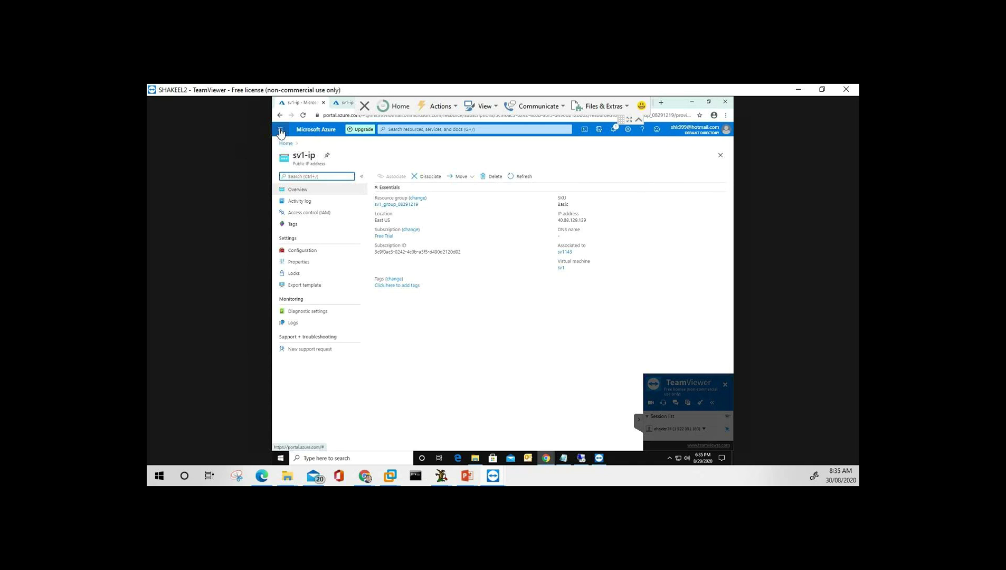
Open the account flyout from the name at the top right of the Azure portal header.
{"action": "left_click", "coordinate": [719, 136]}
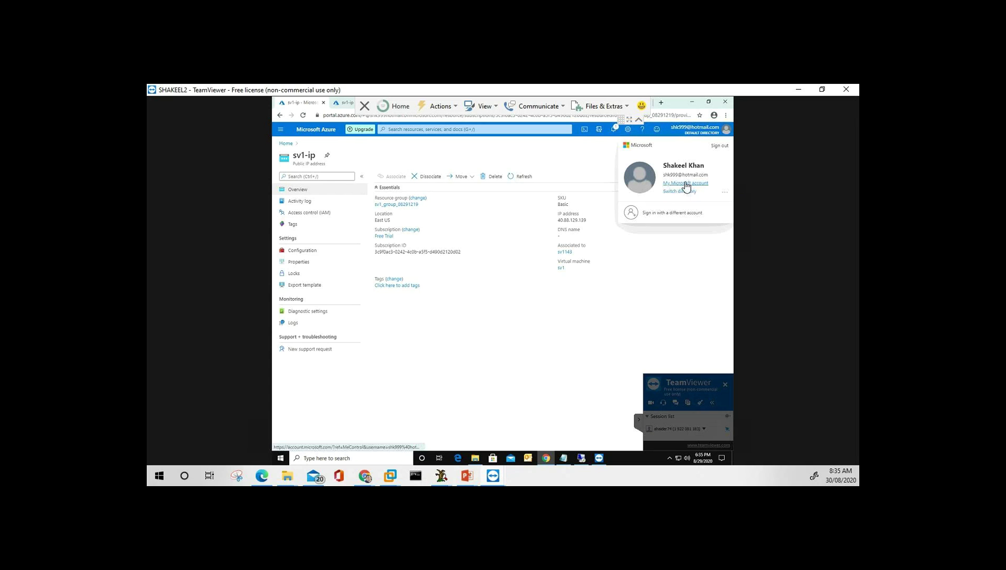
Open My Microsoft account and go to its Services & subscriptions page.
{"action": "left_click", "coordinate": [686, 183]}
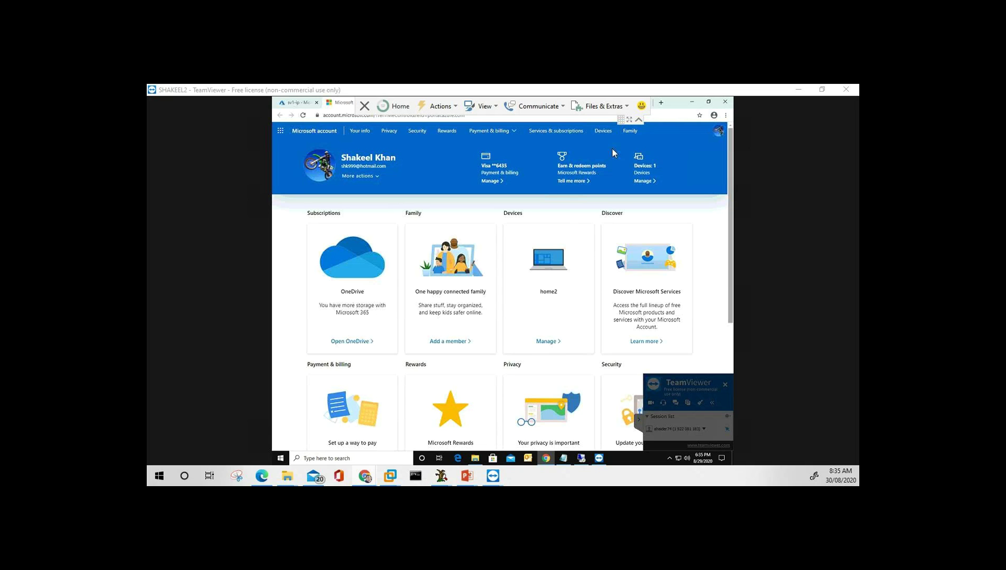
{"action": "left_click", "coordinate": [560, 135]}
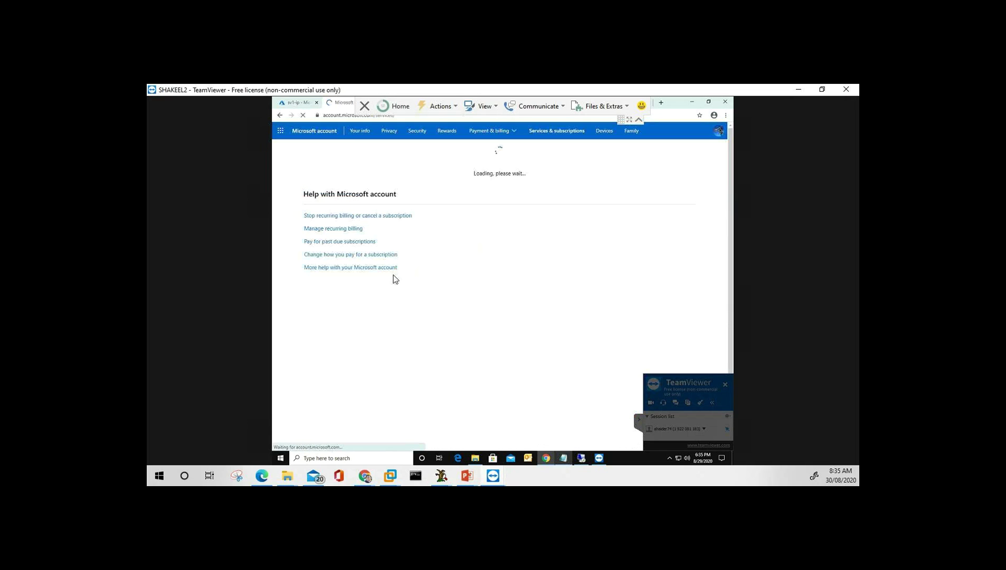
Collapse the TeamViewer panel, check the Microsoft 365 apps list, then return to the sv1-ip Azure tab.
{"action": "left_click", "coordinate": [640, 420]}
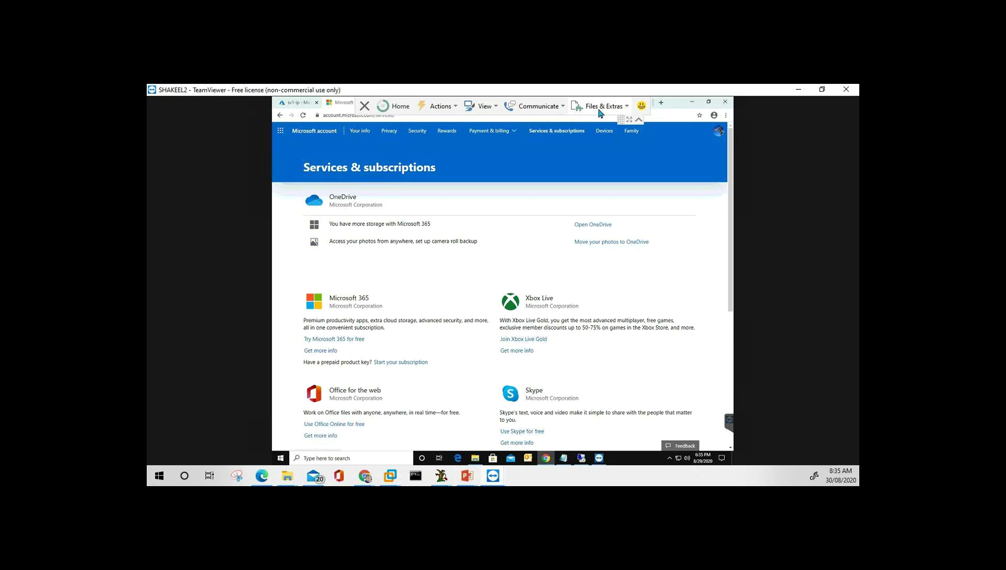
{"action": "left_click", "coordinate": [281, 132]}
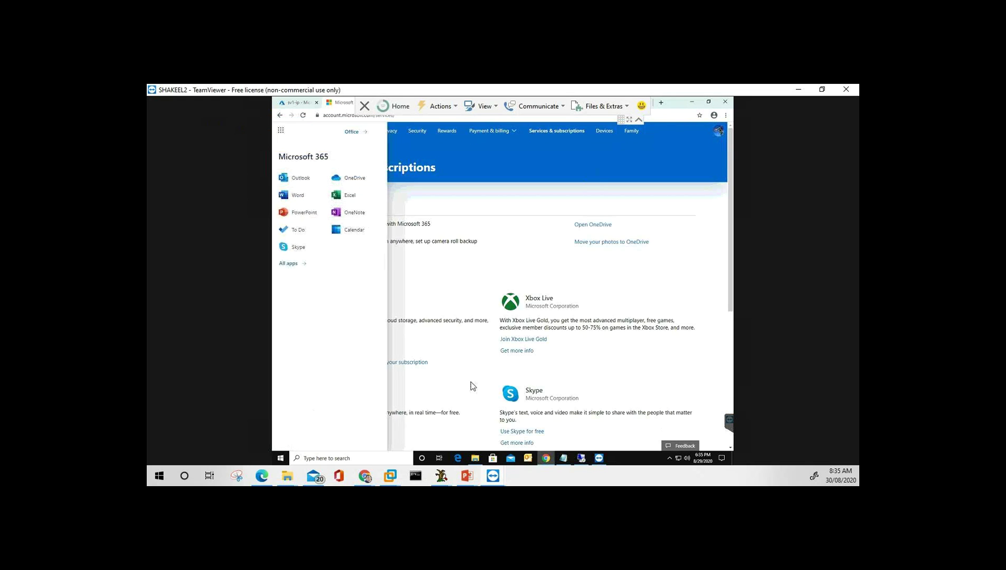
{"action": "left_click", "coordinate": [507, 241]}
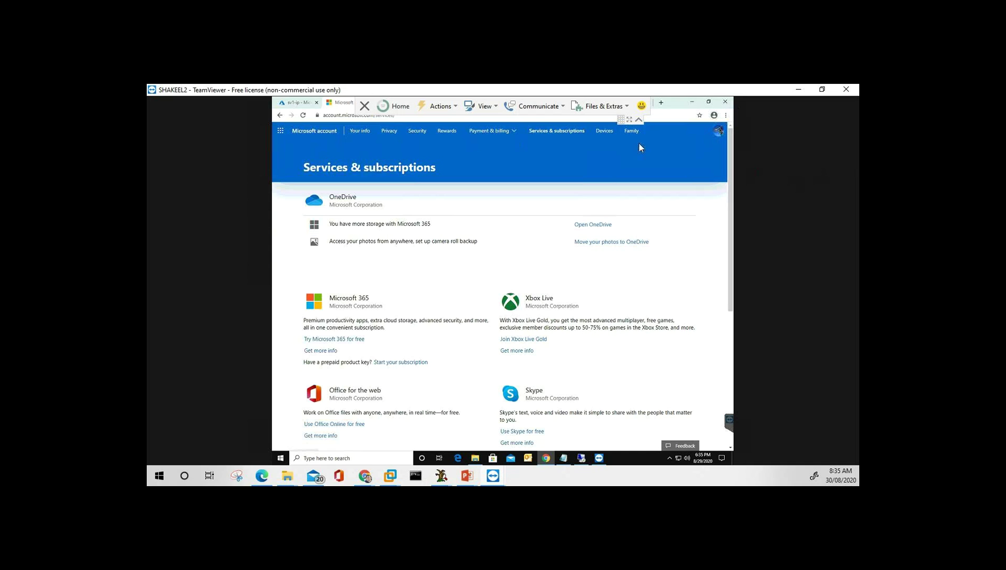
{"action": "left_click", "coordinate": [292, 103]}
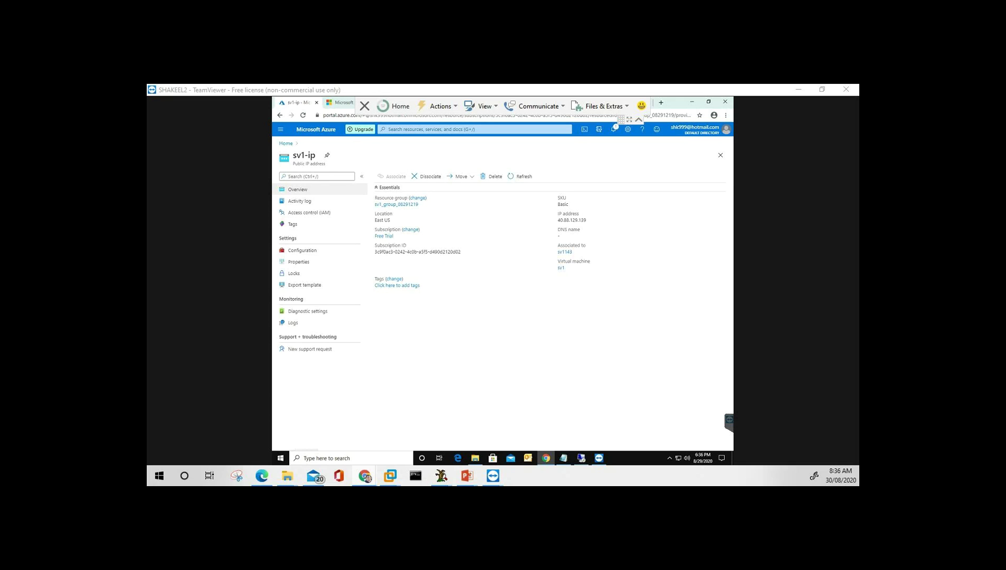
From Home, open the Subscriptions tile to review the Free Trial subscription, then return Home.
{"action": "left_click", "coordinate": [285, 144]}
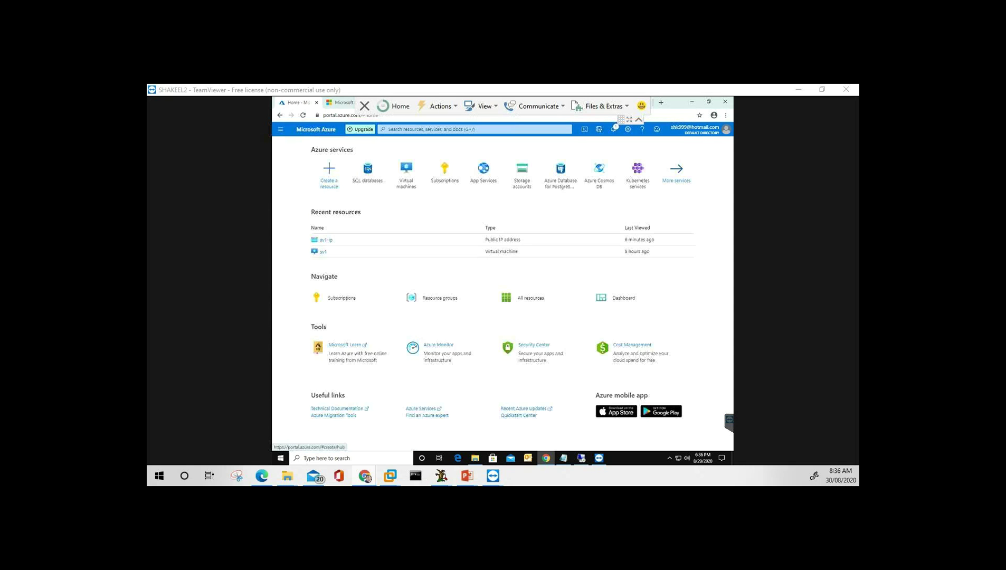
{"action": "left_click", "coordinate": [348, 297]}
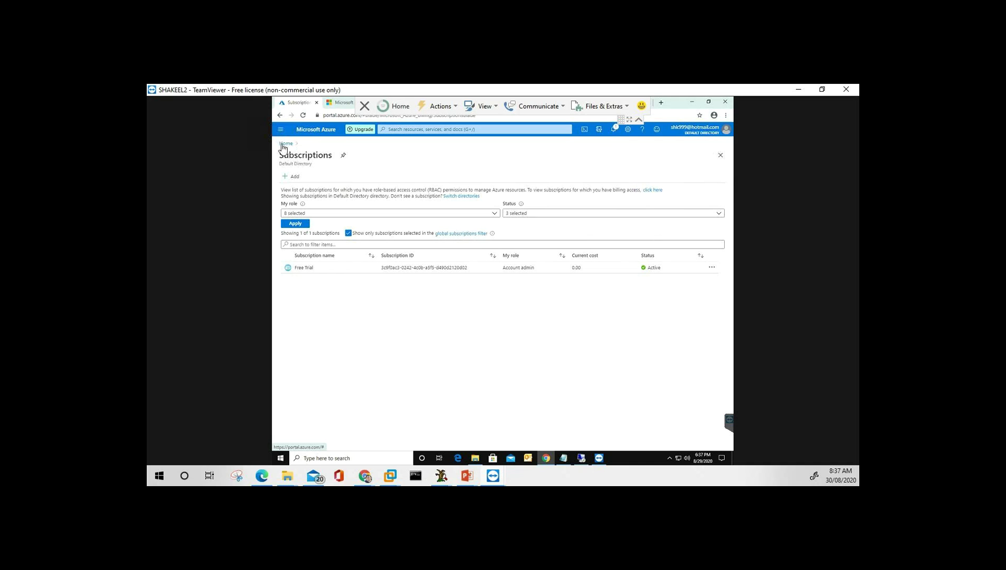
{"action": "left_click", "coordinate": [286, 143]}
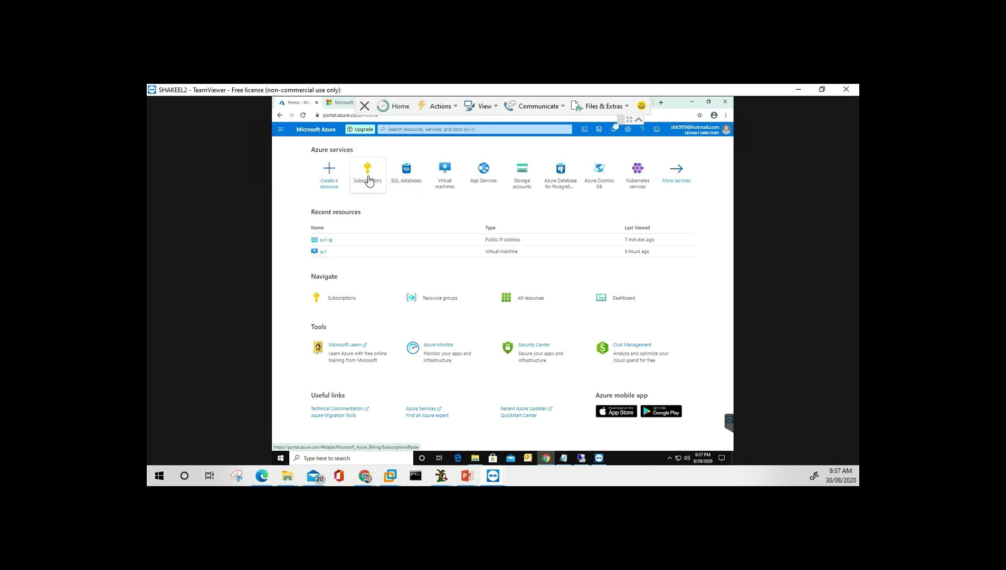
Activate the top-bar portal search to list recent services and resources like sv1-ip and sv1.
{"action": "mouse_move", "coordinate": [368, 179]}
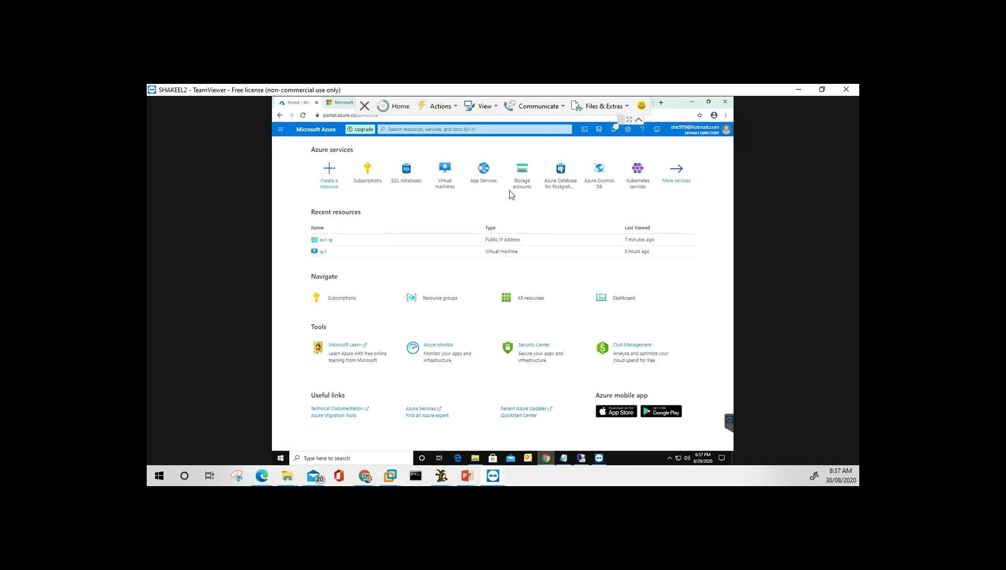
{"action": "left_click", "coordinate": [407, 128]}
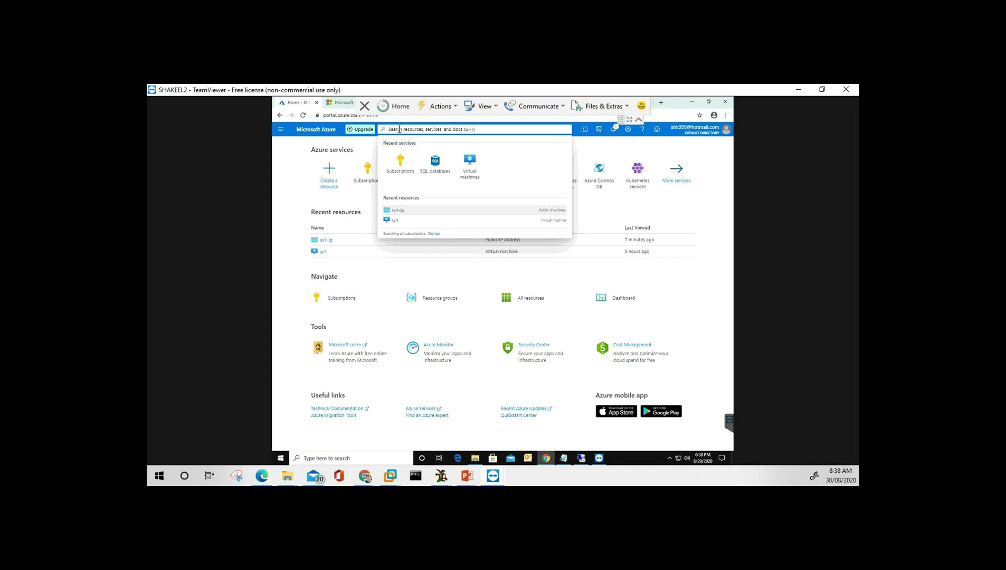
Search 'sub', open Subscriptions to view the Free Trial, then return Home and open the portal menu.
{"action": "type", "text": "sub"}
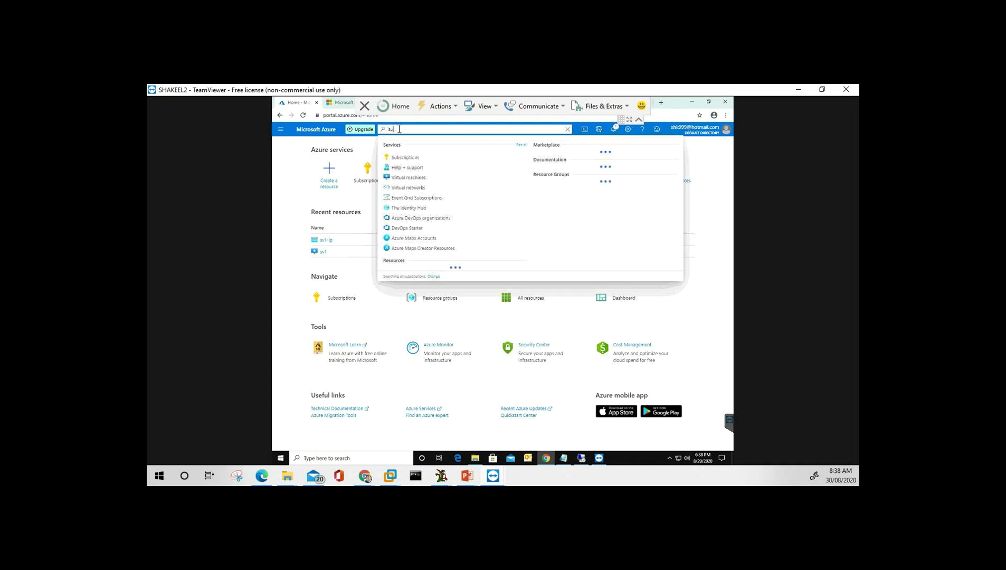
{"action": "left_click", "coordinate": [406, 158]}
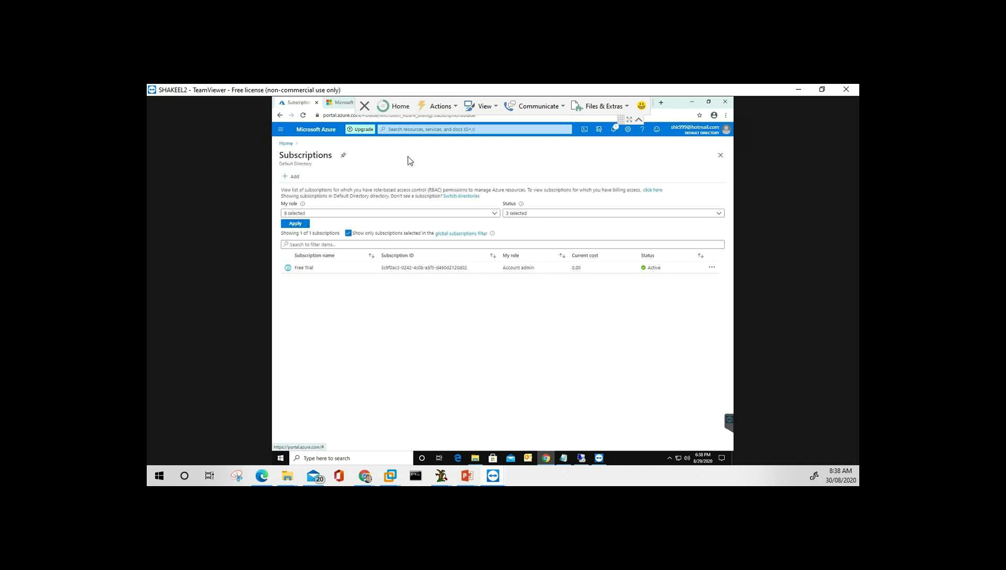
{"action": "left_click", "coordinate": [286, 144]}
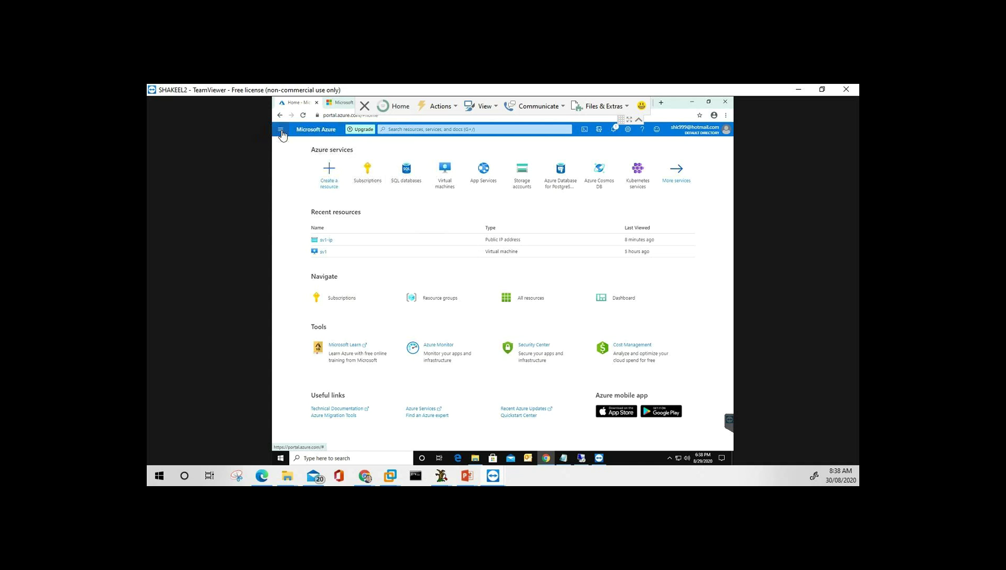
{"action": "left_click", "coordinate": [281, 130]}
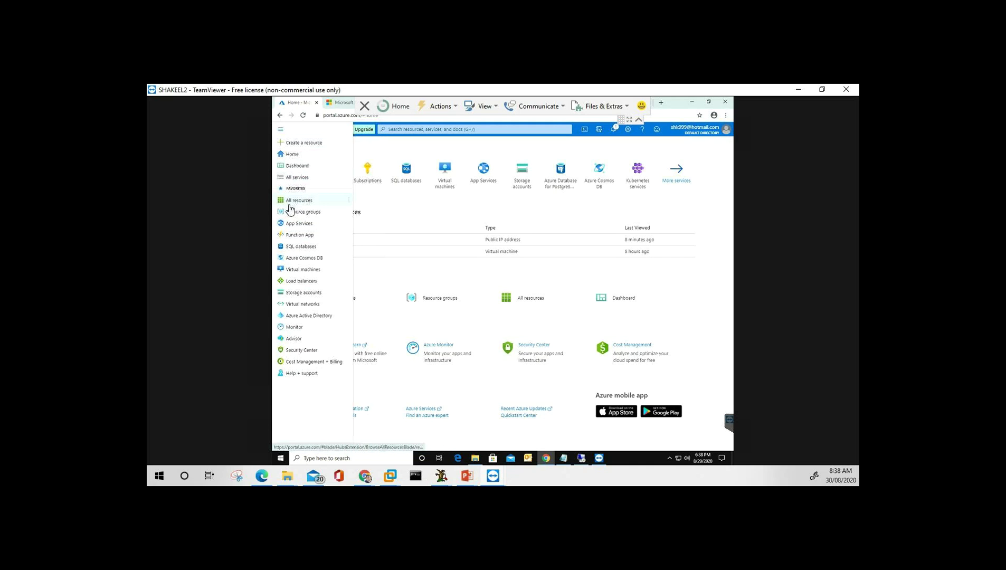
Choose All services from the portal menu.
{"action": "mouse_move", "coordinate": [291, 207]}
{"action": "mouse_move", "coordinate": [373, 179]}
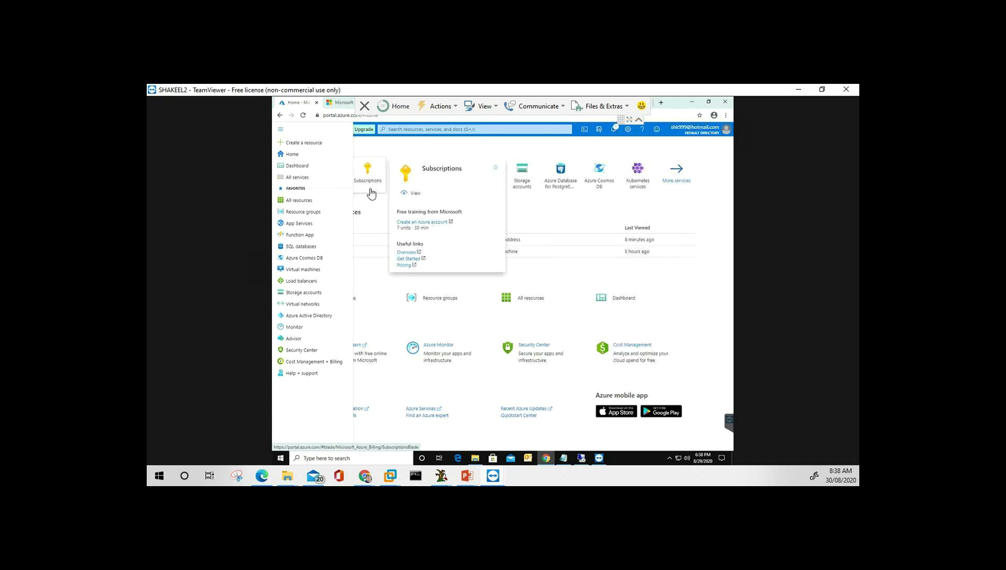
{"action": "left_click", "coordinate": [299, 177]}
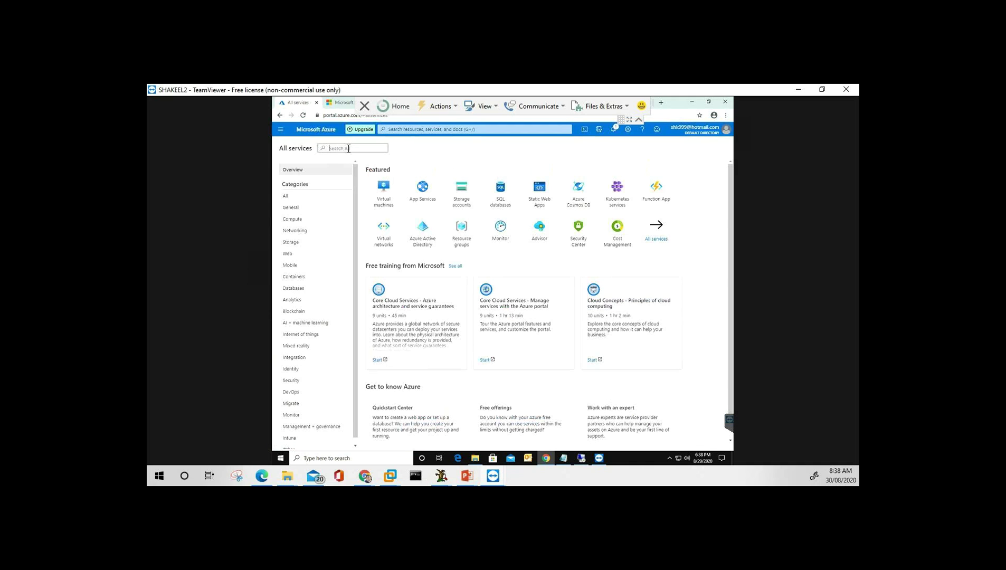
Filter All services by 'sub', open Subscriptions, then return to Home through the portal menu.
{"action": "type", "text": "sub"}
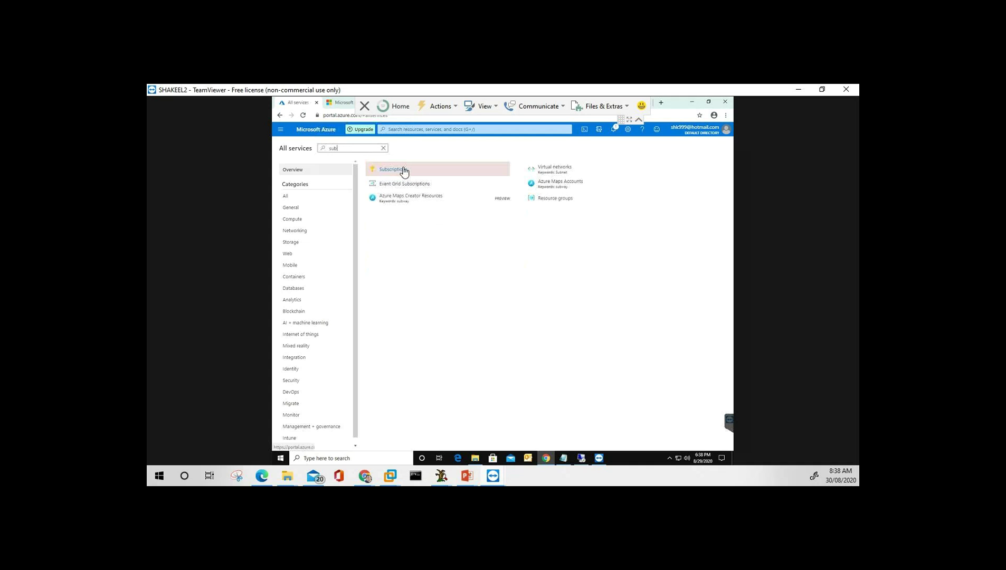
{"action": "left_click", "coordinate": [405, 171]}
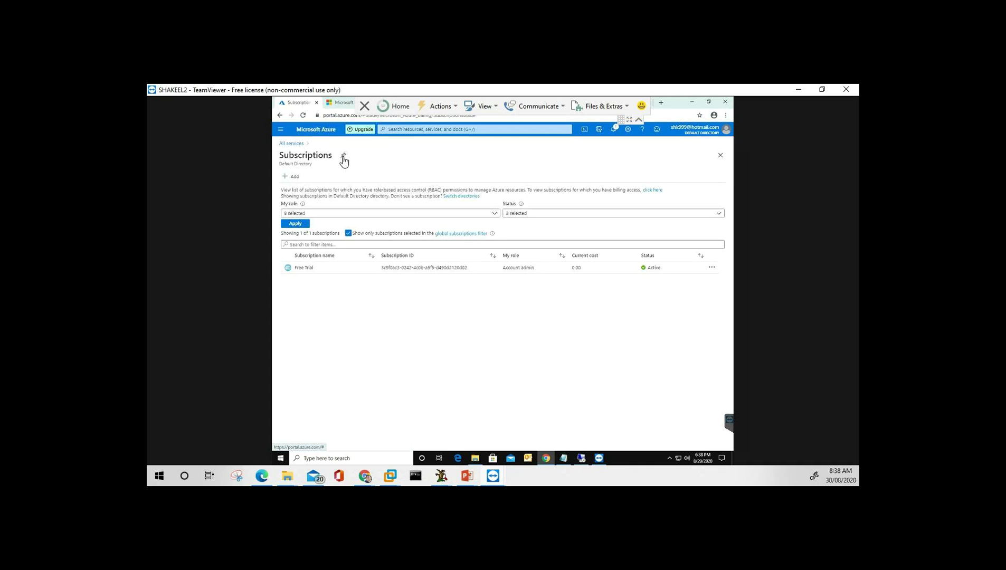
{"action": "left_click", "coordinate": [281, 130]}
{"action": "left_click", "coordinate": [423, 159]}
{"action": "left_click", "coordinate": [280, 132]}
{"action": "left_click", "coordinate": [292, 154]}
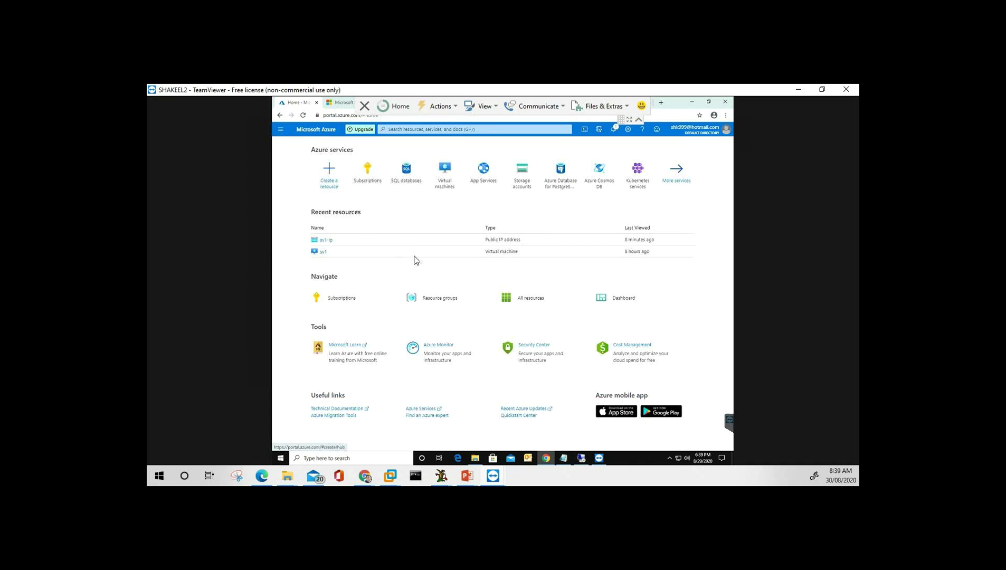
{"action": "left_click", "coordinate": [281, 132]}
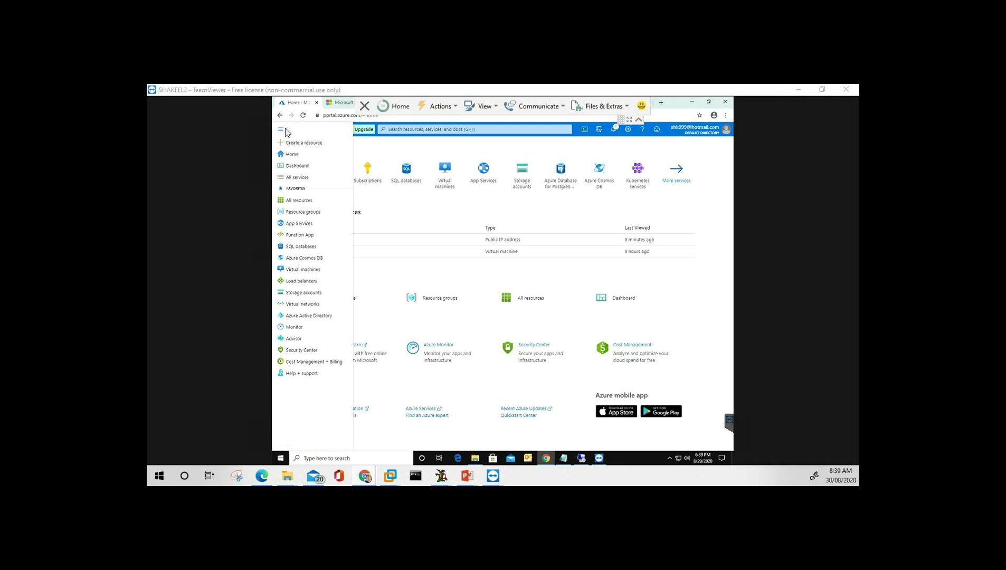
{"action": "left_click", "coordinate": [296, 167]}
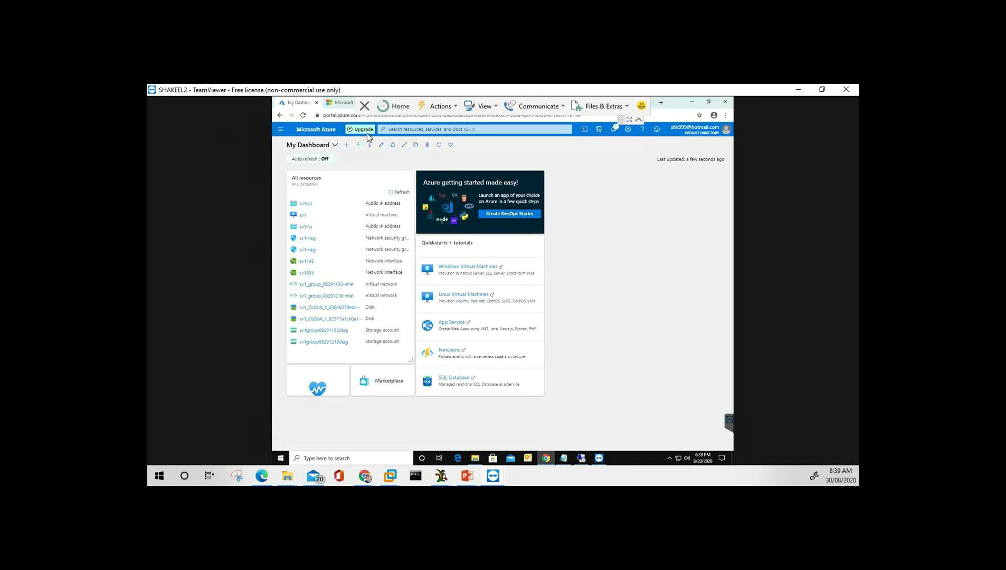
{"action": "left_click", "coordinate": [282, 131]}
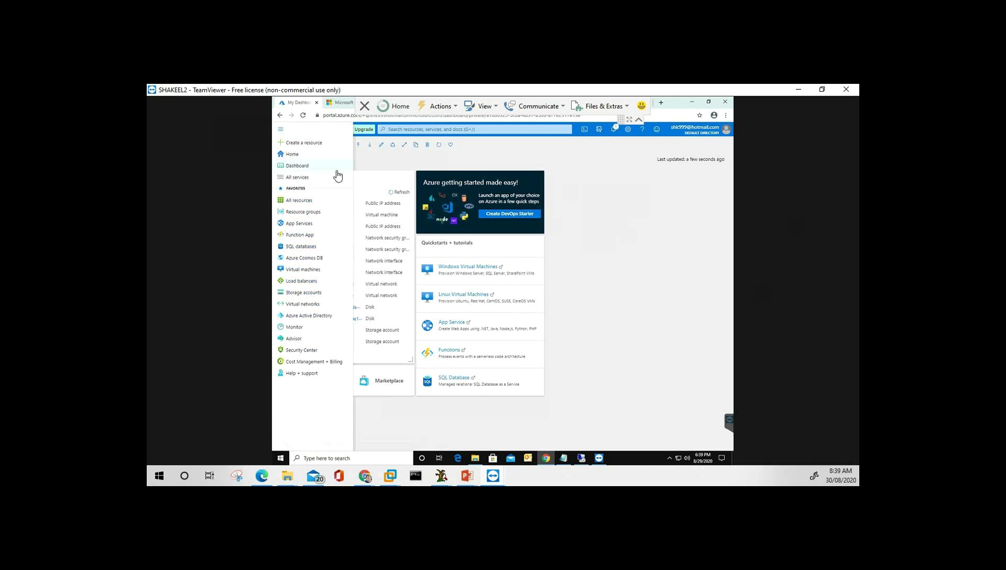
{"action": "left_click", "coordinate": [404, 145]}
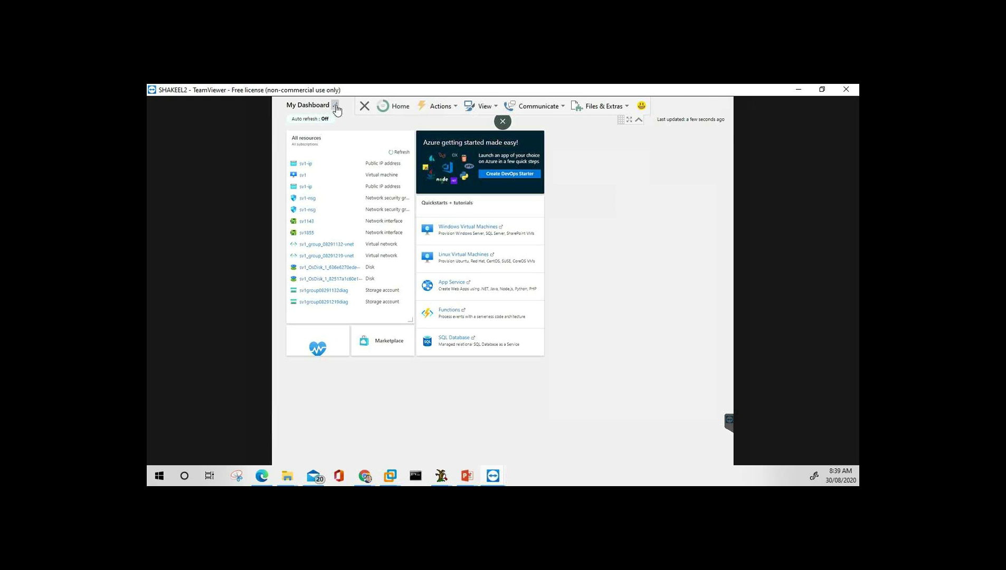
{"action": "key", "text": "Escape"}
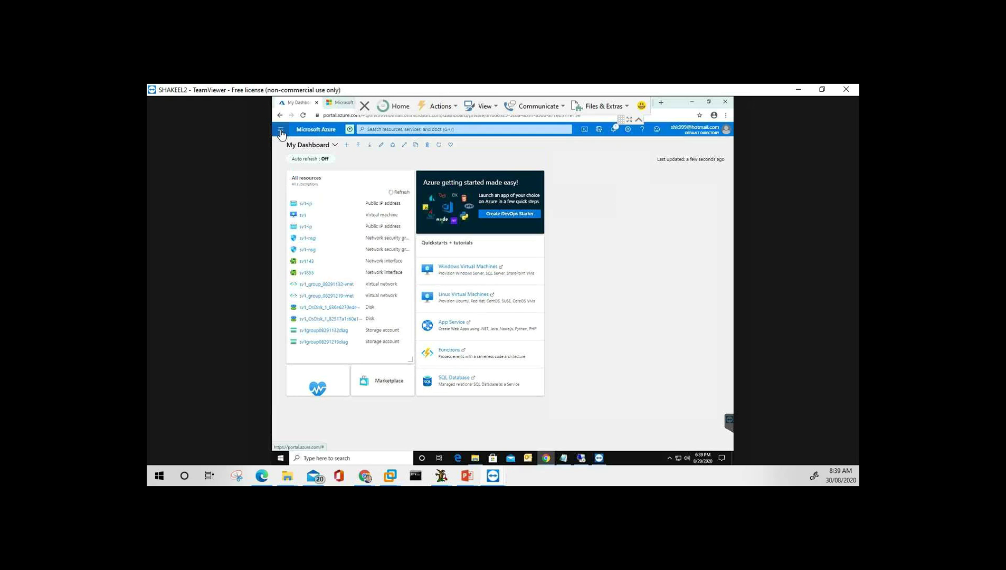
{"action": "left_click", "coordinate": [281, 130]}
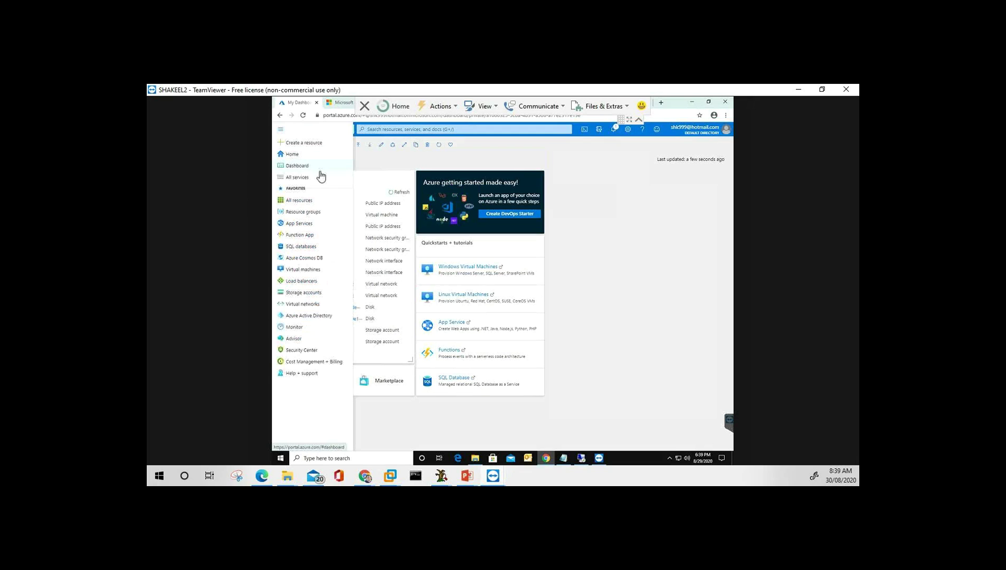
{"action": "left_click", "coordinate": [297, 156]}
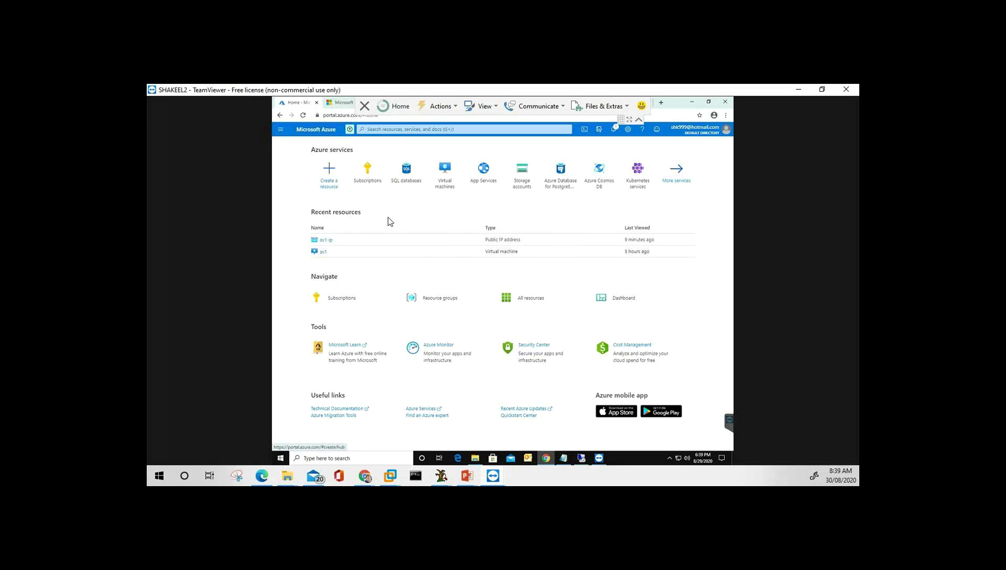
Open the Subscriptions tile to see the Active Free Trial subscription, then open the portal menu.
{"action": "left_click", "coordinate": [372, 178]}
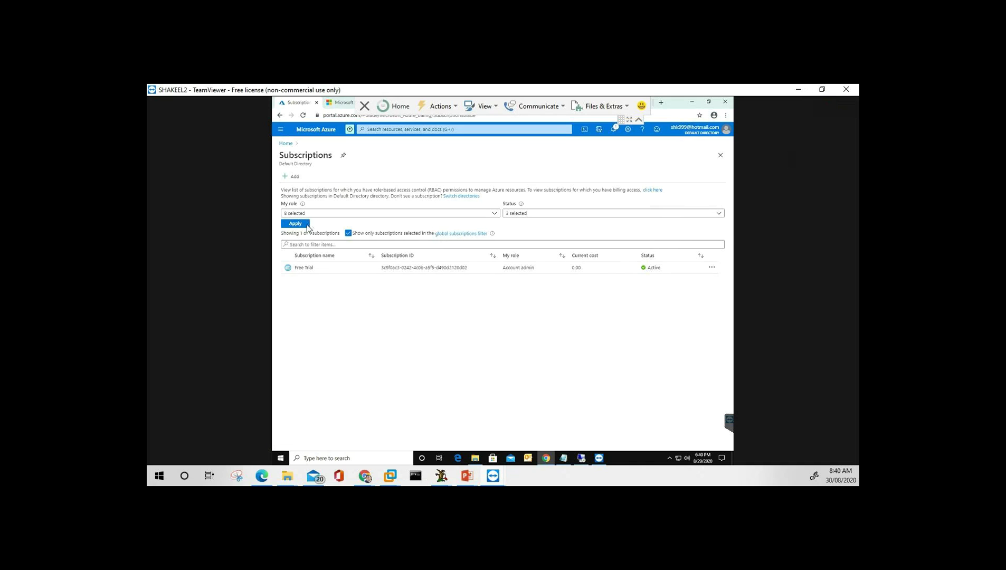
{"action": "left_click", "coordinate": [286, 132]}
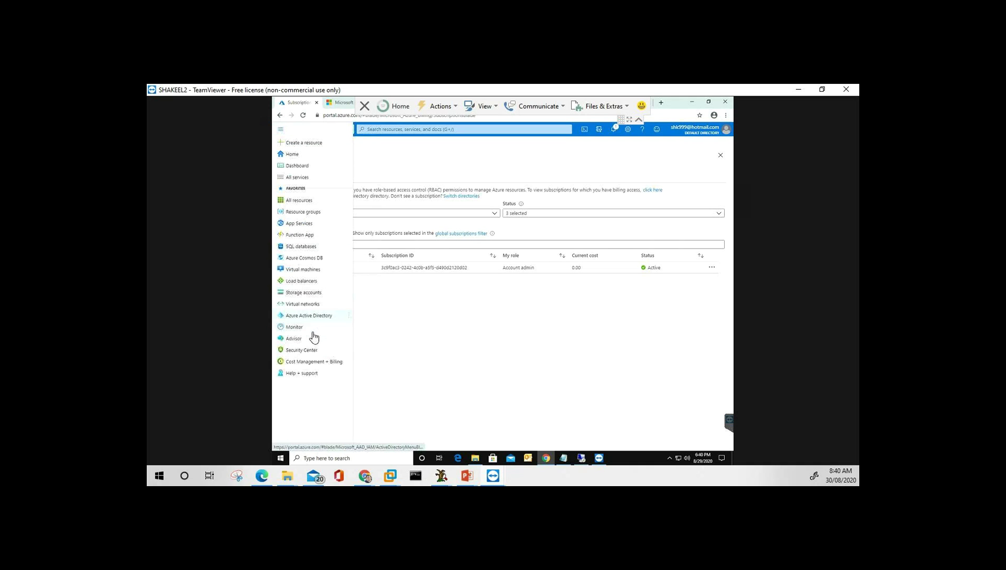
Open Virtual machines from the portal menu, showing sv1 running in East US.
{"action": "left_click", "coordinate": [313, 270]}
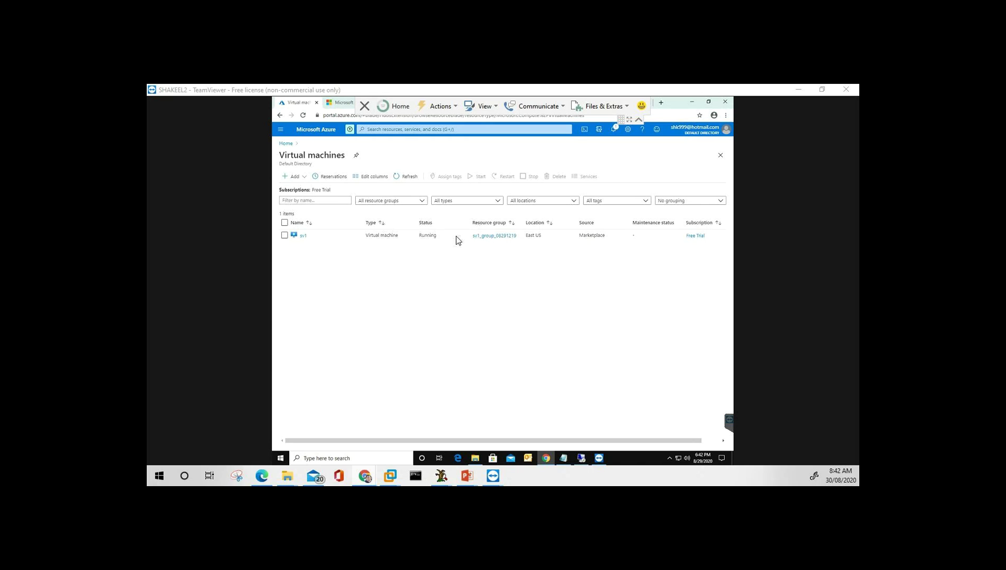
{"action": "left_click", "coordinate": [281, 130]}
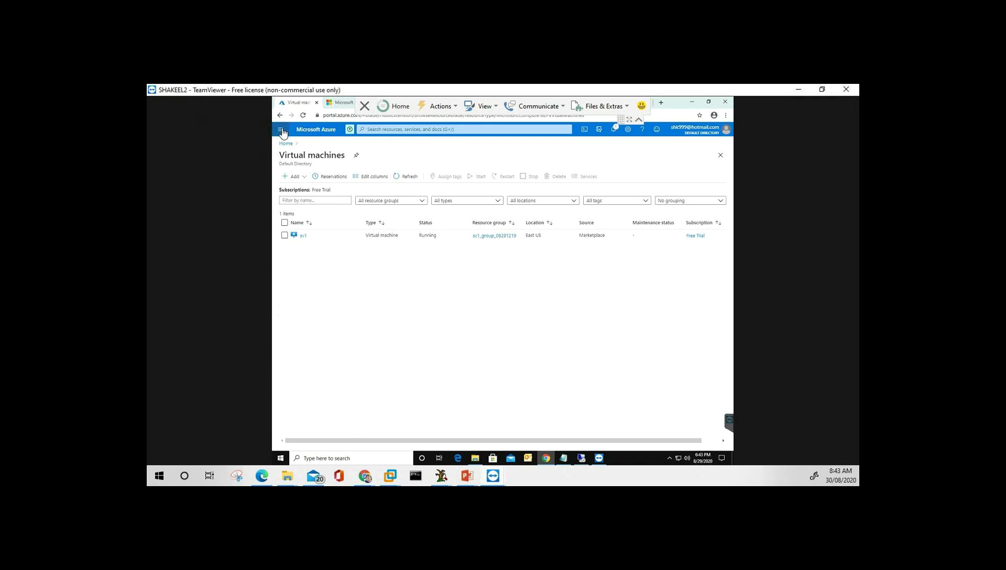
Return to the portal Home page and search for 'sql'.
{"action": "left_click", "coordinate": [282, 130]}
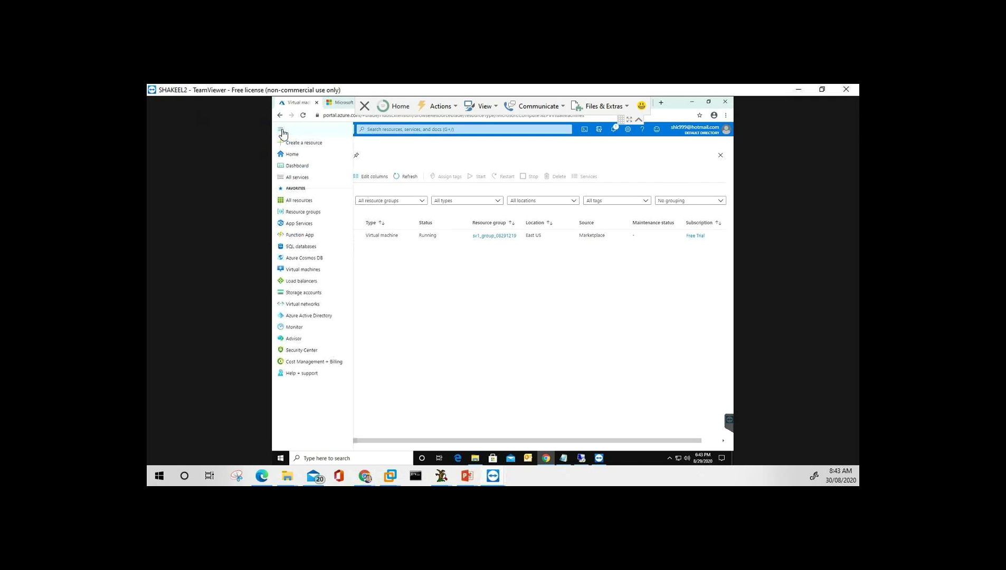
{"action": "left_click", "coordinate": [300, 155]}
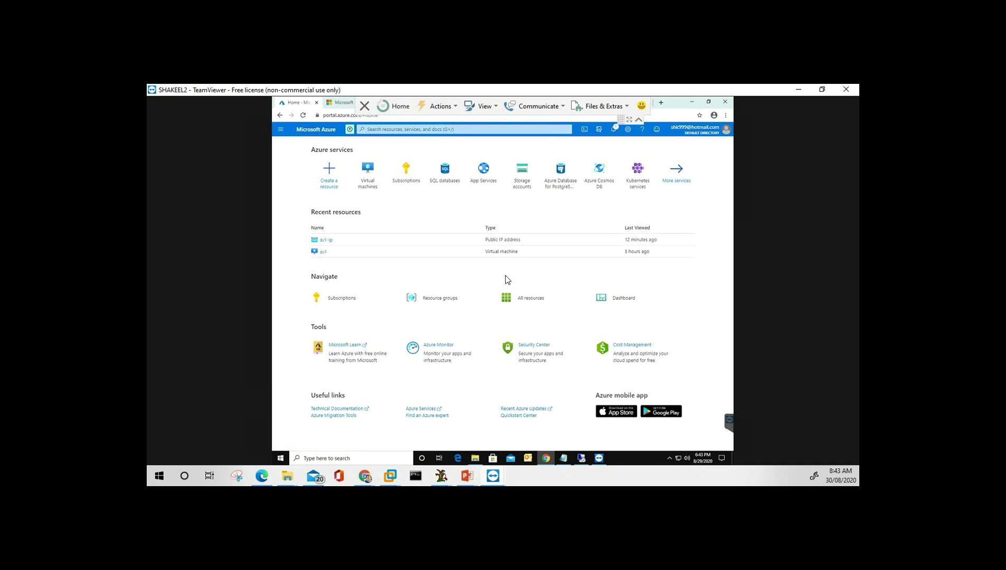
{"action": "left_click", "coordinate": [437, 129]}
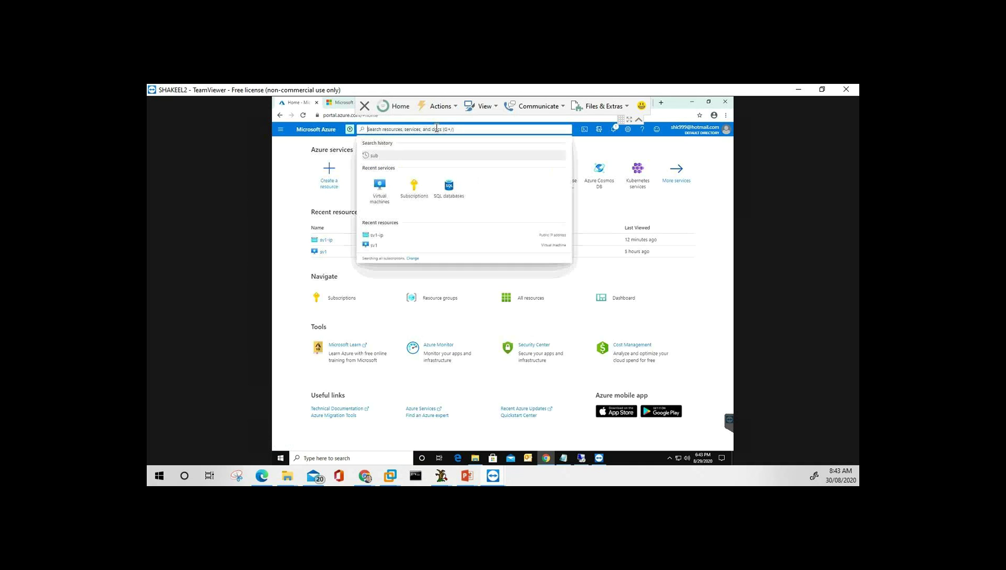
{"action": "type", "text": "sql"}
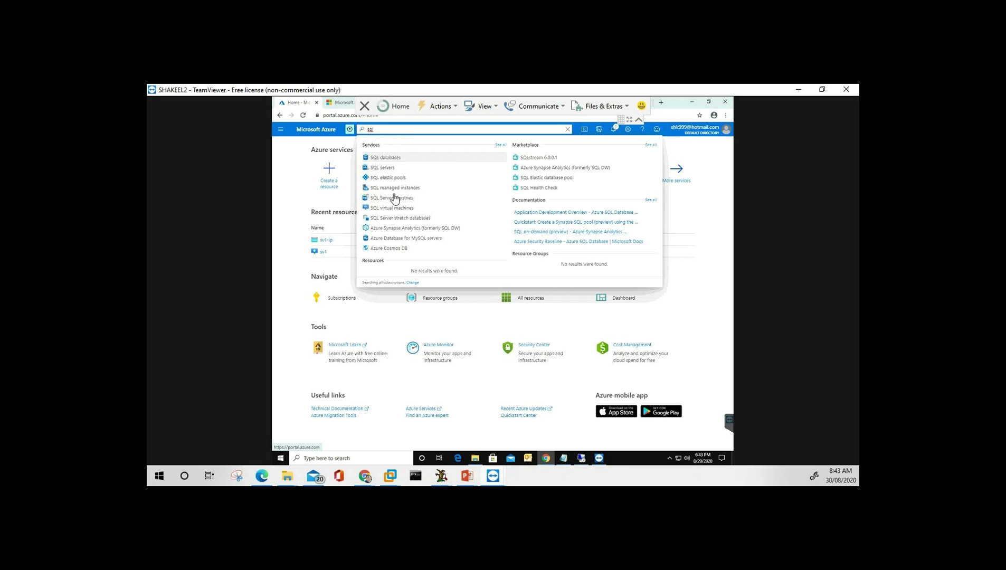
Pick SQL databases from the results, dismiss the search, and end the TeamViewer session.
{"action": "left_click", "coordinate": [390, 161]}
{"action": "left_click", "coordinate": [296, 214]}
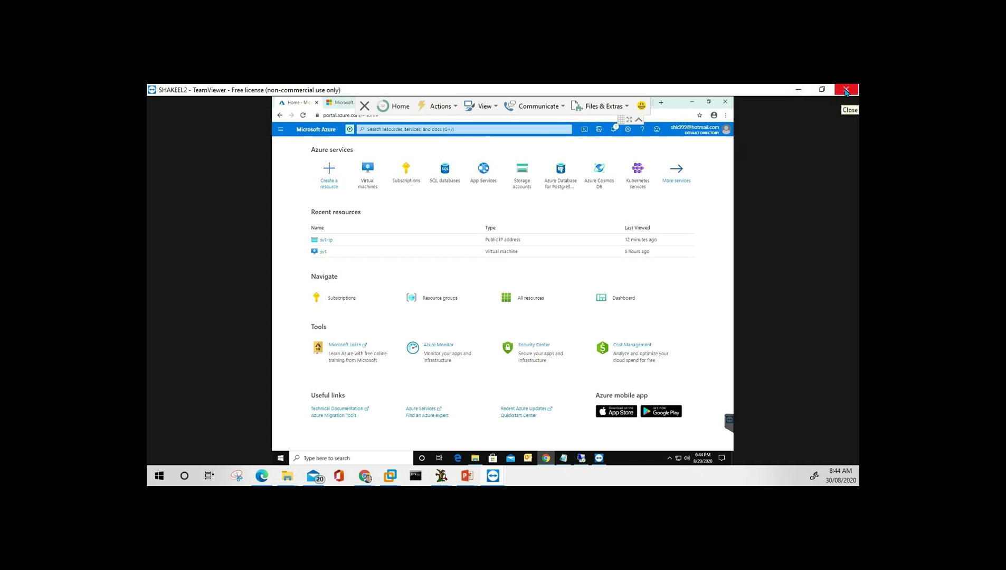
{"action": "left_click", "coordinate": [846, 90]}
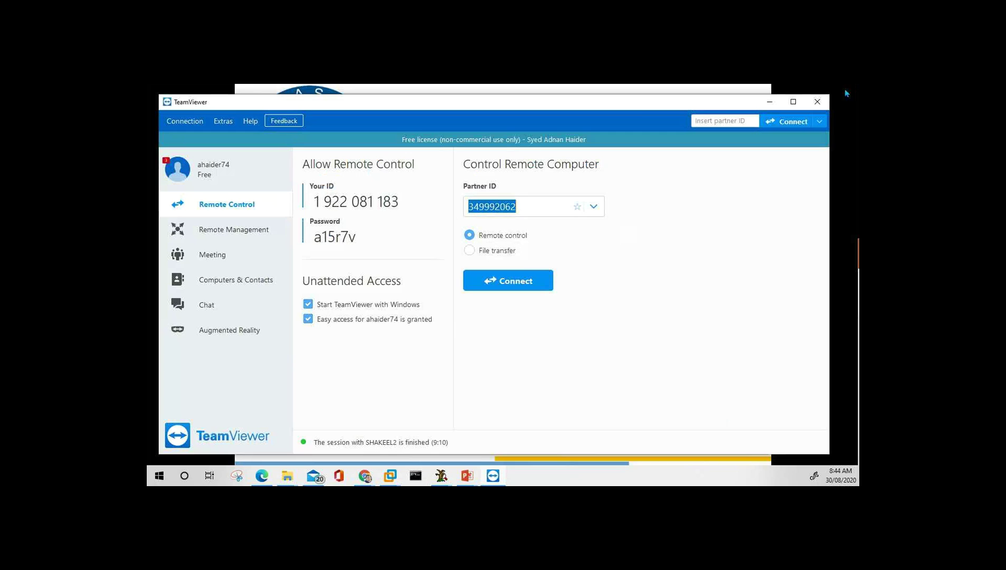
Dismiss the sponsored-session and Buy now notices, close TeamViewer, and switch away from the slide show.
{"action": "left_click", "coordinate": [602, 306]}
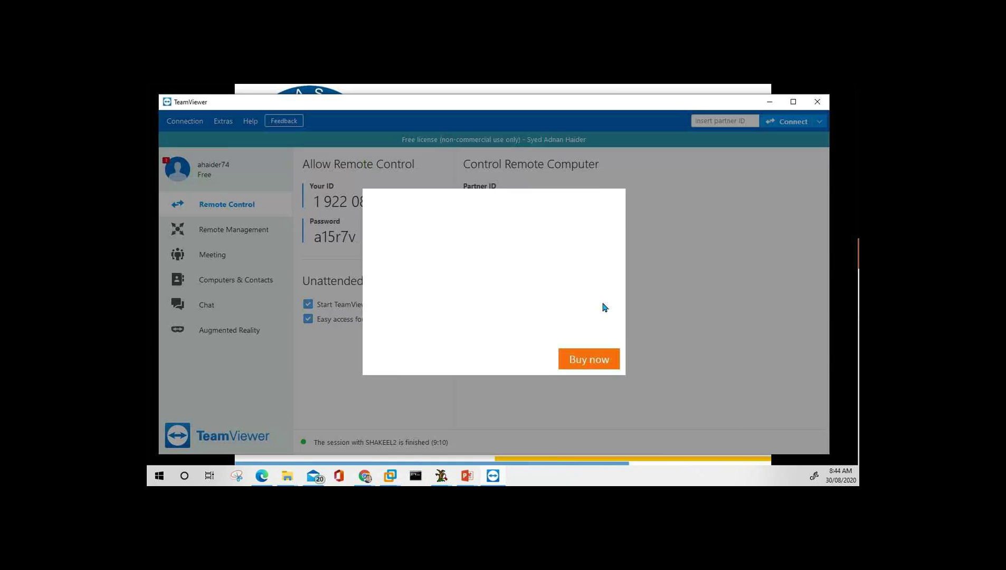
{"action": "left_click", "coordinate": [613, 199]}
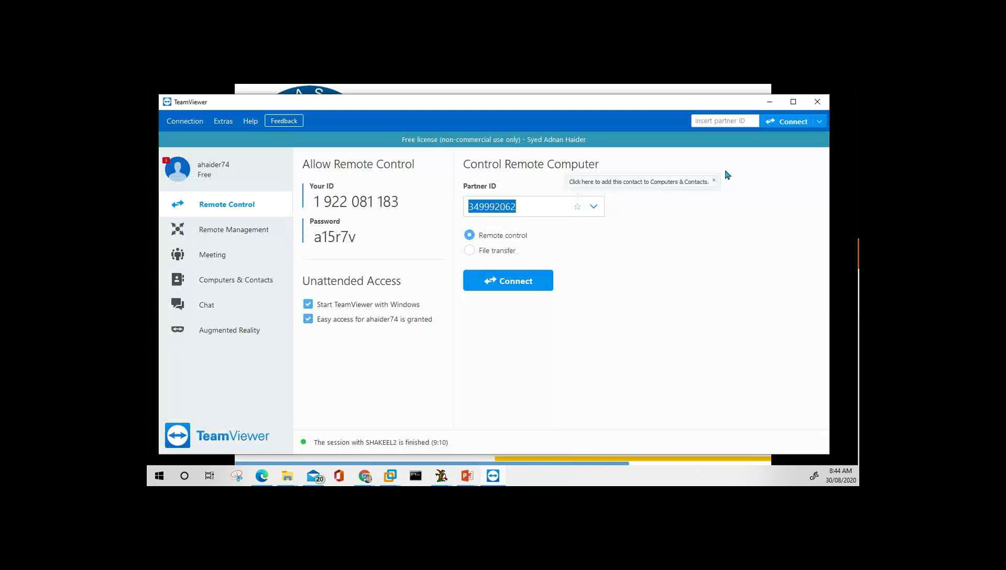
{"action": "left_click", "coordinate": [818, 102]}
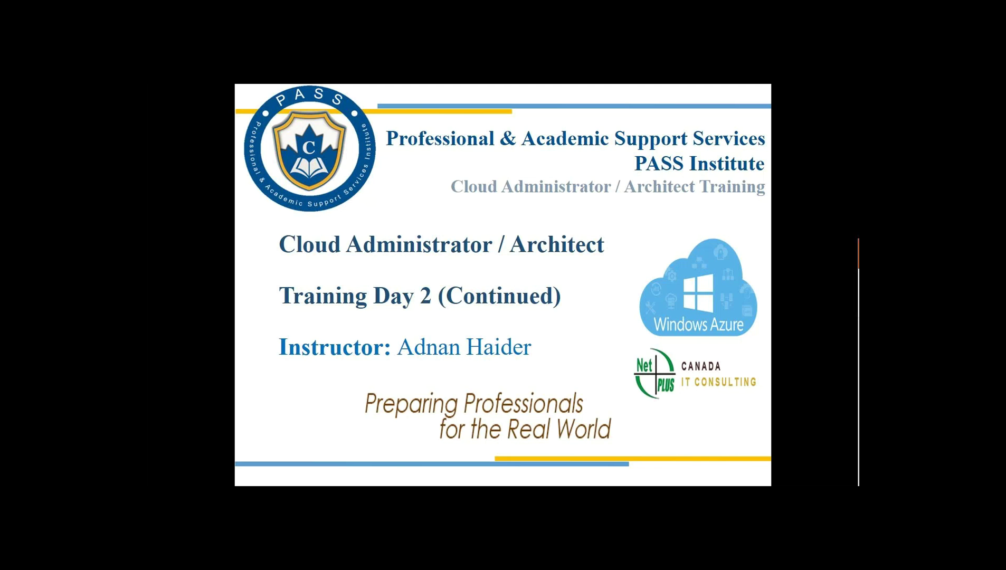
{"action": "key", "text": "alt+Tab"}
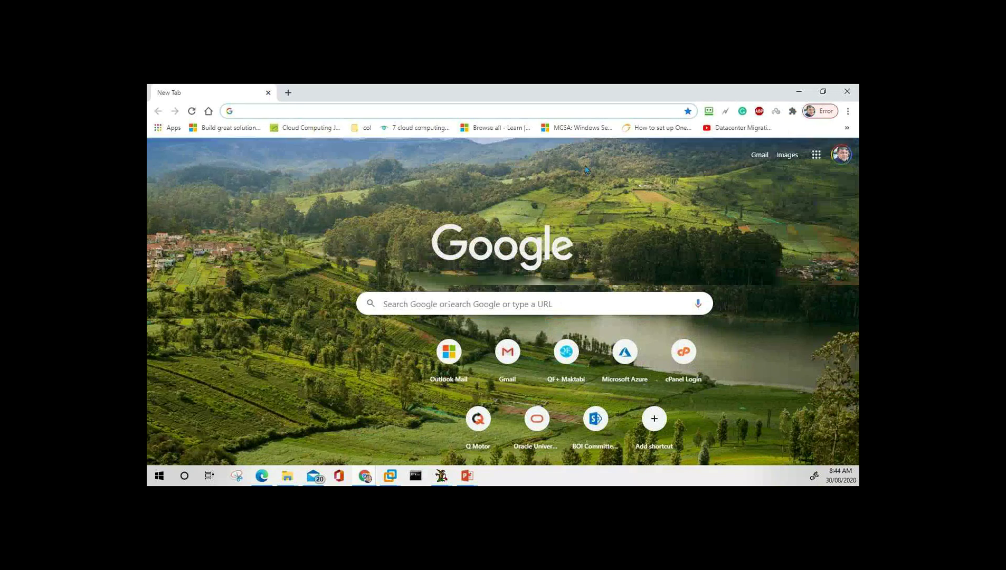
Open portal.azure.com in Chrome via the address-bar suggestion.
{"action": "type", "text": "portal.azure.com"}
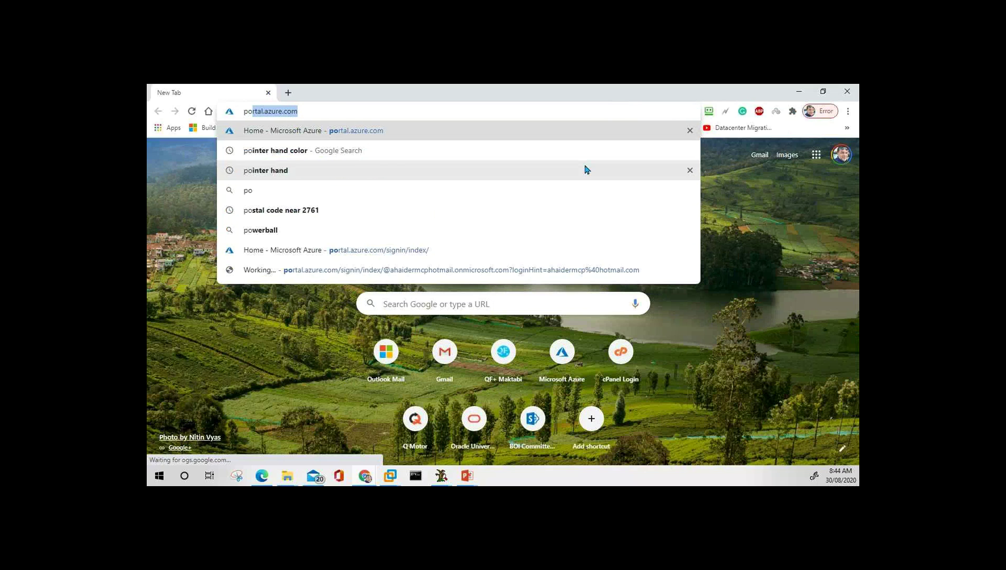
{"action": "left_click", "coordinate": [295, 132]}
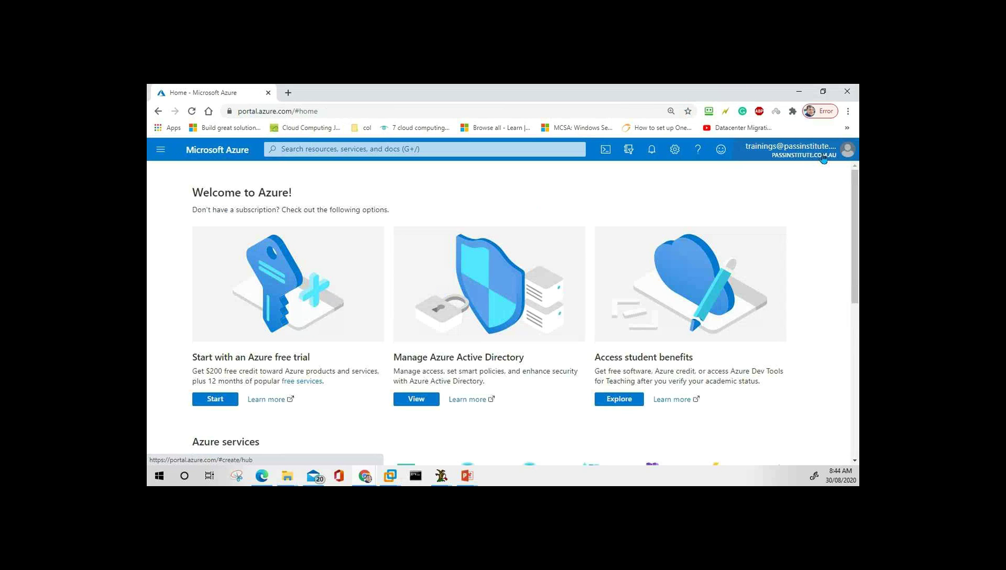
Choose to sign in with the other saved personal Microsoft account.
{"action": "mouse_move", "coordinate": [823, 159]}
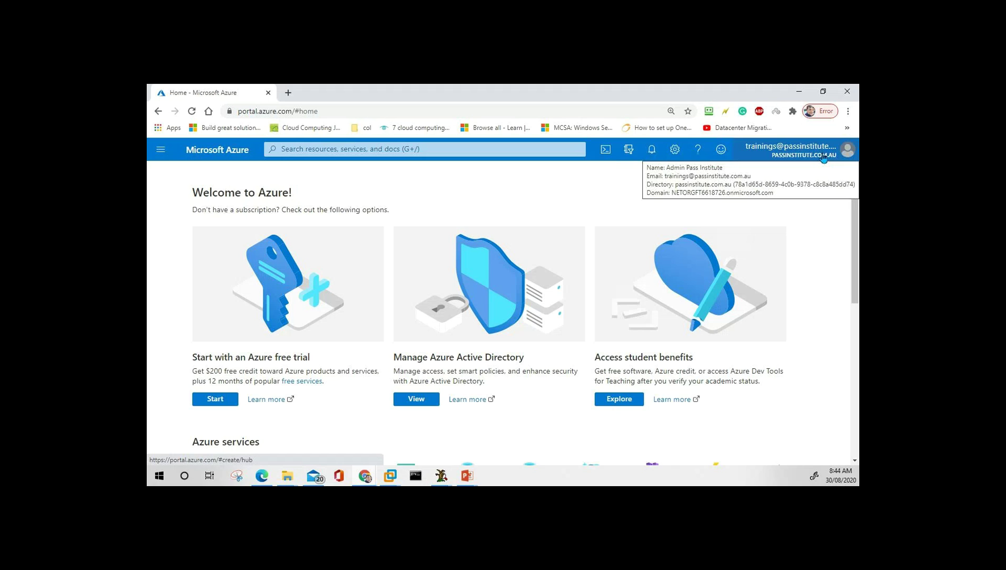
{"action": "left_click", "coordinate": [824, 157]}
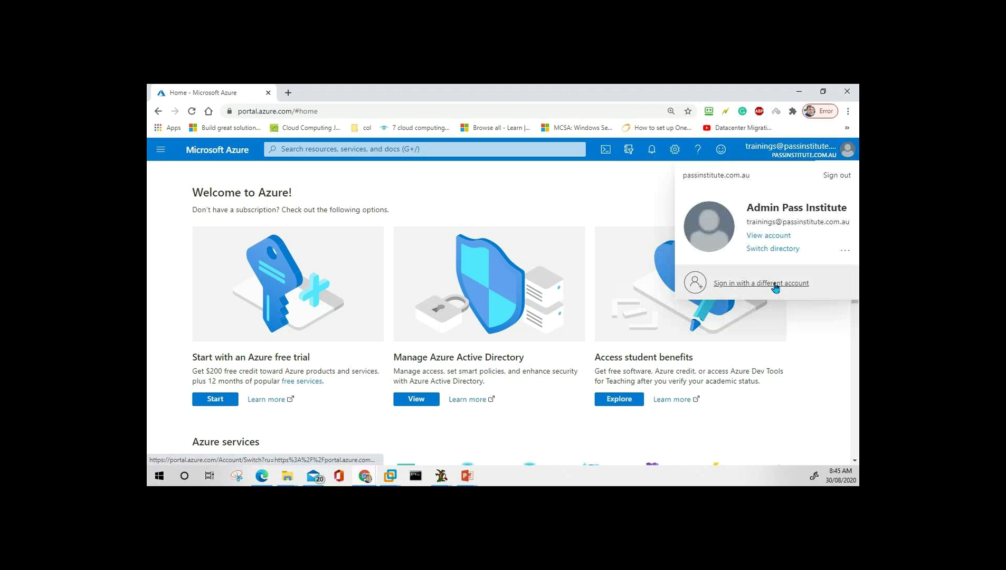
{"action": "left_click", "coordinate": [777, 286]}
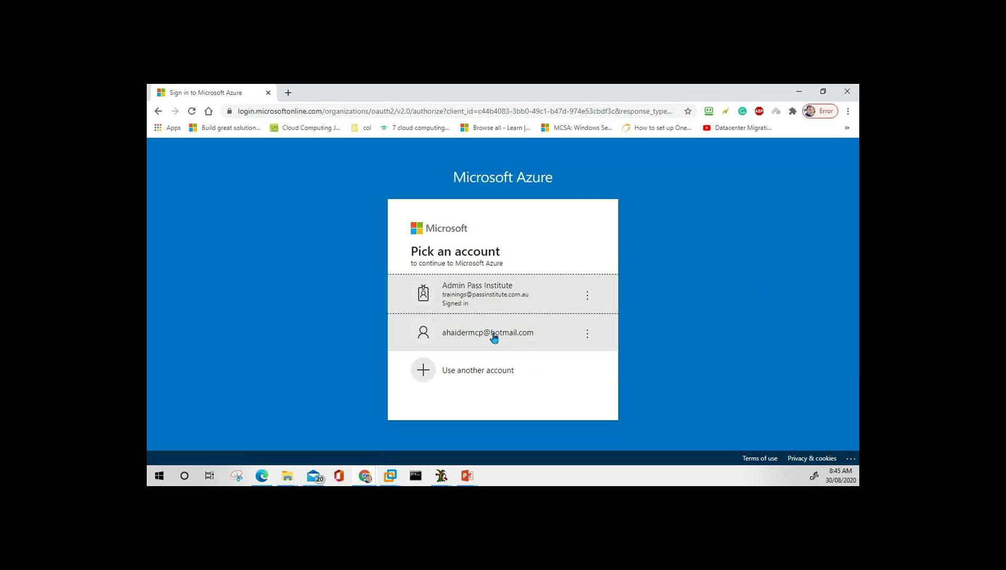
{"action": "left_click", "coordinate": [494, 337]}
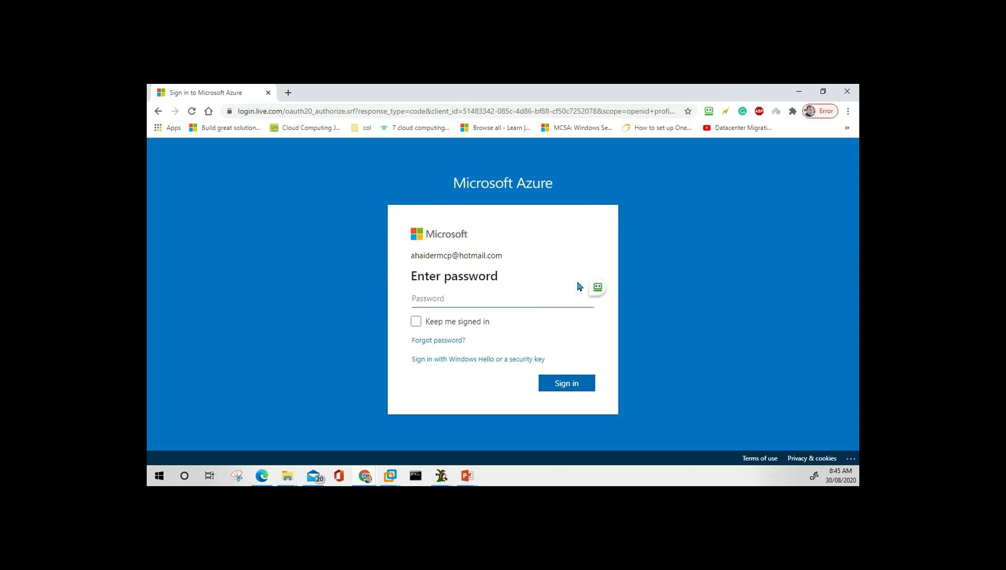
Enter and submit the account password, then tick 'Don't show this again'.
{"action": "type", "text": "••••••••"}
{"action": "key", "text": "BackSpace"}
{"action": "key", "text": "BackSpace"}
{"action": "key", "text": "BackSpace"}
{"action": "key", "text": "BackSpace"}
{"action": "key", "text": "BackSpace"}
{"action": "key", "text": "BackSpace"}
{"action": "key", "text": "BackSpace"}
{"action": "key", "text": "BackSpace"}
{"action": "type", "text": "••••••••••••••"}
{"action": "key", "text": "Return"}
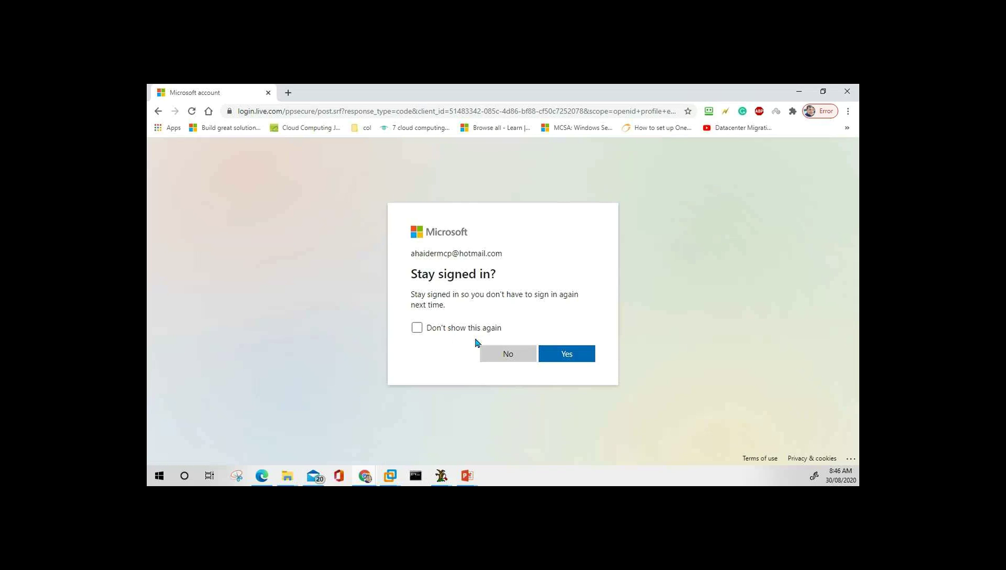
{"action": "left_click", "coordinate": [468, 328]}
Answer Yes to Stay signed in, then minimize Chrome to reveal the Day 2 title slide.
{"action": "left_click", "coordinate": [567, 354]}
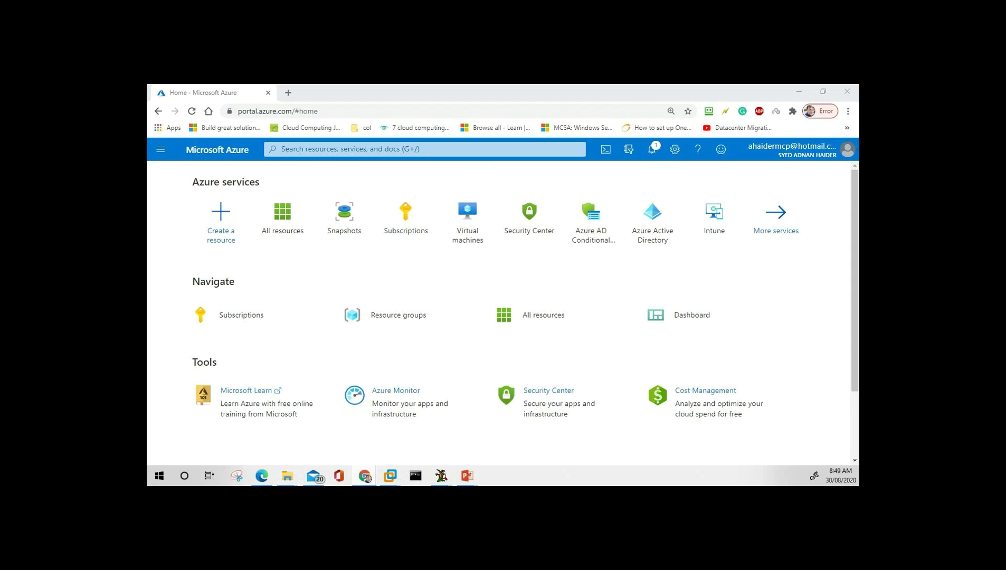
{"action": "left_click", "coordinate": [800, 93]}
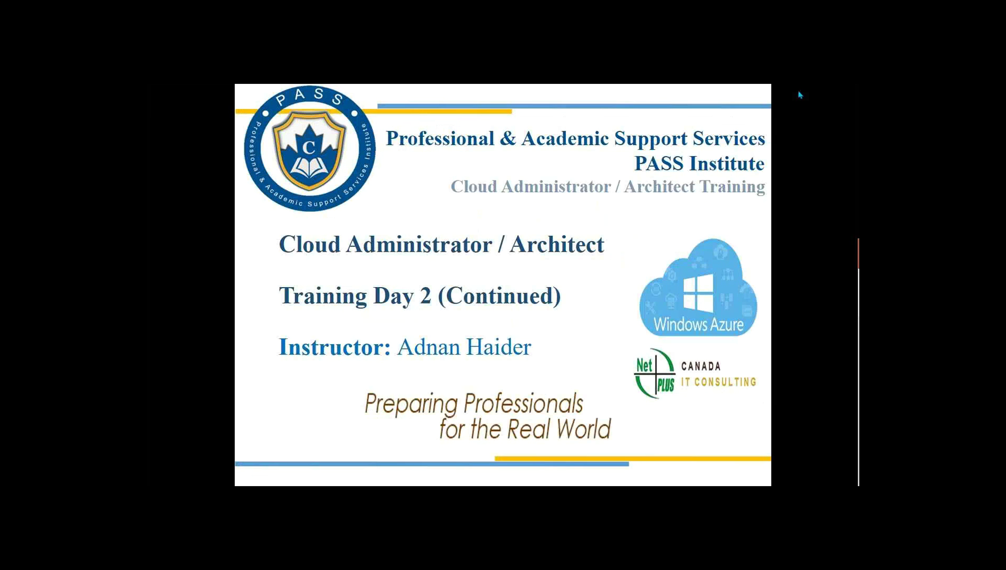
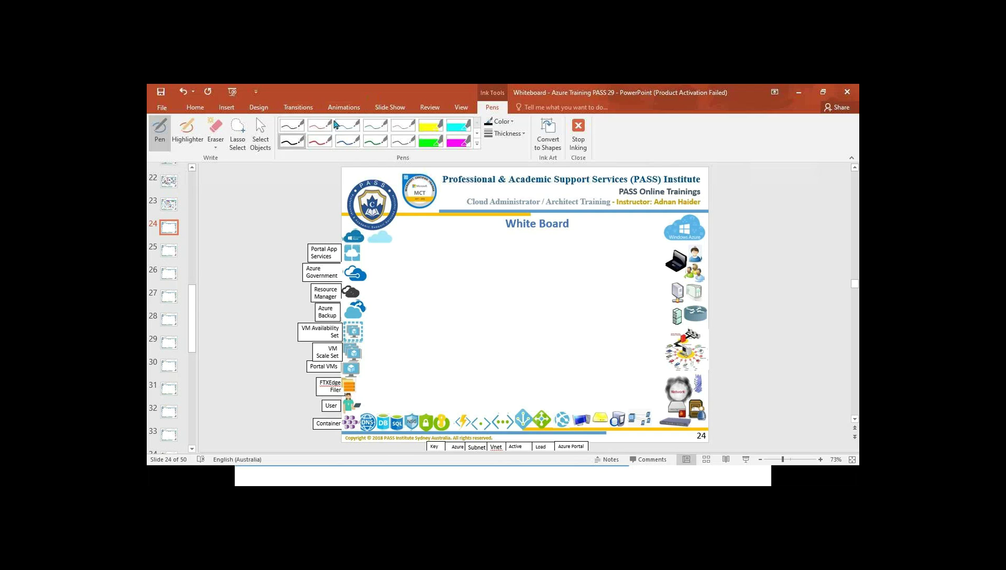
Switch the whiteboard pen to blue and drag the blank Word window into view.
{"action": "left_click", "coordinate": [343, 144]}
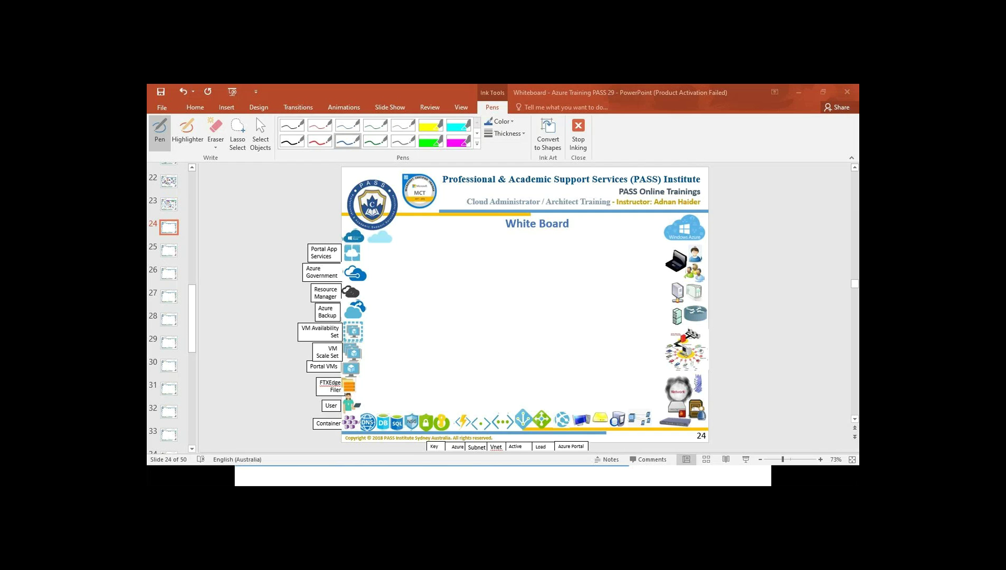
{"action": "left_click_drag", "start_coordinate": [539, 187], "coordinate": [558, 107]}
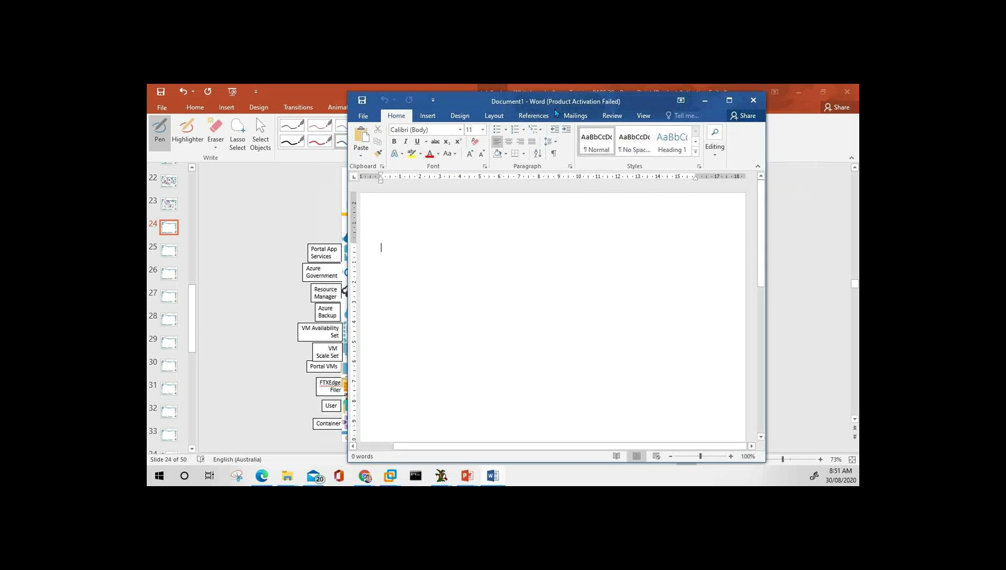
Maximize Word, type the title 'Day 2 - Cloud Management Training' with its typo fixed, and zoom in twice.
{"action": "double_click", "coordinate": [558, 106]}
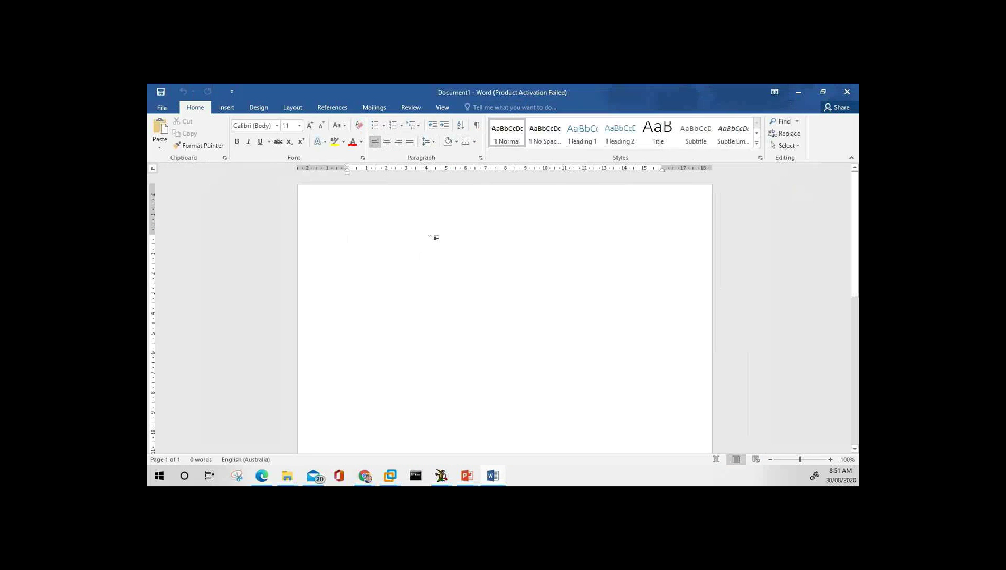
{"action": "type", "text": "Day 2 "}
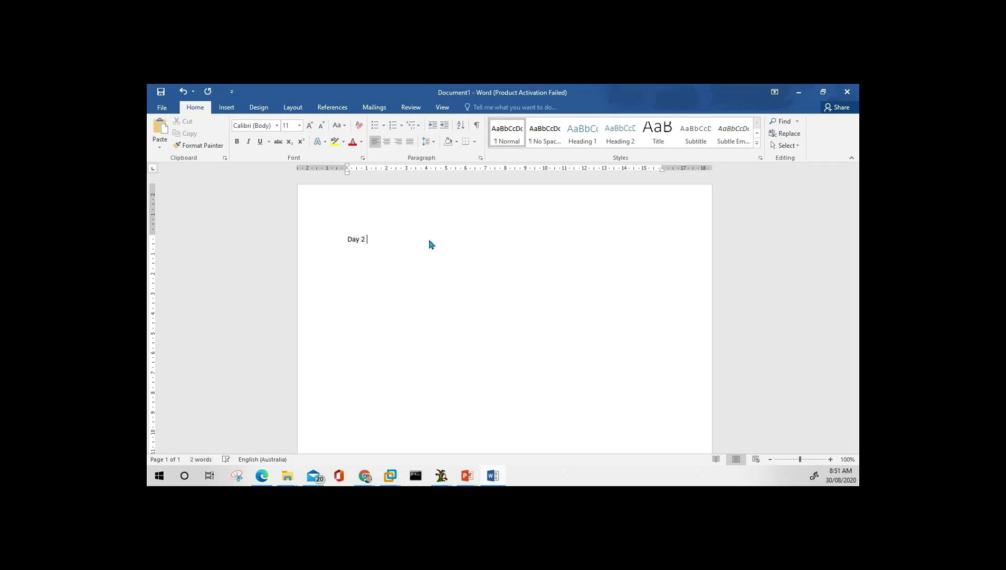
{"action": "type", "text": "-"}
{"action": "type", "text": " Cloud M"}
{"action": "type", "text": "anagement Trainin"}
{"action": "type", "text": "f"}
{"action": "type", "text": "g"}
{"action": "key", "text": "BackSpace"}
{"action": "key", "text": "BackSpace"}
{"action": "type", "text": "g"}
{"action": "left_click", "coordinate": [831, 460]}
{"action": "left_click", "coordinate": [831, 460]}
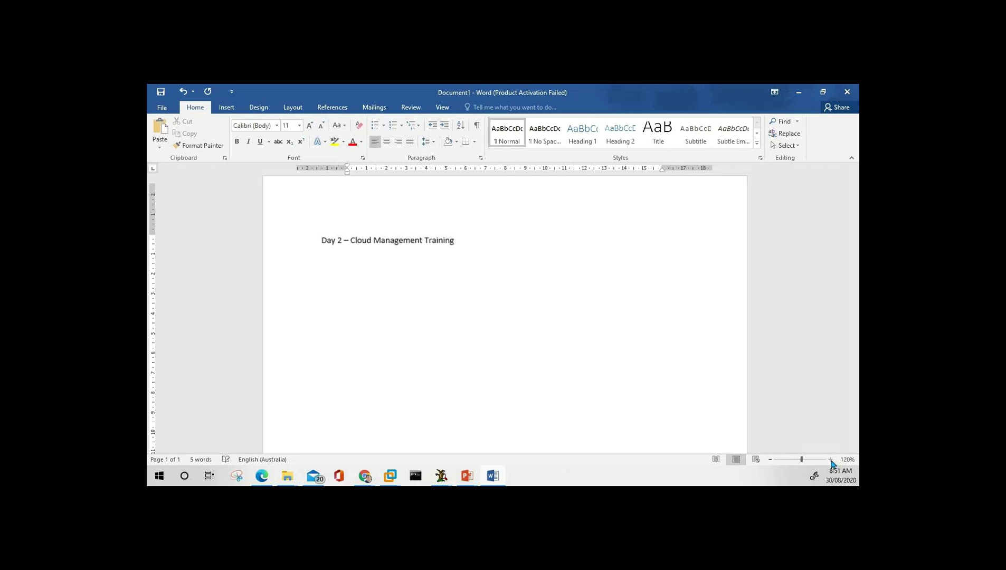
{"action": "left_click", "coordinate": [831, 460]}
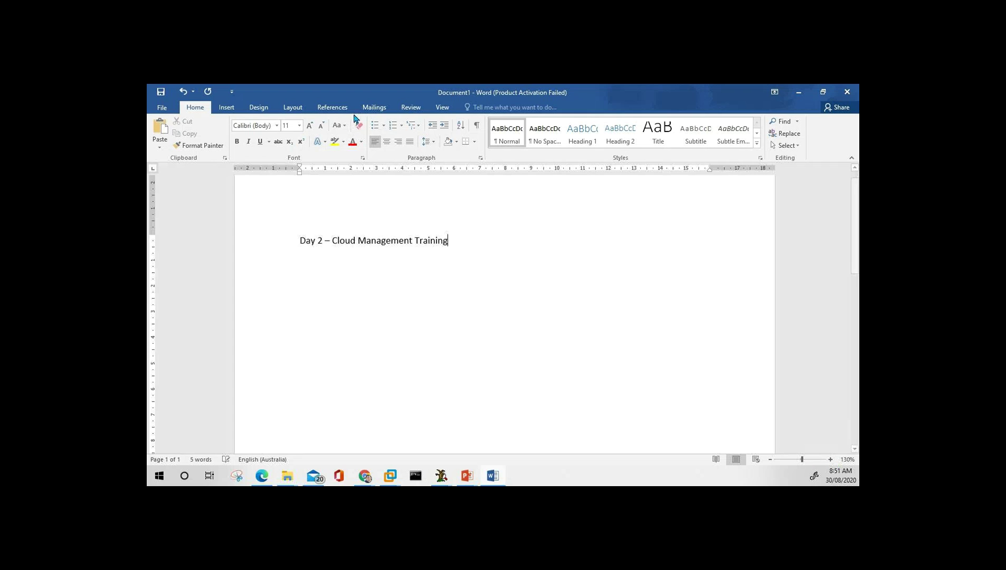
Strip numbering and indent from the title line and add an empty line below it.
{"action": "left_click", "coordinate": [393, 126]}
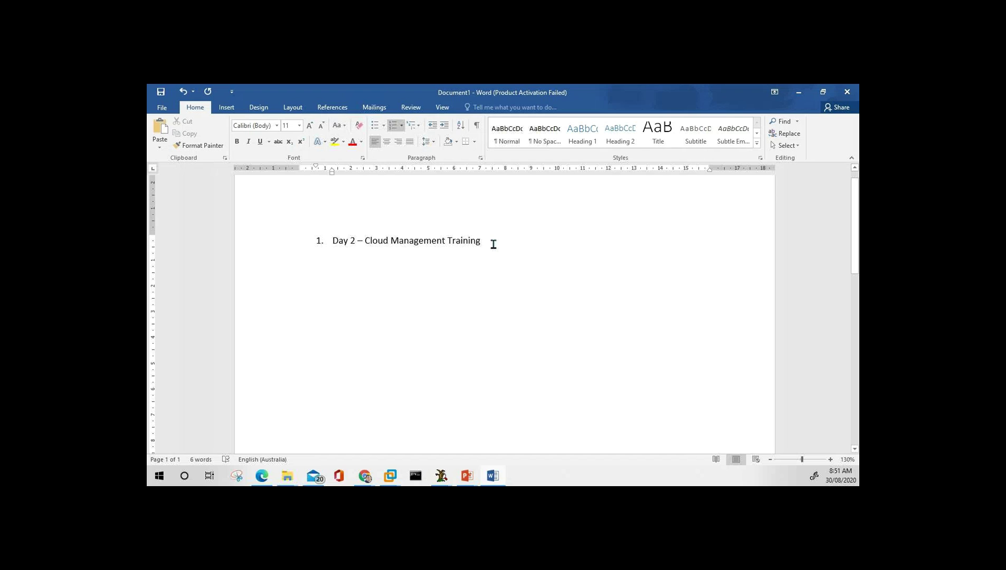
{"action": "left_click", "coordinate": [335, 246]}
{"action": "key", "text": "BackSpace"}
{"action": "key", "text": "End"}
{"action": "key", "text": "Return"}
{"action": "left_click", "coordinate": [334, 241]}
{"action": "key", "text": "BackSpace"}
{"action": "left_click", "coordinate": [470, 242]}
{"action": "key", "text": "Return"}
Number the new line and type 'What we have covered' as item 1.
{"action": "left_click", "coordinate": [393, 125]}
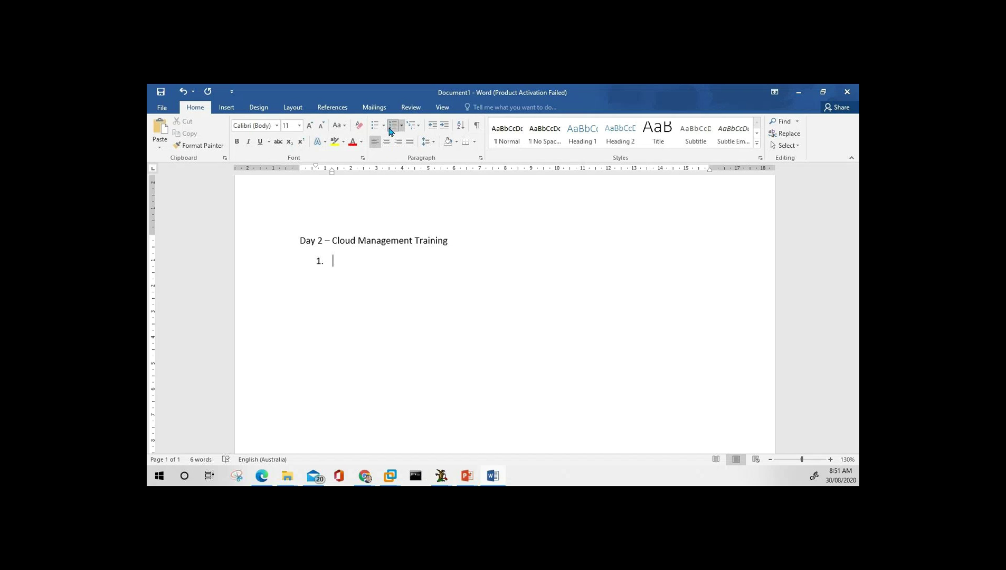
{"action": "type", "text": "What we have covered"}
{"action": "key", "text": "Return"}
Add sub-items 'Understanding cloud computing' and 'Cloud models' under item 1.
{"action": "key", "text": "Tab"}
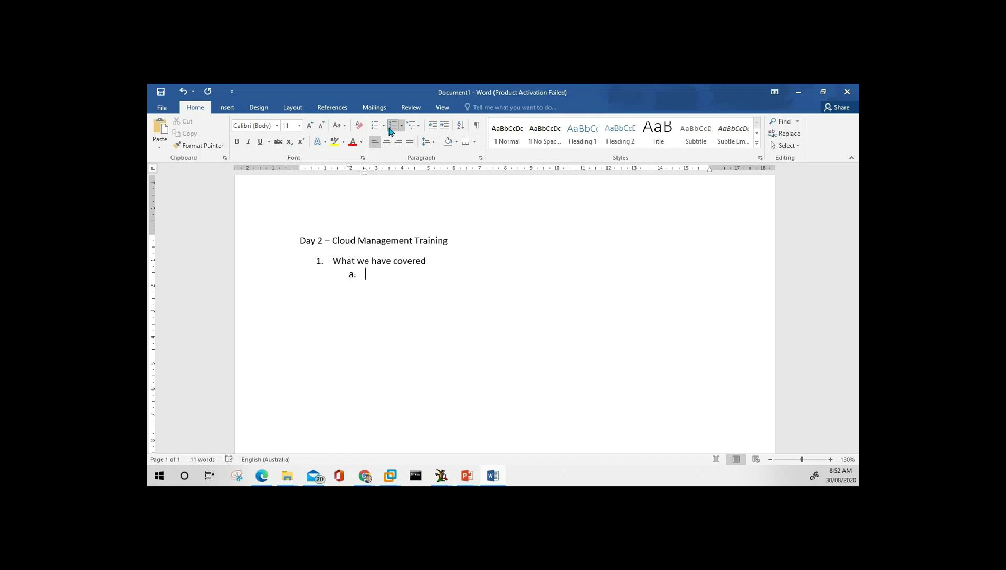
{"action": "type", "text": "Understanding cloud c"}
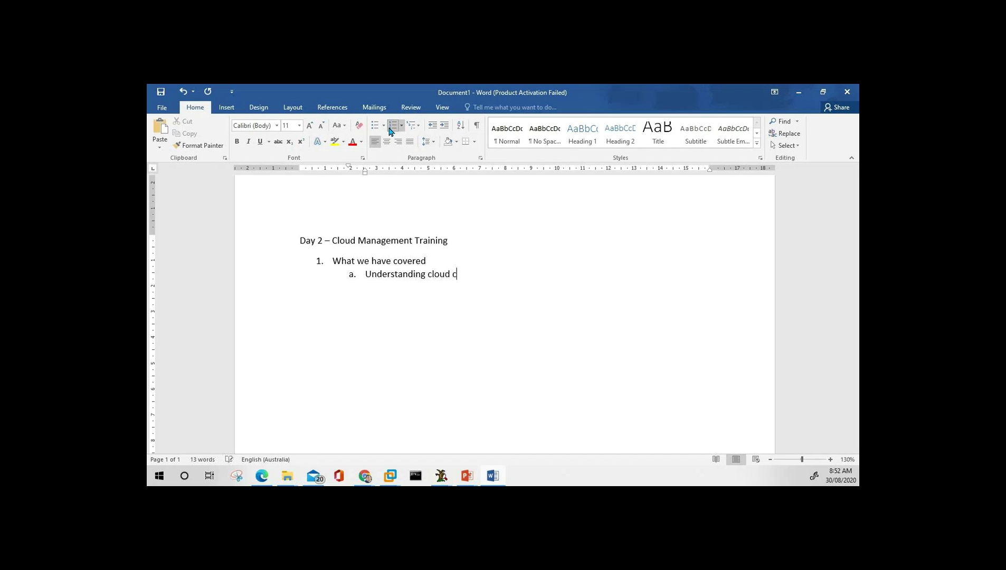
{"action": "type", "text": "omputing"}
{"action": "key", "text": "Return"}
{"action": "type", "text": "Cloud models"}
Nest 'Public cloud', 'Private cloud' and 'Hybrid cloud' under Cloud models.
{"action": "key", "text": "Return"}
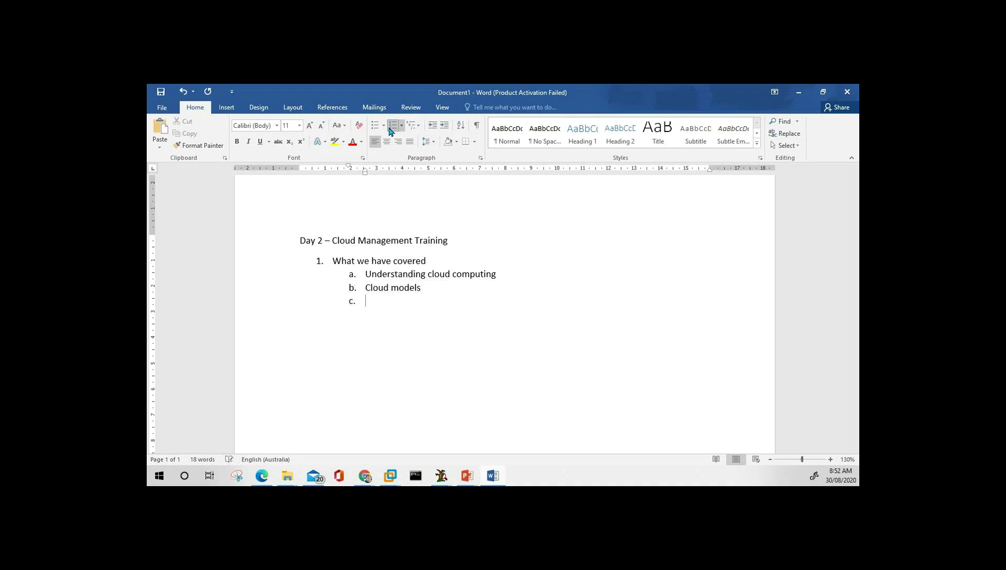
{"action": "key", "text": "Tab"}
{"action": "type", "text": "Public cloud"}
{"action": "key", "text": "Return"}
{"action": "type", "text": "Private"}
{"action": "key", "text": "Return"}
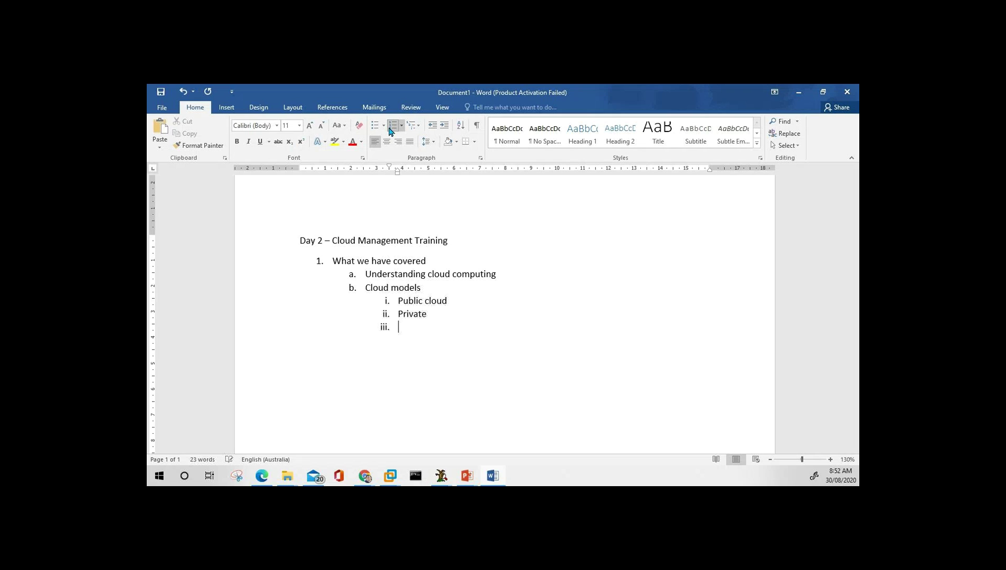
{"action": "type", "text": "Hybrid"}
{"action": "key", "text": "Up"}
{"action": "type", "text": "cloud"}
{"action": "key", "text": "Down"}
{"action": "type", "text": "cloud"}
Add a 'Cloud offerings' sub-item and start its '(Packages' note.
{"action": "key", "text": "Return"}
{"action": "key", "text": "shift+Tab"}
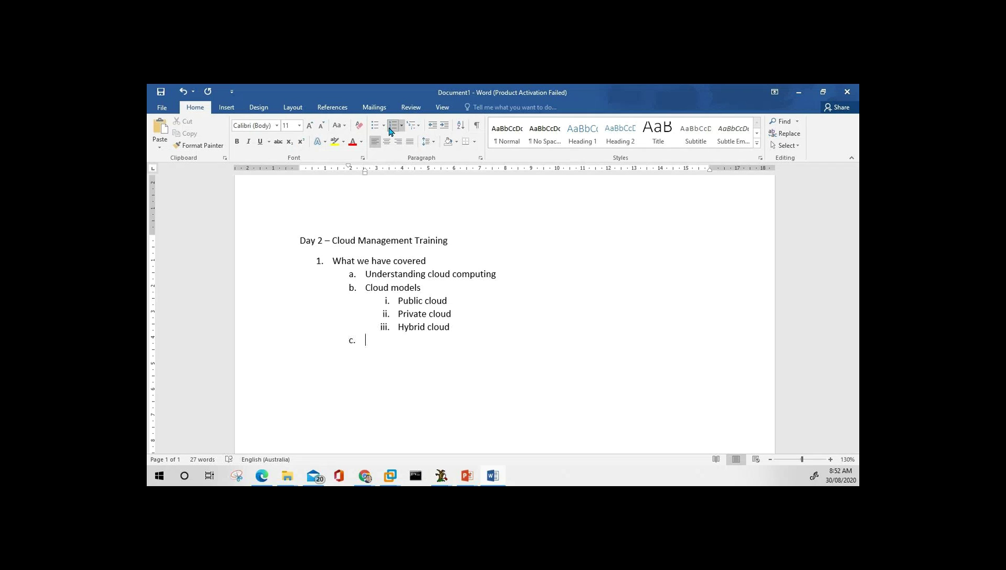
{"action": "type", "text": "Cloud "}
{"action": "type", "text": "offeri"}
{"action": "type", "text": "nfg"}
{"action": "key", "text": "Left"}
{"action": "key", "text": "Left"}
{"action": "key", "text": "Delete"}
{"action": "key", "text": "Delete"}
{"action": "type", "text": "gs"}
{"action": "key", "text": "Return"}
{"action": "key", "text": "Tab"}
{"action": "key", "text": "Left"}
{"action": "type", "text": "(Pavckages"}
Complete 'Cloud offerings (Packages)' and nest IaaS, PaaS and SaaS beneath it.
{"action": "key", "text": "Left"}
{"action": "key", "text": "Left"}
{"action": "key", "text": "Left"}
{"action": "key", "text": "Left"}
{"action": "key", "text": "Left"}
{"action": "key", "text": "Left"}
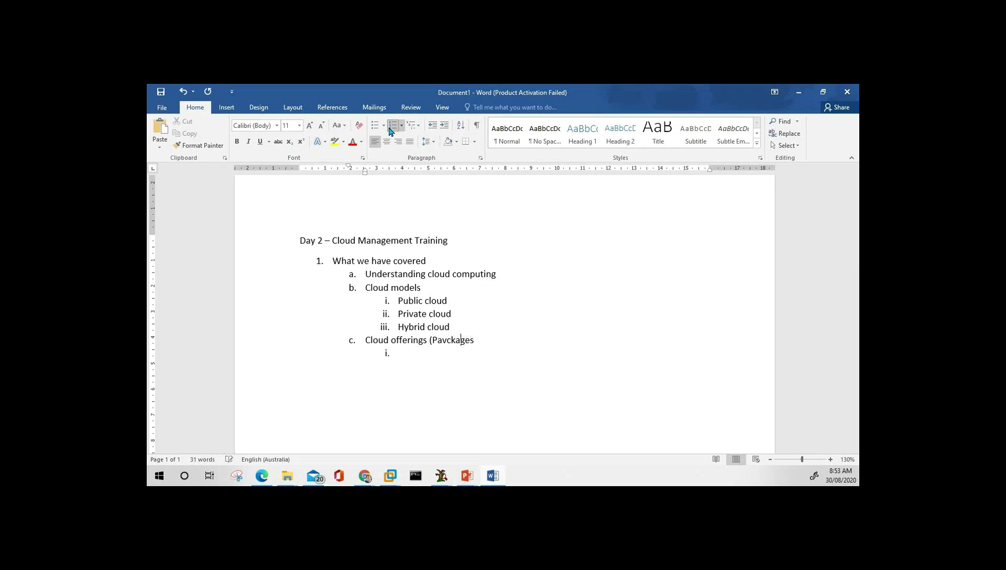
{"action": "key", "text": "BackSpace"}
{"action": "key", "text": "End"}
{"action": "type", "text": ")"}
{"action": "key", "text": "Return"}
{"action": "key", "text": "Tab"}
{"action": "type", "text": "IaaS"}
{"action": "key", "text": "Return"}
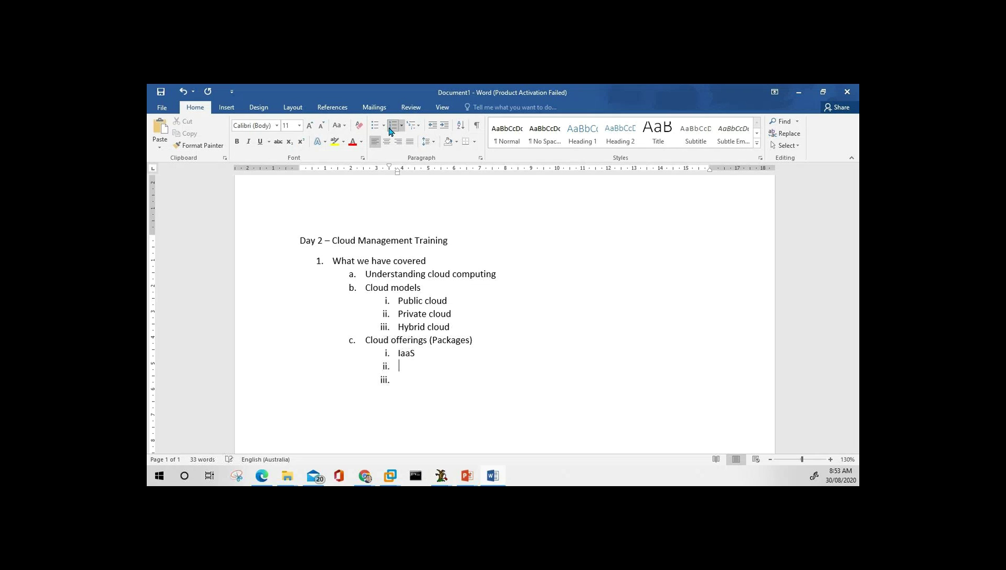
{"action": "type", "text": "PaaS"}
{"action": "key", "text": "Return"}
{"action": "type", "text": "SaaS"}
Add '(most client start with this option in cloud)' to IaaS and prefix it with 'infrastructure'.
{"action": "key", "text": "Up"}
{"action": "key", "text": "Up"}
{"action": "type", "text": "(most client start "}
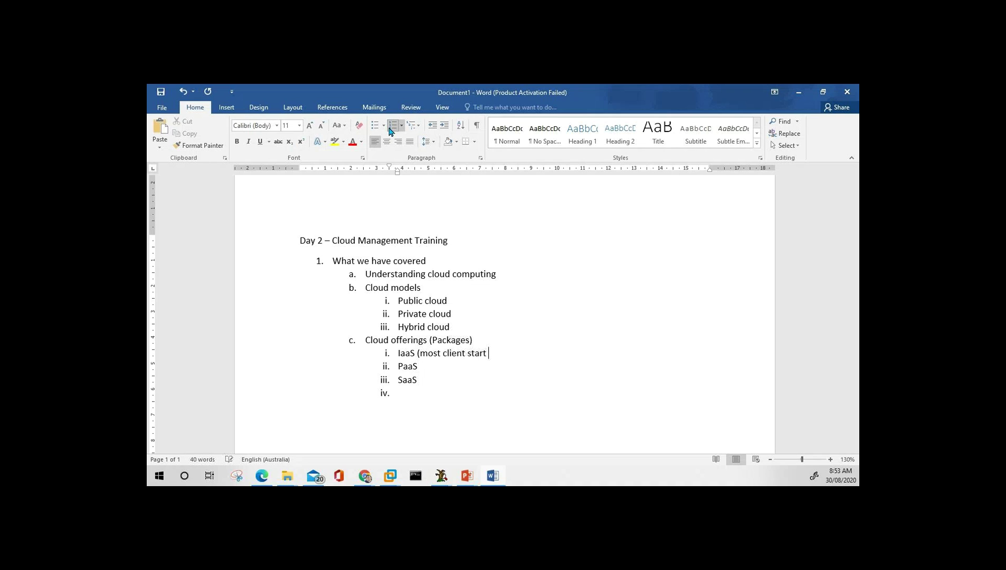
{"action": "type", "text": "with this option in cloud0"}
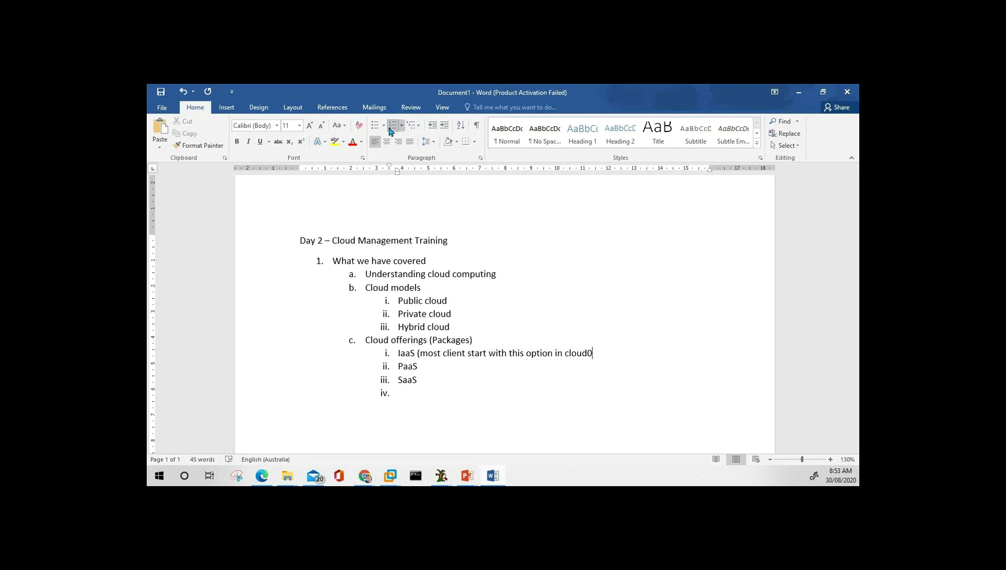
{"action": "key", "text": "BackSpace"}
{"action": "type", "text": "_"}
{"action": "key", "text": "BackSpace"}
{"action": "type", "text": ")"}
{"action": "key", "text": "Left"}
{"action": "key", "text": "Left"}
{"action": "key", "text": "Left"}
{"action": "key", "text": "Left"}
{"action": "key", "text": "Left"}
{"action": "key", "text": "Left"}
{"action": "key", "text": "Left"}
{"action": "key", "text": "Left"}
{"action": "key", "text": "Left"}
{"action": "key", "text": "Left"}
{"action": "key", "text": "Left"}
{"action": "key", "text": "Left"}
{"action": "key", "text": "Left"}
{"action": "key", "text": "Left"}
{"action": "key", "text": "Left"}
{"action": "key", "text": "Left"}
{"action": "key", "text": "Left"}
{"action": "key", "text": "Left"}
{"action": "key", "text": "Left"}
{"action": "key", "text": "Left"}
{"action": "key", "text": "Left"}
{"action": "key", "text": "Left"}
{"action": "key", "text": "Left"}
{"action": "key", "text": "Left"}
{"action": "key", "text": "Left"}
{"action": "key", "text": "Left"}
{"action": "key", "text": "Left"}
{"action": "key", "text": "Left"}
{"action": "key", "text": "Left"}
{"action": "key", "text": "Left"}
{"action": "key", "text": "Left"}
{"action": "key", "text": "Right"}
{"action": "key", "text": "Right"}
{"action": "key", "text": "Left"}
{"action": "key", "text": "Left"}
{"action": "key", "text": "Left"}
{"action": "key", "text": "Left"}
{"action": "type", "text": "infra"}
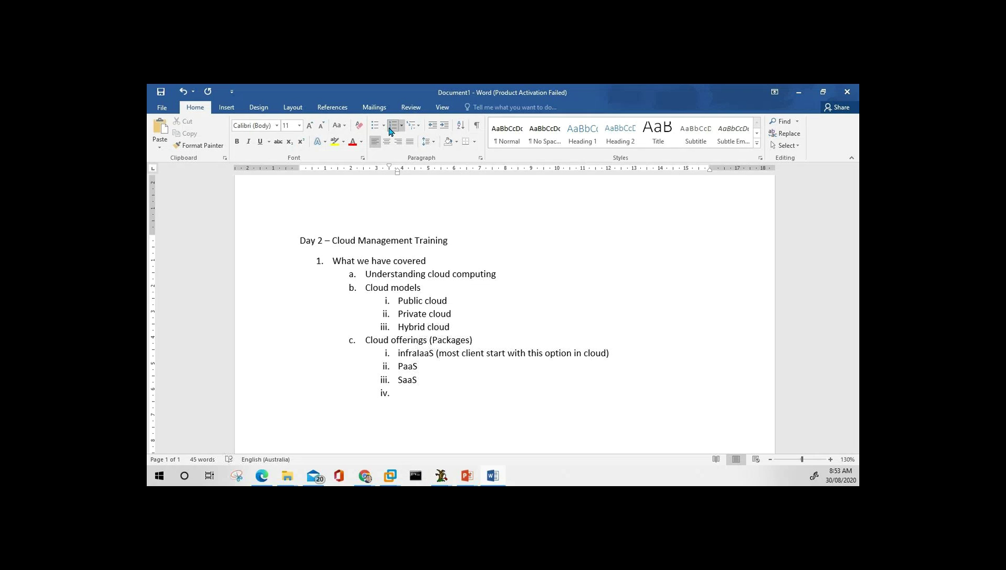
{"action": "type", "text": "structure"}
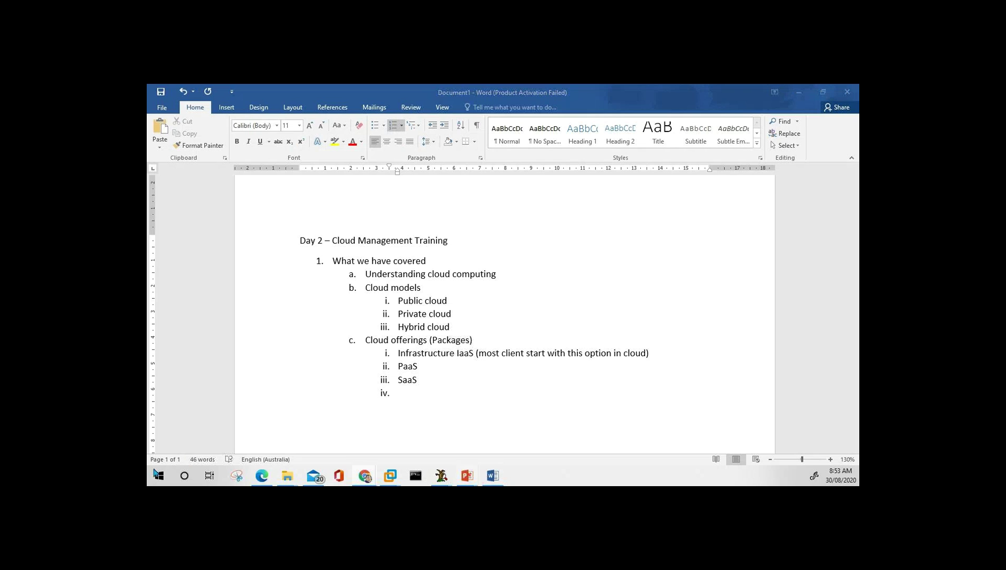
Spell out 'as a Service', 'Platform as a Service' and 'Software as a Service' names, fixing Paltform.
{"action": "left_click", "coordinate": [457, 355]}
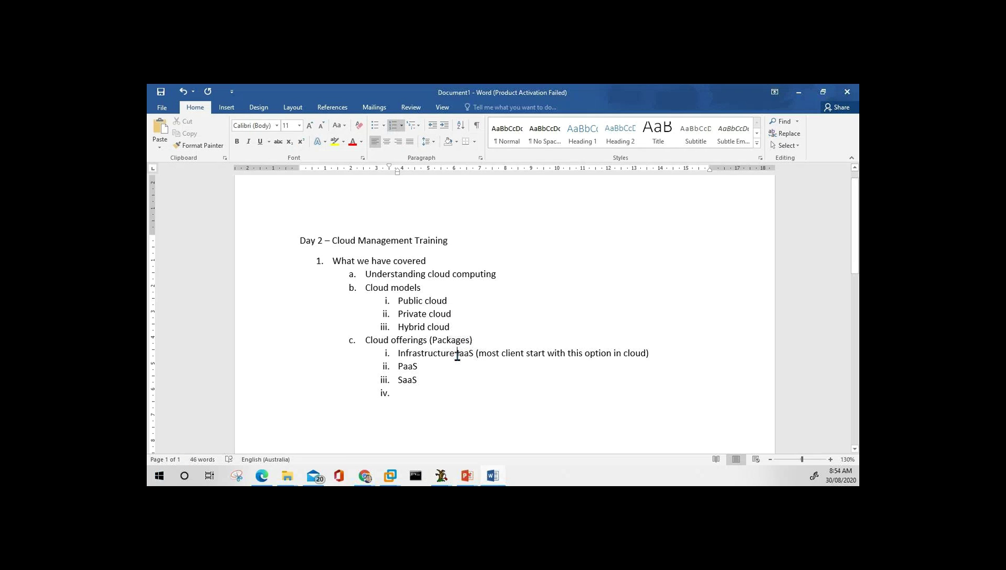
{"action": "type", "text": "as a Servi"}
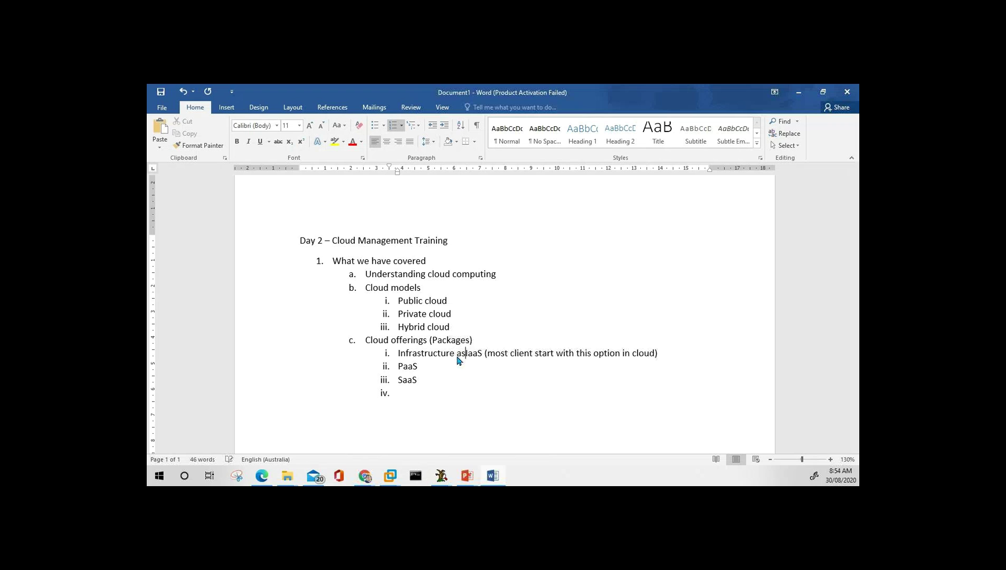
{"action": "type", "text": "ce "}
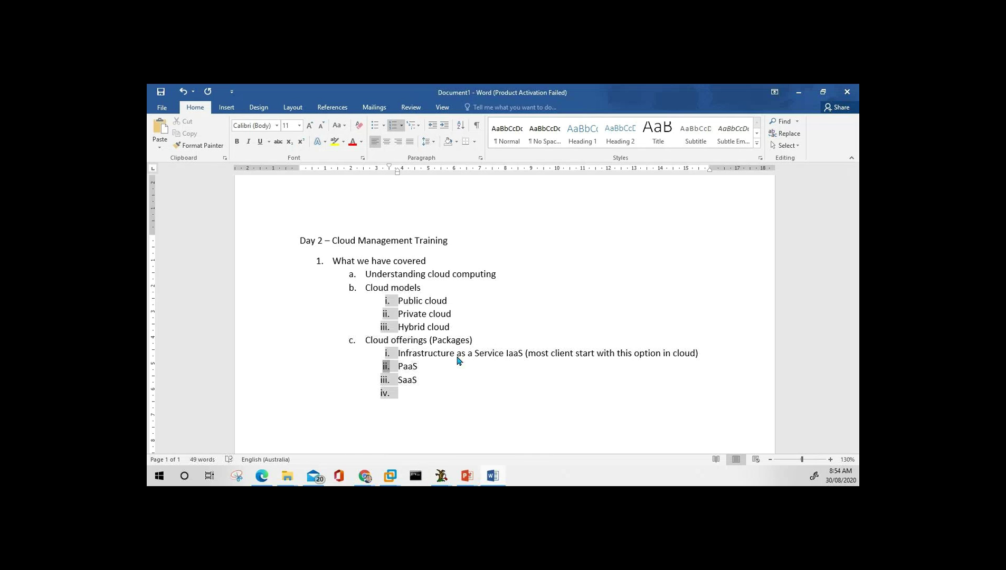
{"action": "type", "text": "Paltform"}
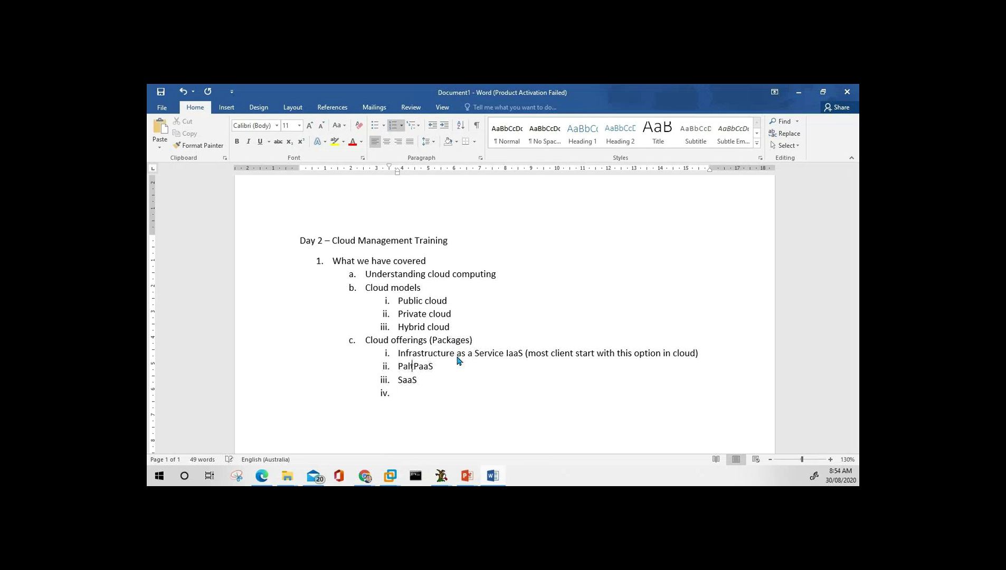
{"action": "type", "text": " as a service"}
{"action": "key", "text": "Down"}
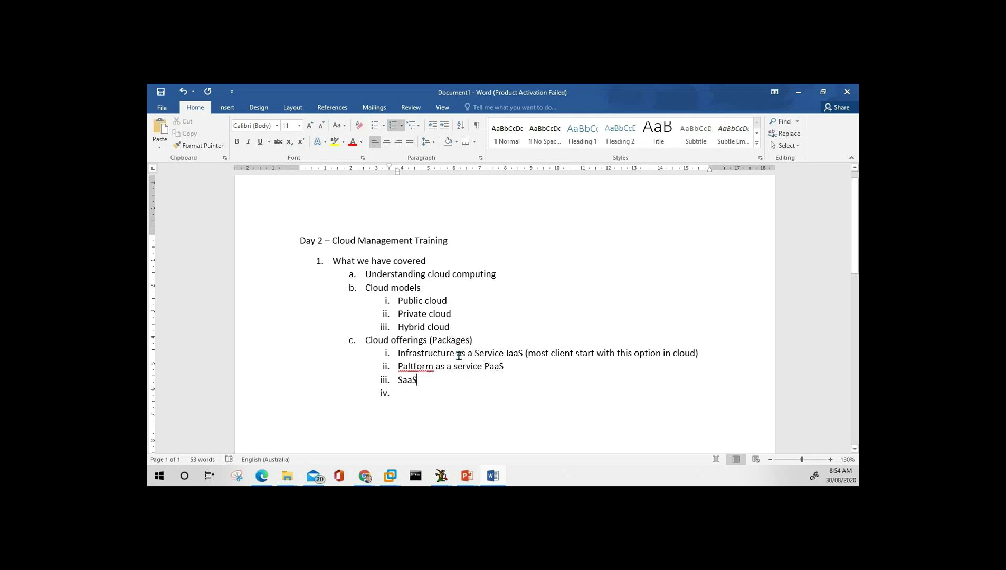
{"action": "right_click", "coordinate": [423, 369]}
{"action": "left_click", "coordinate": [351, 380]}
{"action": "left_click", "coordinate": [397, 380]}
{"action": "type", "text": "Software "}
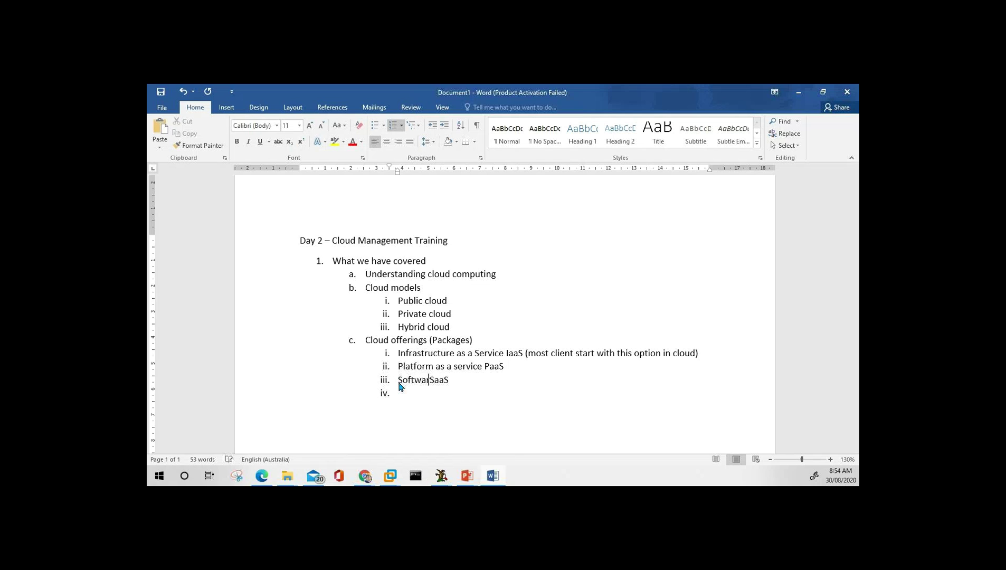
{"action": "type", "text": "as a Service"}
Put dashes before IaaS, PaaS and SaaS on the offerings lines.
{"action": "key", "text": "Up"}
{"action": "key", "text": "Up"}
{"action": "key", "text": "Right"}
{"action": "key", "text": "Right"}
{"action": "key", "text": "Right"}
{"action": "type", "text": "-"}
{"action": "key", "text": "Left"}
{"action": "key", "text": "Left"}
{"action": "key", "text": "Left"}
{"action": "key", "text": "Down"}
{"action": "key", "text": "Up"}
{"action": "key", "text": "BackSpace"}
{"action": "key", "text": "Down"}
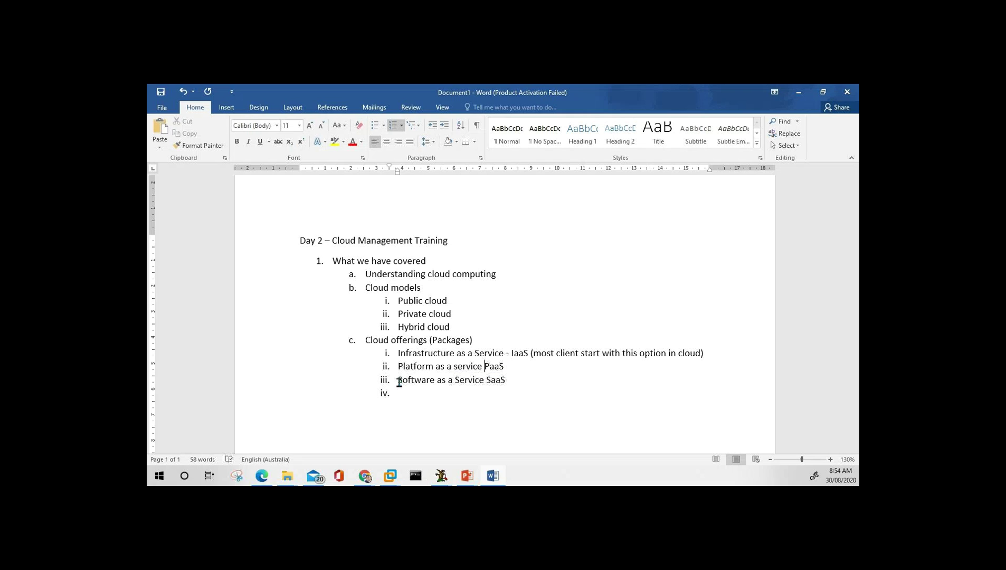
{"action": "type", "text": "-"}
{"action": "key", "text": "Down"}
{"action": "type", "text": "-"}
Add items 'BaaS Backup' and 'Storage StaaS' after SaaS.
{"action": "key", "text": "Tab"}
{"action": "key", "text": "shift+Tab"}
{"action": "type", "text": "BaaS Bac"}
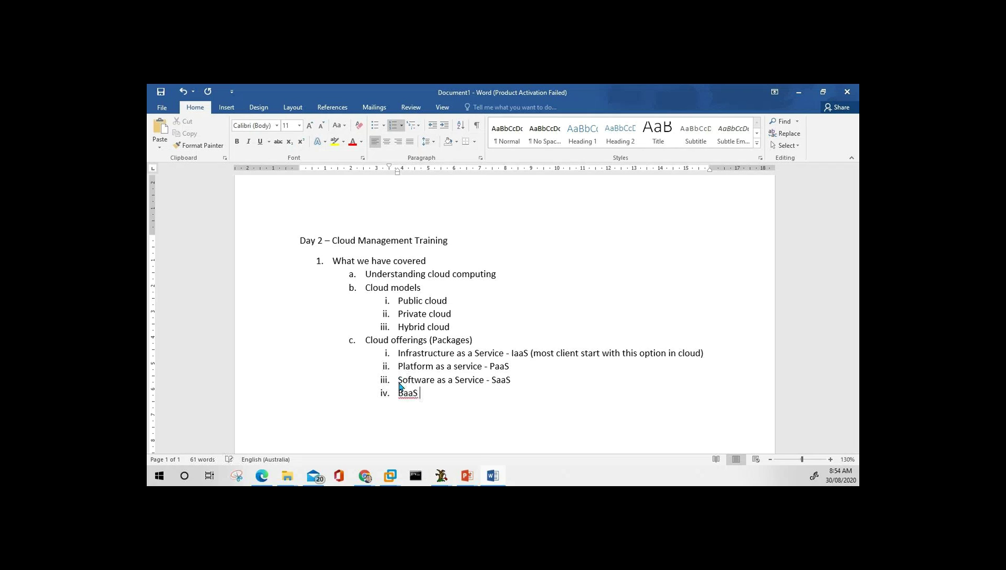
{"action": "type", "text": "kup"}
{"action": "key", "text": "Return"}
{"action": "type", "text": "Storage aaS"}
{"action": "key", "text": "Left"}
{"action": "key", "text": "Left"}
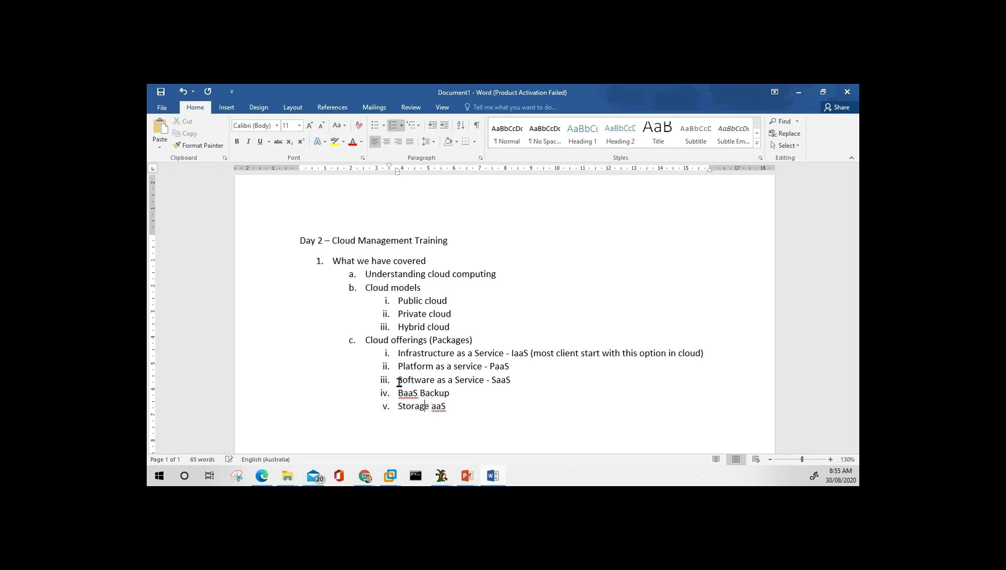
{"action": "type", "text": "St"}
Select the BaaS Backup and Storage StaaS lines and nest them under SaaS.
{"action": "key", "text": "End"}
{"action": "key", "text": "Up"}
{"action": "key", "text": "Down"}
{"action": "key", "text": "Down"}
{"action": "key", "text": "Up"}
{"action": "key", "text": "Up"}
{"action": "key", "text": "Home"}
{"action": "key", "text": "shift+Down"}
{"action": "key", "text": "shift+Down"}
{"action": "key", "text": "Tab"}
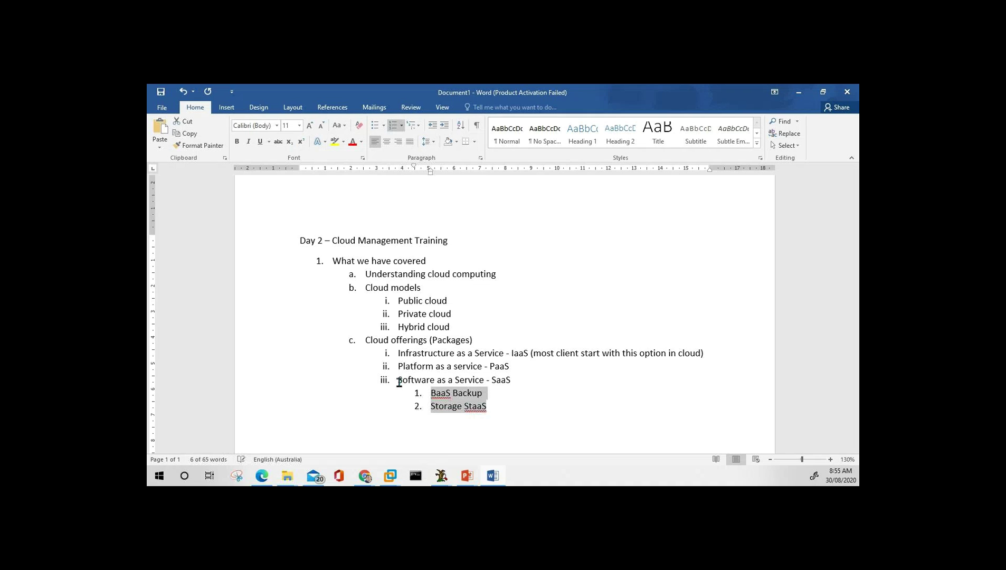
Add item d. 'Cloud Provider (' at the second level after Storage StaaS.
{"action": "left_click", "coordinate": [399, 383]}
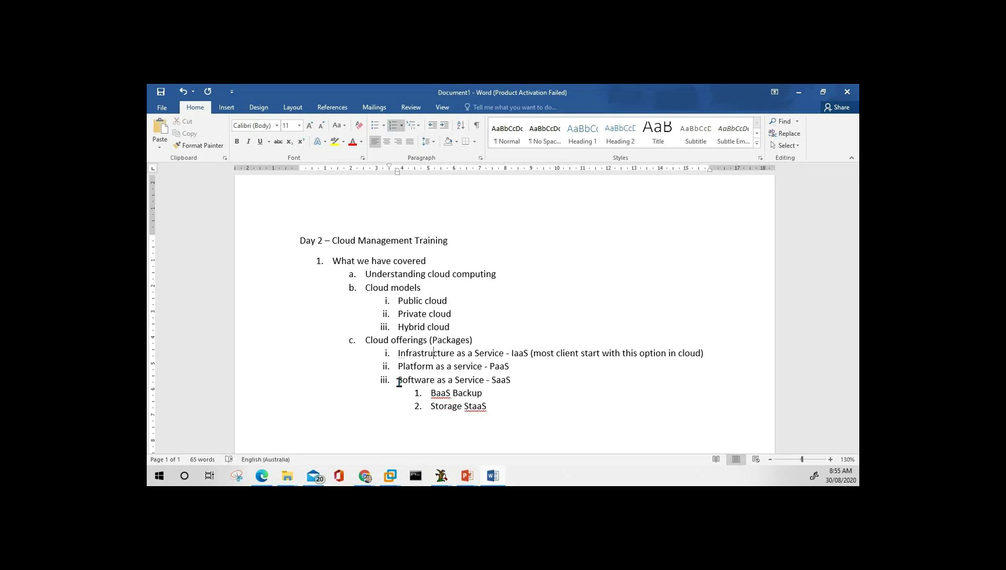
{"action": "key", "text": "Down"}
{"action": "key", "text": "Down"}
{"action": "key", "text": "Down"}
{"action": "key", "text": "Return"}
{"action": "key", "text": "shift+Tab"}
{"action": "key", "text": "shift+Tab"}
{"action": "type", "text": "Azure"}
{"action": "key", "text": "BackSpace"}
{"action": "key", "text": "BackSpace"}
{"action": "key", "text": "BackSpace"}
{"action": "key", "text": "BackSpace"}
{"action": "key", "text": "BackSpace"}
{"action": "type", "text": "Cloud"}
{"action": "left_click", "coordinate": [400, 383]}
{"action": "key", "text": "Up"}
{"action": "key", "text": "Up"}
{"action": "key", "text": "Up"}
{"action": "key", "text": "Up"}
{"action": "key", "text": "Up"}
{"action": "key", "text": "Up"}
{"action": "key", "text": "Up"}
{"action": "key", "text": "Up"}
{"action": "key", "text": "Up"}
{"action": "key", "text": "Down"}
{"action": "key", "text": "Down"}
{"action": "key", "text": "Down"}
{"action": "key", "text": "Down"}
{"action": "key", "text": "Down"}
{"action": "key", "text": "Down"}
{"action": "key", "text": "Down"}
{"action": "key", "text": "Down"}
{"action": "key", "text": "Down"}
{"action": "key", "text": "Down"}
{"action": "key", "text": "Down"}
{"action": "key", "text": "Down"}
{"action": "type", "text": "Provider ("}
List Azure and AWS as sub-items under Cloud Provider.
{"action": "key", "text": "Return"}
{"action": "key", "text": "Tab"}
{"action": "type", "text": "Azure"}
{"action": "key", "text": "Return"}
{"action": "type", "text": "AWS"}
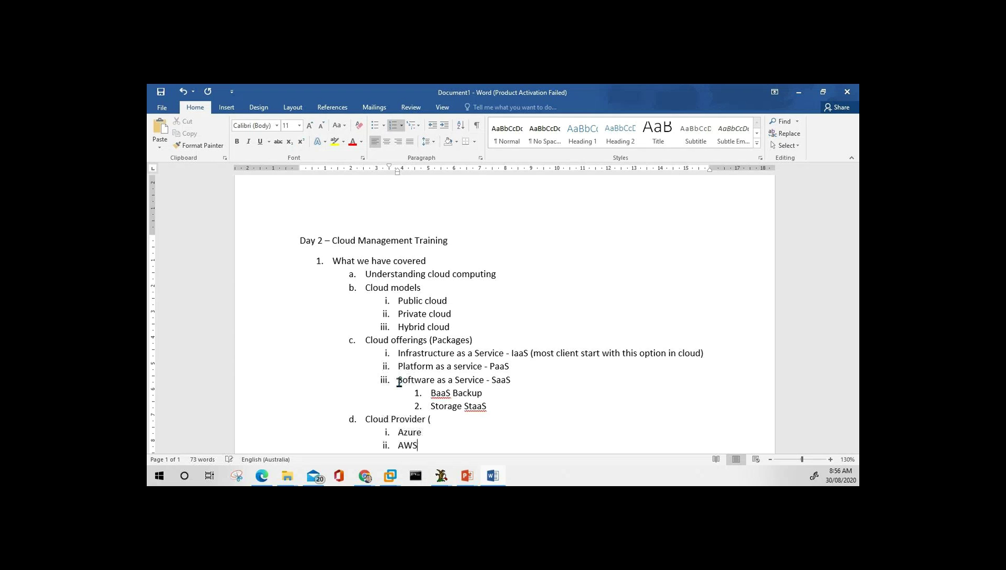
{"action": "key", "text": "Return"}
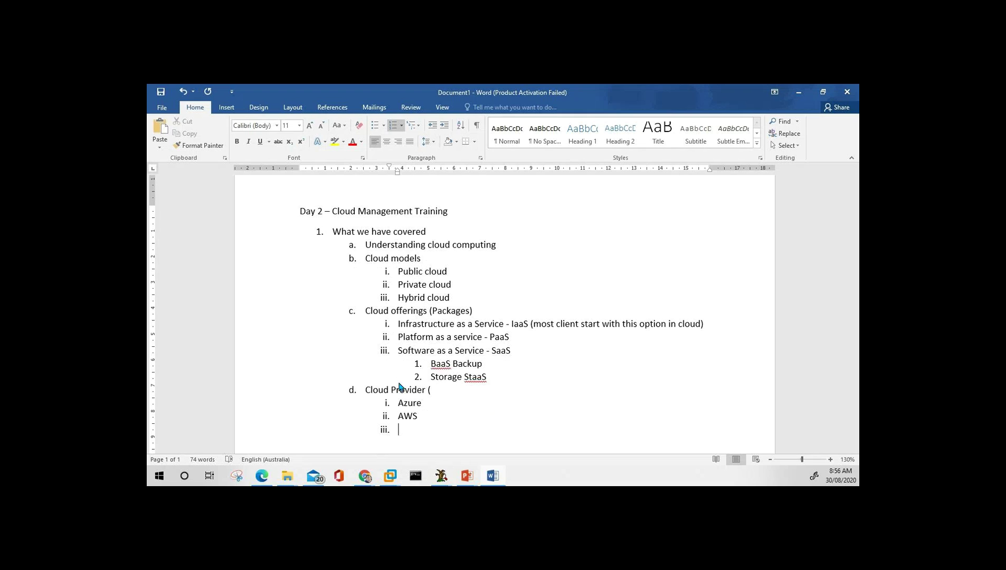
Add GCP under Cloud Provider and a new item e. 'CSP (Cloud Service Provider)'.
{"action": "type", "text": "GCP"}
{"action": "key", "text": "Return"}
{"action": "key", "text": "Tab"}
{"action": "key", "text": "shift+Tab"}
{"action": "key", "text": "shift+Tab"}
{"action": "type", "text": "GCP"}
{"action": "key", "text": "Home"}
{"action": "key", "text": "Delete"}
{"action": "type", "text": "S"}
{"action": "key", "text": "End"}
{"action": "type", "text": "(Cloud Servi"}
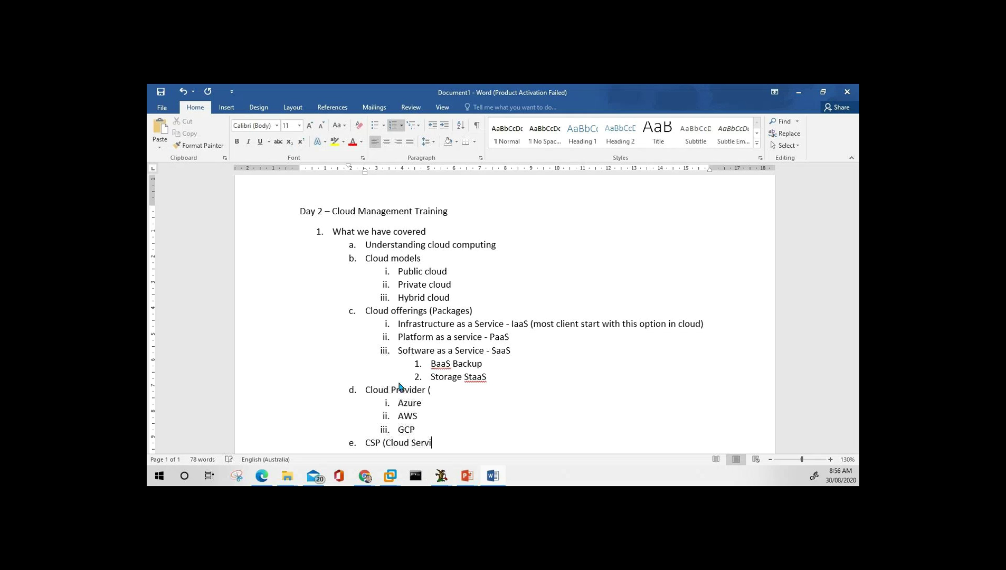
{"action": "type", "text": "ce Provider)"}
{"action": "key", "text": "Return"}
Add 'MSP (Managed service provider)' as a sub-item beneath CSP.
{"action": "key", "text": "Tab"}
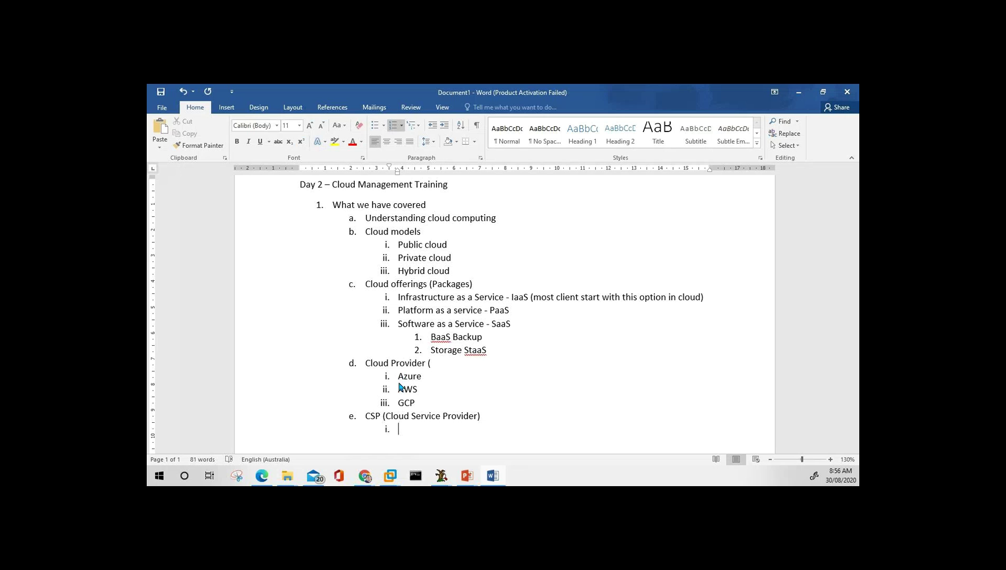
{"action": "key", "text": "Up"}
{"action": "key", "text": "End"}
{"action": "key", "text": "Return"}
{"action": "key", "text": "Return"}
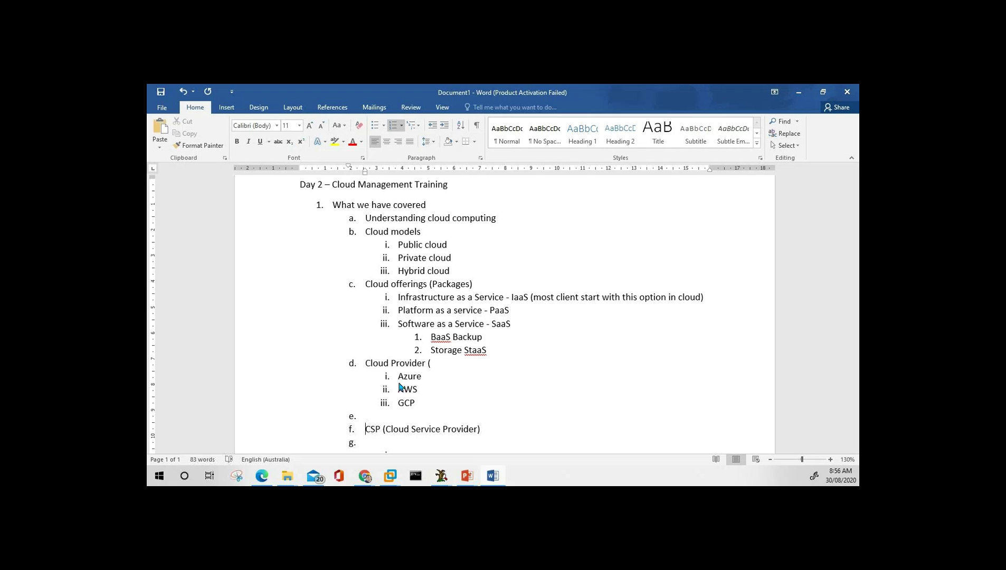
{"action": "key", "text": "Up"}
{"action": "key", "text": "Delete"}
{"action": "key", "text": "Down"}
{"action": "key", "text": "Tab"}
{"action": "type", "text": "MS"}
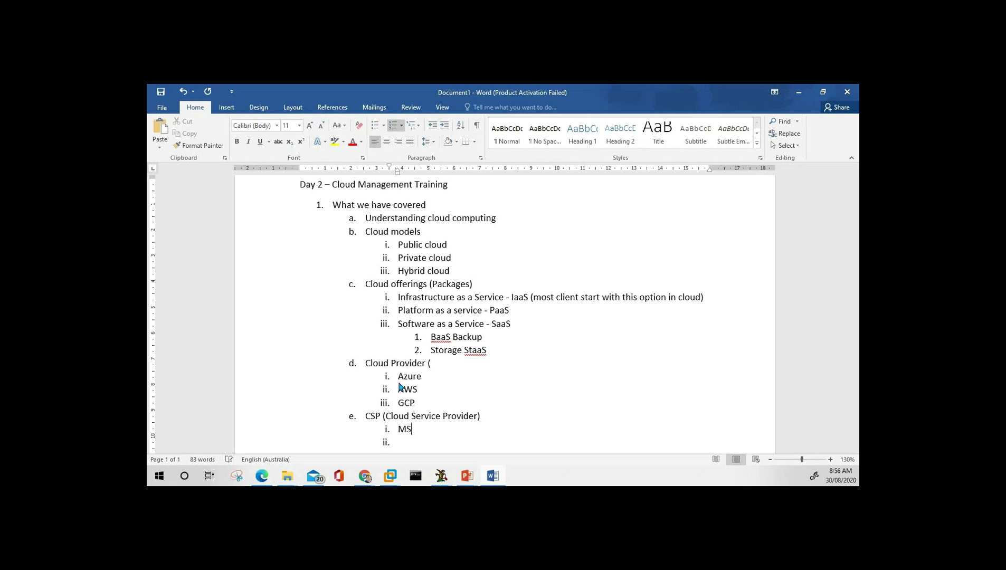
{"action": "type", "text": "P (Managed service provide"}
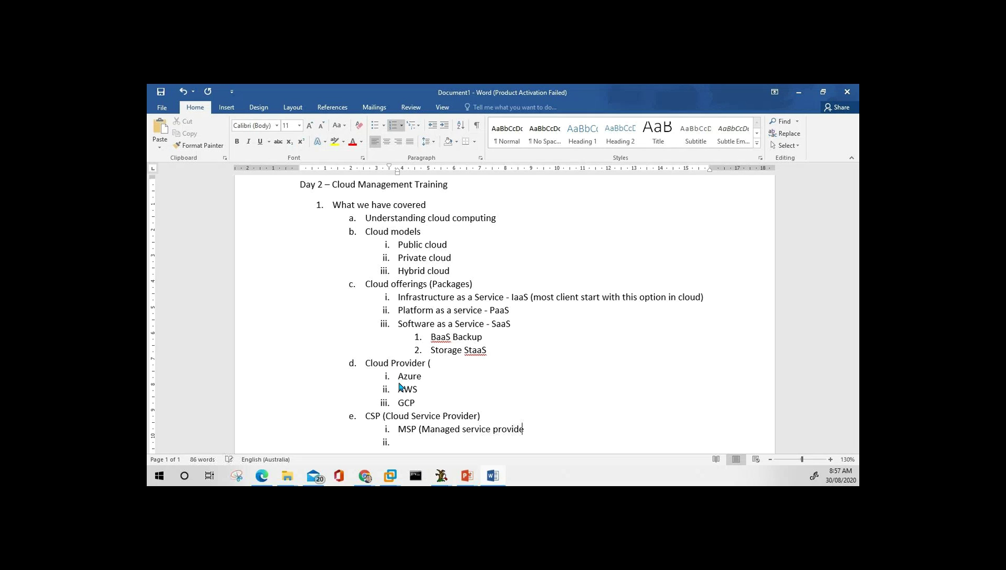
{"action": "type", "text": "r)"}
Check the browser reference, then return the caret to the CSP line.
{"action": "key", "text": "alt+Tab"}
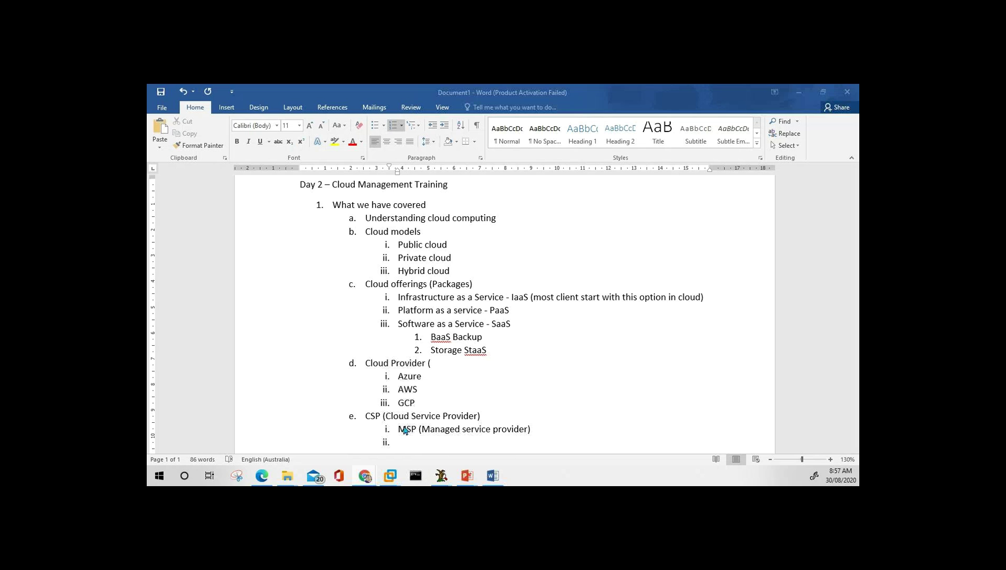
{"action": "scroll", "coordinate": [387, 421], "scroll_direction": "down", "scroll_amount": 2}
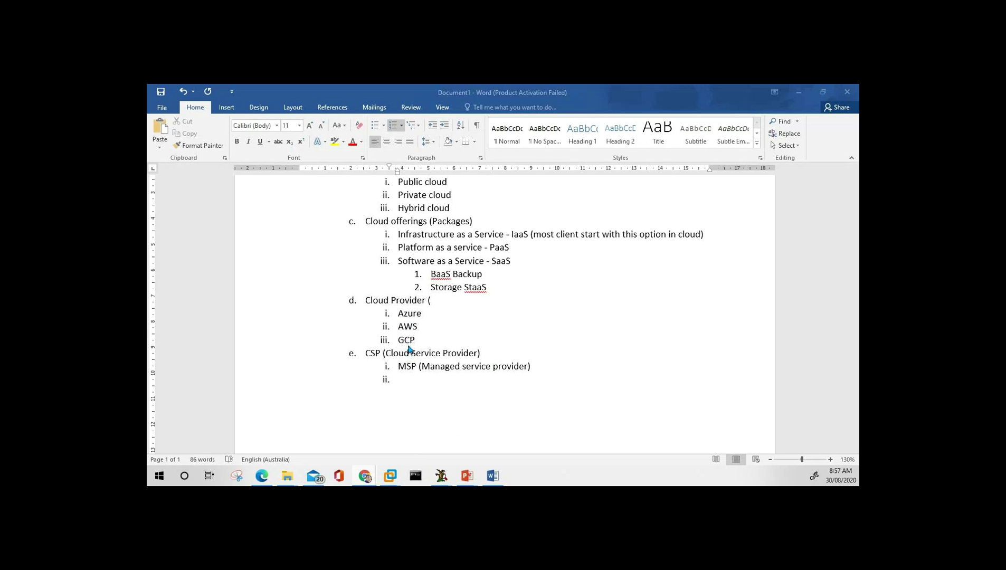
{"action": "left_click", "coordinate": [497, 353]}
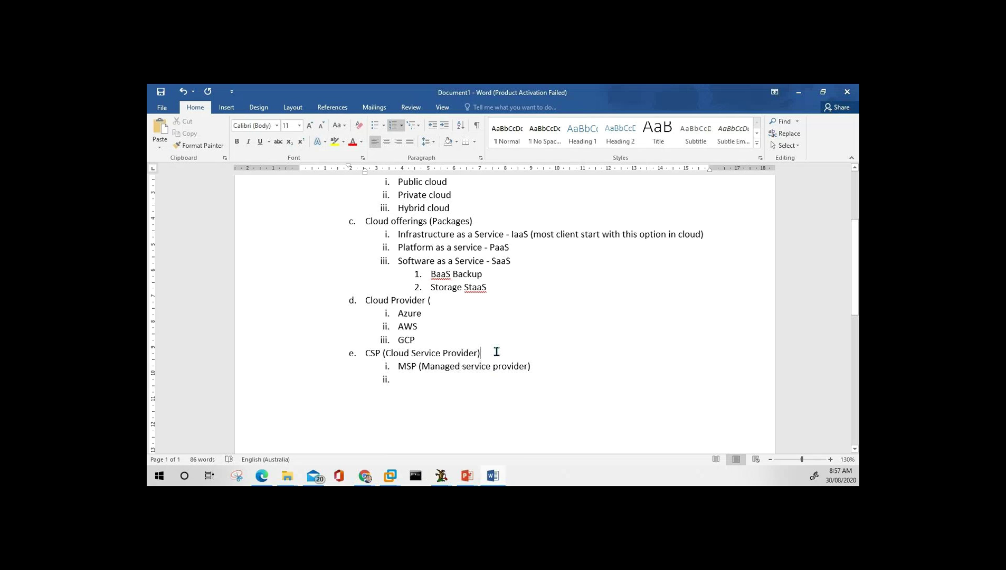
{"action": "key", "text": "Up"}
{"action": "key", "text": "Up"}
{"action": "key", "text": "Up"}
{"action": "key", "text": "Down"}
{"action": "key", "text": "Down"}
{"action": "key", "text": "Down"}
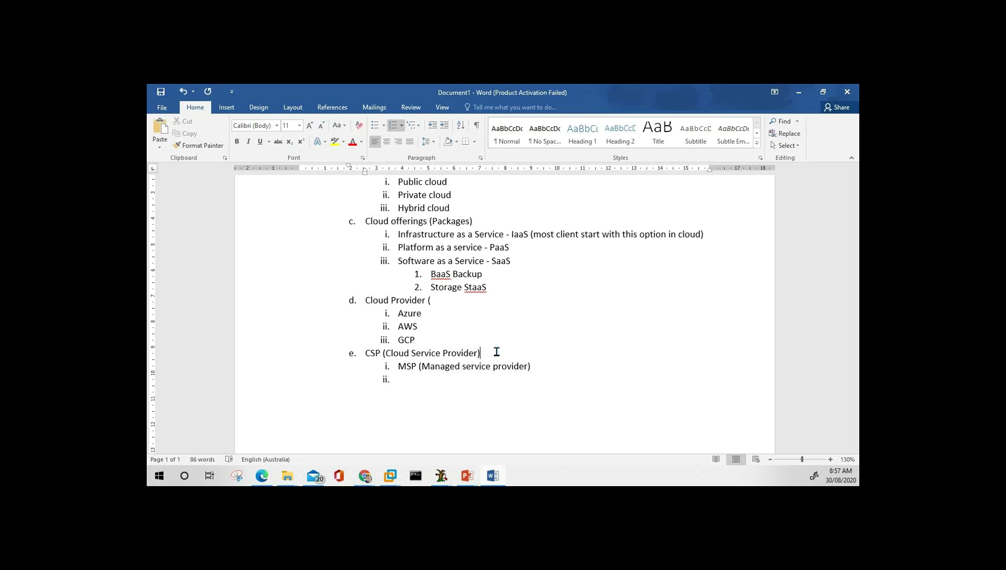
{"action": "key", "text": "Left"}
{"action": "key", "text": "Left"}
{"action": "key", "text": "Left"}
{"action": "key", "text": "Left"}
{"action": "key", "text": "Left"}
{"action": "key", "text": "Left"}
{"action": "key", "text": "Left"}
{"action": "key", "text": "Left"}
{"action": "key", "text": "Left"}
{"action": "key", "text": "Left"}
{"action": "key", "text": "Left"}
{"action": "key", "text": "Left"}
{"action": "key", "text": "Left"}
{"action": "key", "text": "Left"}
{"action": "key", "text": "Left"}
{"action": "key", "text": "Left"}
{"action": "key", "text": "Left"}
{"action": "key", "text": "Left"}
{"action": "key", "text": "Left"}
{"action": "key", "text": "Left"}
{"action": "key", "text": "Left"}
{"action": "key", "text": "Left"}
{"action": "key", "text": "Left"}
{"action": "key", "text": "Right"}
{"action": "key", "text": "Right"}
{"action": "key", "text": "Right"}
{"action": "key", "text": "Right"}
{"action": "key", "text": "Right"}
{"action": "key", "text": "Right"}
{"action": "key", "text": "Right"}
{"action": "key", "text": "Right"}
{"action": "key", "text": "Right"}
{"action": "key", "text": "Right"}
{"action": "key", "text": "Right"}
{"action": "key", "text": "Right"}
{"action": "key", "text": "Right"}
{"action": "key", "text": "Right"}
{"action": "key", "text": "Right"}
{"action": "key", "text": "Right"}
{"action": "key", "text": "Right"}
{"action": "key", "text": "Right"}
{"action": "key", "text": "Right"}
{"action": "key", "text": "Right"}
{"action": "key", "text": "Right"}
{"action": "key", "text": "Right"}
{"action": "key", "text": "Down"}
{"action": "key", "text": "Up"}
{"action": "key", "text": "Up"}
Append '(partner companies)' to the CSP entry and promote the empty item below MSP.
{"action": "left_click", "coordinate": [496, 352]}
{"action": "type", "text": "(partner companies)"}
{"action": "key", "text": "Down"}
{"action": "key", "text": "shift+Tab"}
{"action": "key", "text": "shift+Tab"}
Remove the stray bracket after Cloud Provider and rename it 'Major Cloud Provider'.
{"action": "key", "text": "Up"}
{"action": "key", "text": "Up"}
{"action": "key", "text": "Up"}
{"action": "key", "text": "Up"}
{"action": "key", "text": "Up"}
{"action": "key", "text": "Up"}
{"action": "key", "text": "Up"}
{"action": "key", "text": "Up"}
{"action": "key", "text": "Up"}
{"action": "key", "text": "Up"}
{"action": "key", "text": "Up"}
{"action": "key", "text": "Up"}
{"action": "key", "text": "Up"}
{"action": "key", "text": "Up"}
{"action": "key", "text": "Up"}
{"action": "key", "text": "Up"}
{"action": "key", "text": "Up"}
{"action": "key", "text": "Up"}
{"action": "key", "text": "Up"}
{"action": "key", "text": "Down"}
{"action": "key", "text": "Down"}
{"action": "key", "text": "Down"}
{"action": "key", "text": "Down"}
{"action": "key", "text": "Down"}
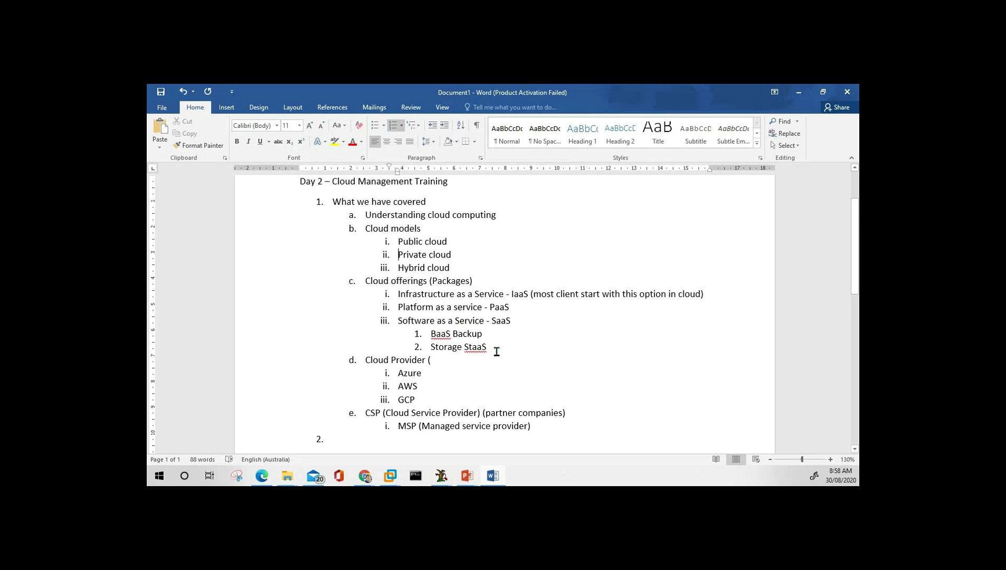
{"action": "key", "text": "Down"}
{"action": "key", "text": "Down"}
{"action": "key", "text": "Down"}
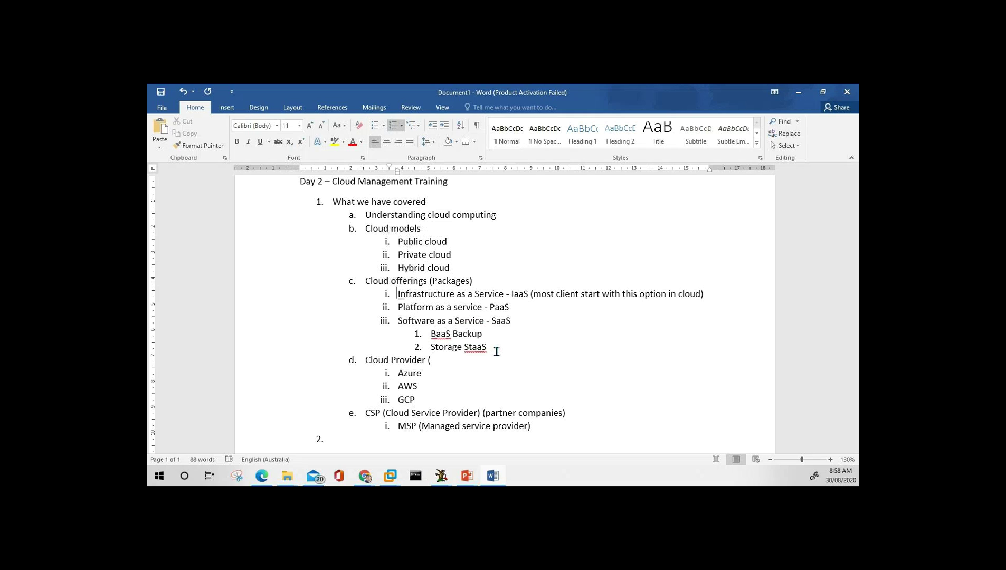
{"action": "key", "text": "Up"}
{"action": "key", "text": "Down"}
{"action": "key", "text": "Down"}
{"action": "key", "text": "Down"}
{"action": "key", "text": "Down"}
{"action": "key", "text": "Down"}
Review the outline lines between CSP, MSP and Azure.
{"action": "key", "text": "Down"}
{"action": "key", "text": "Down"}
{"action": "key", "text": "Down"}
{"action": "key", "text": "Up"}
{"action": "key", "text": "Right"}
{"action": "key", "text": "Right"}
{"action": "key", "text": "Right"}
{"action": "key", "text": "Right"}
{"action": "key", "text": "Right"}
{"action": "key", "text": "End"}
{"action": "key", "text": "BackSpace"}
{"action": "key", "text": "Down"}
{"action": "key", "text": "Up"}
{"action": "key", "text": "Up"}
{"action": "key", "text": "Down"}
{"action": "type", "text": "Major"}
{"action": "key", "text": "Down"}
{"action": "key", "text": "Down"}
{"action": "key", "text": "Down"}
{"action": "key", "text": "Down"}
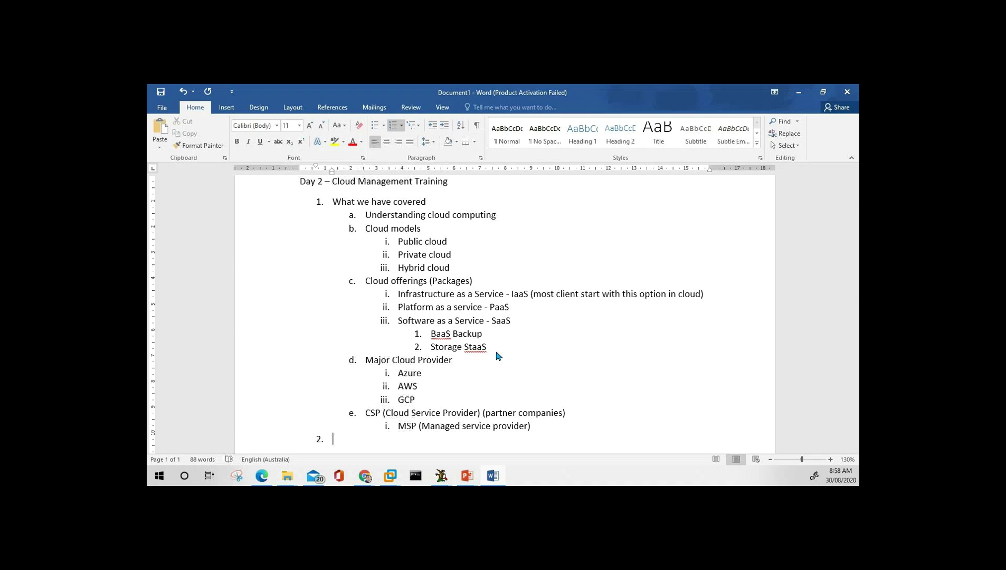
{"action": "key", "text": "Up"}
{"action": "key", "text": "Up"}
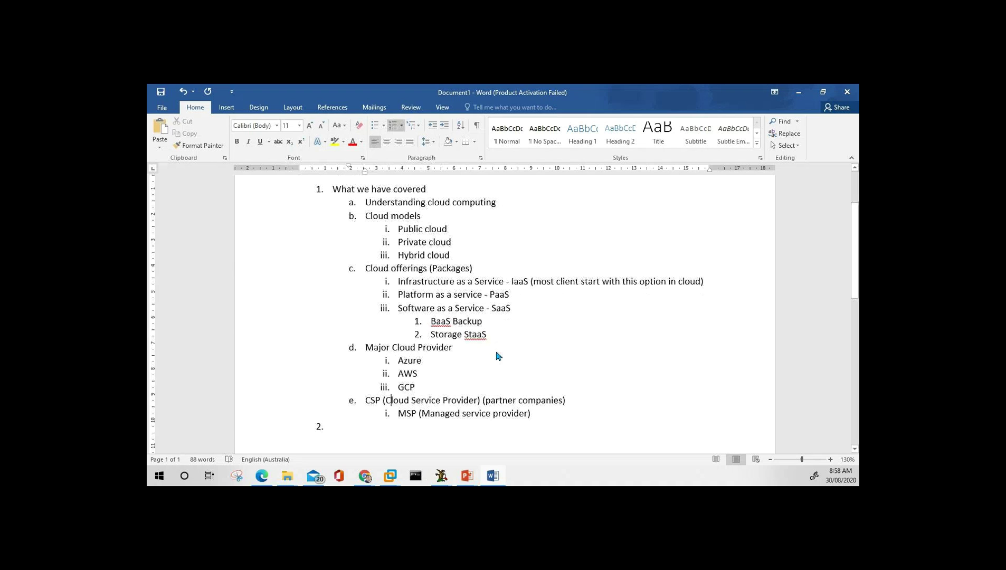
{"action": "key", "text": "Left"}
{"action": "key", "text": "Left"}
{"action": "key", "text": "Left"}
{"action": "key", "text": "Down"}
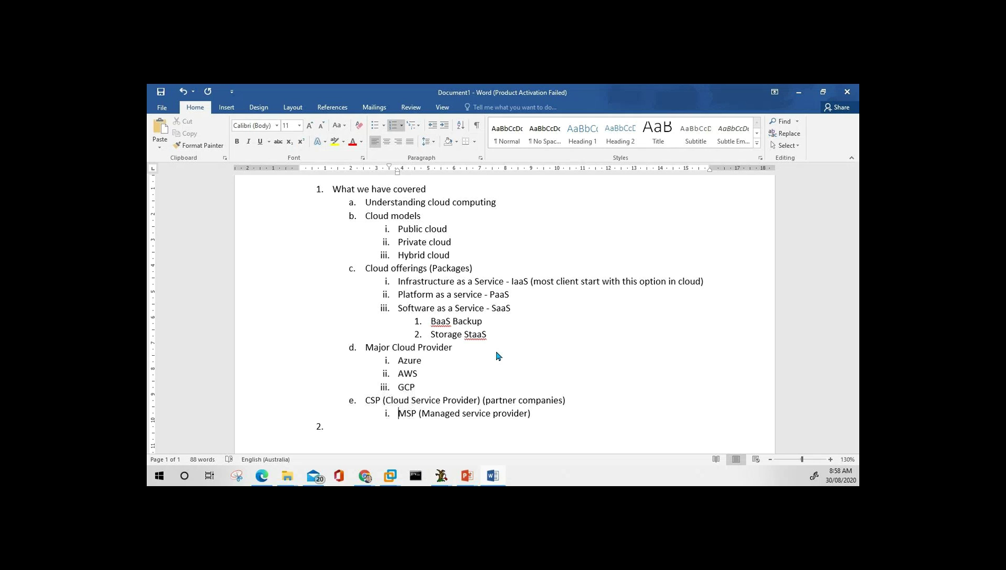
{"action": "key", "text": "Up"}
{"action": "key", "text": "Up"}
{"action": "key", "text": "Up"}
{"action": "key", "text": "Up"}
{"action": "key", "text": "shift+Down"}
{"action": "key", "text": "shift+Down"}
{"action": "key", "text": "shift+Down"}
{"action": "key", "text": "shift+Down"}
{"action": "key", "text": "shift+Up"}
{"action": "key", "text": "shift+Up"}
{"action": "key", "text": "shift+Up"}
{"action": "key", "text": "shift+Up"}
{"action": "key", "text": "Down"}
Name the empty top-level item 2 'Microsoft Azure'.
{"action": "key", "text": "Up"}
{"action": "key", "text": "Up"}
{"action": "key", "text": "Down"}
{"action": "key", "text": "Down"}
{"action": "key", "text": "Down"}
{"action": "key", "text": "Down"}
{"action": "key", "text": "Up"}
{"action": "key", "text": "Down"}
{"action": "key", "text": "Down"}
{"action": "key", "text": "Up"}
{"action": "key", "text": "Up"}
{"action": "key", "text": "Down"}
{"action": "key", "text": "Down"}
{"action": "type", "text": "Micr"}
{"action": "key", "text": "BackSpace"}
{"action": "key", "text": "BackSpace"}
{"action": "key", "text": "BackSpace"}
{"action": "key", "text": "BackSpace"}
{"action": "type", "text": "Microsoft Azure"}
Add sub-items Regions, Availability Zone, Clusters and Fabic Controller under Microsoft Azure.
{"action": "key", "text": "Return"}
{"action": "key", "text": "Tab"}
{"action": "type", "text": "Regions"}
{"action": "key", "text": "Return"}
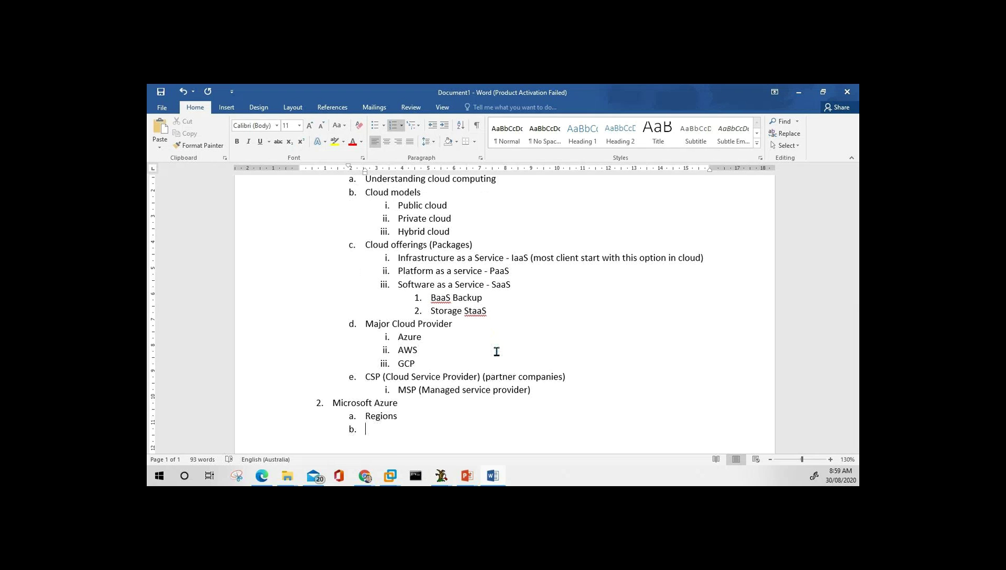
{"action": "type", "text": "Availabi"}
{"action": "type", "text": "lity "}
{"action": "type", "text": "Zone"}
{"action": "type", "text": "Clus"}
{"action": "type", "text": "ters"}
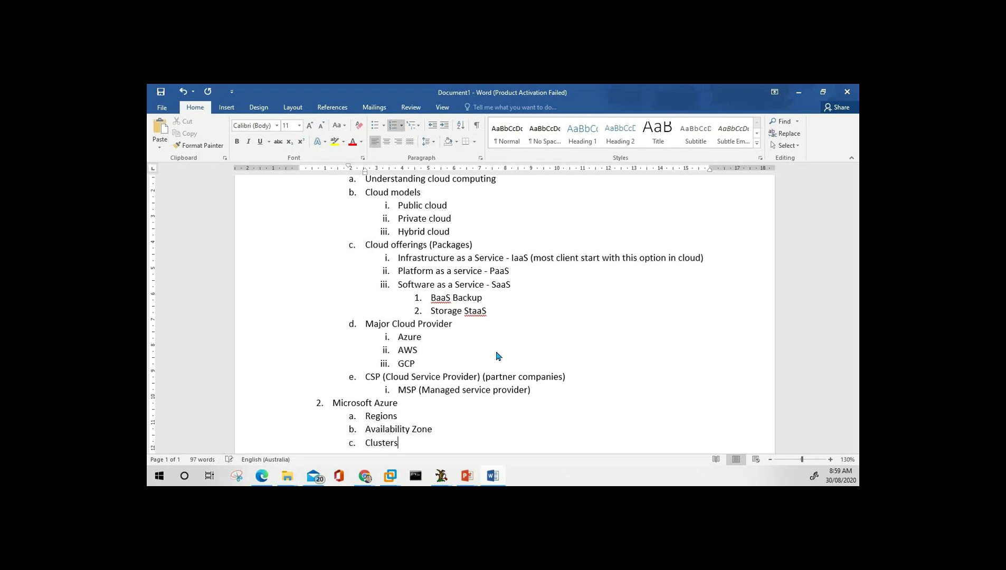
{"action": "key", "text": "Return"}
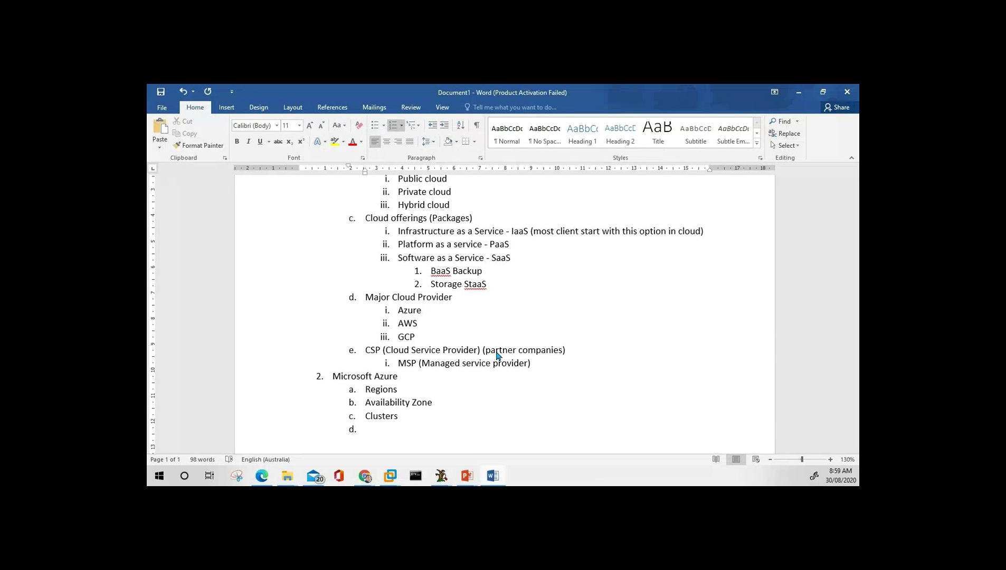
{"action": "type", "text": "Febic Controller"}
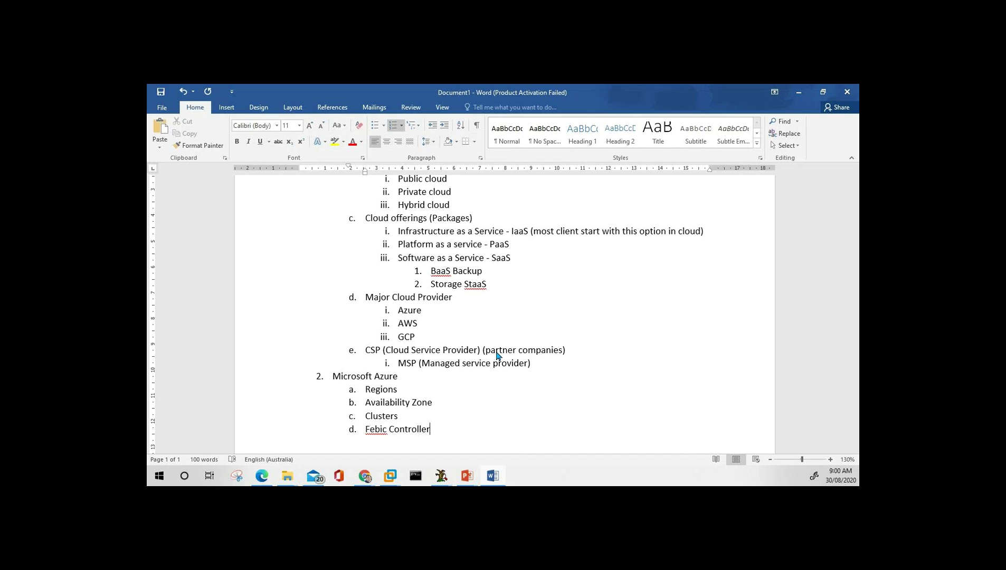
{"action": "key", "text": "Left"}
{"action": "key", "text": "Left"}
{"action": "key", "text": "Left"}
{"action": "key", "text": "Left"}
{"action": "key", "text": "Left"}
{"action": "key", "text": "Left"}
{"action": "key", "text": "Left"}
{"action": "key", "text": "Left"}
{"action": "key", "text": "Left"}
{"action": "key", "text": "Left"}
{"action": "key", "text": "Left"}
{"action": "key", "text": "Left"}
{"action": "key", "text": "Left"}
{"action": "key", "text": "Left"}
{"action": "key", "text": "Left"}
{"action": "key", "text": "Delete"}
{"action": "type", "text": "a"}
Correct 'Fabic' to 'Fabric' using the spelling suggestions.
{"action": "left_click", "coordinate": [364, 475]}
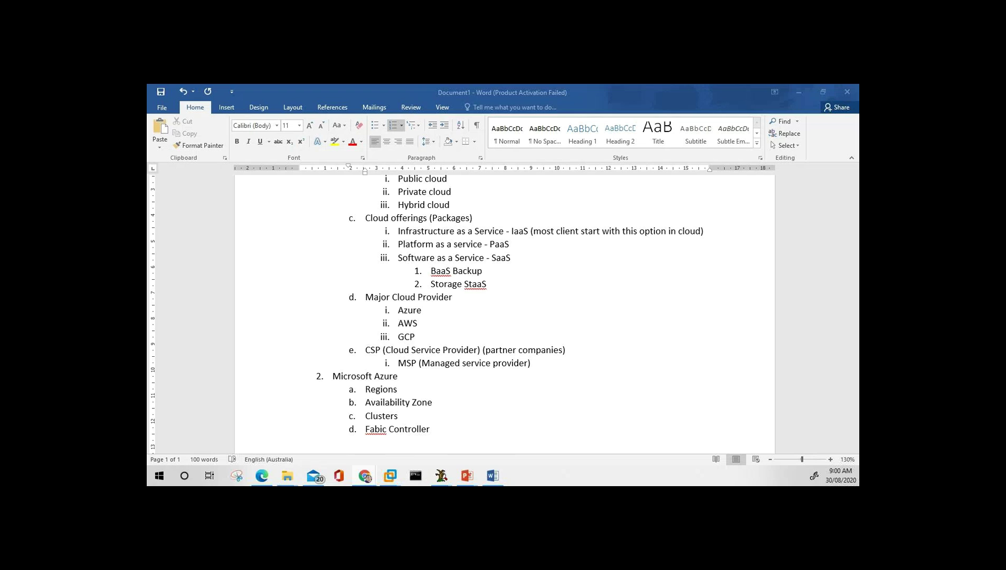
{"action": "left_click", "coordinate": [400, 439]}
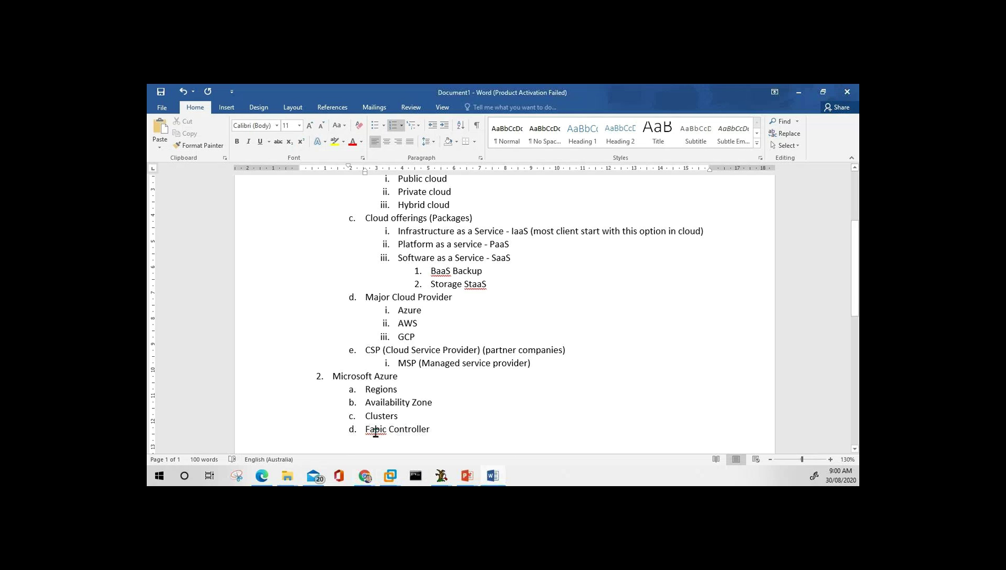
{"action": "right_click", "coordinate": [375, 431]}
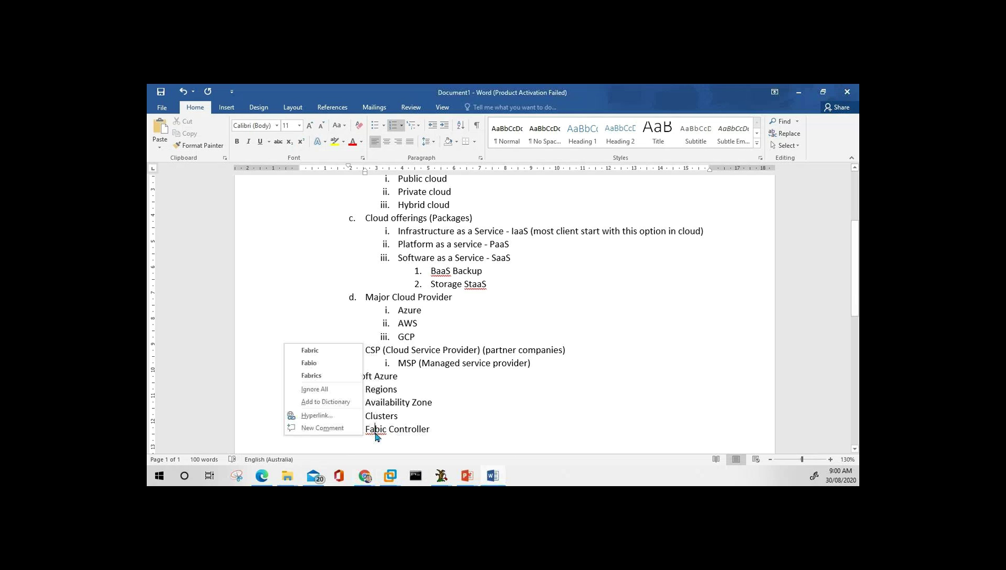
{"action": "left_click", "coordinate": [322, 352]}
{"action": "left_click", "coordinate": [437, 430]}
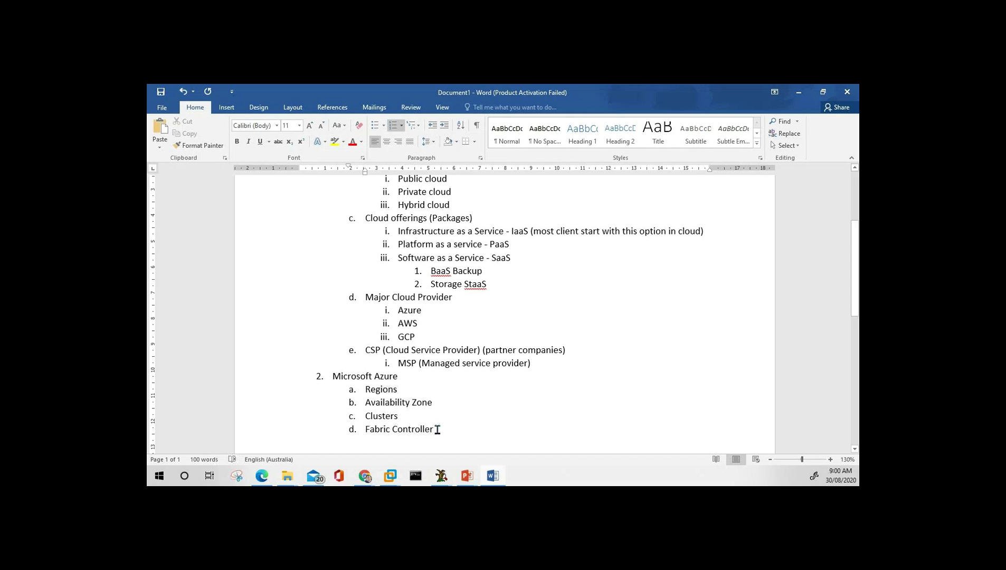
Insert a 'Data Center' sub-item after Availability Zone.
{"action": "key", "text": "Up"}
{"action": "key", "text": "Up"}
{"action": "key", "text": "Return"}
{"action": "type", "text": "Datac\\"}
{"action": "key", "text": "BackSpace"}
{"action": "key", "text": "BackSpace"}
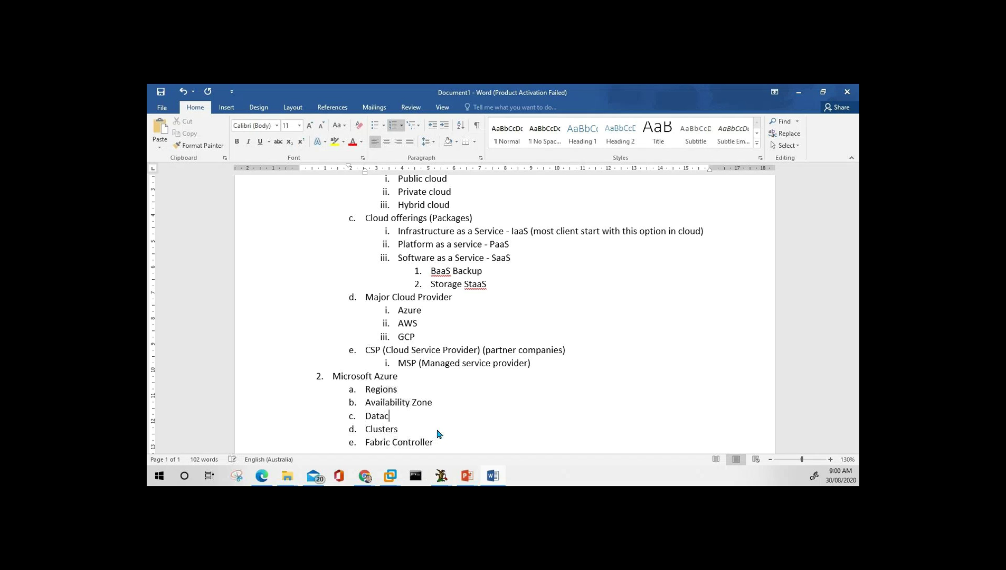
{"action": "type", "text": "Center"}
Add Servers and Orchestrator below Fabric Controller, fixing Orchestrator's spelling.
{"action": "key", "text": "Down"}
{"action": "key", "text": "Down"}
{"action": "key", "text": "End"}
{"action": "key", "text": "Return"}
{"action": "type", "text": "Servers"}
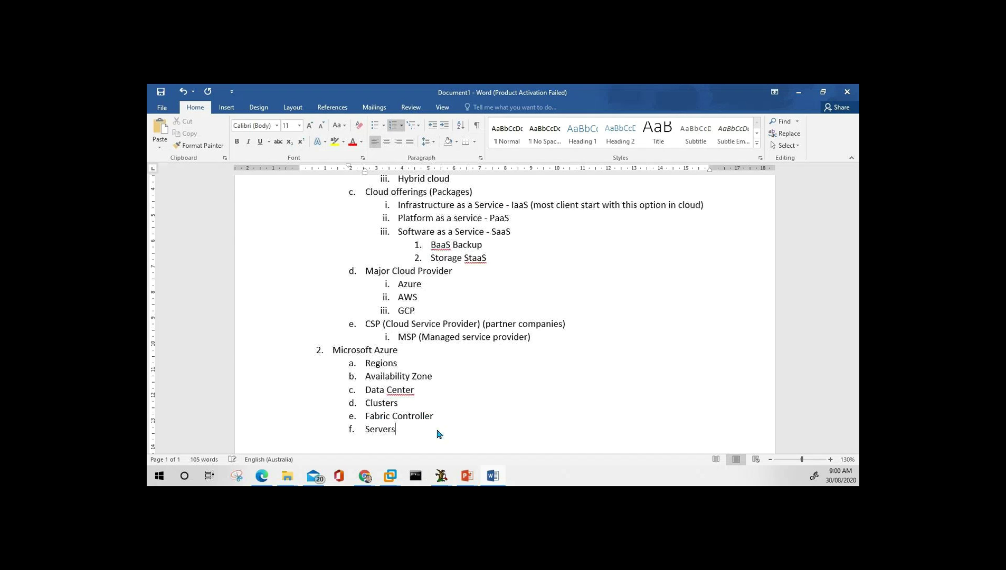
{"action": "key", "text": "Return"}
{"action": "type", "text": "Orachestrator"}
{"action": "key", "text": "Return"}
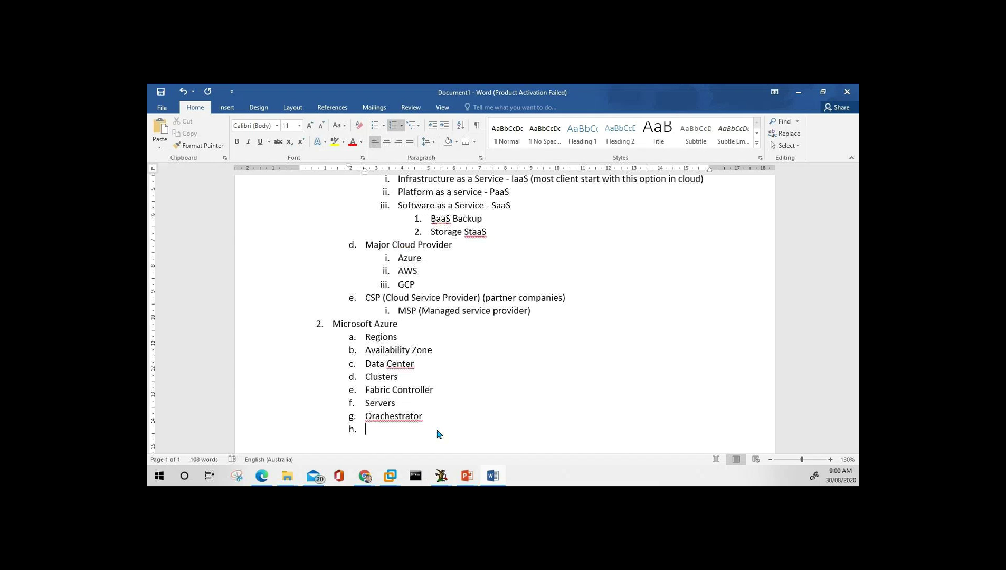
{"action": "right_click", "coordinate": [377, 419]}
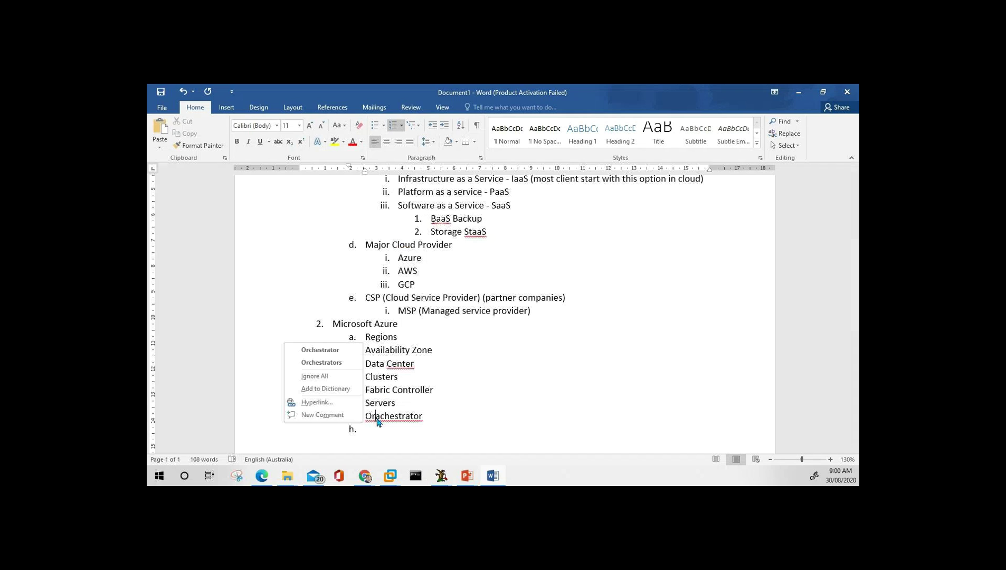
{"action": "left_click", "coordinate": [335, 351]}
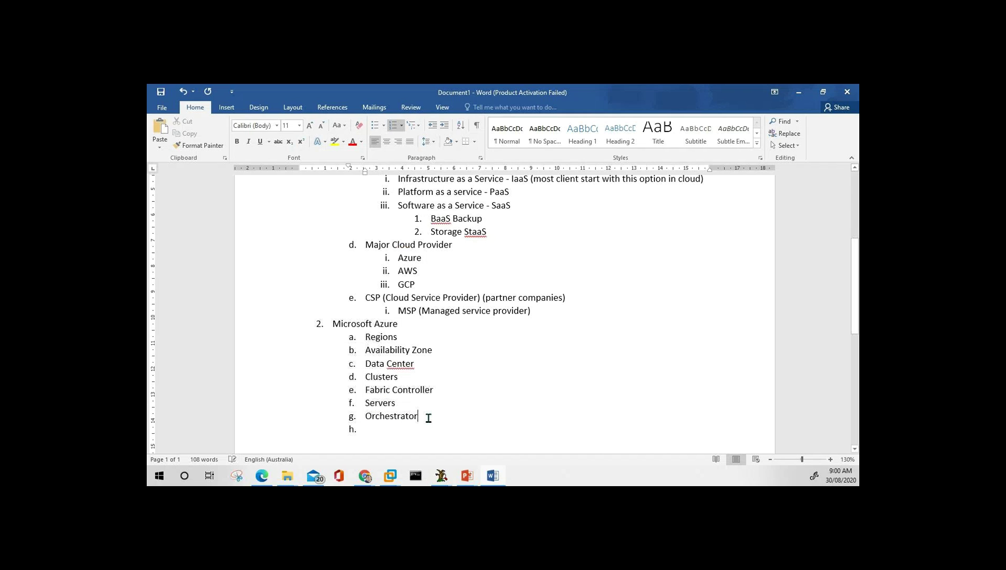
Add Web Api and Portal sub-items, then start empty top-level item 3.
{"action": "type", "text": "Web Api"}
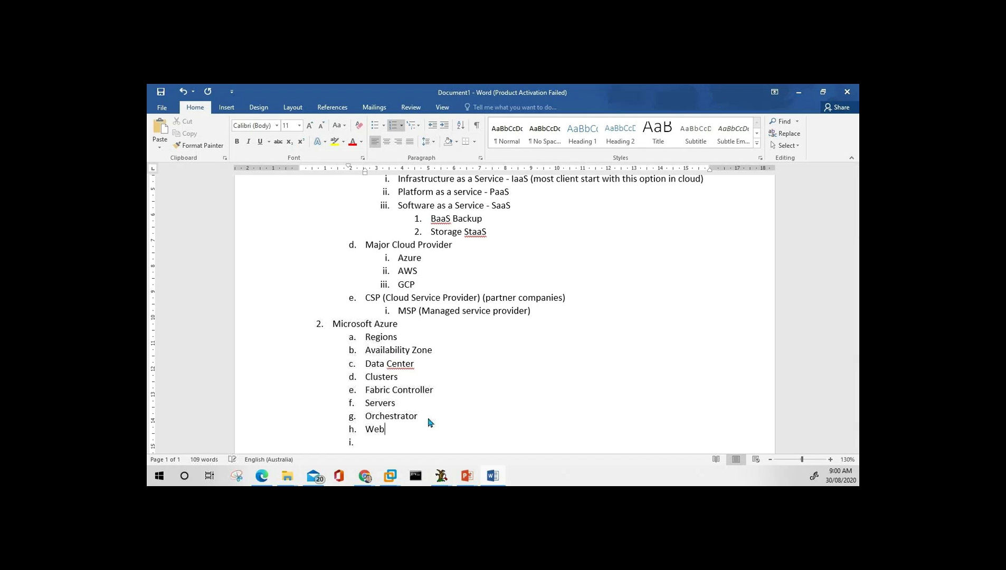
{"action": "key", "text": "Return"}
{"action": "type", "text": "Portal"}
{"action": "key", "text": "Return"}
{"action": "key", "text": "shift+Tab"}
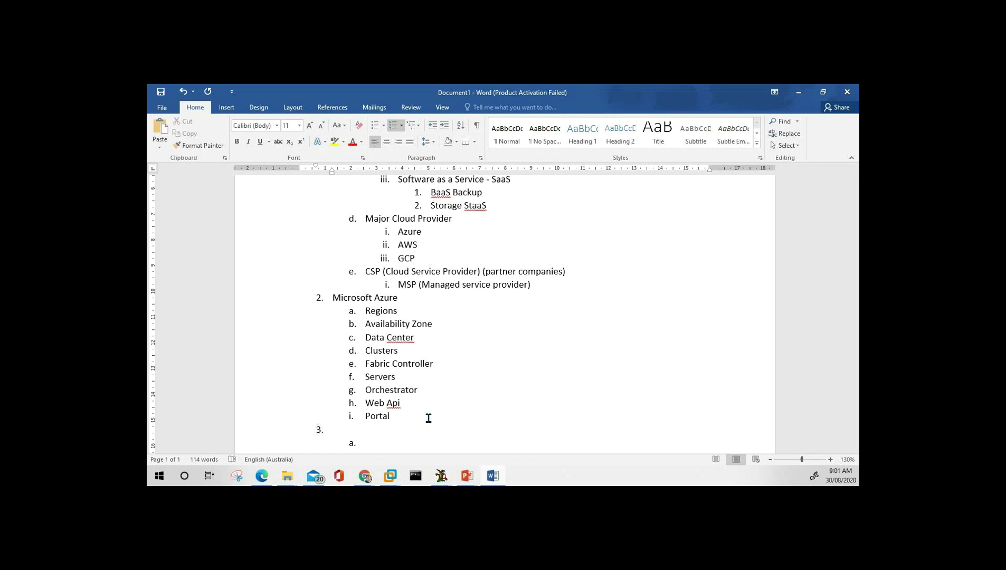
Add top-level items 3 'Account Creation in Azure' and 4 'Create subscription'.
{"action": "type", "text": "Account Creation in Azure"}
{"action": "key", "text": "Return"}
{"action": "key", "text": "Tab"}
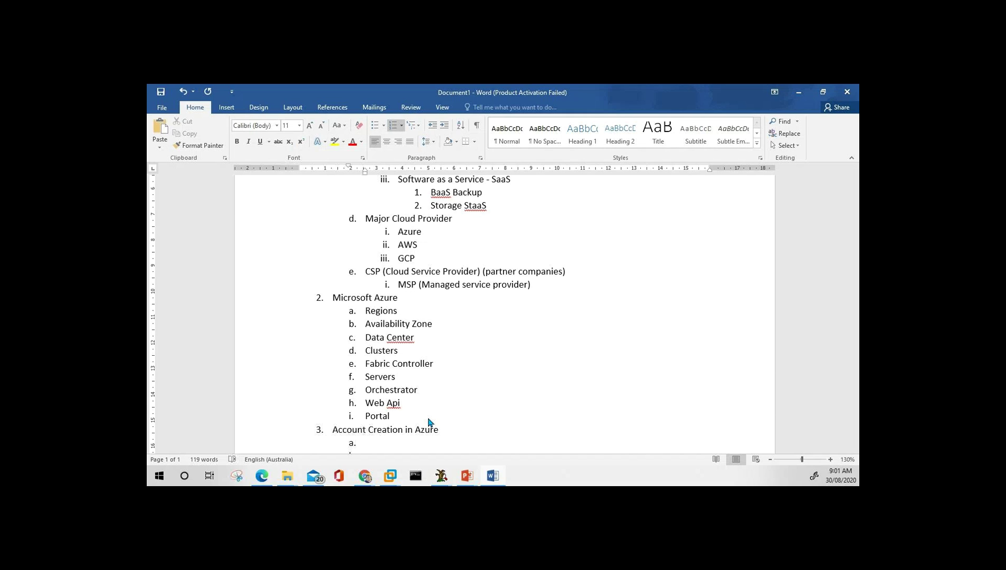
{"action": "key", "text": "shift+Tab"}
{"action": "type", "text": "Create subsr"}
{"action": "key", "text": "BackSpace"}
{"action": "type", "text": "cription"}
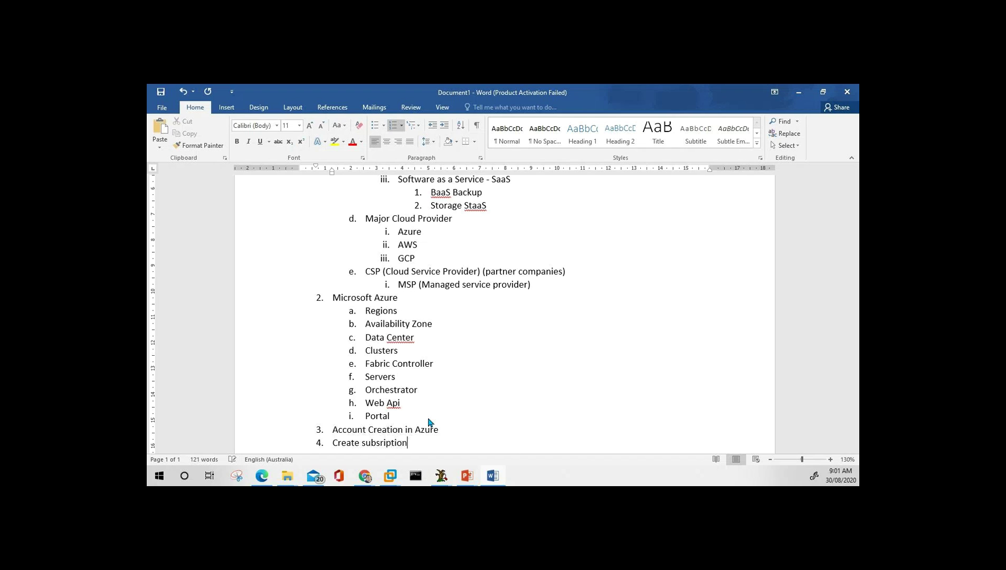
Add items 5–7: Login to Azure, Resource Group and Resources, then end the list.
{"action": "key", "text": "Return"}
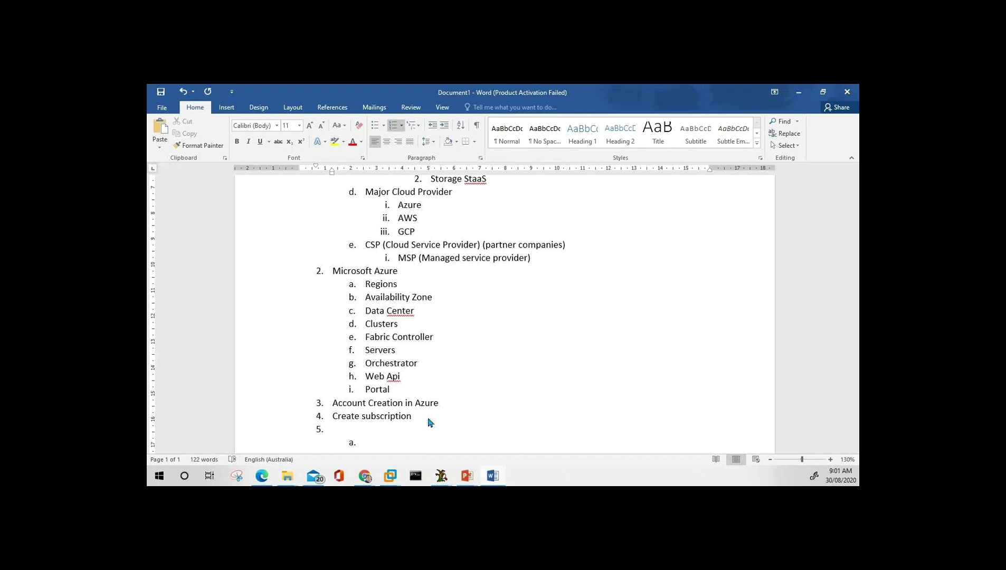
{"action": "type", "text": "Login to Azure"}
{"action": "key", "text": "Return"}
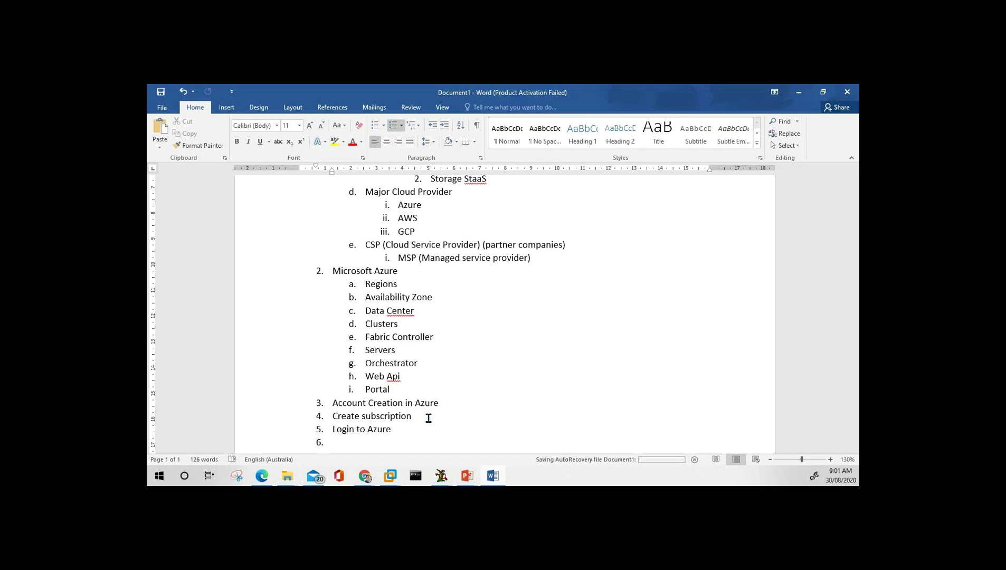
{"action": "type", "text": "Resources"}
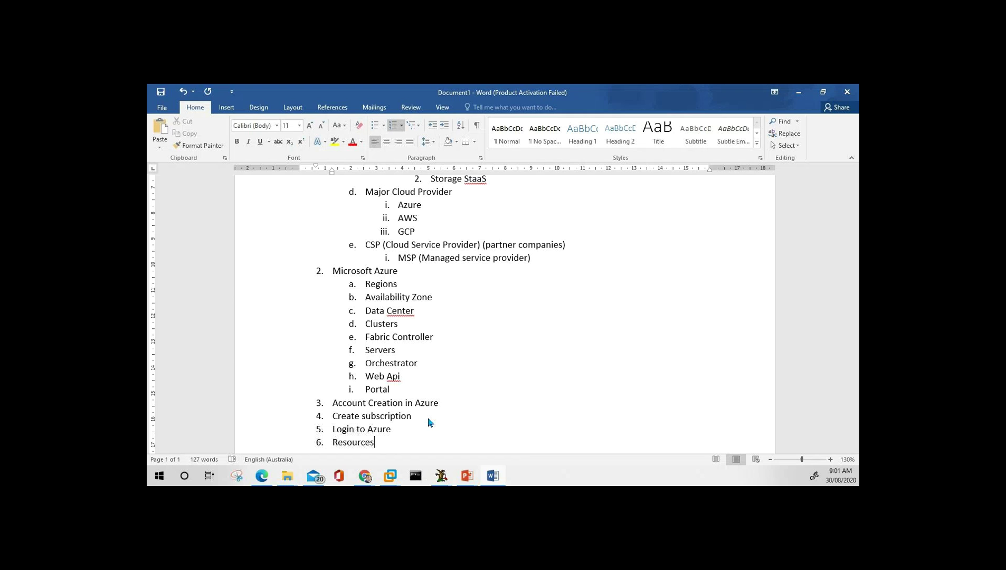
{"action": "key", "text": "BackSpace"}
{"action": "type", "text": "Group"}
{"action": "key", "text": "Return"}
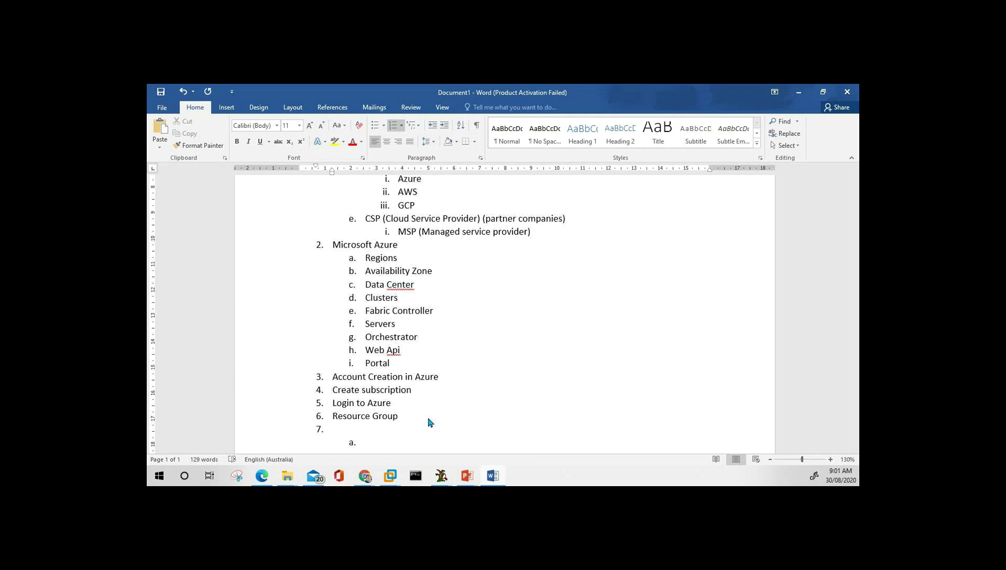
{"action": "type", "text": "Resources"}
{"action": "key", "text": "Down"}
{"action": "key", "text": "shift+Tab"}
{"action": "key", "text": "Return"}
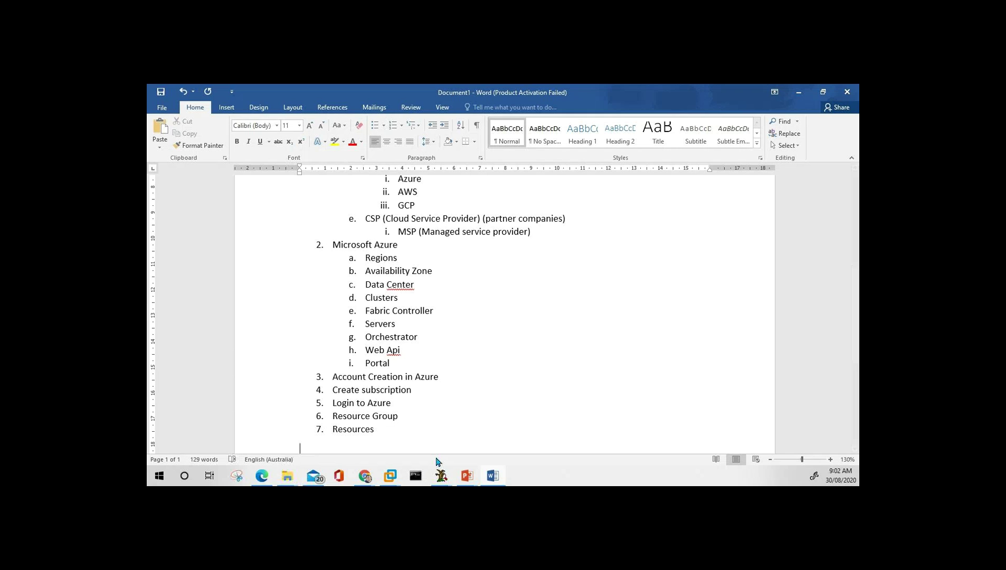
Leave the caret after item 7 and bring up PowerPoint slide 2 on muting microphones.
{"action": "left_click", "coordinate": [499, 360]}
{"action": "scroll", "coordinate": [498, 359], "scroll_direction": "up", "scroll_amount": 7}
{"action": "scroll", "coordinate": [498, 359], "scroll_direction": "down", "scroll_amount": 8}
{"action": "left_click", "coordinate": [391, 328]}
{"action": "key", "text": "alt+Tab"}
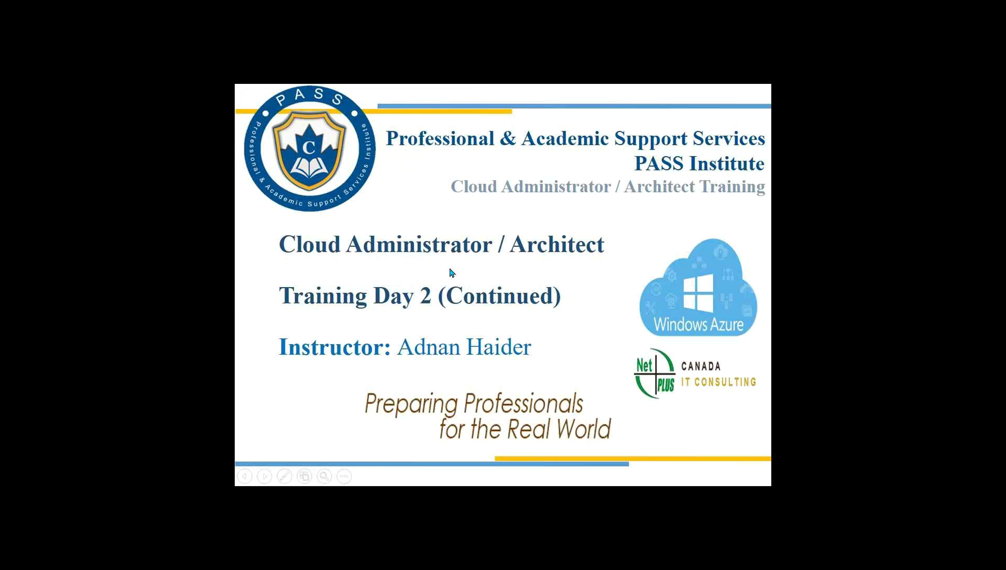
{"action": "key", "text": "Left"}
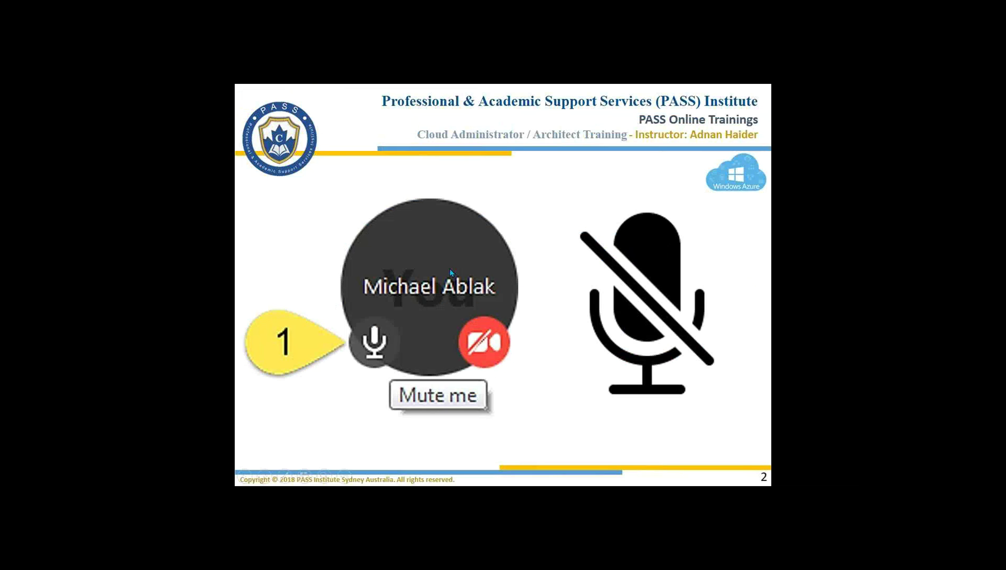
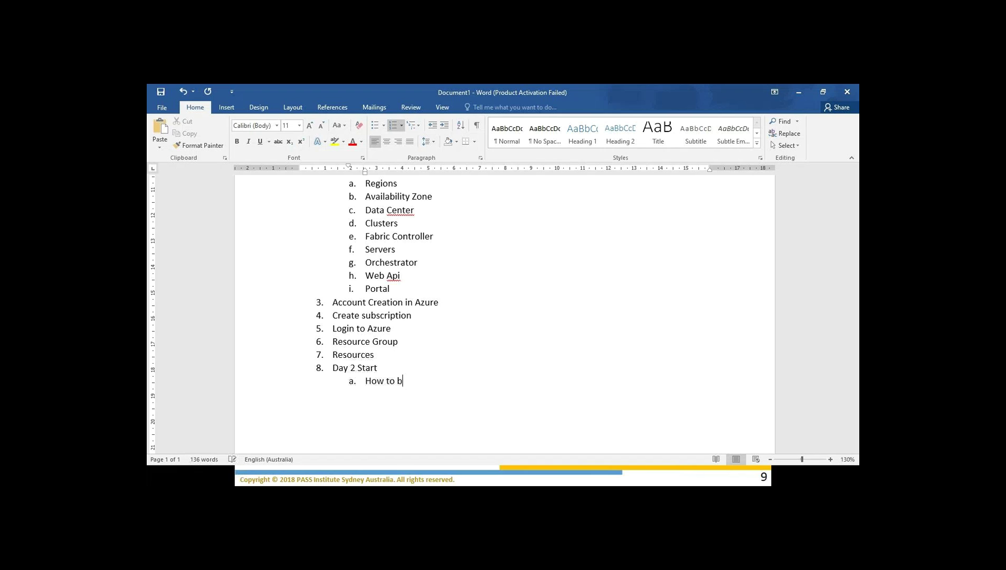
Complete item a as 'How to become an expert in cloud management', fixing the 'clud' typo.
{"action": "type", "text": "an expert in"}
{"action": "type", "text": " c"}
{"action": "type", "text": "lud"}
{"action": "key", "text": "BackSpace"}
{"action": "key", "text": "BackSpace"}
{"action": "key", "text": "BackSpace"}
{"action": "type", "text": "ou"}
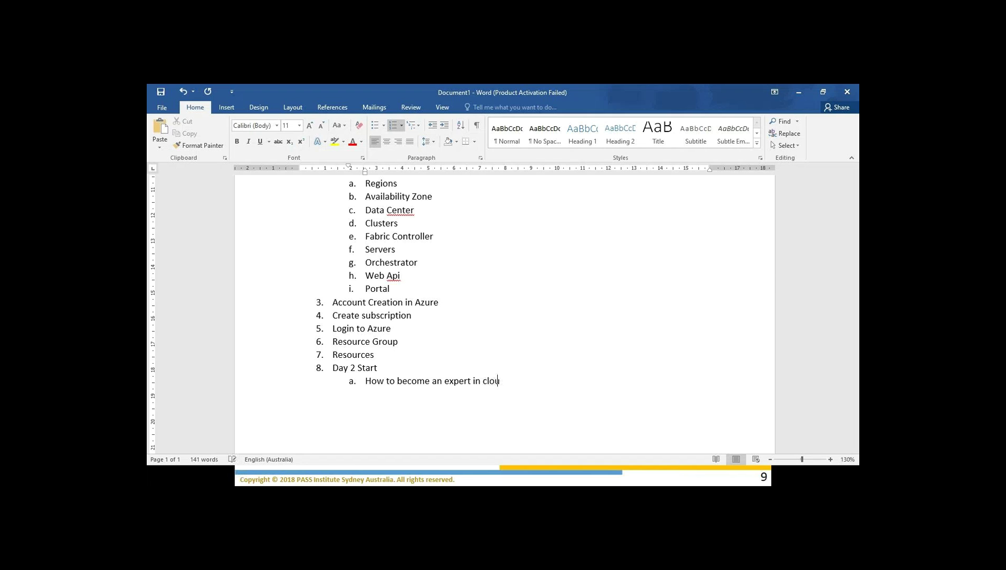
{"action": "type", "text": "d management"}
Nest sub-items Compute, Storage and Network beneath item a.
{"action": "key", "text": "Return"}
{"action": "key", "text": "Tab"}
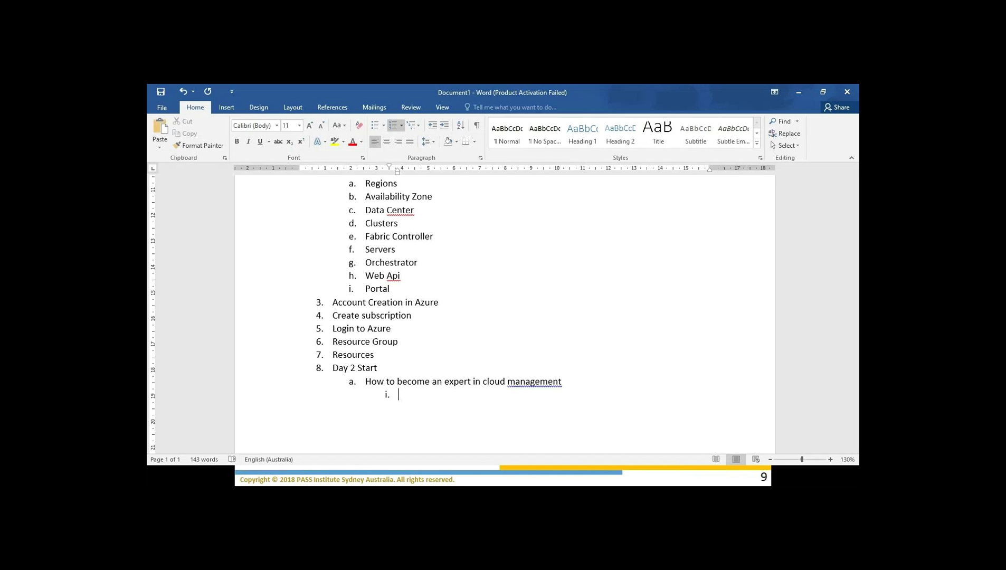
{"action": "type", "text": "Compute"}
{"action": "key", "text": "Return"}
{"action": "type", "text": "Storage"}
{"action": "key", "text": "Return"}
{"action": "type", "text": "Network"}
{"action": "left_click", "coordinate": [430, 408]}
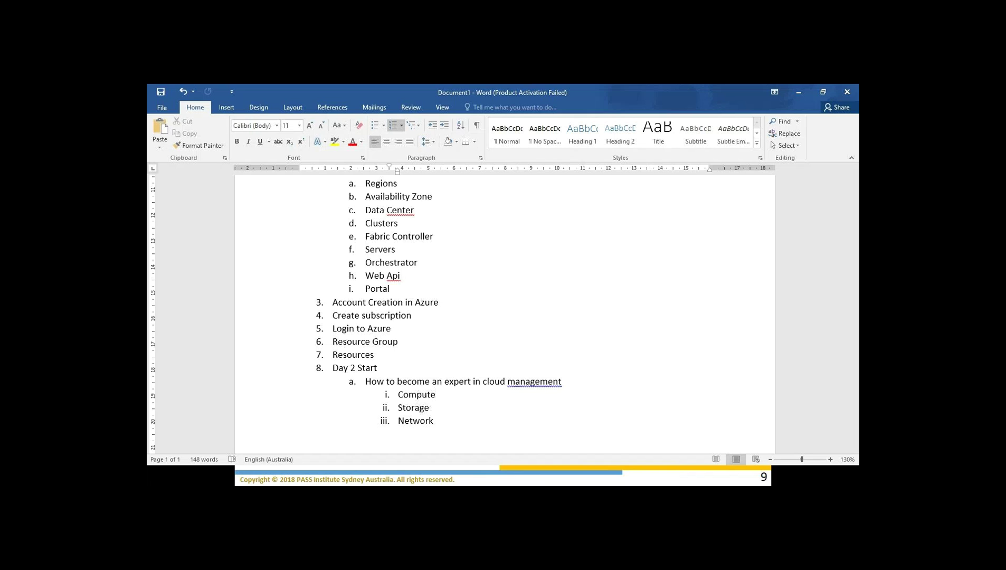
Append ': CPU - Memory - Disk' to the cloud management line.
{"action": "key", "text": "Up"}
{"action": "key", "text": "Down"}
{"action": "left_click", "coordinate": [432, 382]}
{"action": "type", "text": ": CPU - Memory -"}
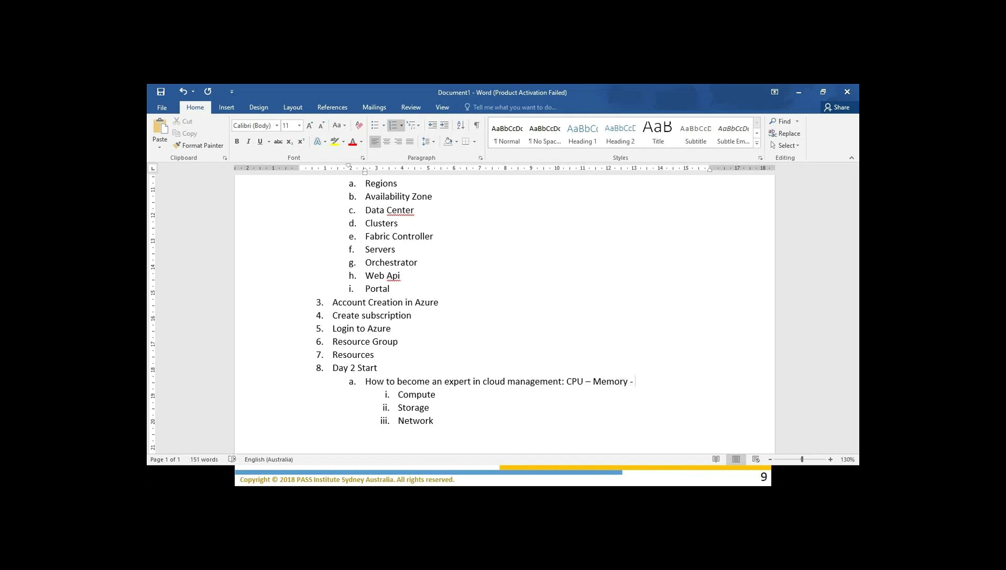
{"action": "key", "text": "Left"}
{"action": "key", "text": "Left"}
{"action": "key", "text": "Left"}
{"action": "key", "text": "Left"}
{"action": "left_click", "coordinate": [633, 381]}
{"action": "type", "text": "Do"}
{"action": "key", "text": "BackSpace"}
{"action": "type", "text": "sik"}
Annotate Compute with '- CPU + Memory - Disk' and add 'local - external' for Network.
{"action": "key", "text": "Down"}
{"action": "type", "text": "- CPU + Memory"}
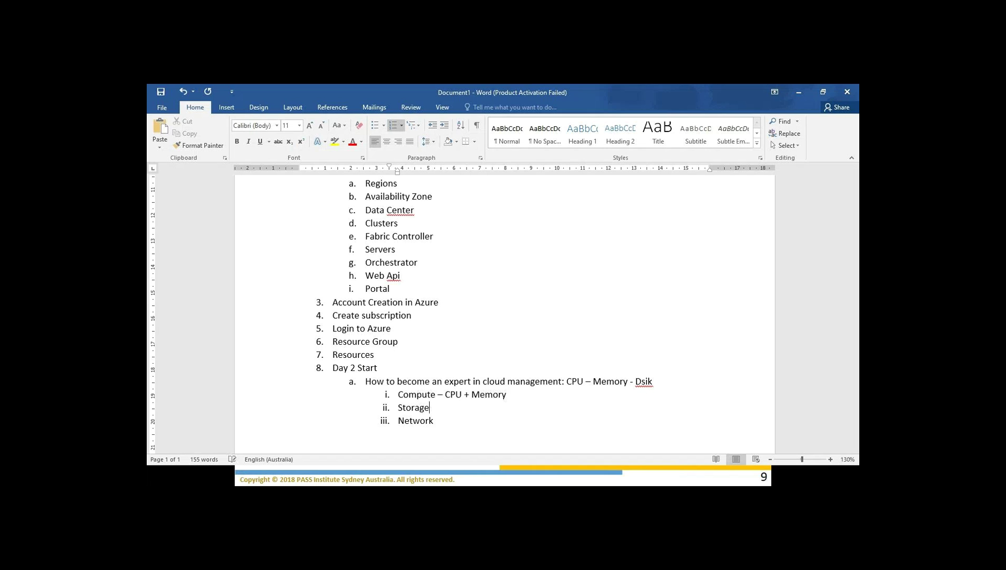
{"action": "type", "text": " - Disk"}
{"action": "type", "text": "local "}
{"action": "type", "text": "- externa"}
{"action": "type", "text": "l"}
Add a nested 'Building Blocks' sub-item under Compute.
{"action": "key", "text": "Up"}
{"action": "key", "text": "Up"}
{"action": "key", "text": "Return"}
{"action": "key", "text": "Tab"}
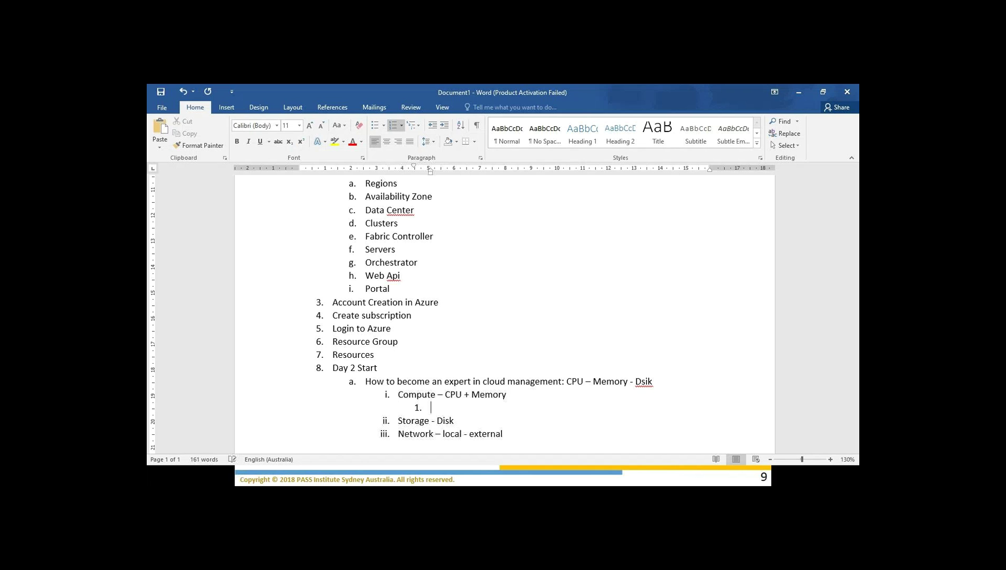
{"action": "type", "text": "Building Blocks"}
Save the outline and advance the PowerPoint show to the Azure compute building blocks slide.
{"action": "key", "text": "ctrl+s"}
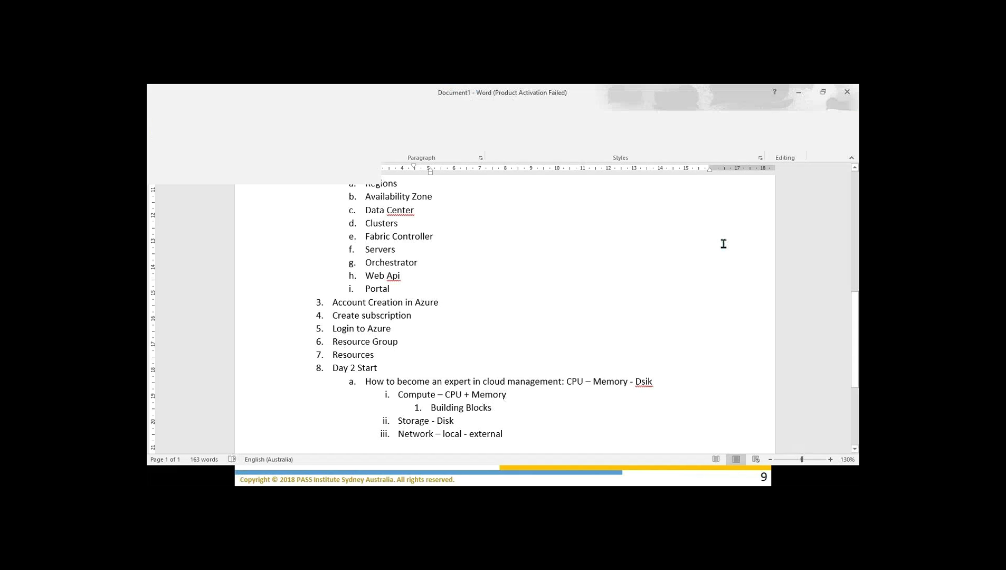
{"action": "left_click", "coordinate": [800, 96]}
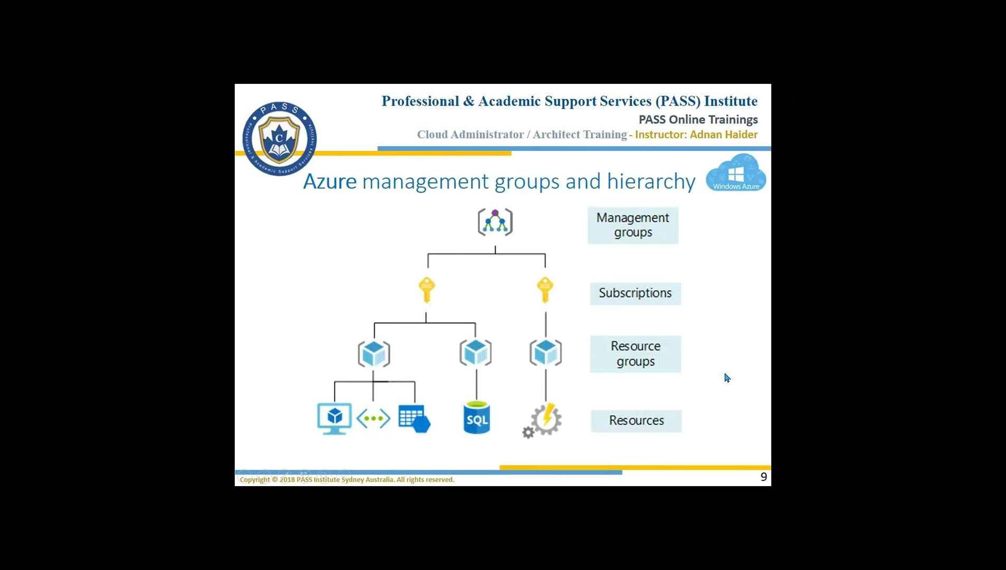
{"action": "left_click", "coordinate": [739, 370]}
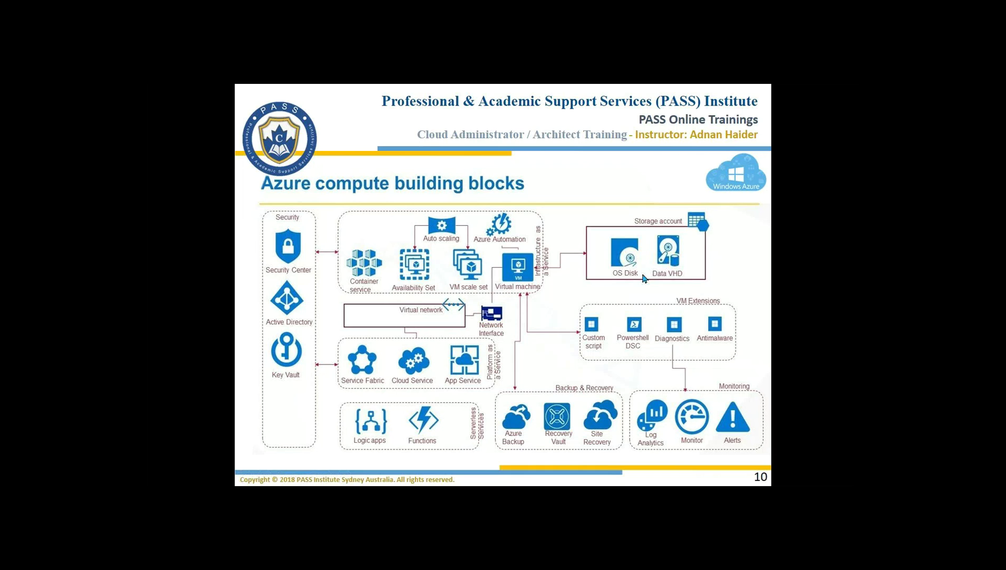
{"action": "right_click", "coordinate": [648, 219]}
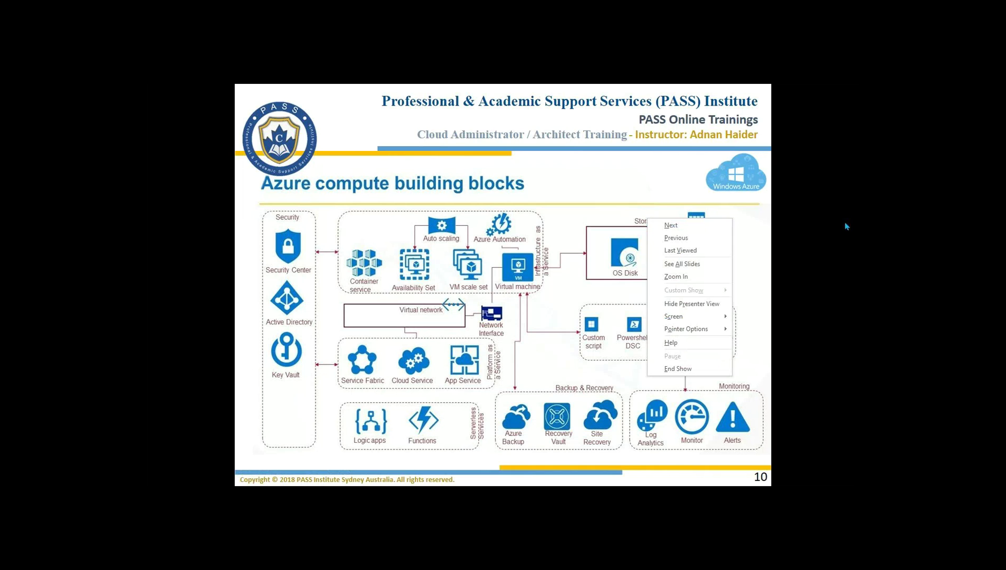
{"action": "left_click", "coordinate": [562, 218]}
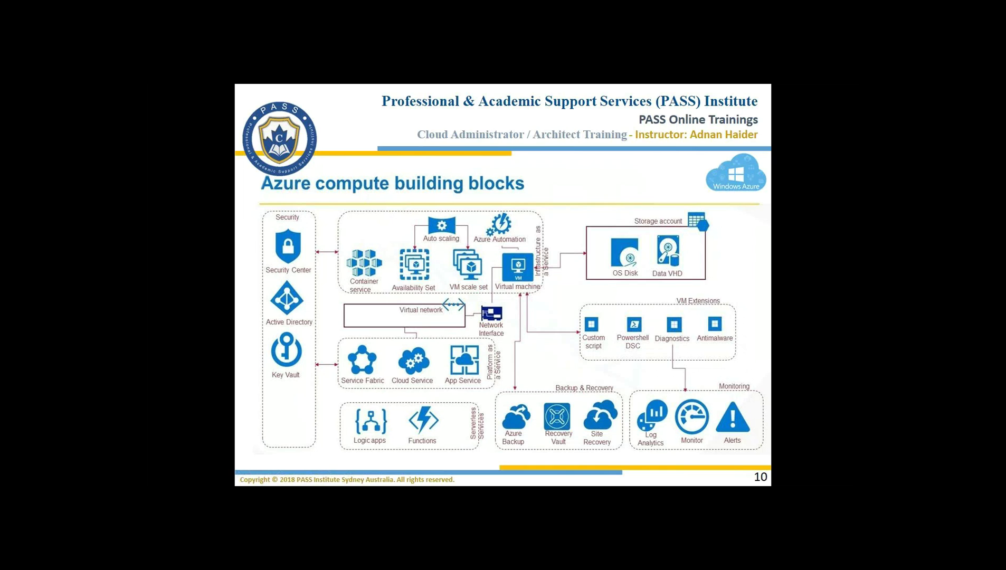
Mark beside the Virtual machine icon with red pen ink.
{"action": "left_click", "coordinate": [286, 478]}
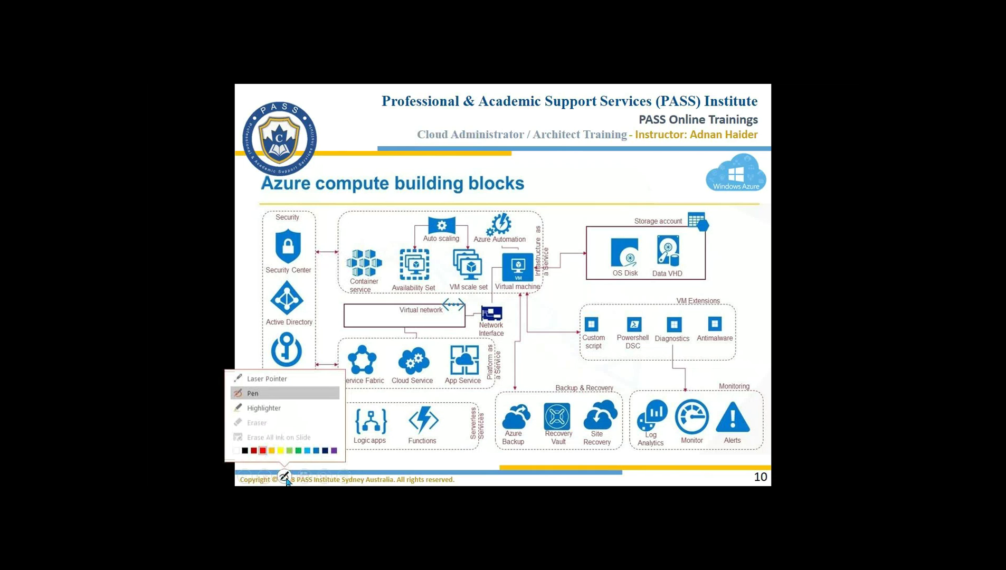
{"action": "left_click", "coordinate": [263, 451]}
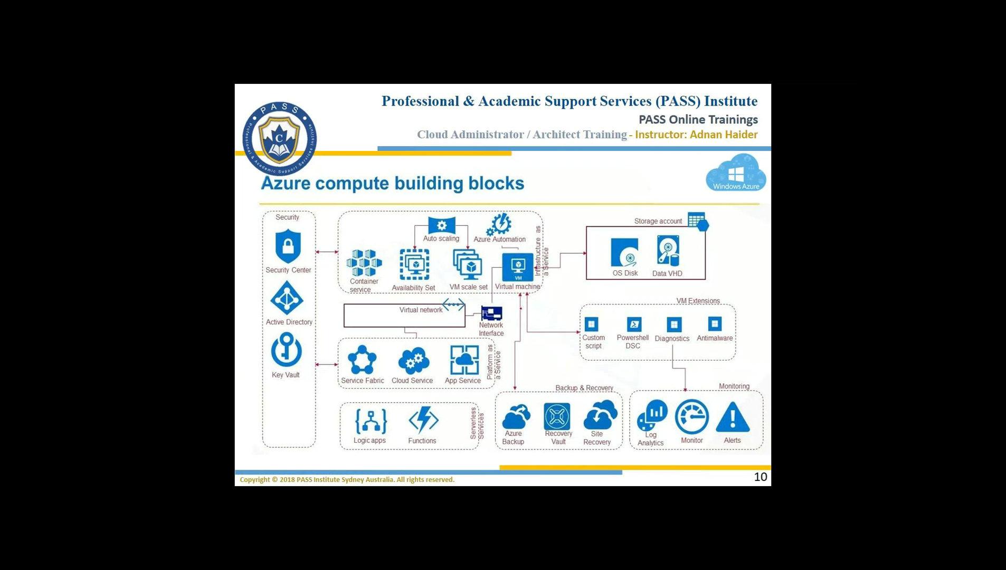
{"action": "left_click_drag", "start_coordinate": [540, 278], "coordinate": [543, 283]}
{"action": "left_click_drag", "start_coordinate": [496, 259], "coordinate": [497, 253]}
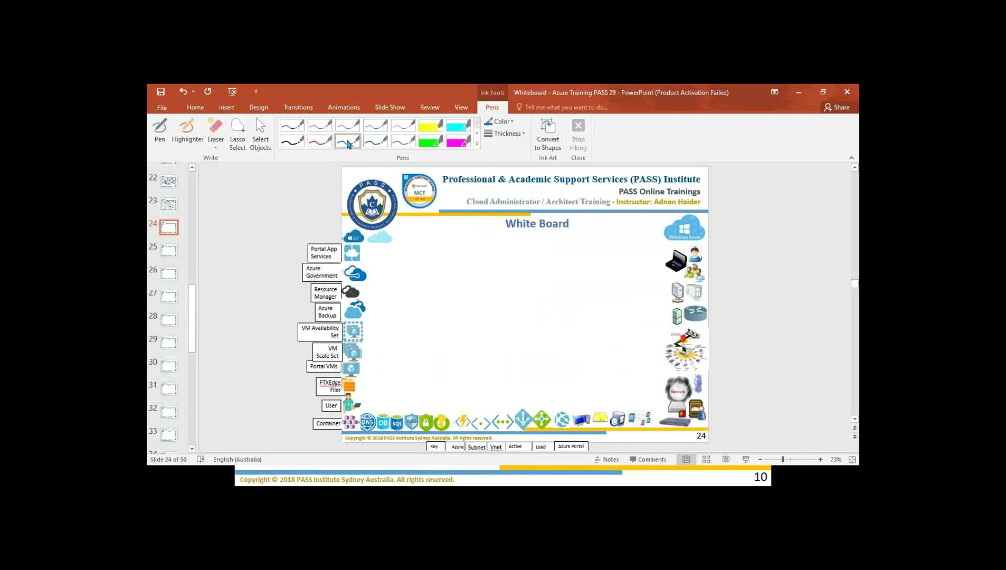
Copy the server picture onto the White Board and draw a blue ink line from it.
{"action": "left_click", "coordinate": [348, 142]}
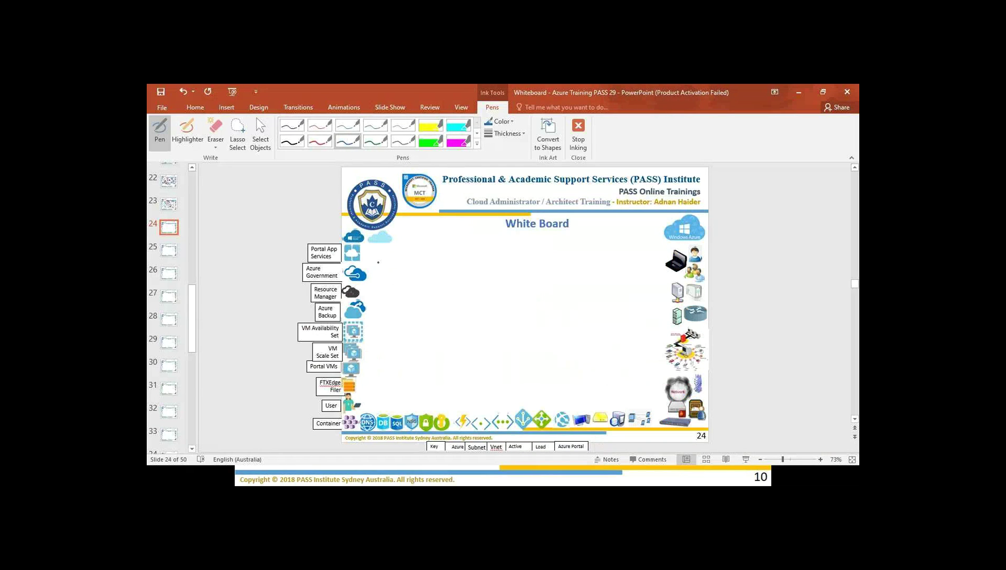
{"action": "left_click", "coordinate": [261, 133]}
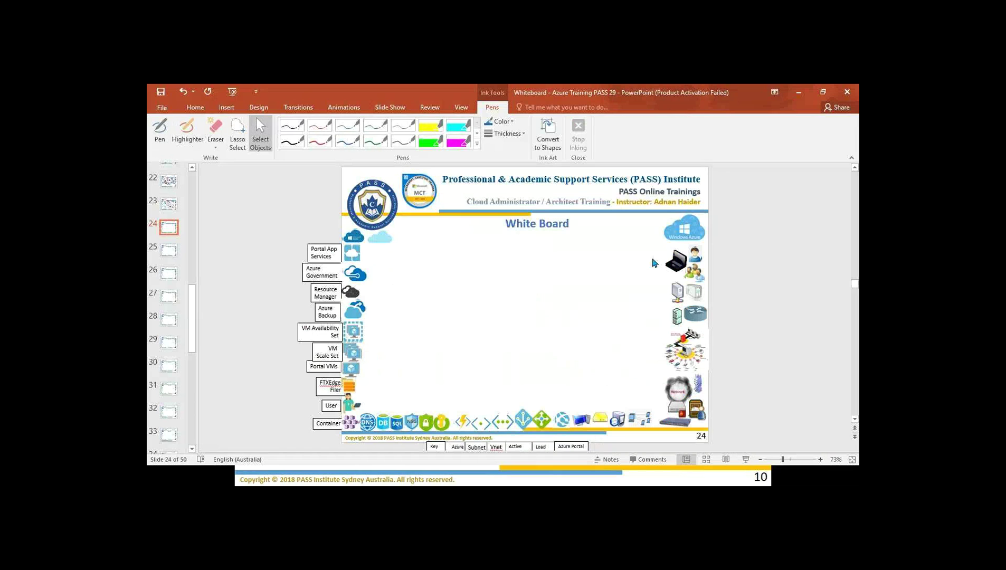
{"action": "left_click_drag", "start_coordinate": [699, 293], "coordinate": [414, 281]}
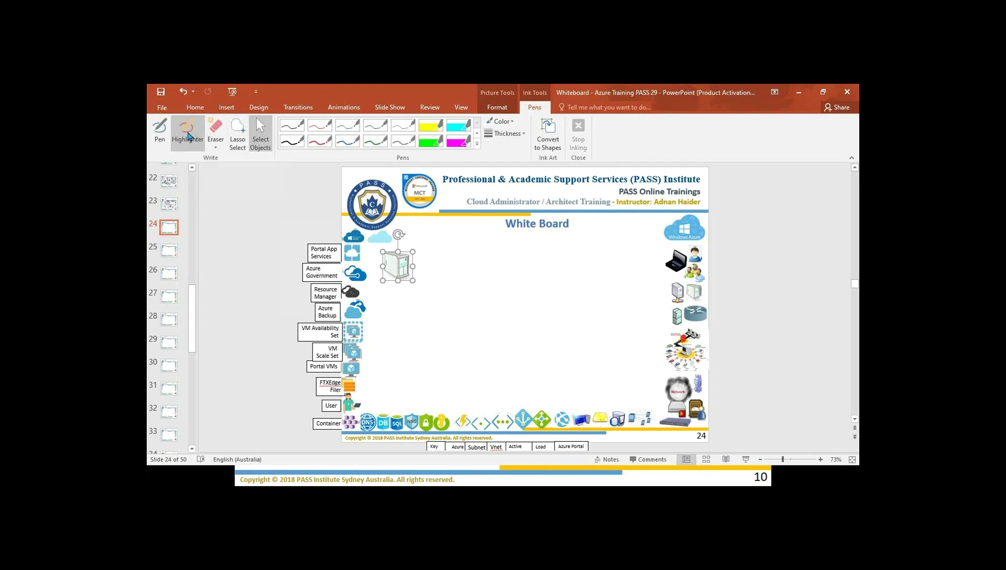
{"action": "left_click", "coordinate": [348, 141]}
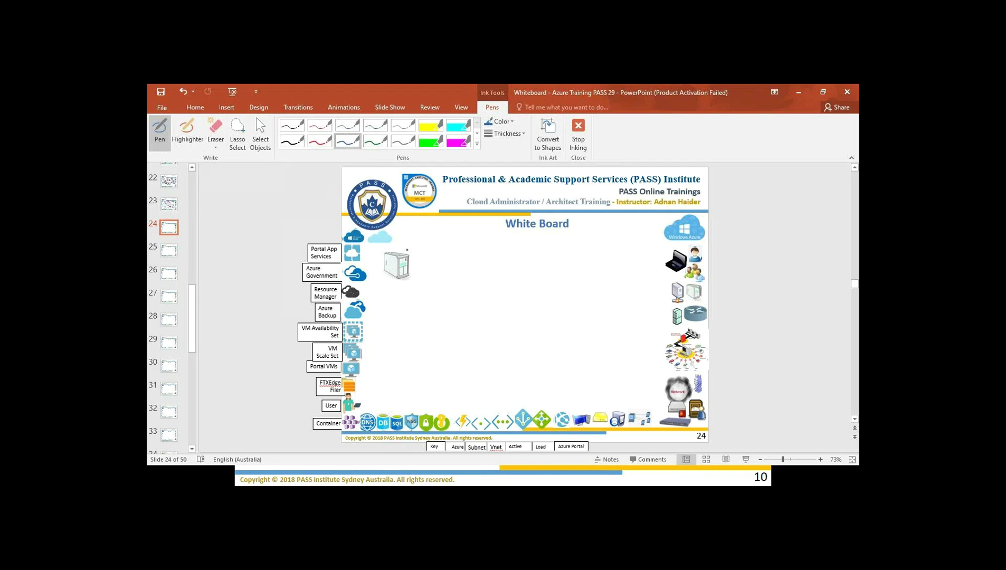
{"action": "mouse_move", "coordinate": [404, 248]}
{"action": "left_mouse_down"}
{"action": "mouse_move", "coordinate": [438, 235]}
{"action": "mouse_move", "coordinate": [444, 246]}
{"action": "left_mouse_up"}
Copy the person icon near the title, then return to the blue pen.
{"action": "left_click", "coordinate": [260, 133]}
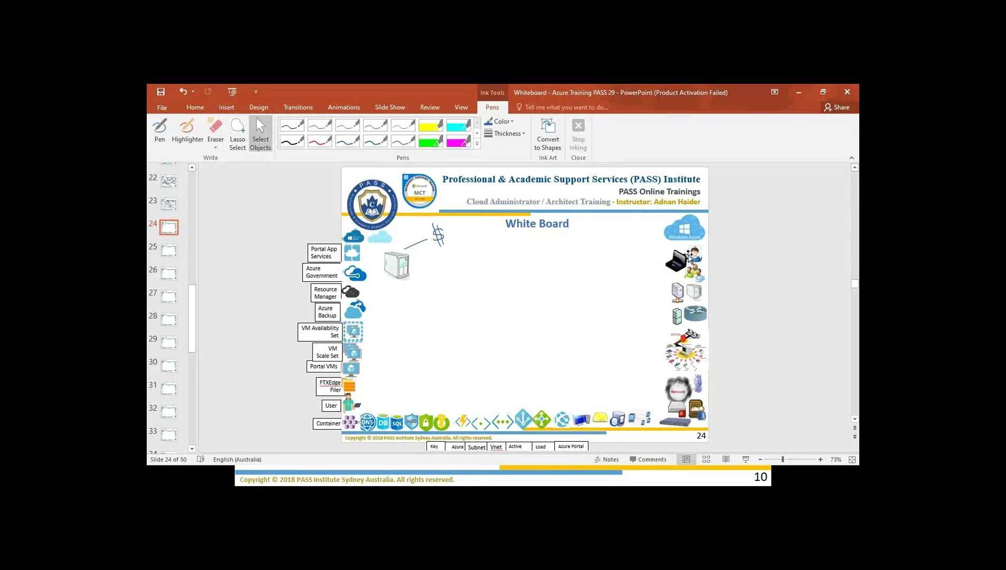
{"action": "left_click_drag", "start_coordinate": [698, 260], "coordinate": [503, 245]}
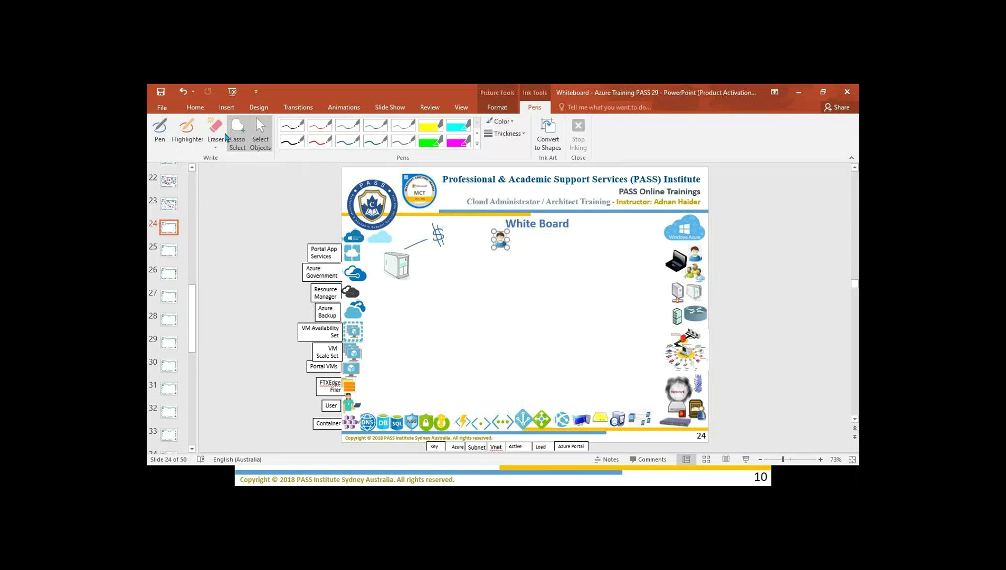
{"action": "left_click", "coordinate": [181, 137]}
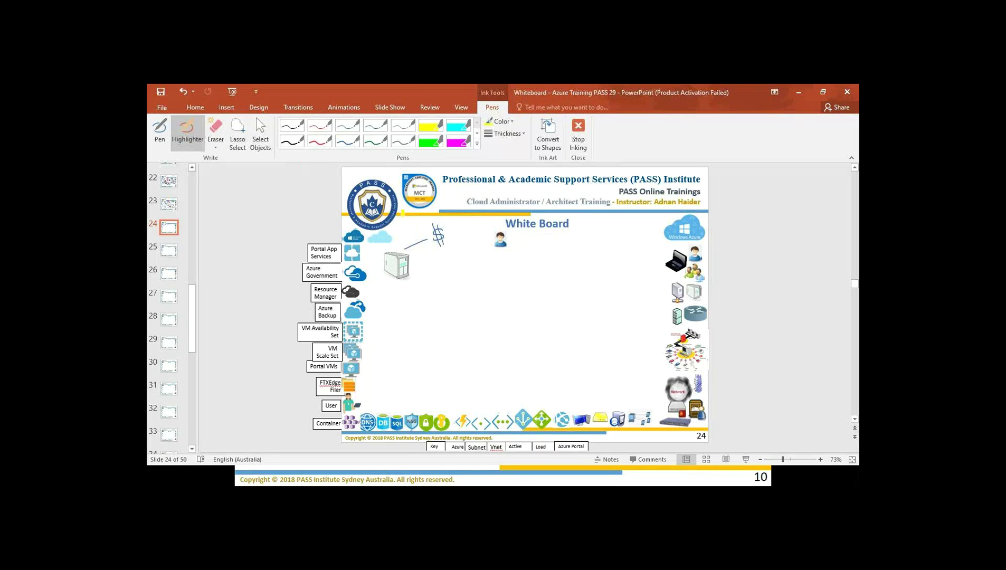
{"action": "left_click", "coordinate": [347, 145]}
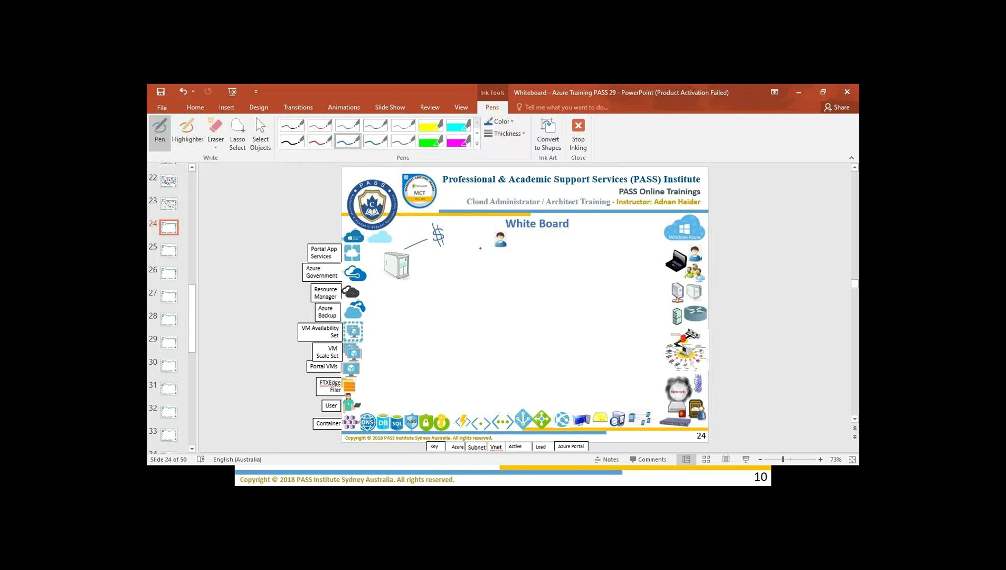
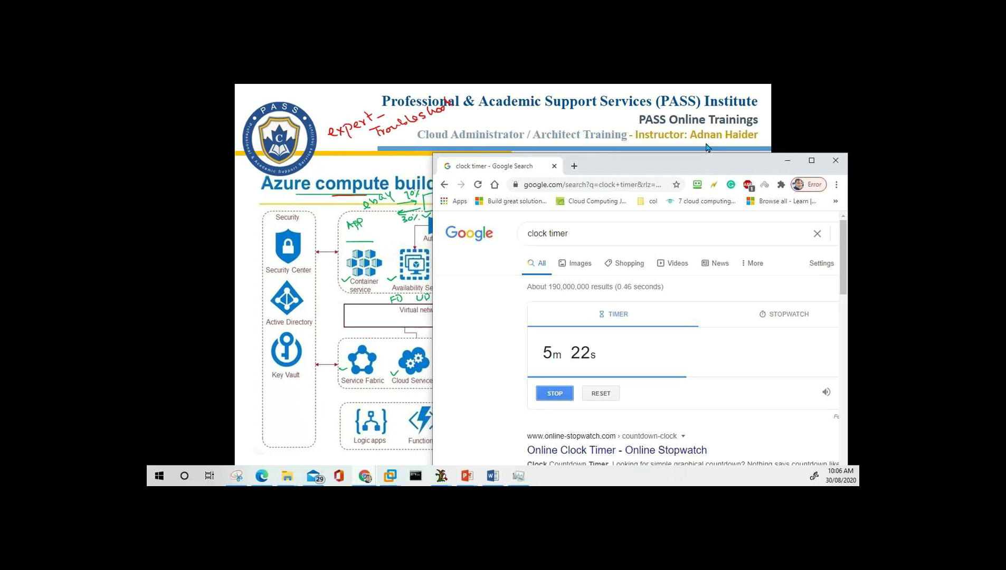
Move the Chrome countdown timer window higher up the screen.
{"action": "left_click_drag", "start_coordinate": [706, 165], "coordinate": [715, 97]}
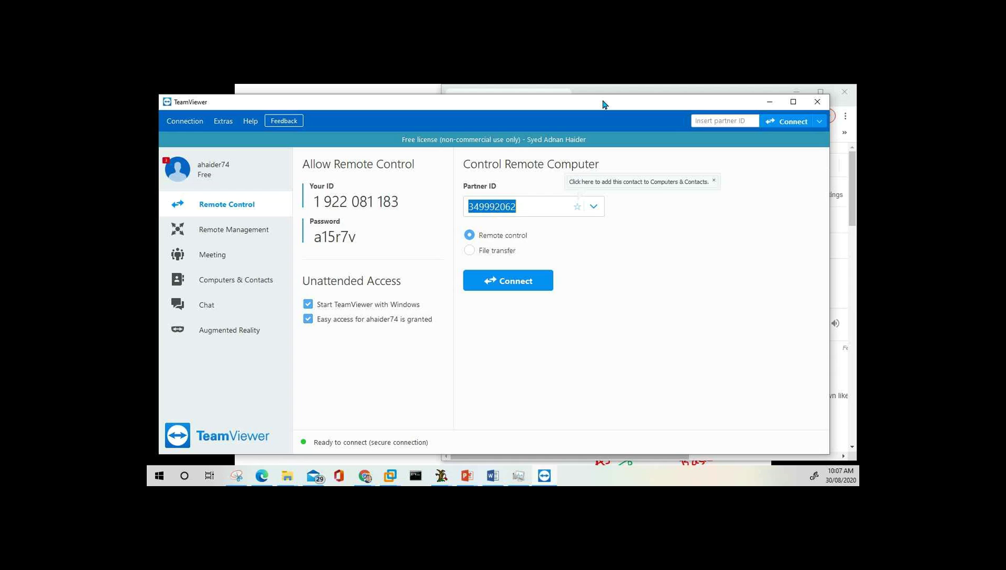
Connect TeamViewer to the partner computer with its partner ID and password.
{"action": "left_click_drag", "start_coordinate": [604, 104], "coordinate": [610, 104]}
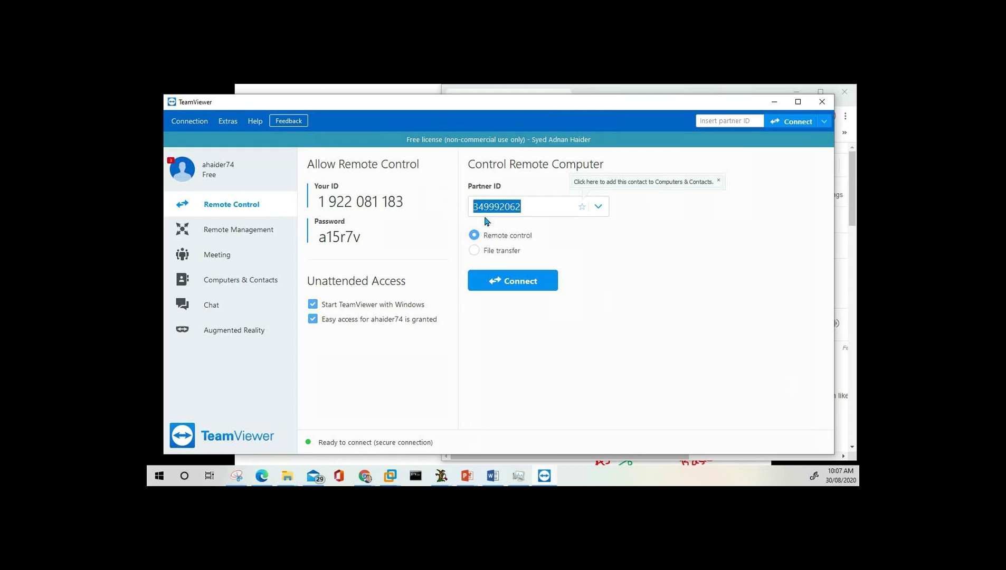
{"action": "type", "text": "350"}
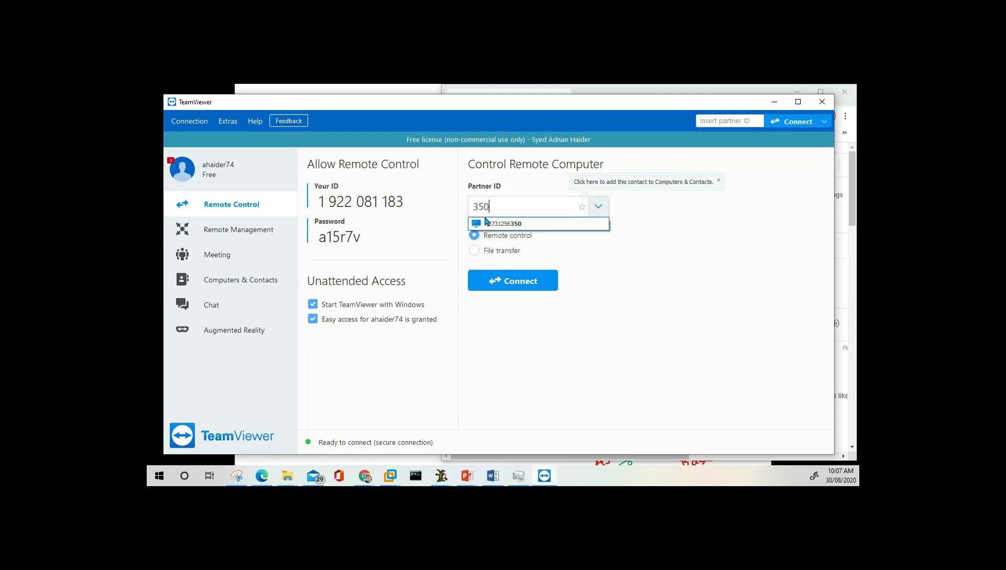
{"action": "type", "text": "013"}
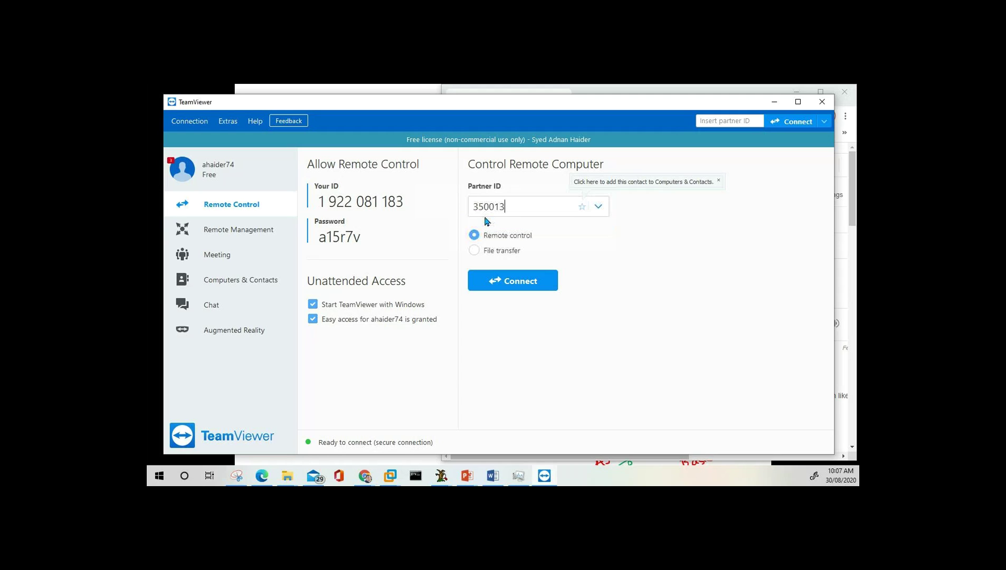
{"action": "type", "text": "039"}
{"action": "left_click", "coordinate": [513, 282]}
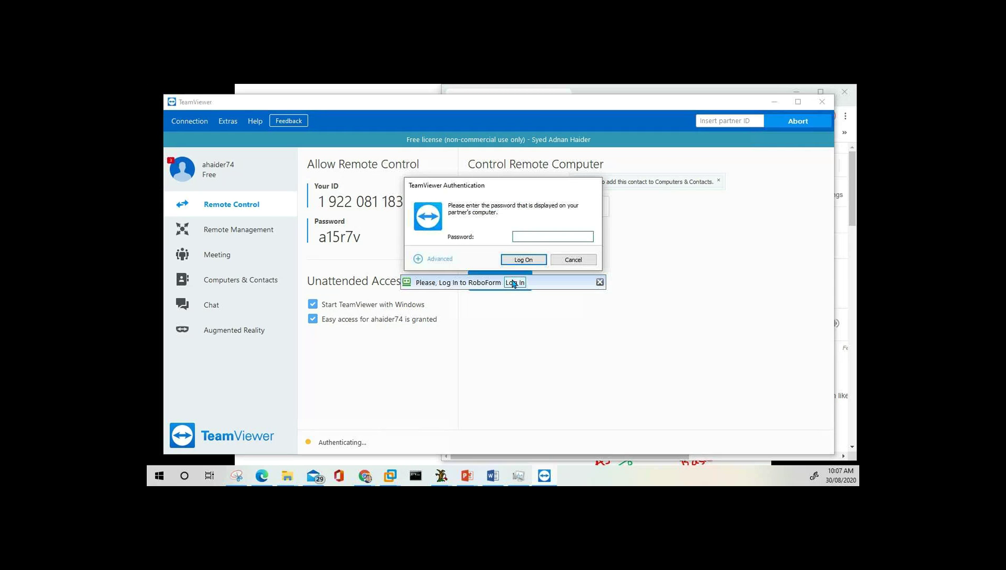
{"action": "type", "text": "••••••"}
{"action": "left_click", "coordinate": [520, 262]}
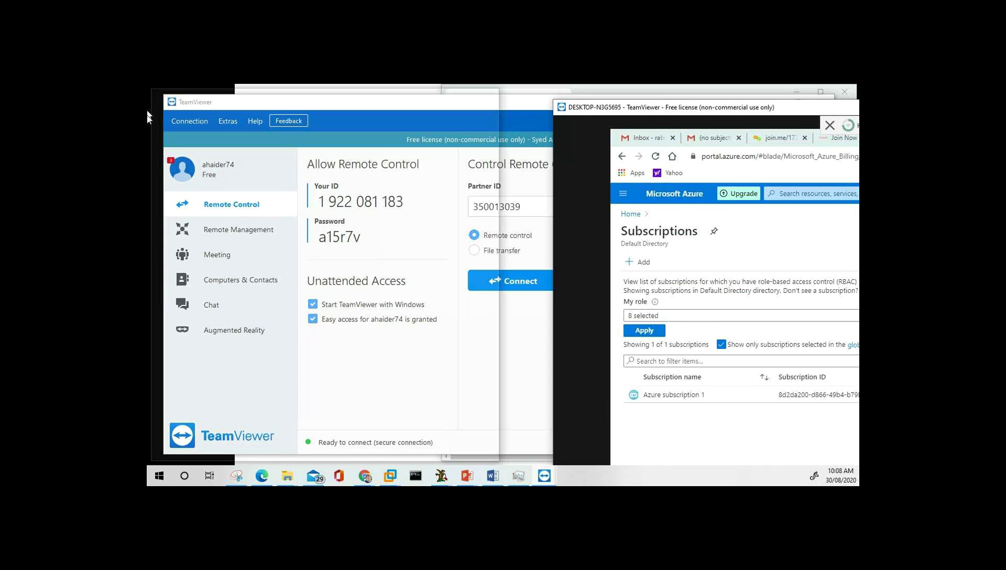
Maximize the remote Azure Subscriptions view, dismiss the Pin to dashboard panel, and end the session.
{"action": "left_click_drag", "start_coordinate": [616, 113], "coordinate": [490, 116]}
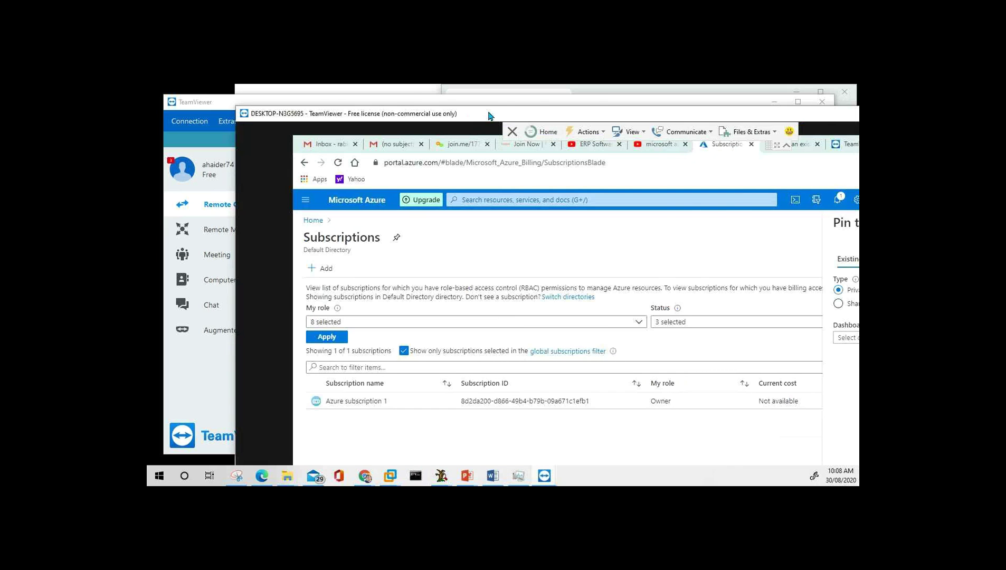
{"action": "double_click", "coordinate": [490, 116]}
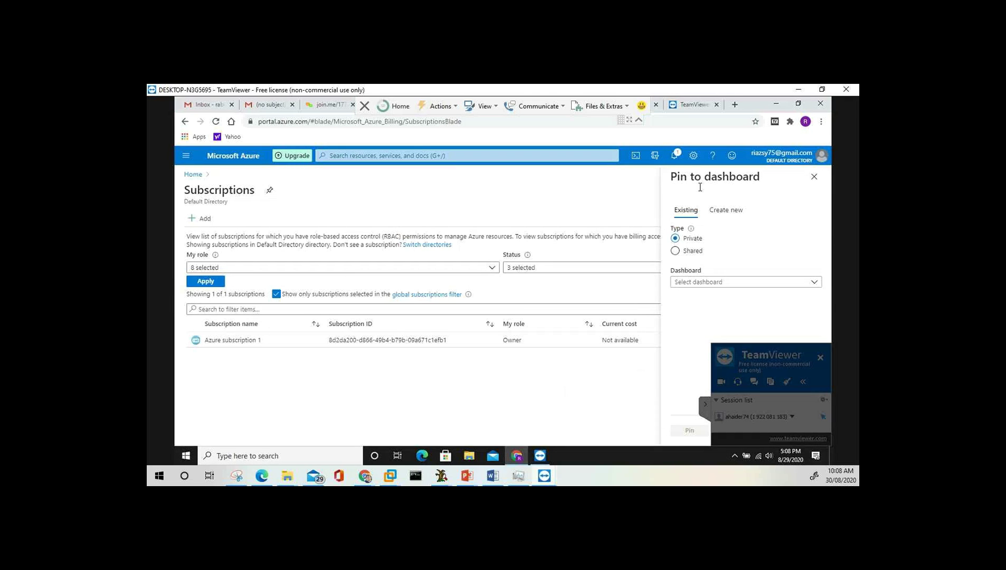
{"action": "left_click", "coordinate": [816, 180]}
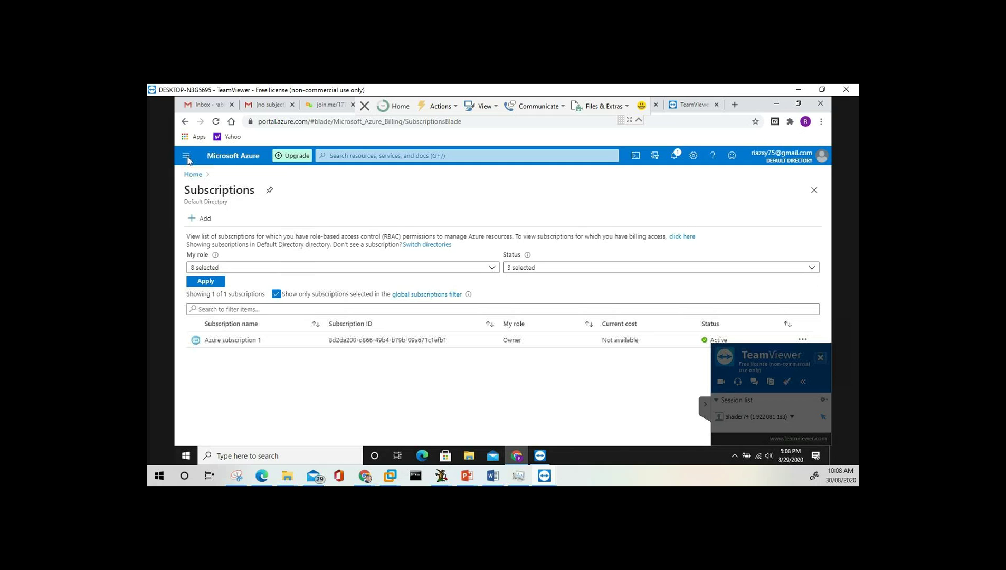
{"action": "left_click", "coordinate": [821, 358]}
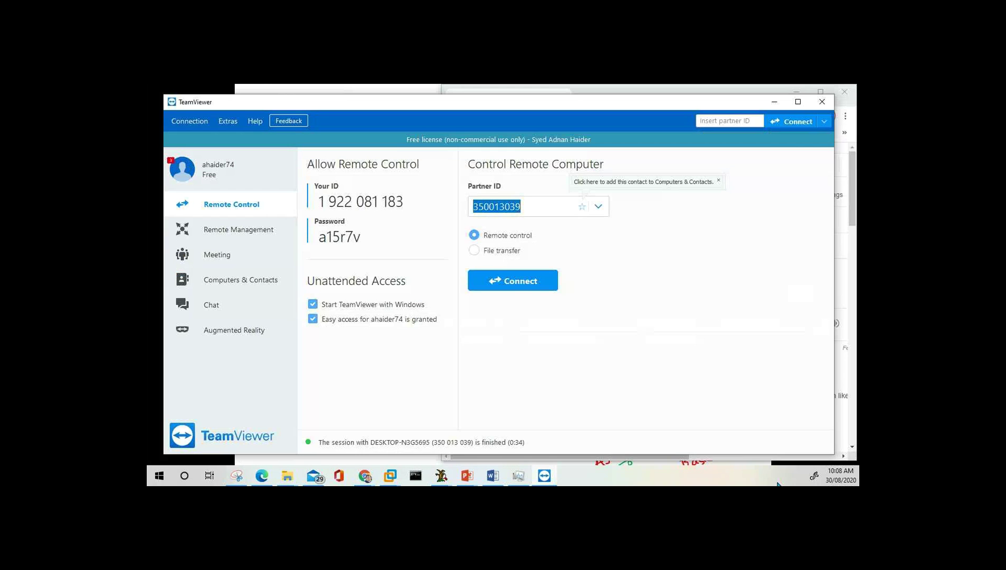
Cancel a second connection attempt at the password prompt and close TeamViewer.
{"action": "key", "text": "super+Down"}
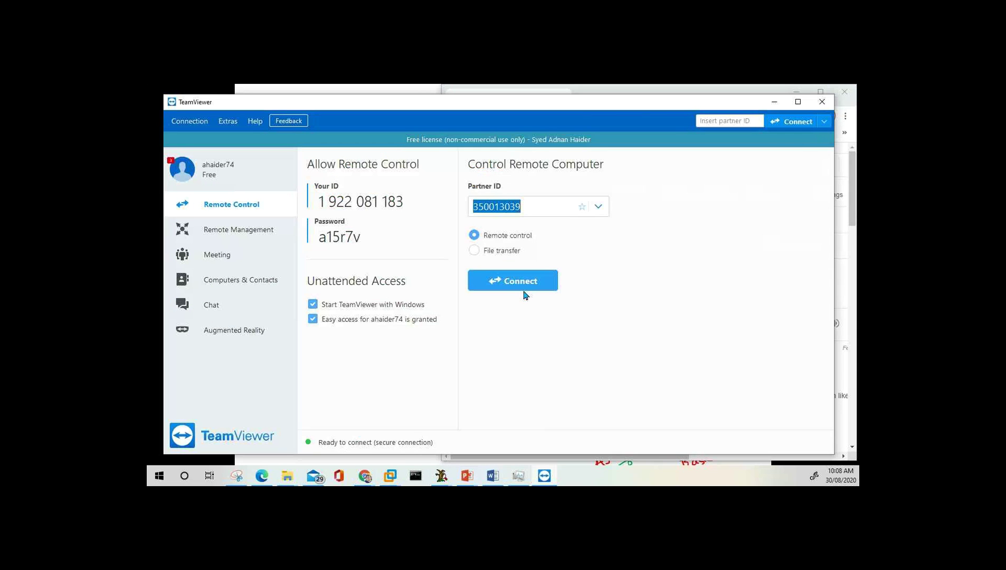
{"action": "left_click", "coordinate": [525, 288]}
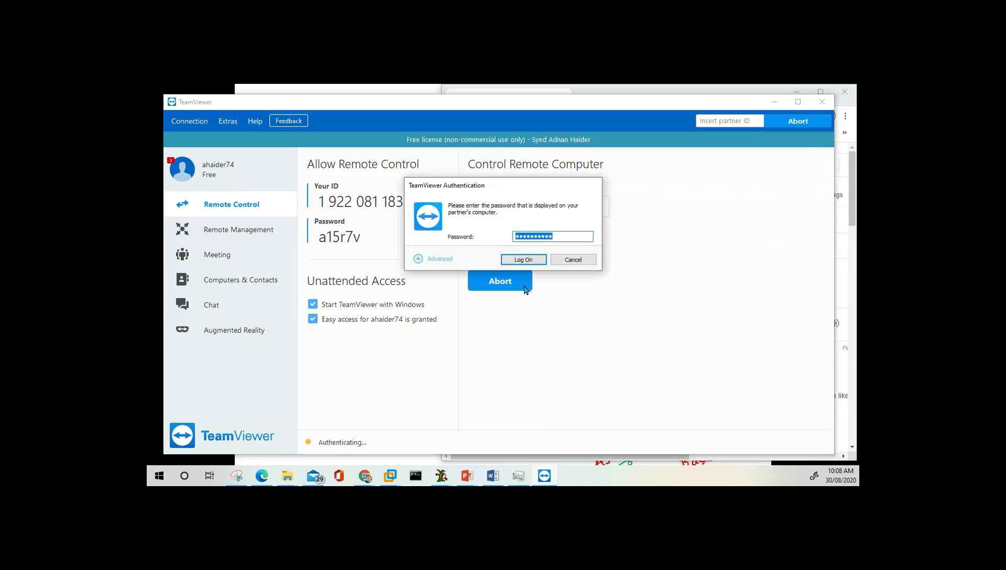
{"action": "left_click", "coordinate": [524, 262]}
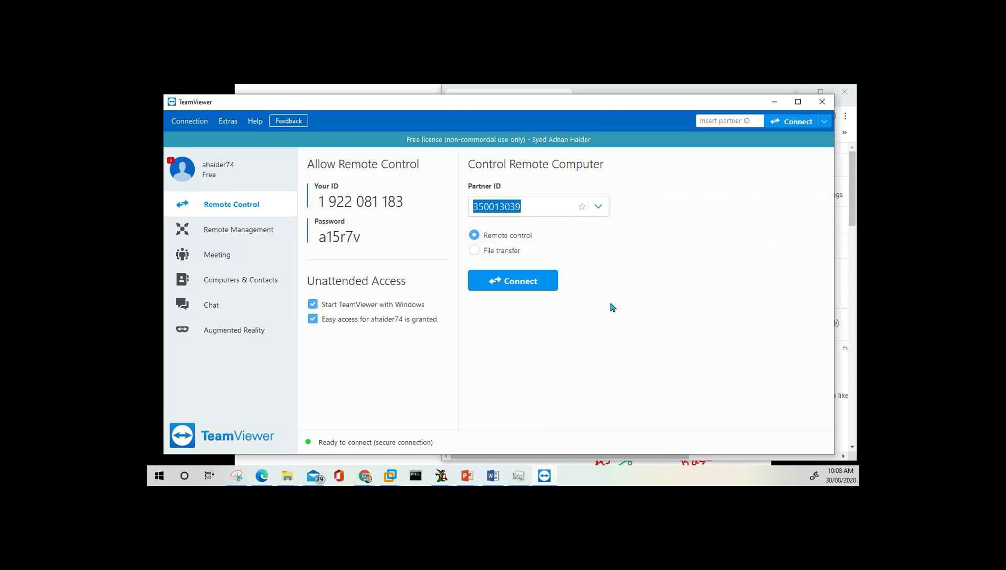
{"action": "left_click", "coordinate": [826, 113]}
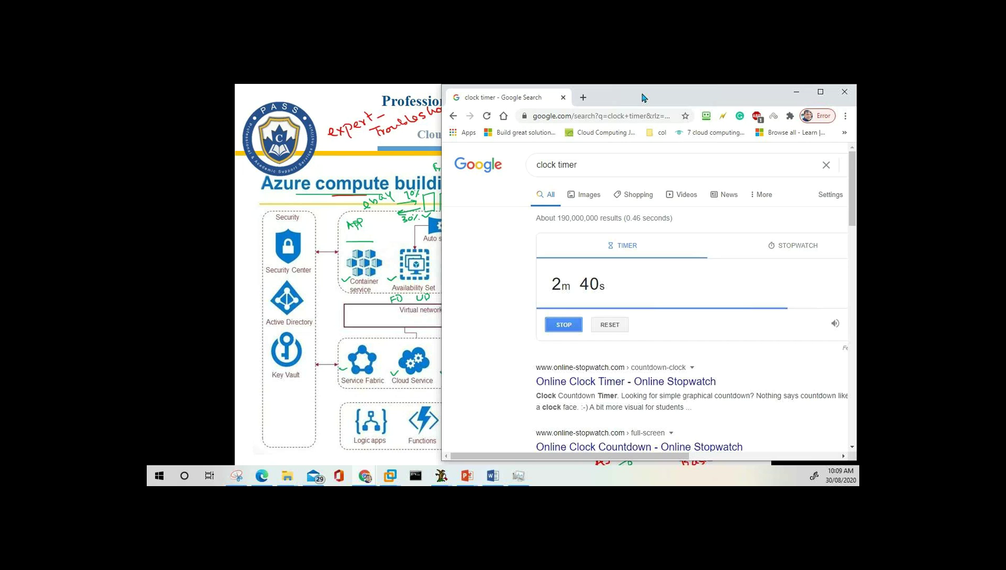
Drag the countdown timer window over the slide and minimize it.
{"action": "left_click_drag", "start_coordinate": [644, 98], "coordinate": [527, 136]}
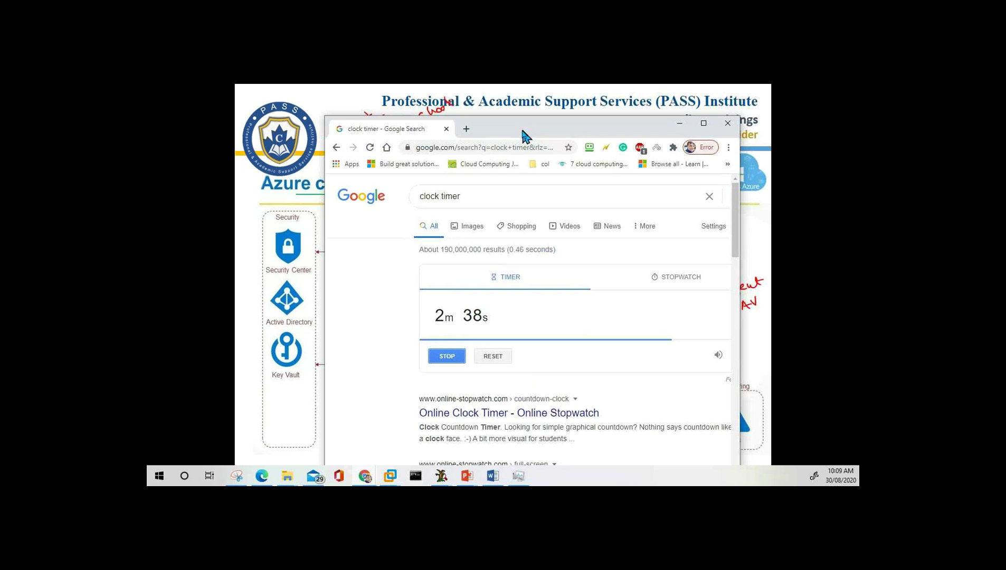
{"action": "left_click", "coordinate": [680, 123]}
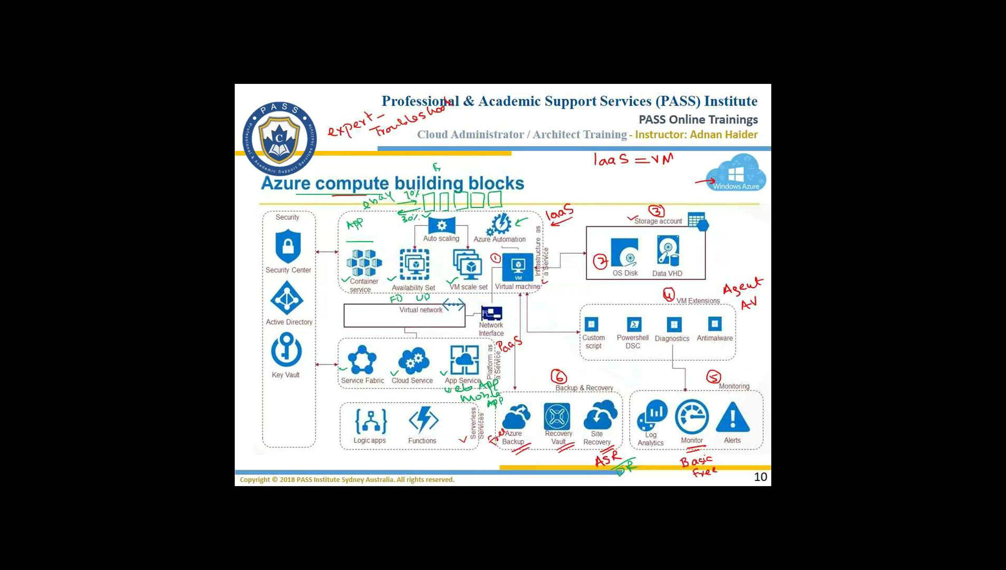
Bring back the break timer and close Chrome once the countdown reaches 0.
{"action": "key", "text": "alt+Tab"}
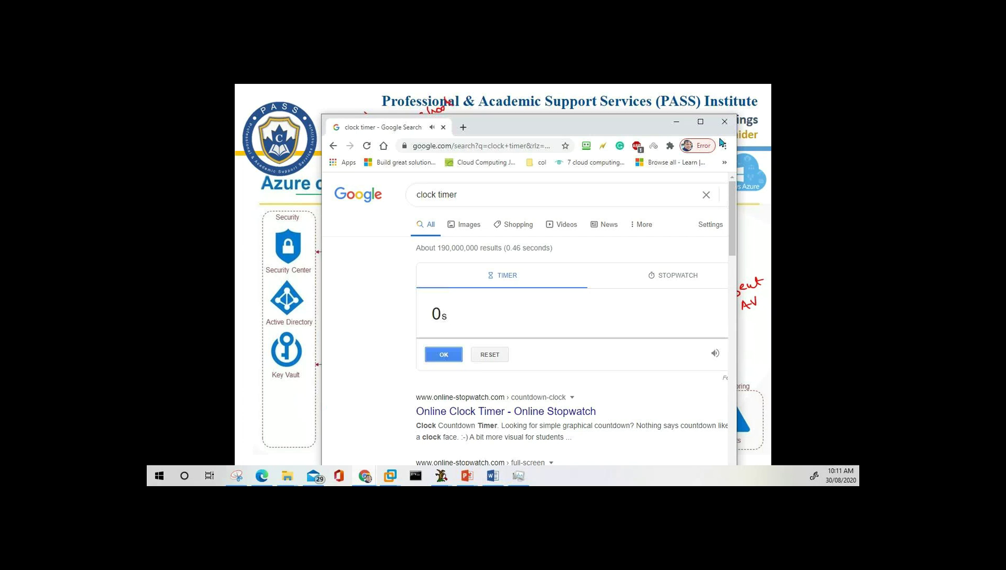
{"action": "left_click", "coordinate": [725, 122]}
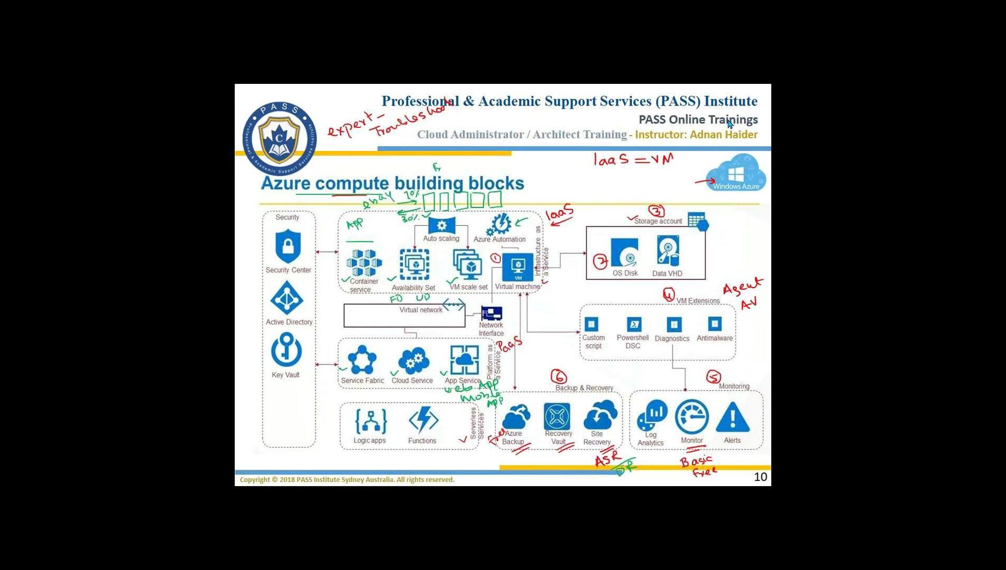
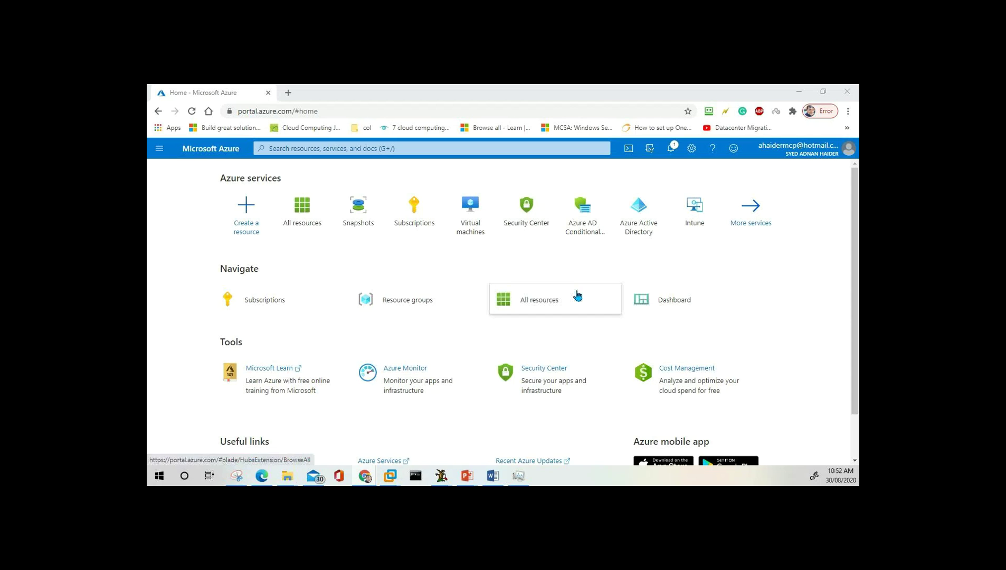
Switch from PowerPoint to the Azure portal home page in Chrome.
{"action": "mouse_move", "coordinate": [577, 294]}
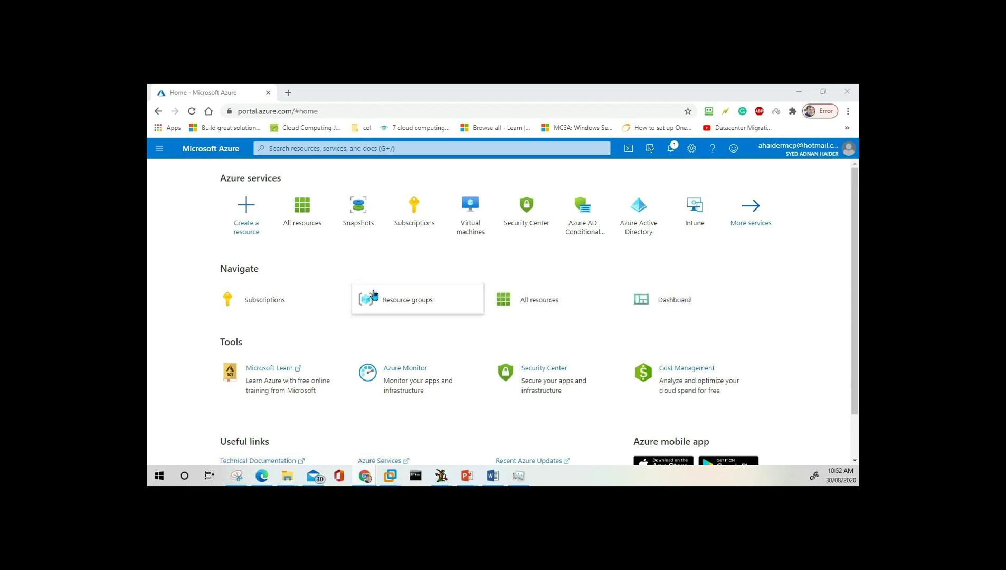
Look over the Navigate shortcuts, then open the signed-in account panel at the top right.
{"action": "mouse_move", "coordinate": [384, 301]}
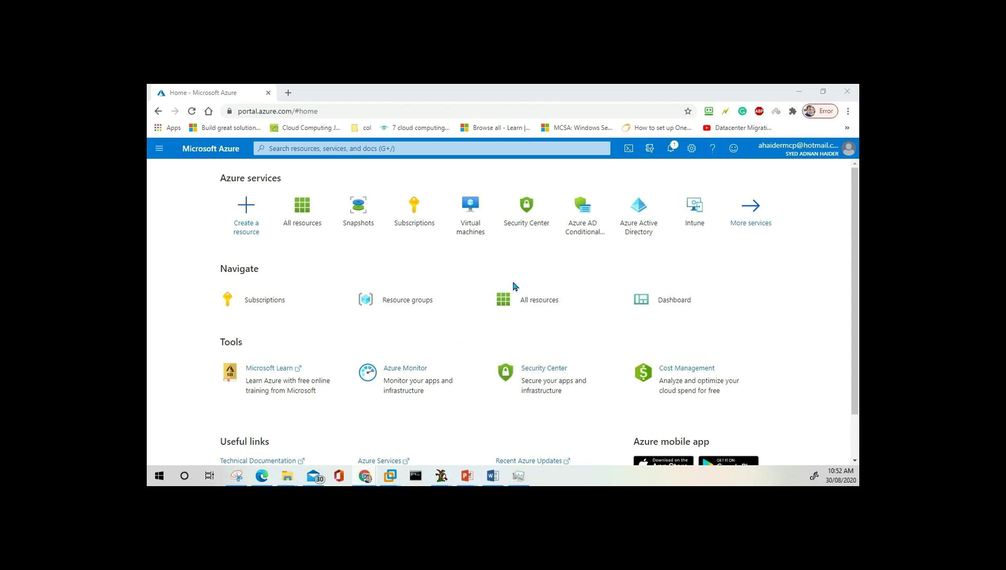
{"action": "mouse_move", "coordinate": [345, 309]}
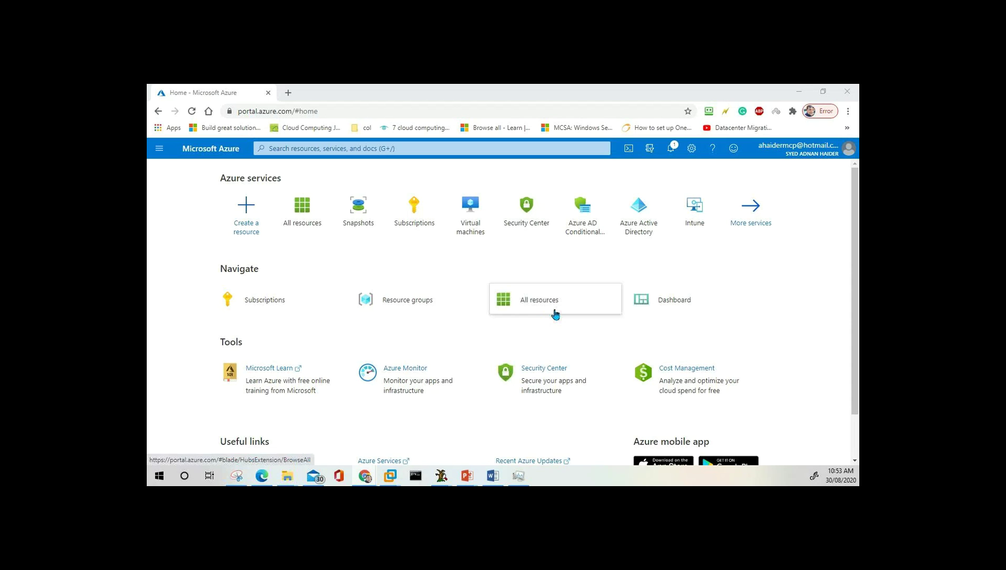
{"action": "mouse_move", "coordinate": [555, 315]}
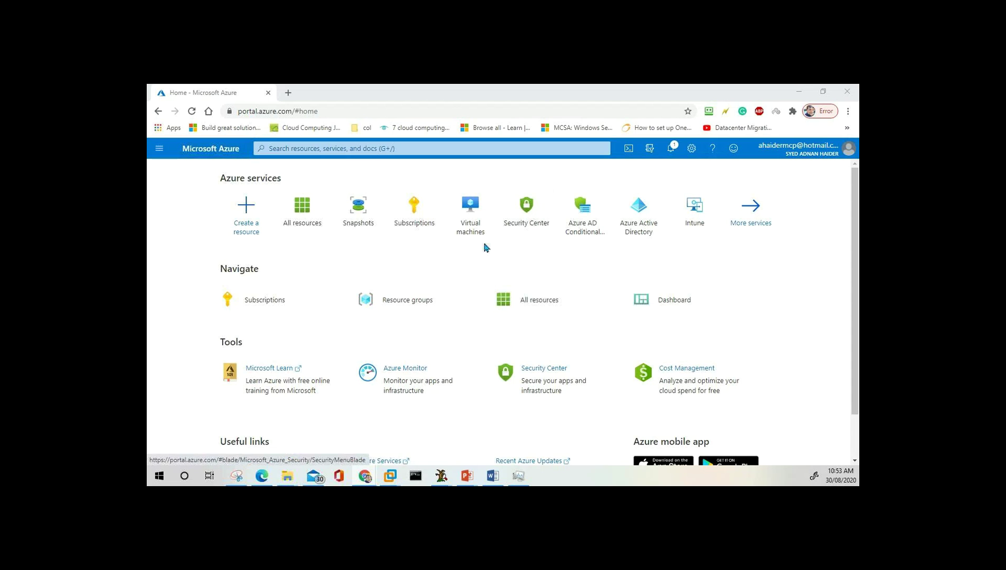
{"action": "left_click", "coordinate": [801, 152]}
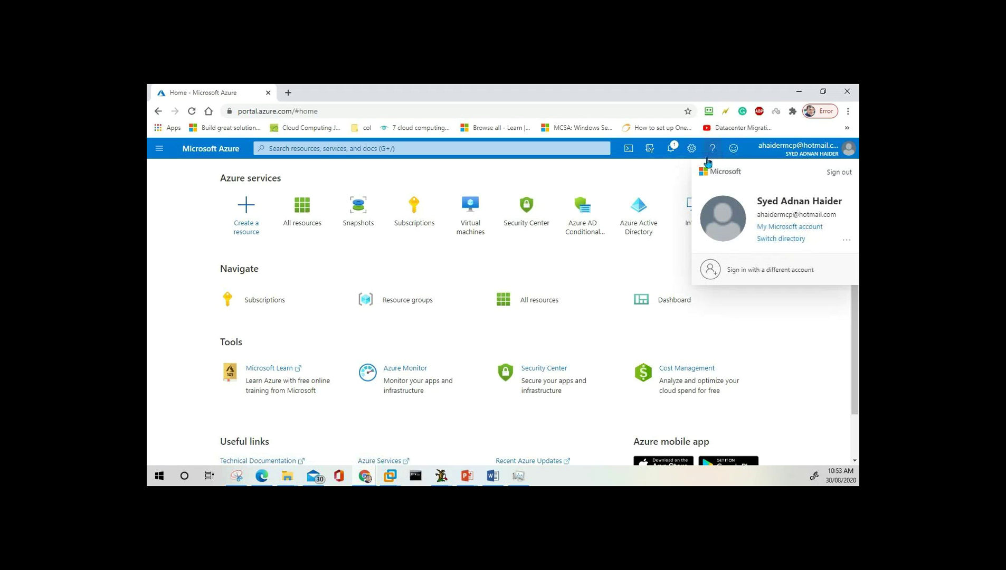
Open and dismiss the feedback form, then bring up the Help and support pane.
{"action": "left_click", "coordinate": [735, 149]}
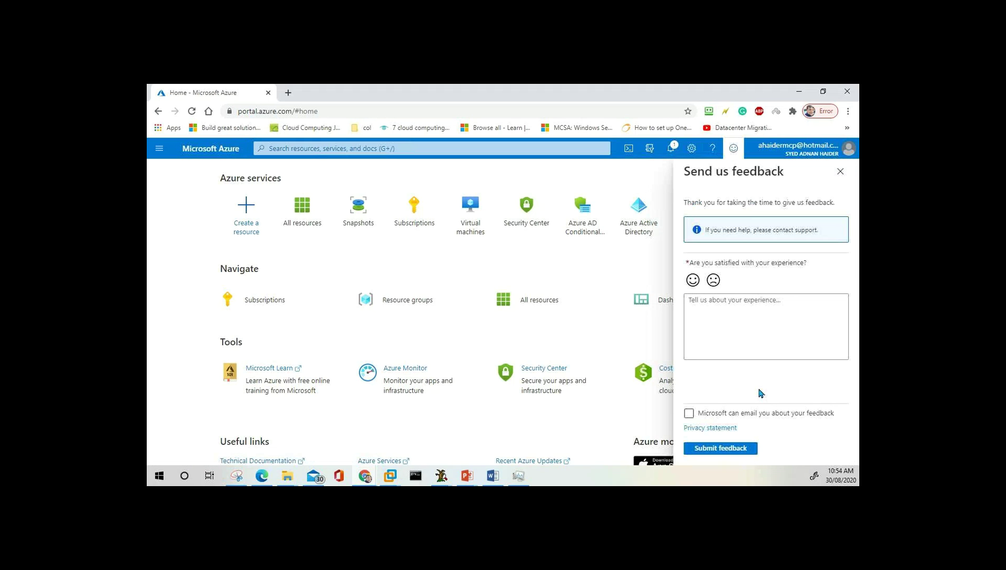
{"action": "left_click", "coordinate": [735, 150]}
{"action": "left_click", "coordinate": [713, 150]}
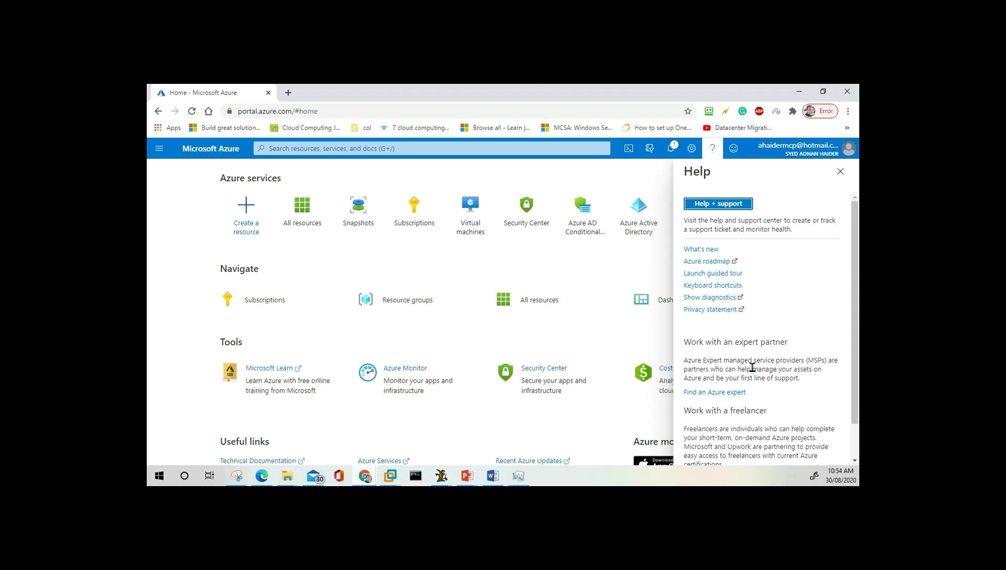
View and close Portal settings, then show Notifications with the CA$130.00 credit notice.
{"action": "left_click", "coordinate": [692, 149]}
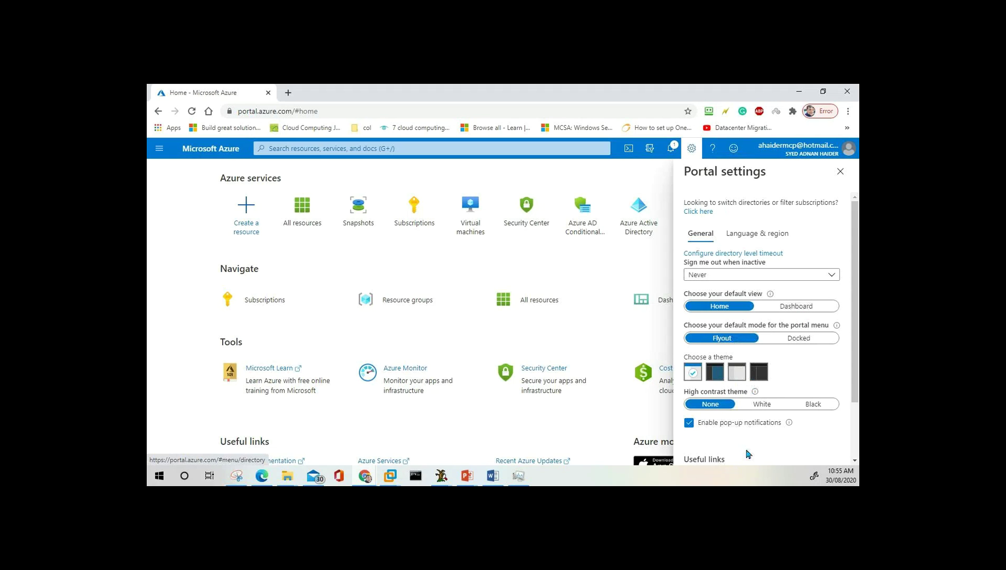
{"action": "left_click", "coordinate": [693, 153]}
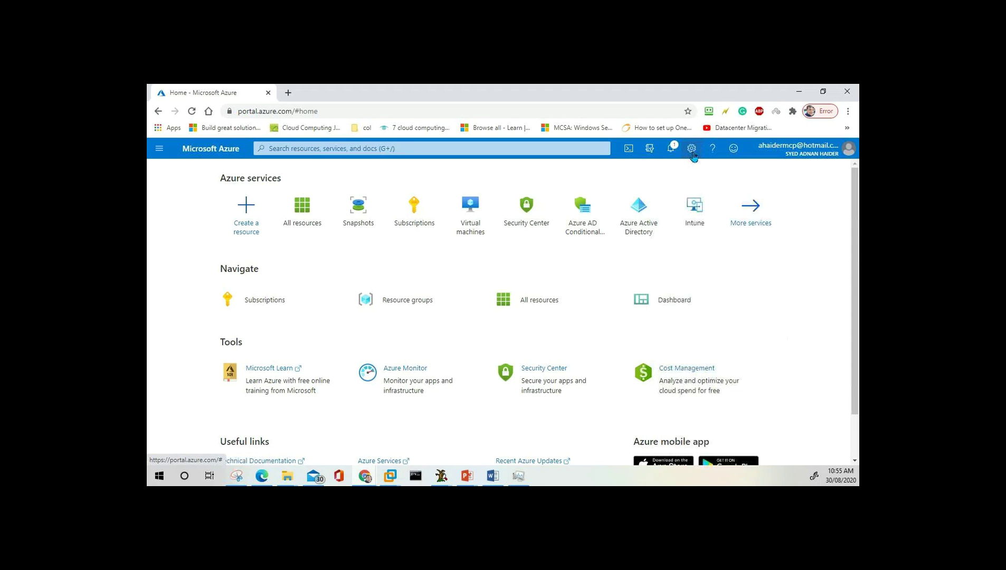
{"action": "left_click", "coordinate": [671, 152]}
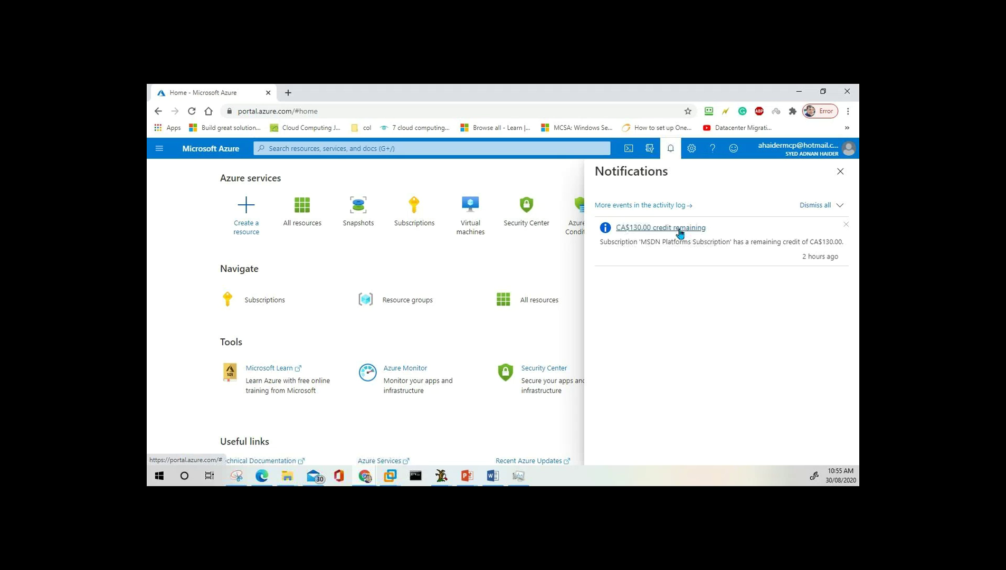
Open the full activity log, then show the Directory + subscription pane beside it.
{"action": "left_click", "coordinate": [654, 208]}
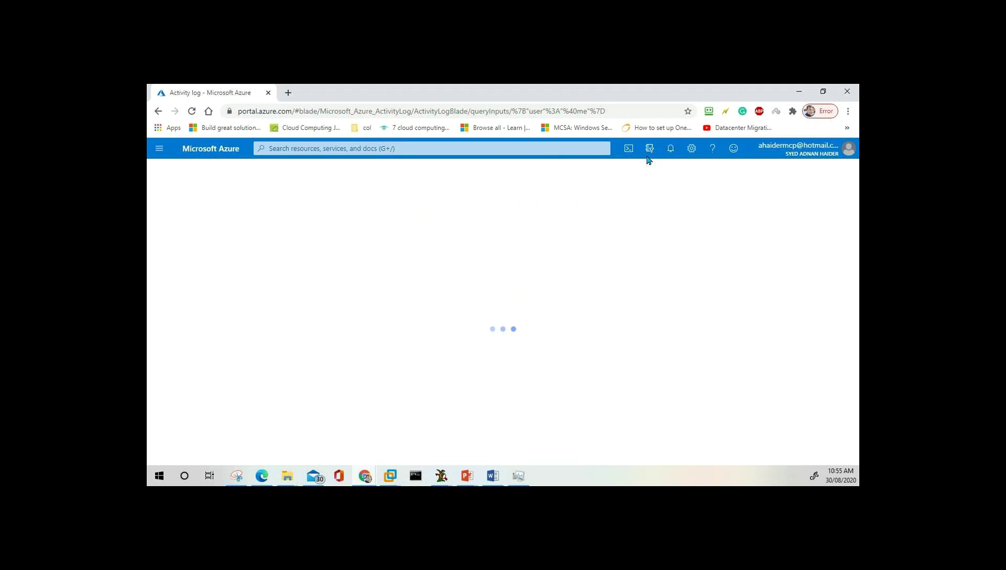
{"action": "left_click", "coordinate": [670, 149]}
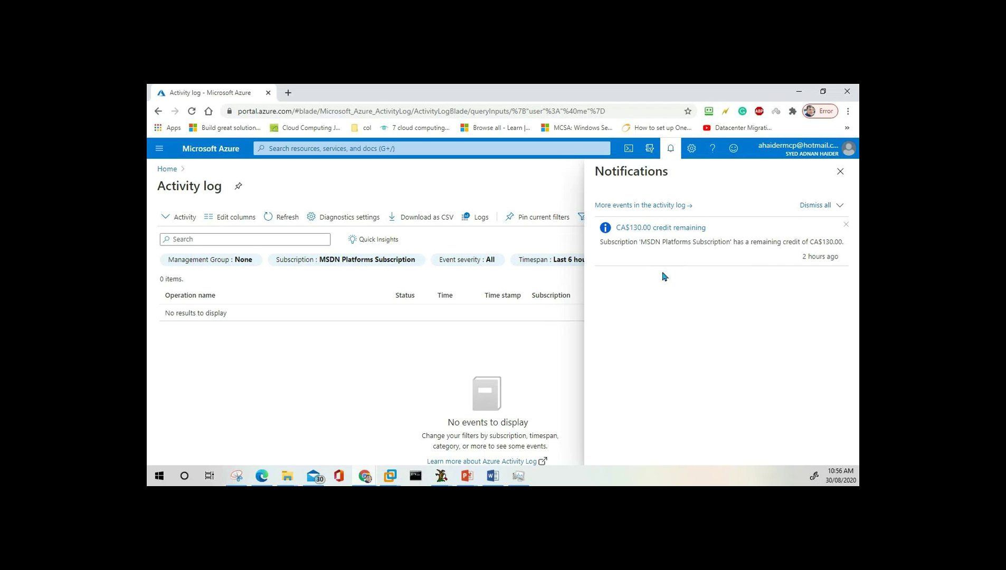
{"action": "left_click", "coordinate": [651, 151]}
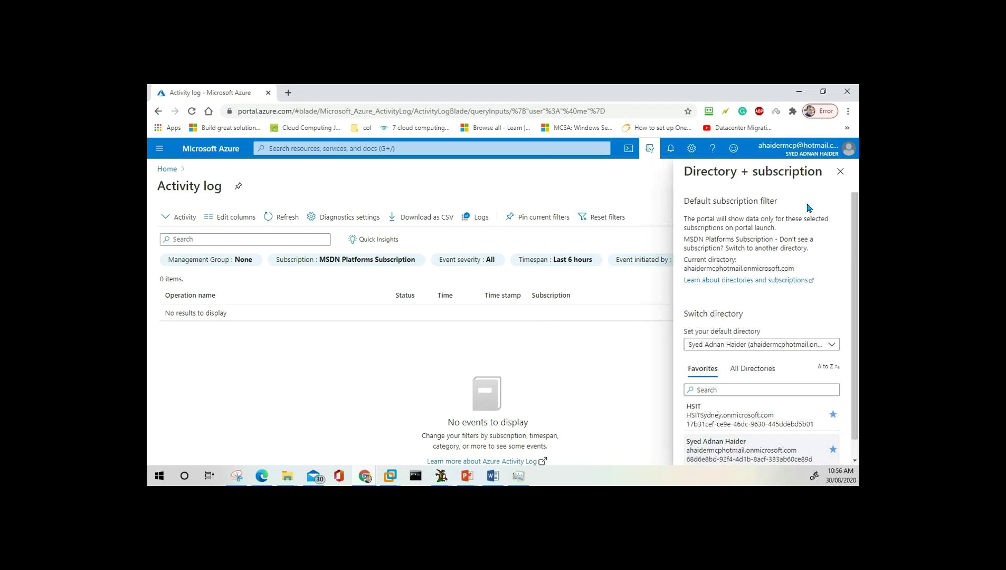
Check the default directory list without changing it.
{"action": "left_click", "coordinate": [827, 349]}
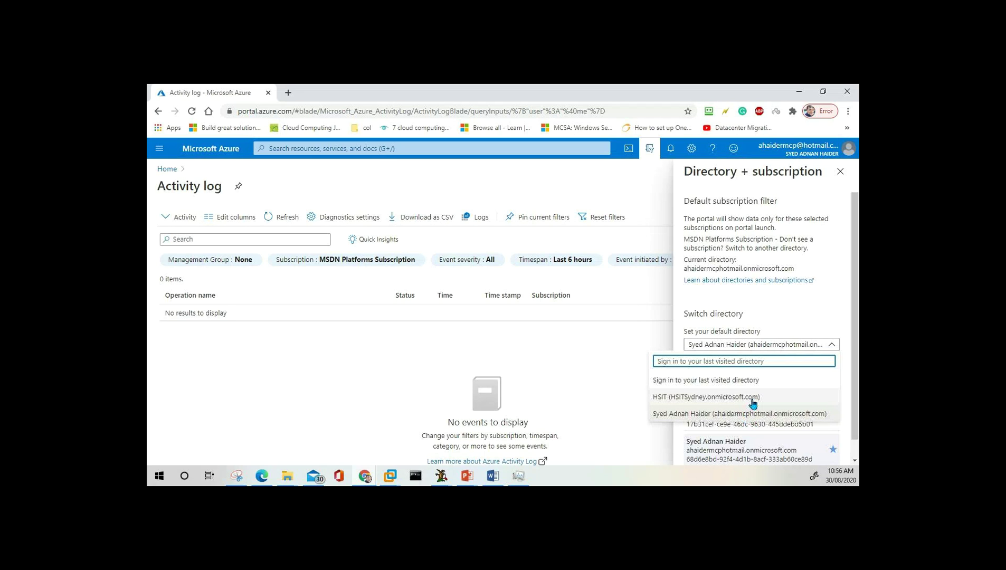
{"action": "left_click", "coordinate": [774, 318]}
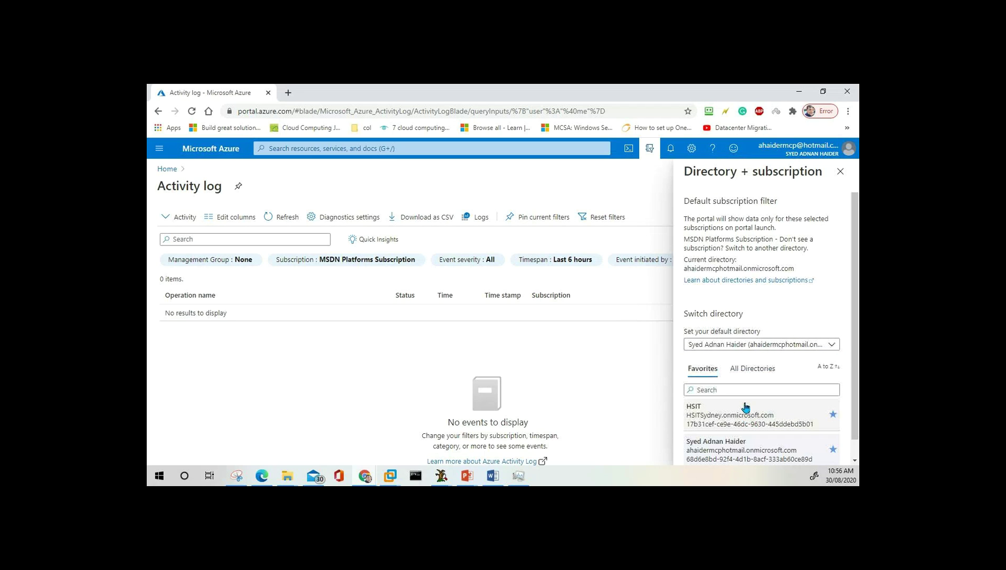
{"action": "scroll", "coordinate": [746, 407], "scroll_direction": "down", "scroll_amount": 1}
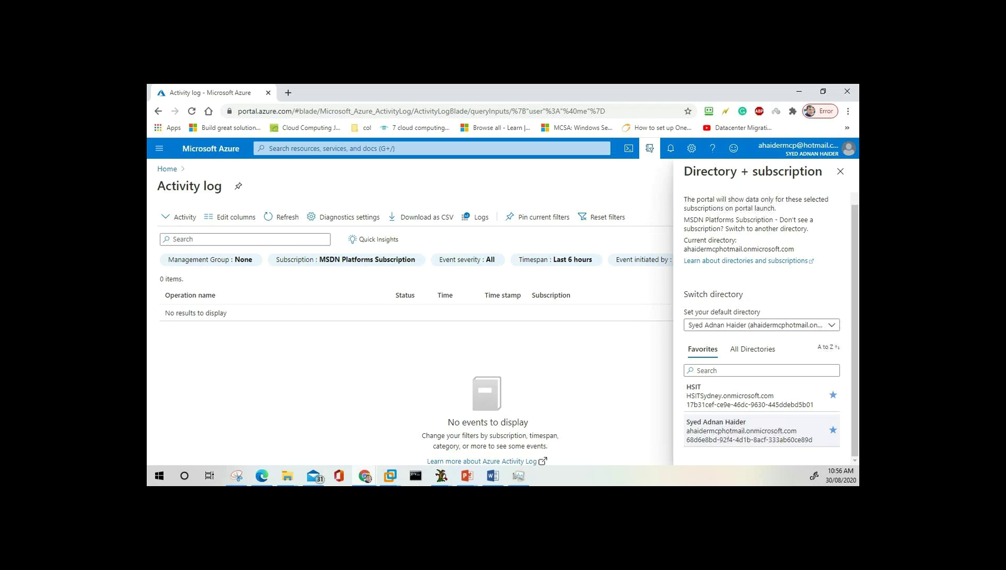
Start Cloud Shell and create its storage for the MSDN Platforms Subscription.
{"action": "left_click", "coordinate": [629, 149]}
{"action": "left_click", "coordinate": [844, 173]}
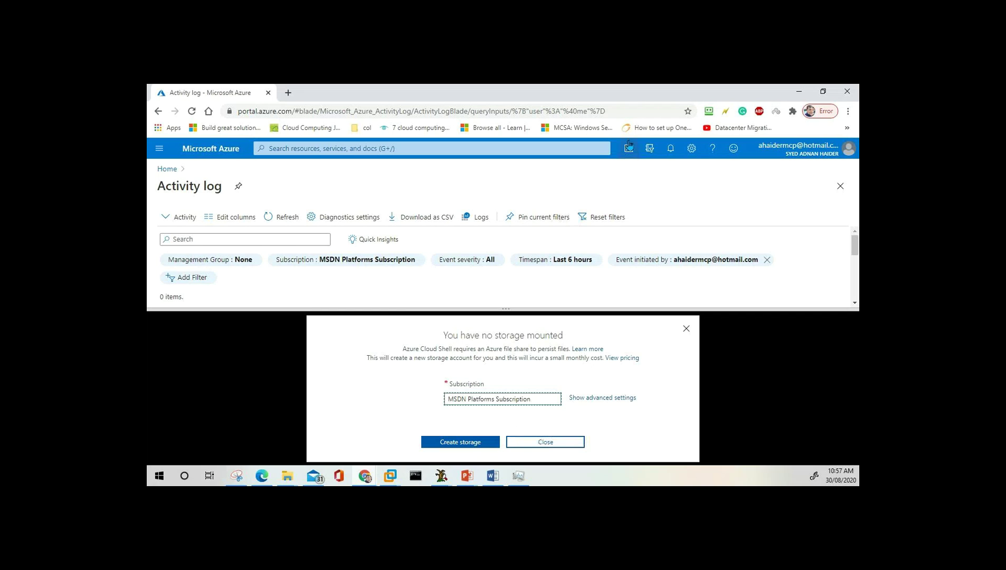
{"action": "left_click", "coordinate": [473, 447]}
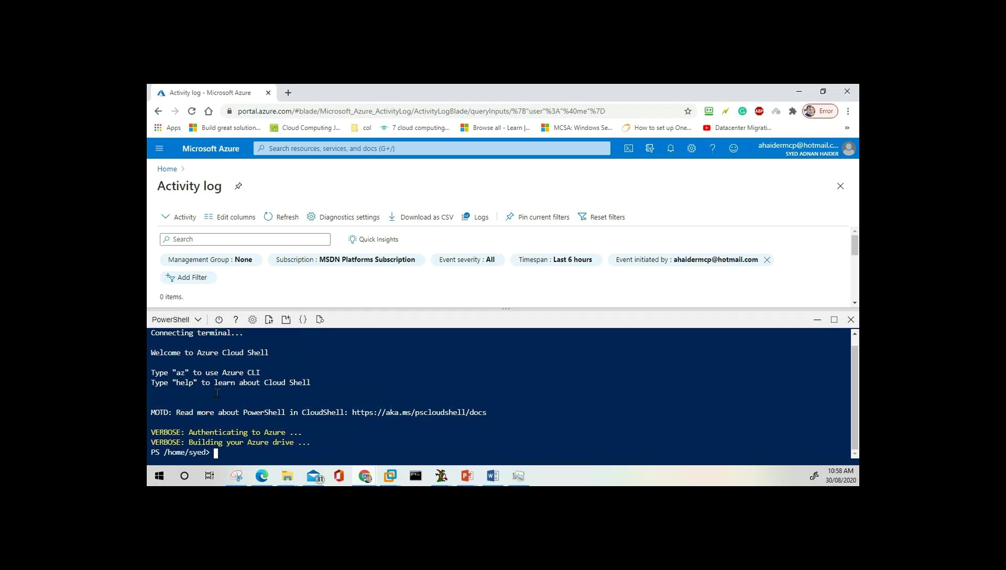
Run 'help' in Cloud Shell PowerShell, resize the pane to read it, then close it.
{"action": "type", "text": "help"}
{"action": "key", "text": "Return"}
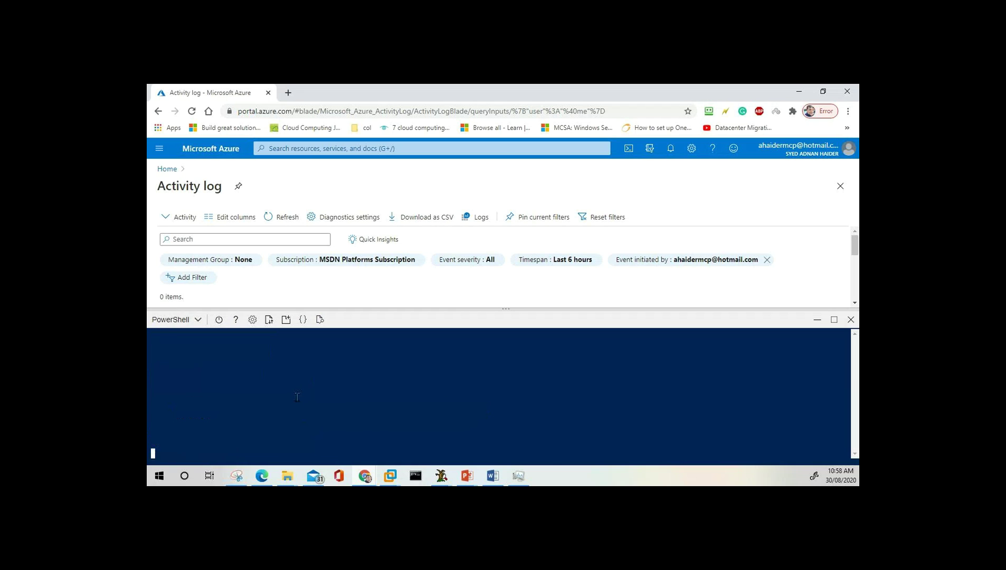
{"action": "scroll", "coordinate": [271, 385], "scroll_direction": "up", "scroll_amount": 3}
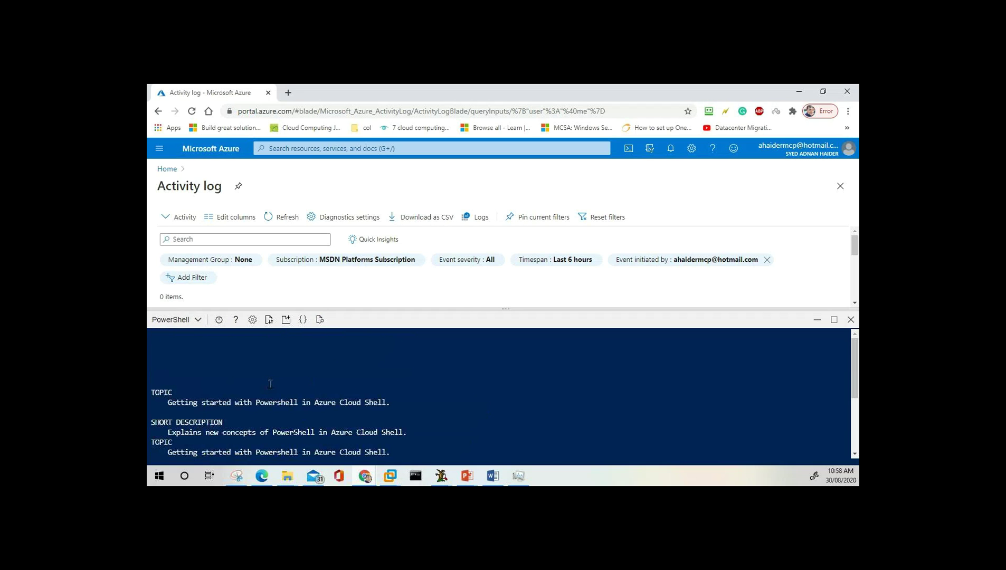
{"action": "left_click_drag", "start_coordinate": [332, 312], "coordinate": [349, 248]}
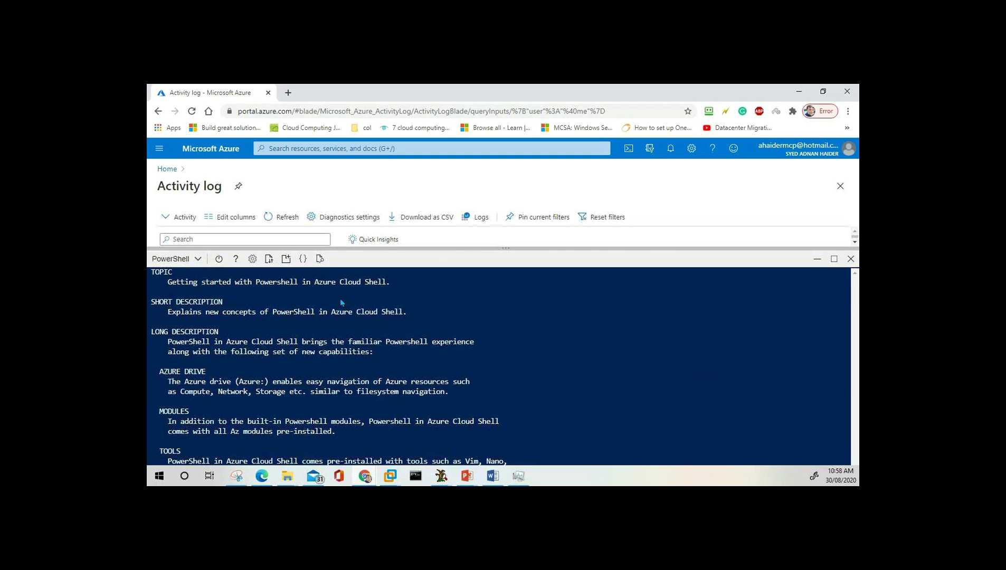
{"action": "left_click_drag", "start_coordinate": [352, 372], "coordinate": [354, 382]}
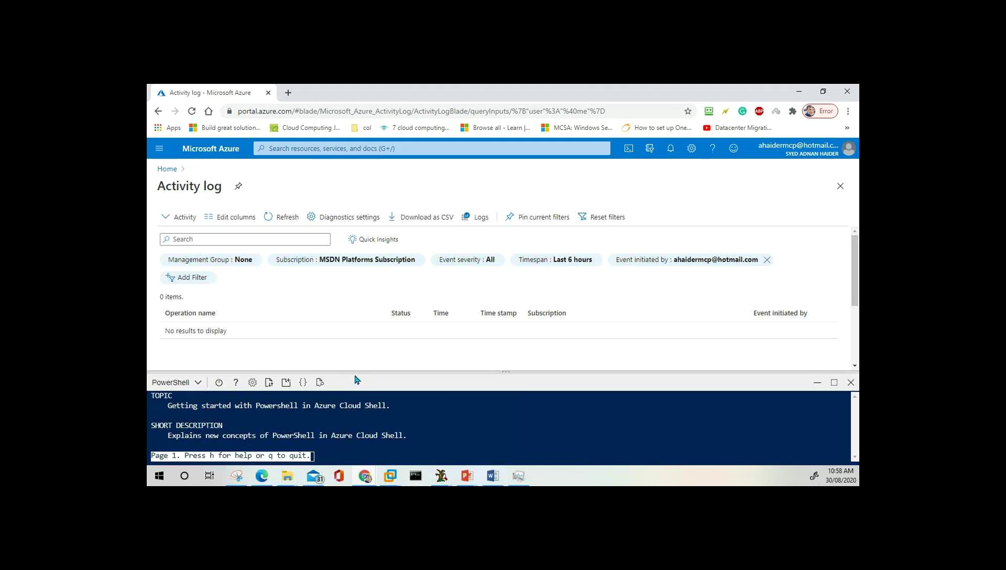
{"action": "left_click", "coordinate": [850, 383]}
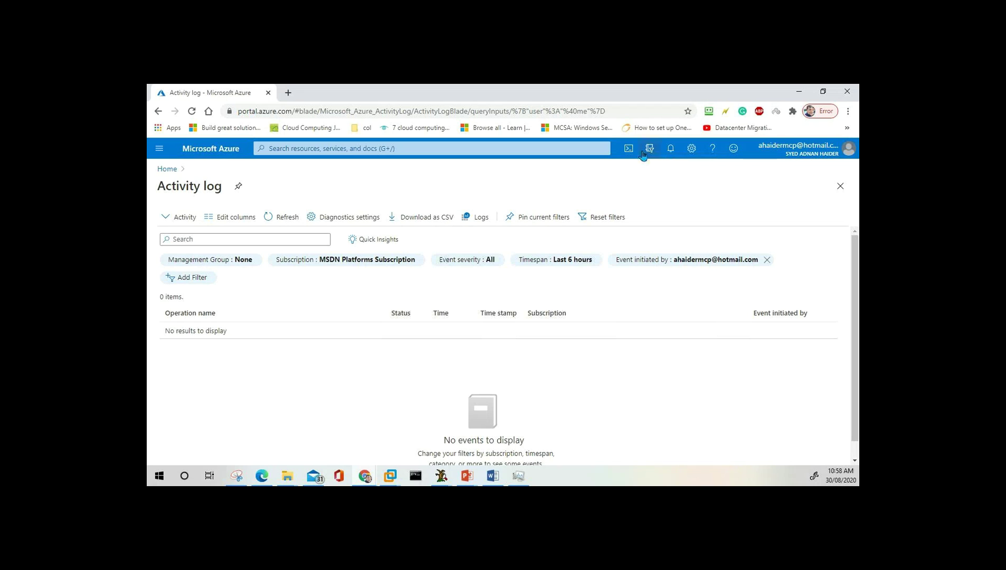
Start a resource search, then dismiss the suggestions and keep the Last 6 hours activity log.
{"action": "left_click", "coordinate": [347, 148]}
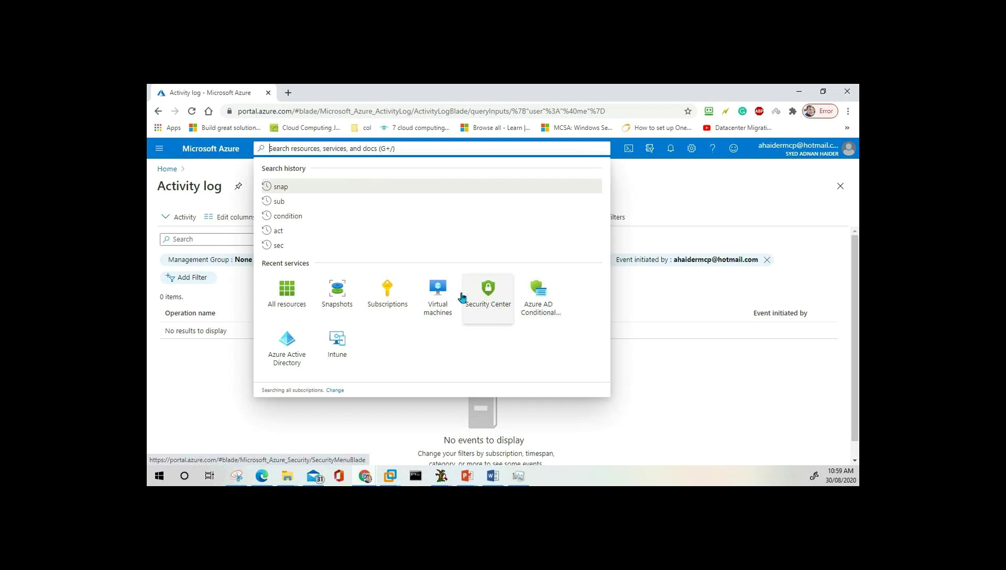
{"action": "left_click", "coordinate": [654, 194]}
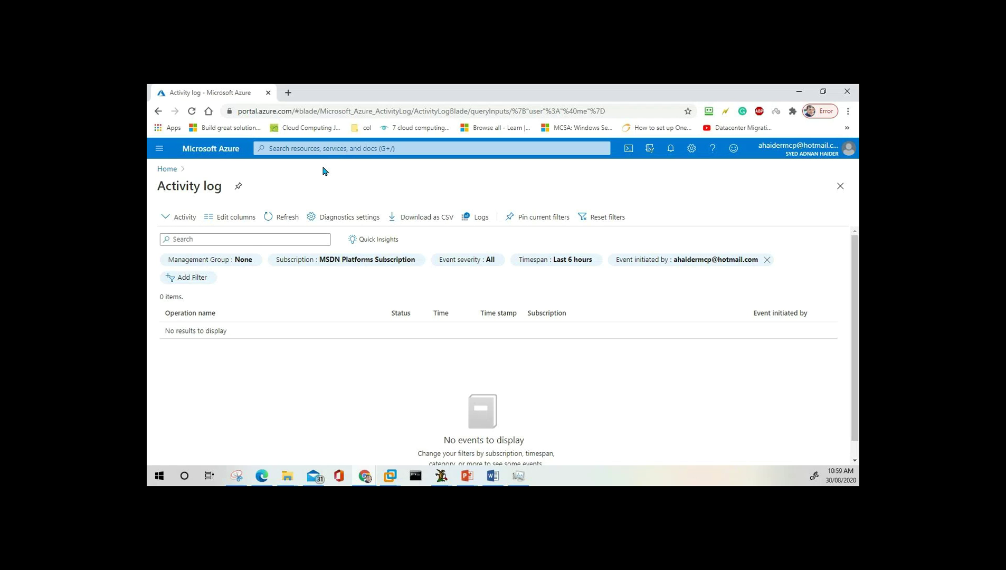
{"action": "left_click", "coordinate": [629, 150]}
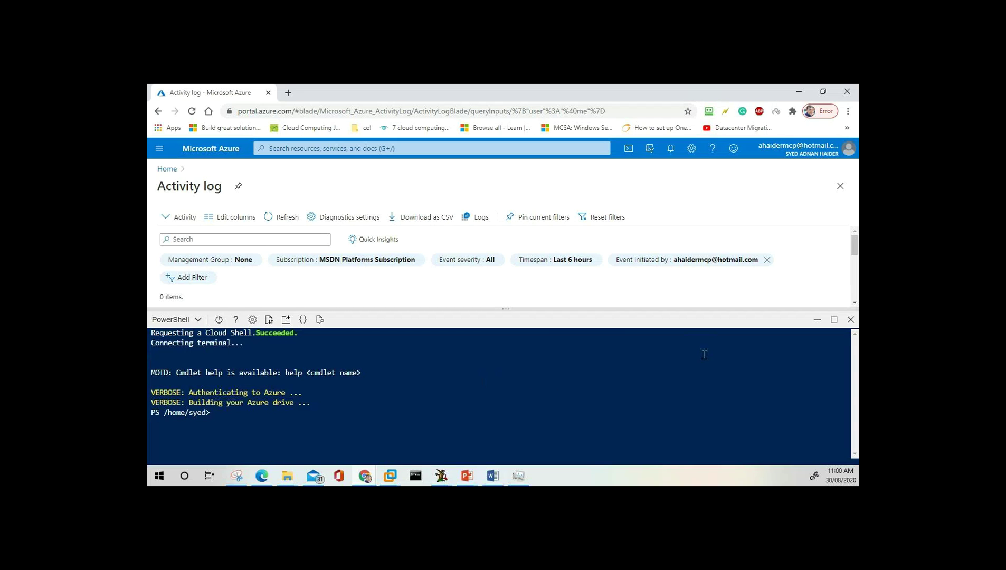
{"action": "left_click", "coordinate": [851, 320]}
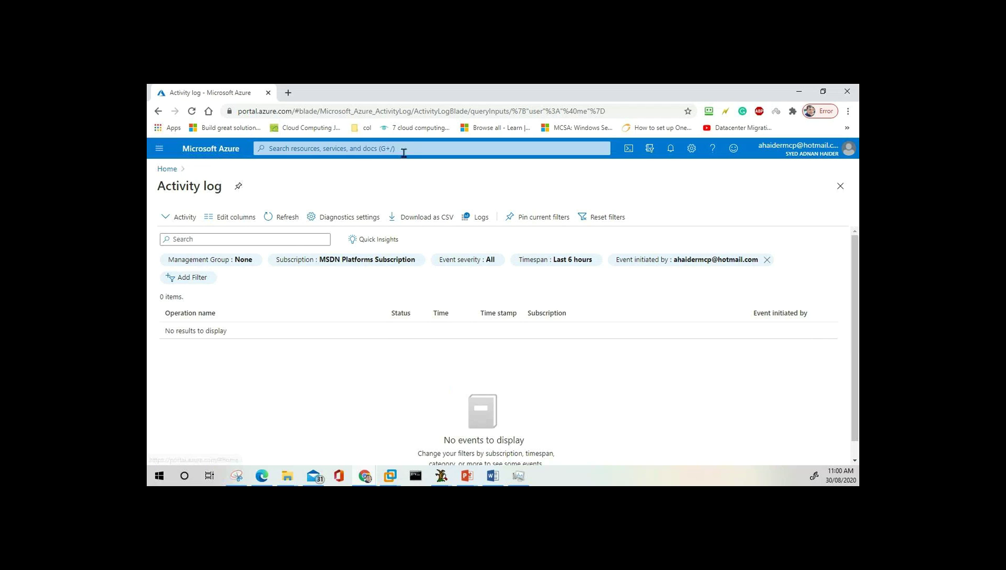
Return to the portal home page via breadcrumb and menu, then open My Dashboard.
{"action": "left_click", "coordinate": [172, 172]}
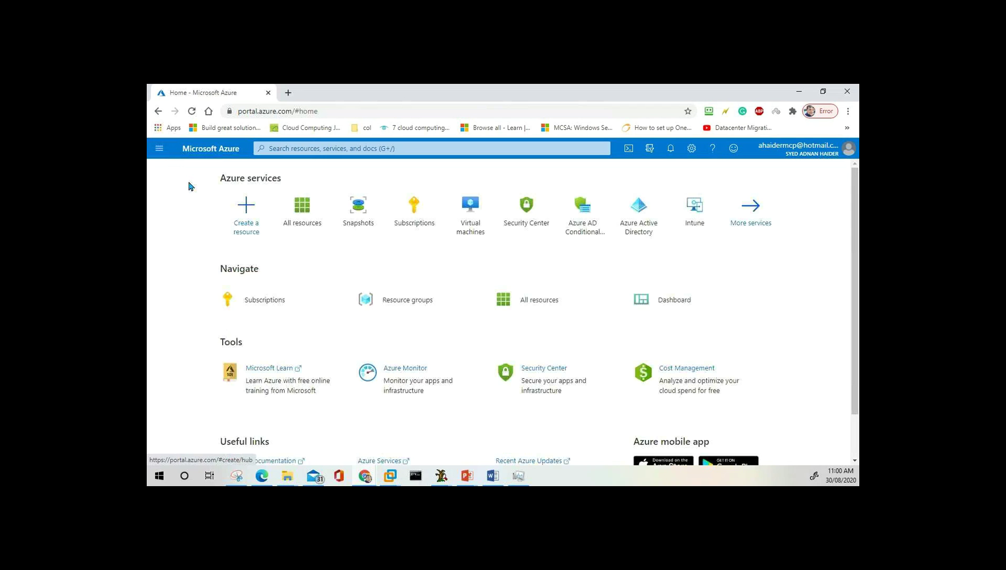
{"action": "left_click", "coordinate": [159, 150]}
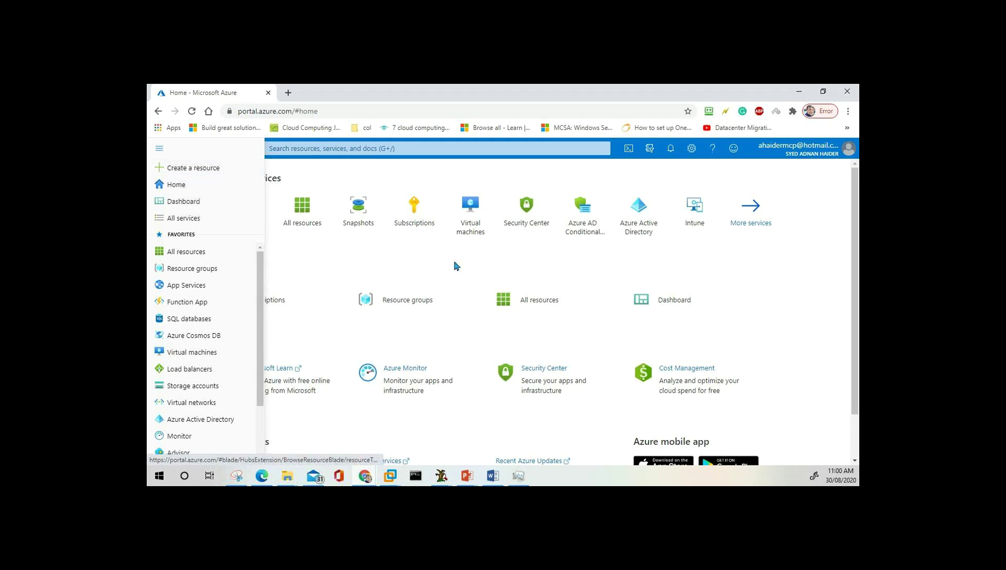
{"action": "mouse_move", "coordinate": [471, 217]}
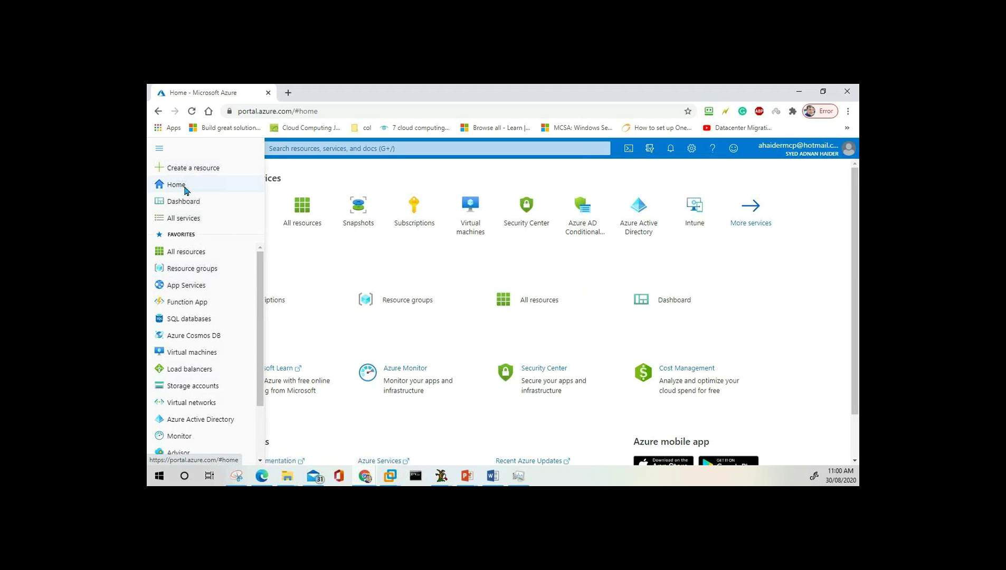
{"action": "left_click", "coordinate": [185, 188]}
{"action": "left_click", "coordinate": [160, 148]}
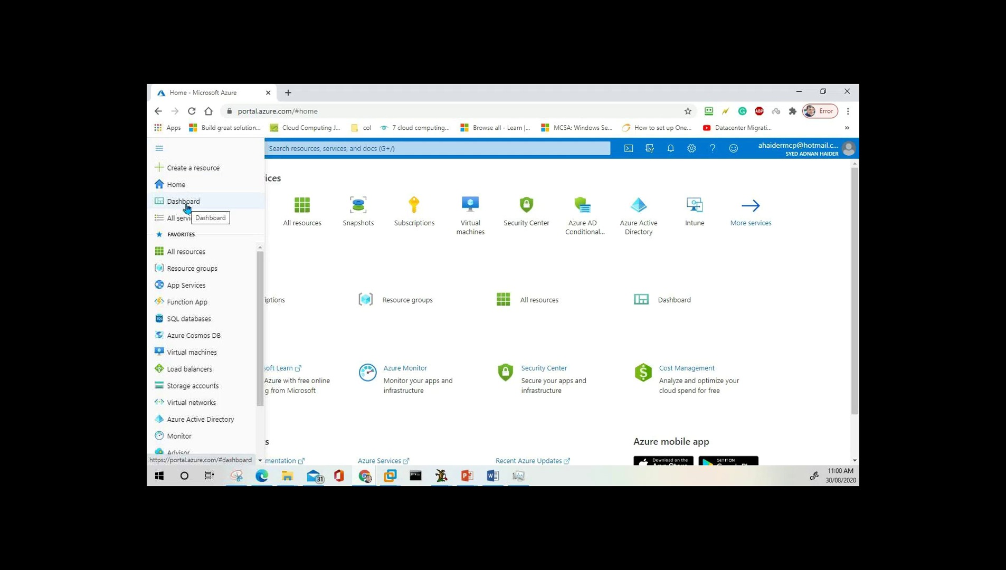
{"action": "left_click", "coordinate": [186, 206]}
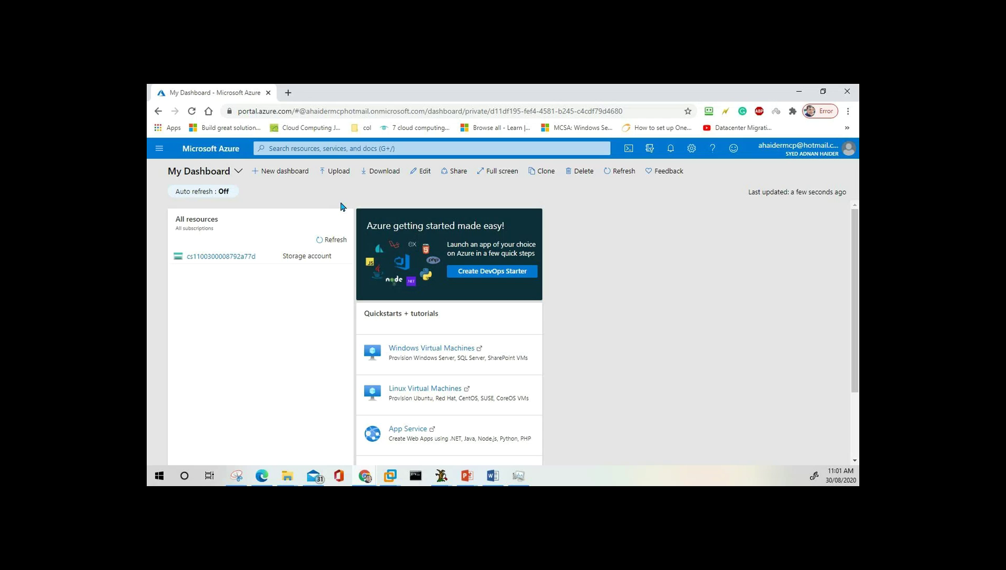
Create a new blank dashboard 'My Dashboard (2)' with the Tile Gallery showing.
{"action": "left_click", "coordinate": [280, 171]}
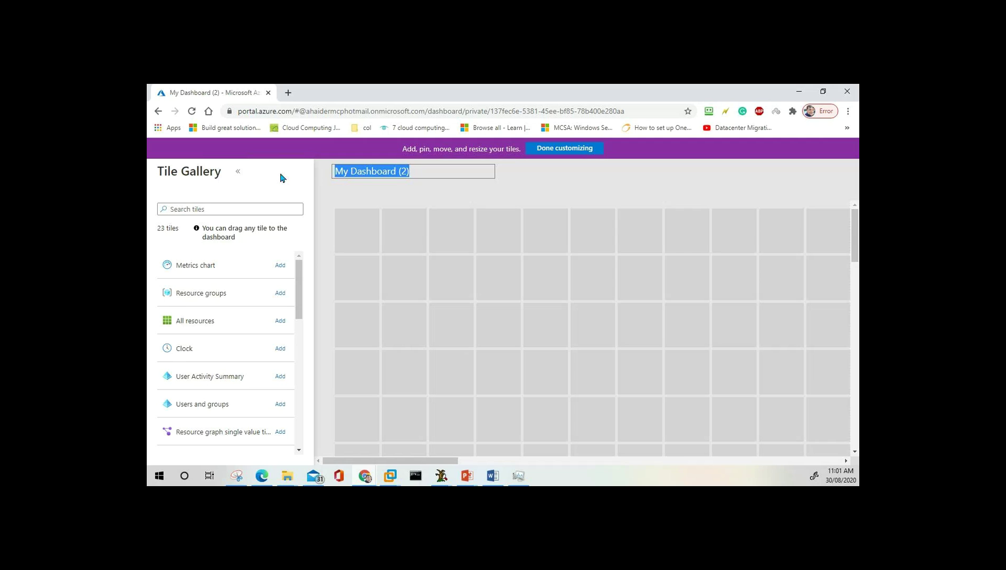
Name the new dashboard 'Help Desk', then try a tile gallery search and clear it.
{"action": "type", "text": "Help Desk"}
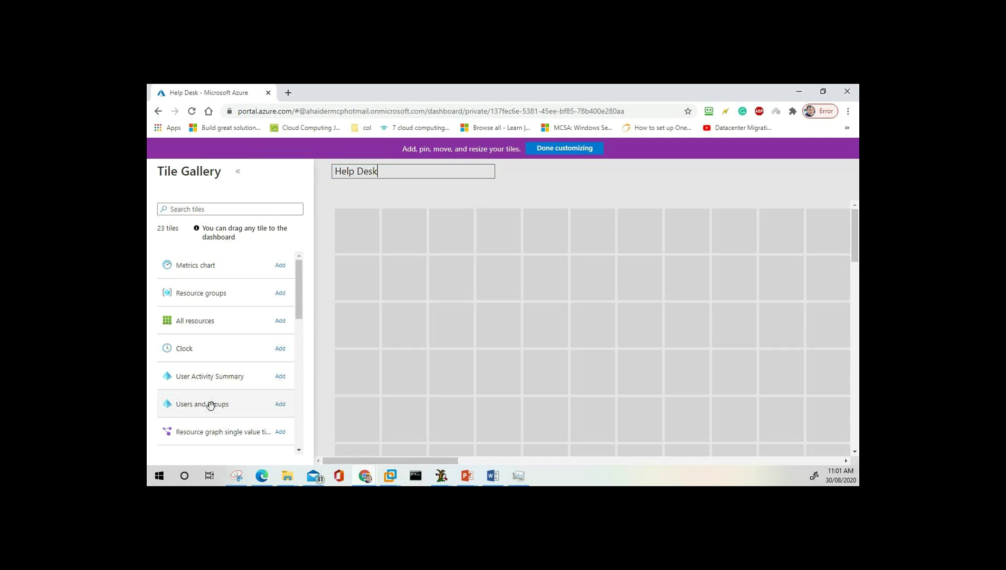
{"action": "scroll", "coordinate": [216, 405], "scroll_direction": "down", "scroll_amount": 2}
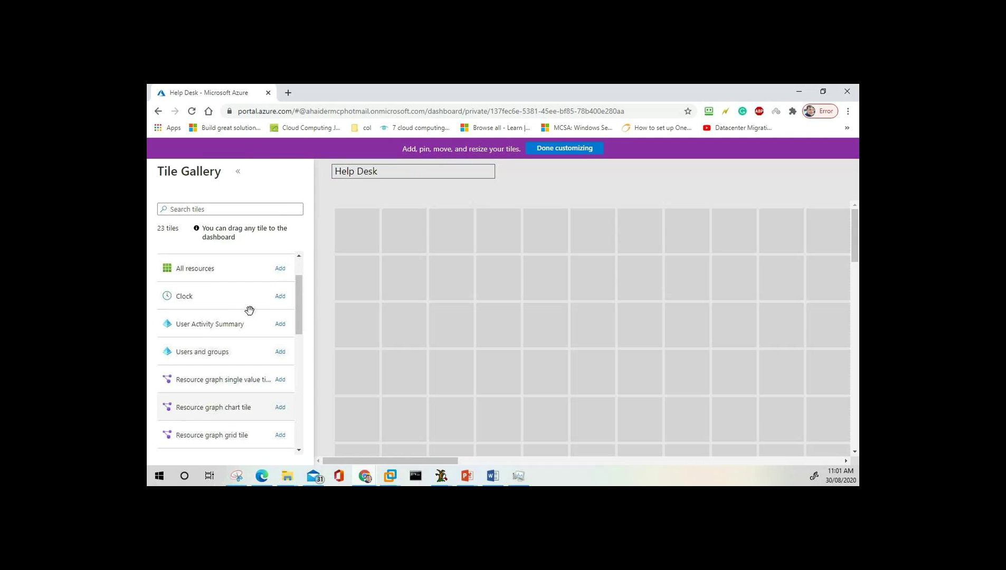
{"action": "left_click", "coordinate": [242, 209]}
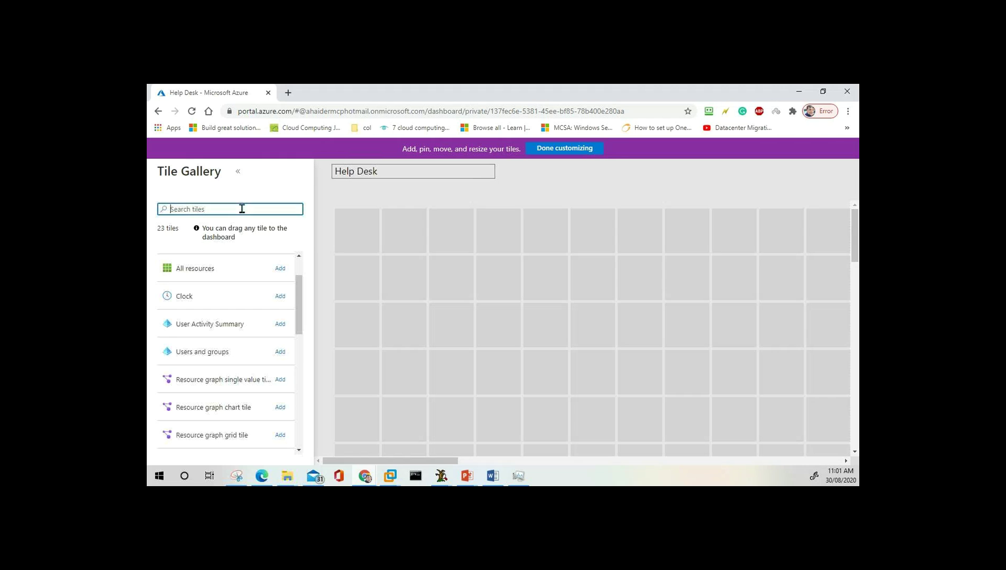
{"action": "type", "text": "vitr"}
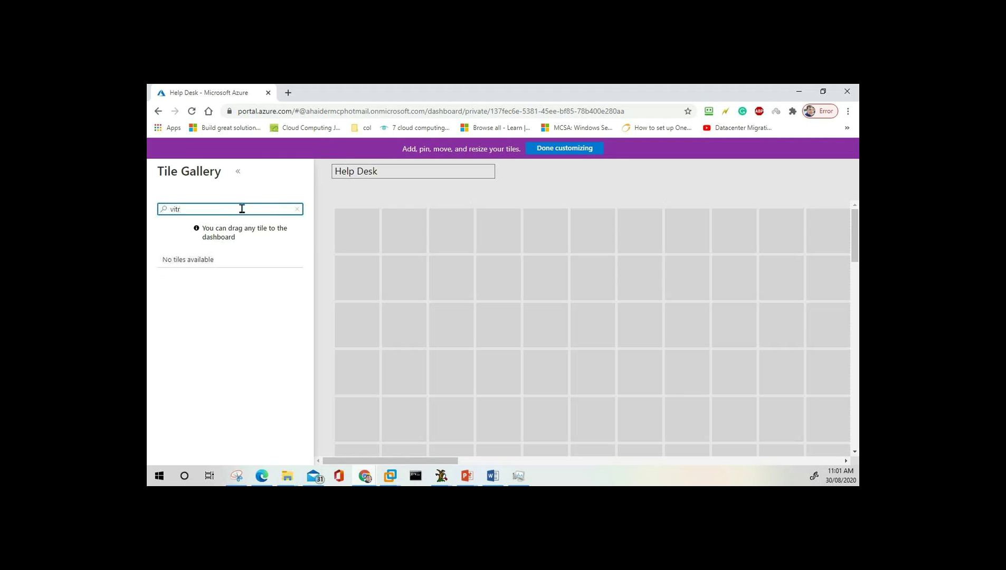
{"action": "key", "text": "BackSpace"}
{"action": "type", "text": "rt"}
{"action": "key", "text": "BackSpace"}
{"action": "key", "text": "BackSpace"}
{"action": "key", "text": "BackSpace"}
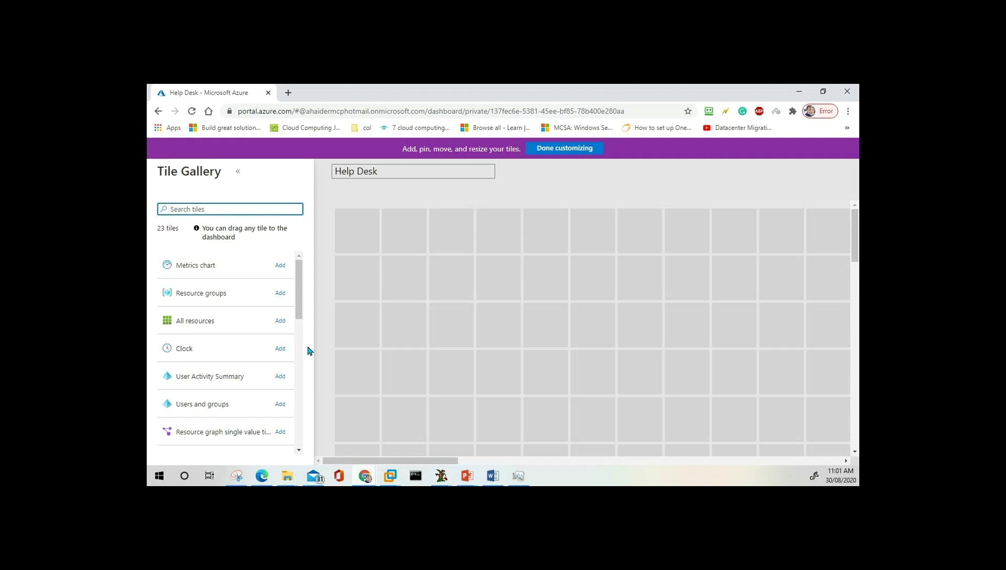
Add All resources, a Canberra/Melbourne/Sydney clock and Users and groups tiles, then finish customizing.
{"action": "left_click_drag", "start_coordinate": [303, 302], "coordinate": [301, 268]}
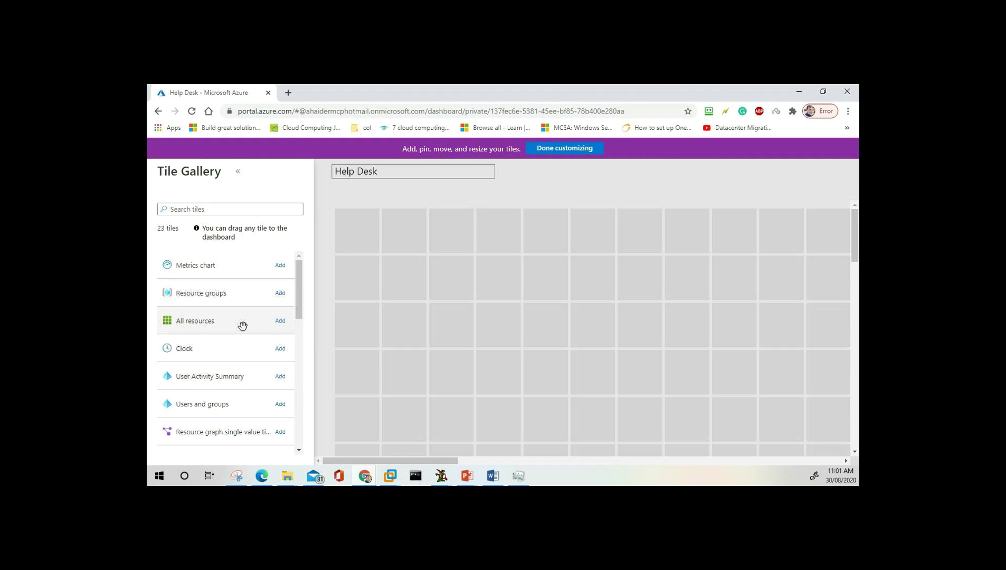
{"action": "left_click_drag", "start_coordinate": [220, 323], "coordinate": [404, 235]}
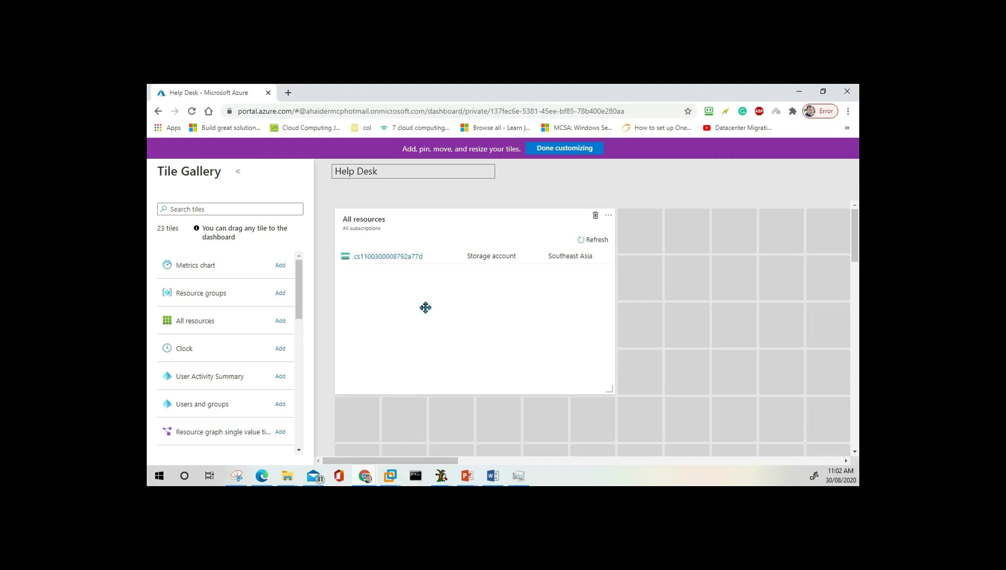
{"action": "left_click_drag", "start_coordinate": [189, 350], "coordinate": [789, 246]}
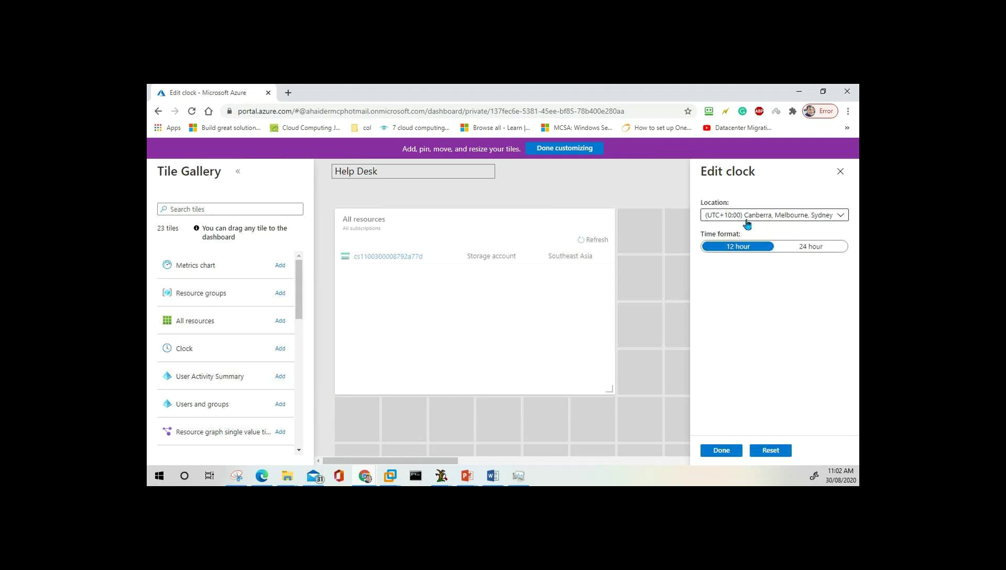
{"action": "left_click", "coordinate": [720, 451]}
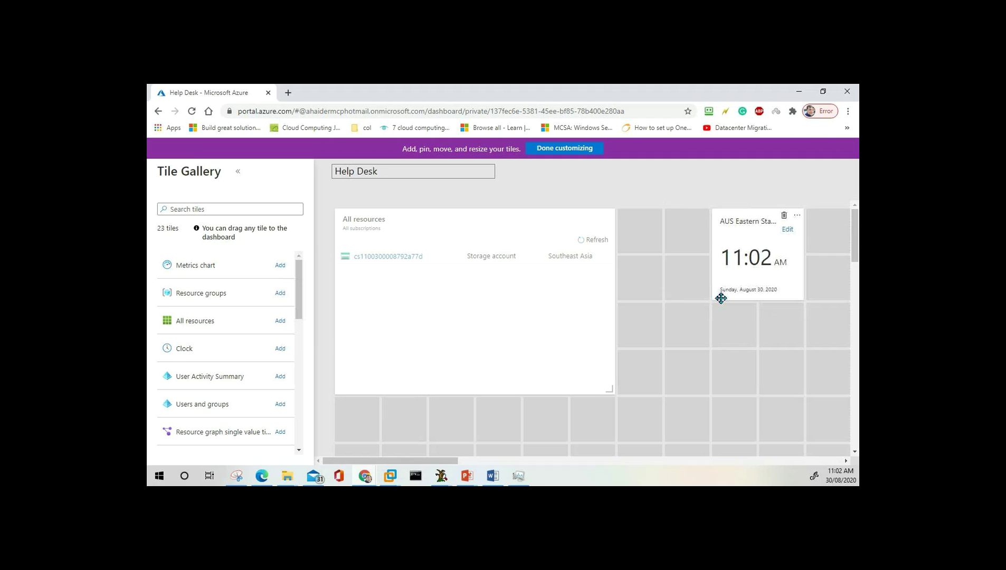
{"action": "left_click_drag", "start_coordinate": [205, 408], "coordinate": [709, 392]}
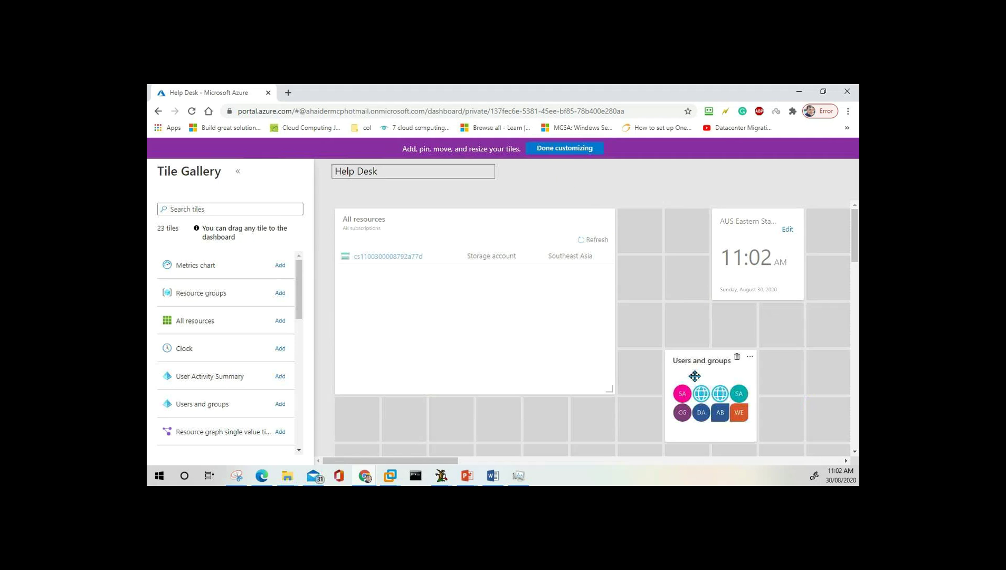
{"action": "left_click", "coordinate": [569, 151]}
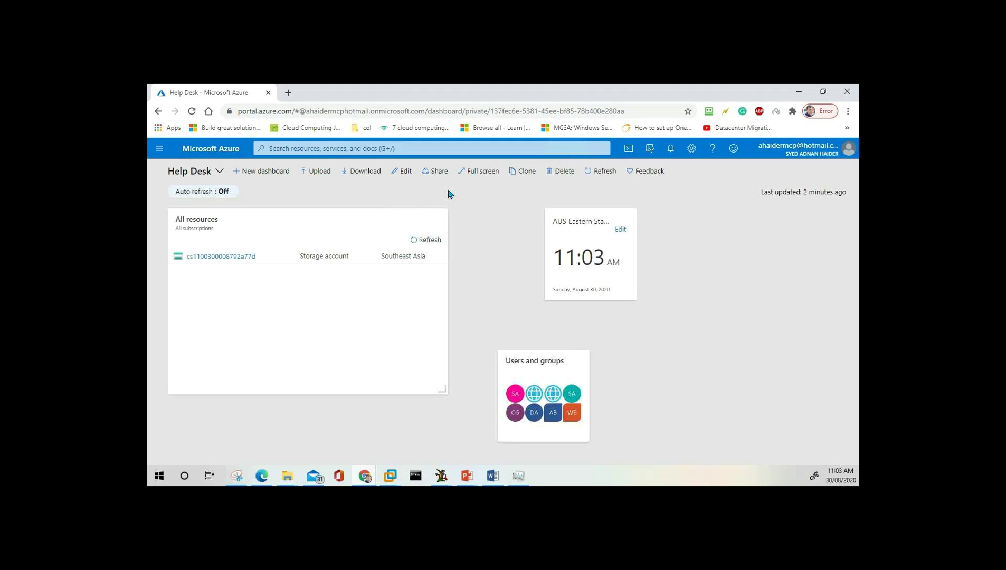
Publish the Help Desk dashboard as a shared resource and open its Access Control page.
{"action": "left_click", "coordinate": [438, 173]}
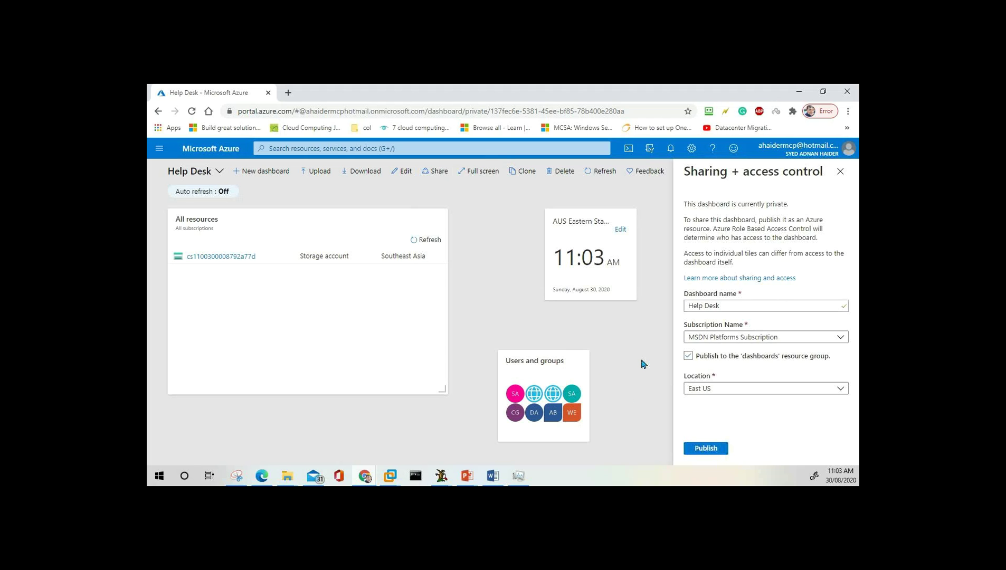
{"action": "left_click", "coordinate": [710, 450]}
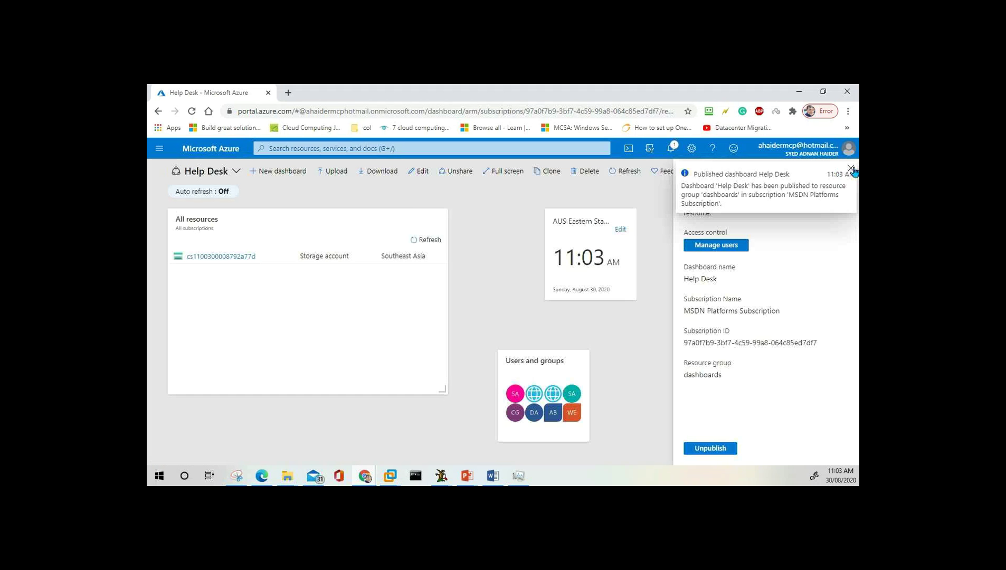
{"action": "left_click", "coordinate": [852, 169]}
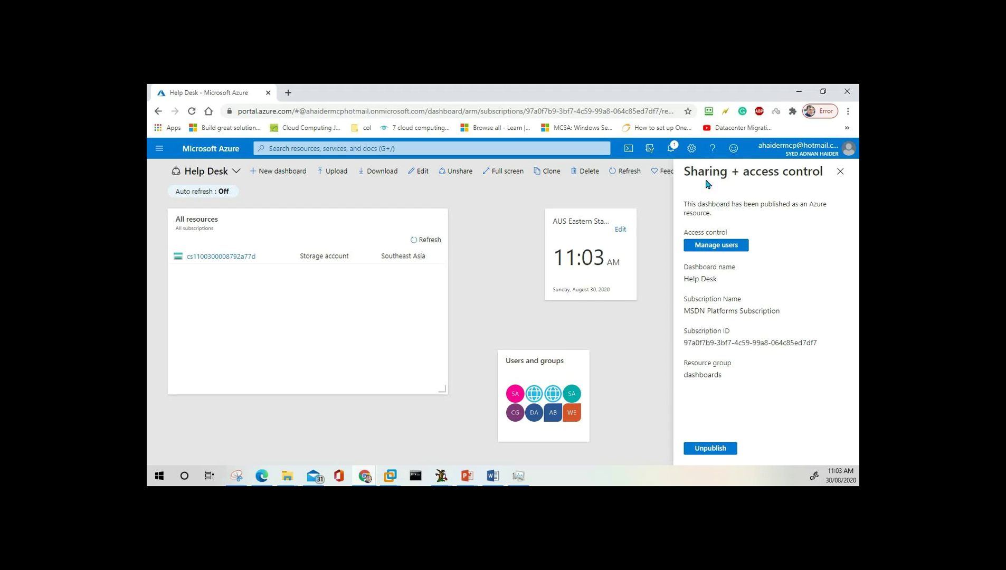
{"action": "left_click", "coordinate": [711, 251]}
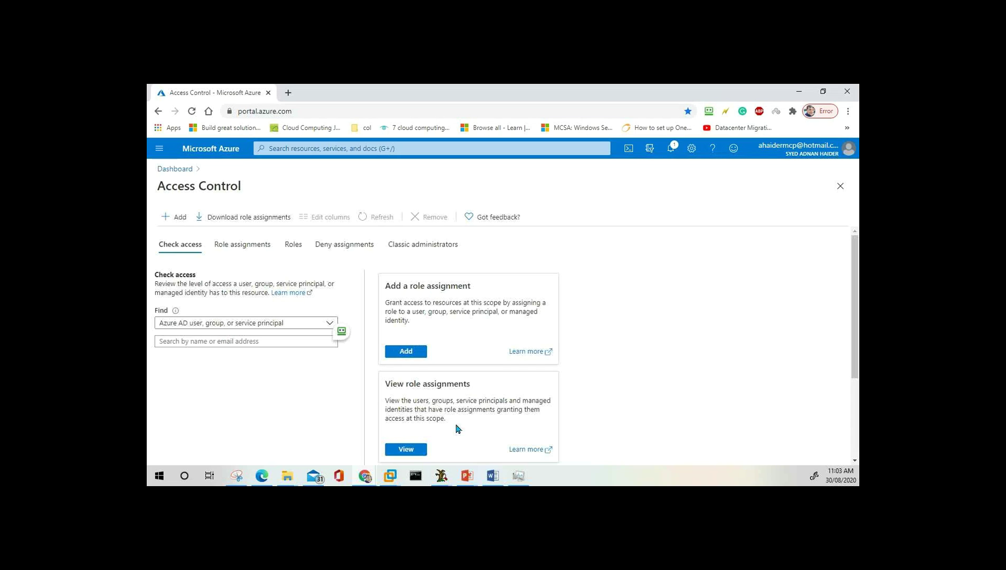
{"action": "scroll", "coordinate": [458, 428], "scroll_direction": "down", "scroll_amount": 2}
Search 'ah' in Check access and review the first guest's zero role and deny assignments.
{"action": "scroll", "coordinate": [457, 428], "scroll_direction": "up", "scroll_amount": 2}
{"action": "left_click", "coordinate": [277, 342]}
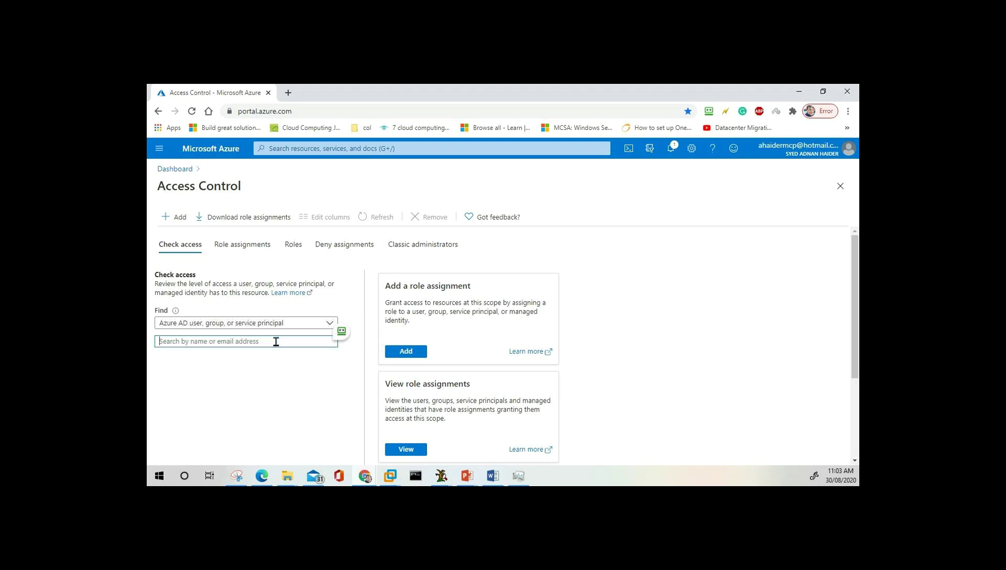
{"action": "type", "text": "a"}
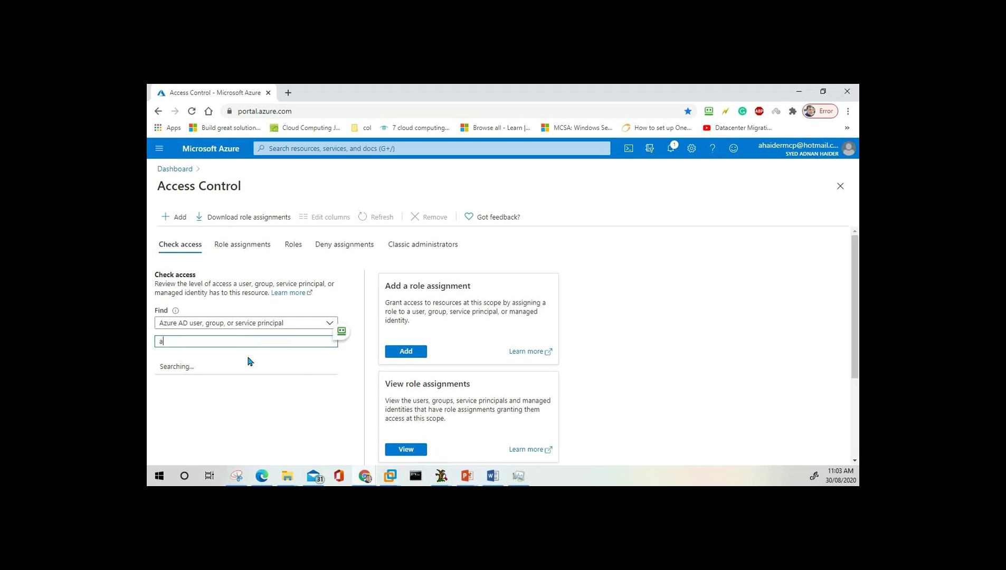
{"action": "type", "text": "h"}
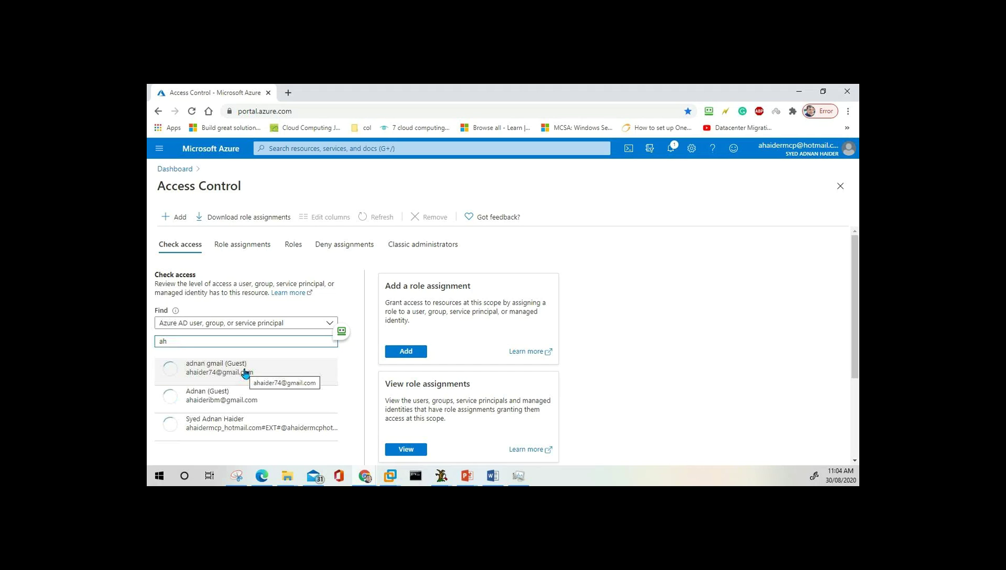
{"action": "left_click", "coordinate": [245, 373]}
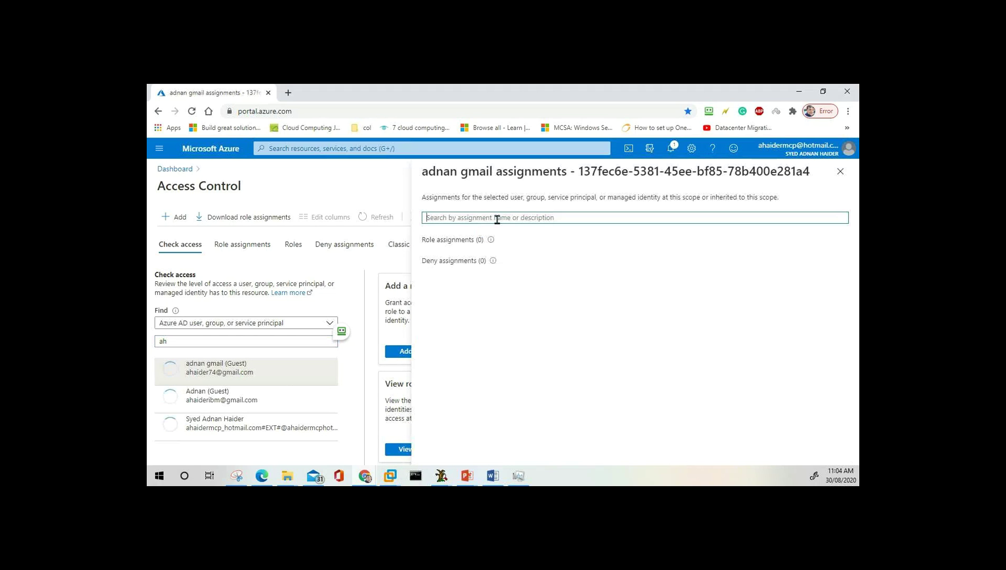
{"action": "left_click", "coordinate": [840, 175]}
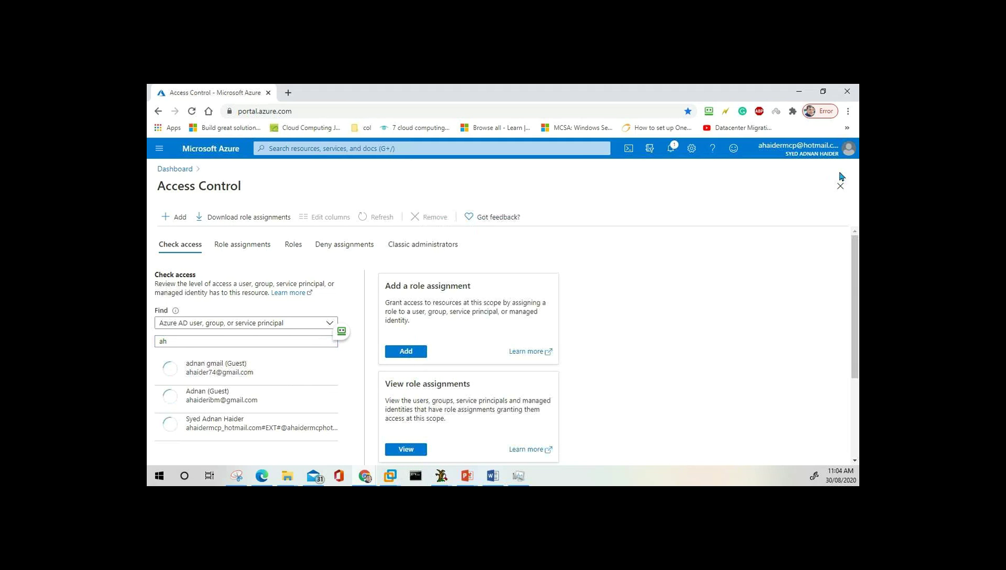
{"action": "left_click", "coordinate": [162, 150]}
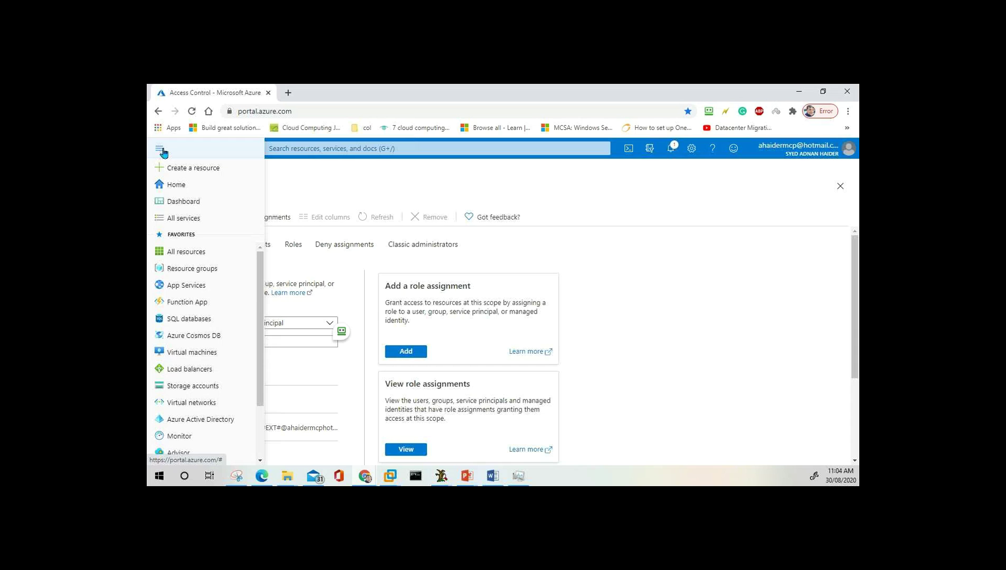
Visit the Help Desk dashboard briefly, then return to the Azure Home page.
{"action": "left_click", "coordinate": [195, 203]}
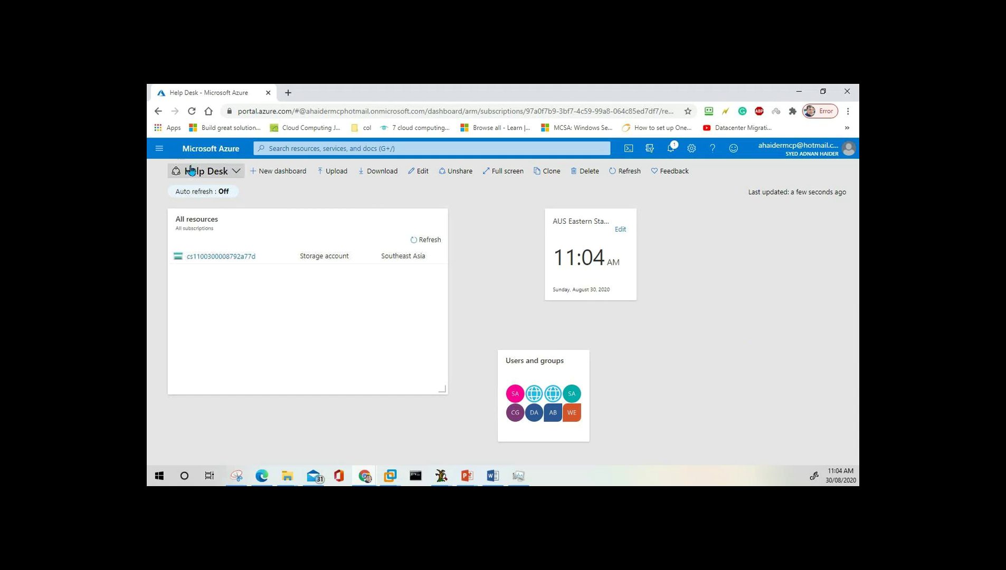
{"action": "left_click", "coordinate": [160, 148]}
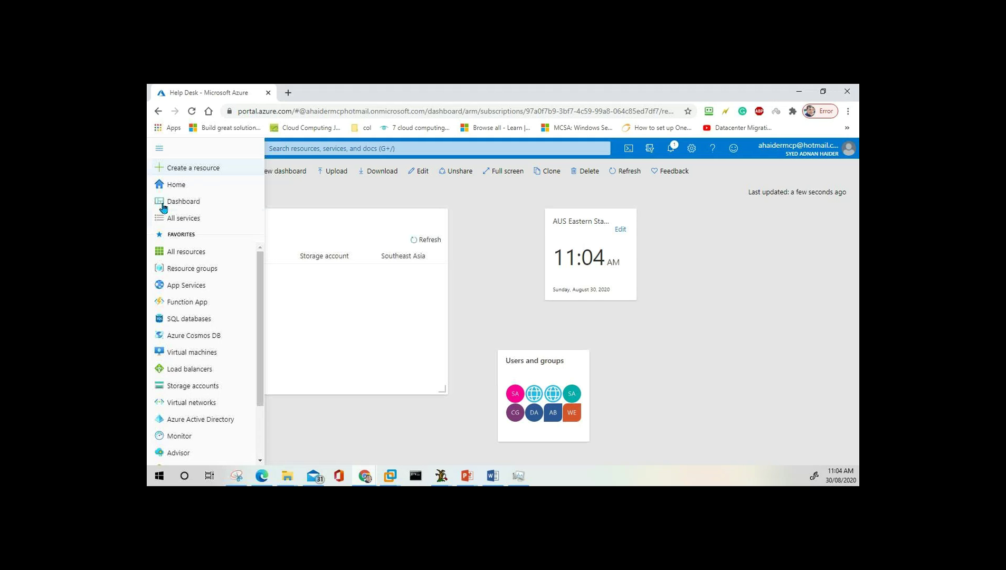
{"action": "left_click", "coordinate": [177, 187]}
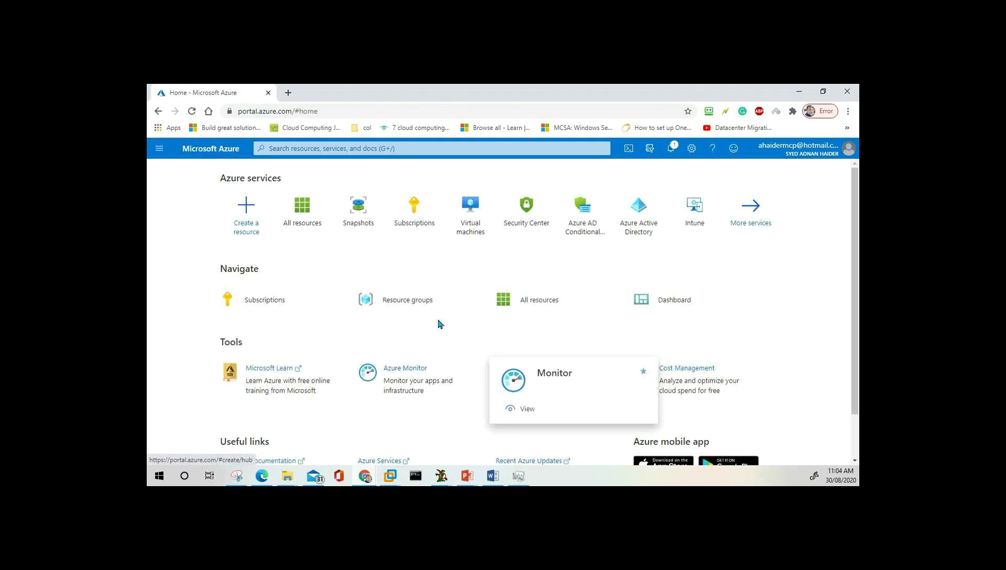
Bring up the full categorized All services list.
{"action": "left_click", "coordinate": [159, 150]}
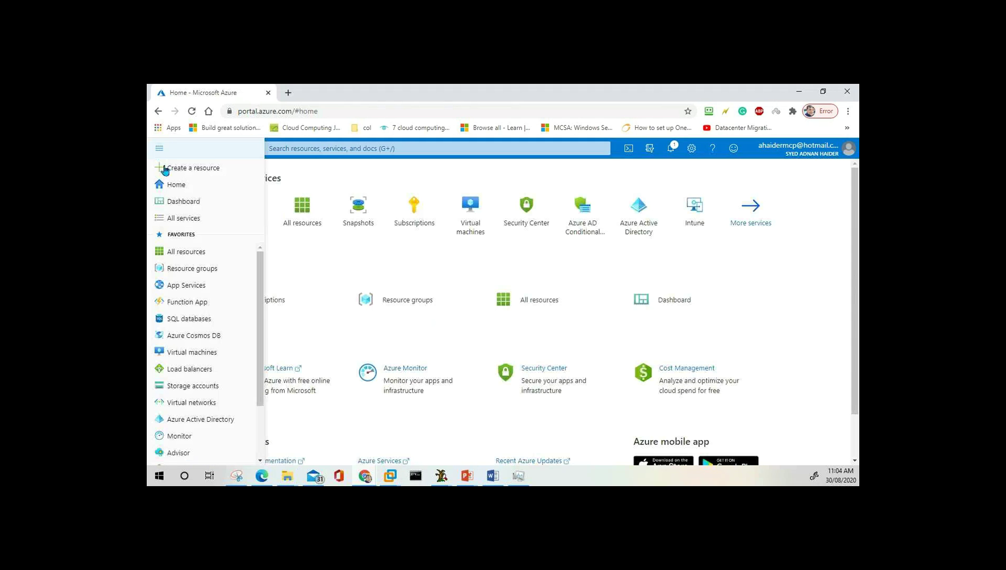
{"action": "left_click", "coordinate": [188, 223]}
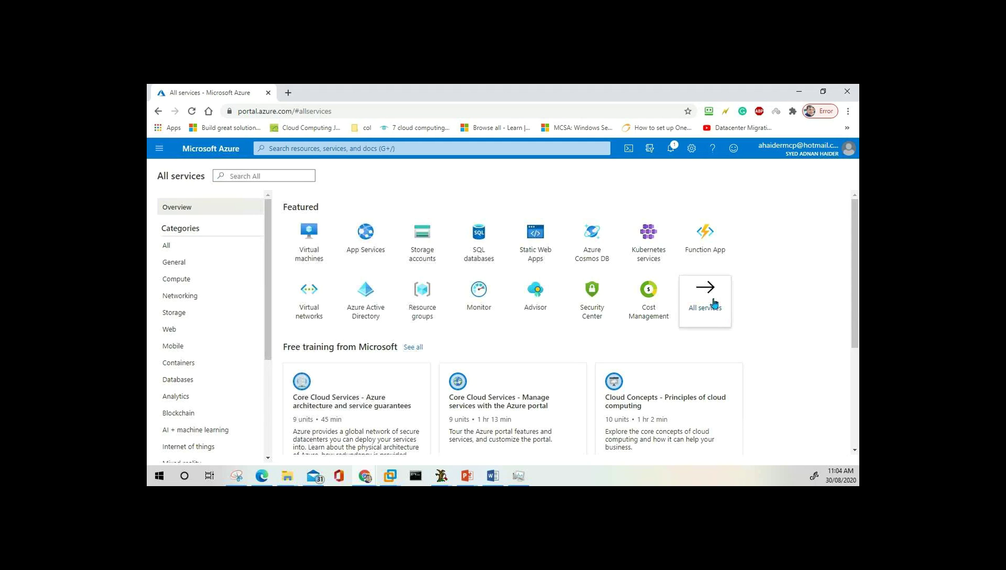
{"action": "left_click", "coordinate": [713, 302]}
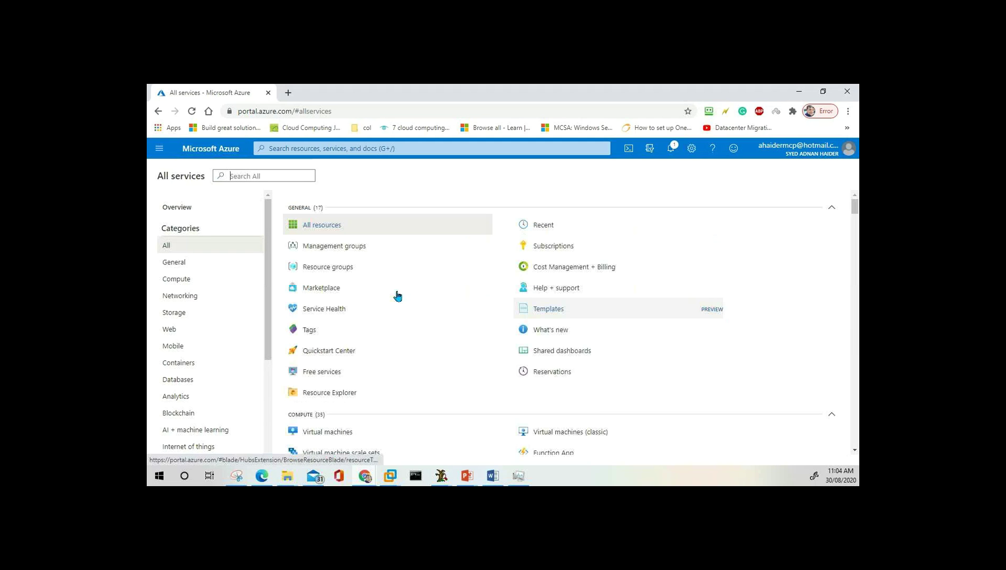
{"action": "mouse_move", "coordinate": [397, 296]}
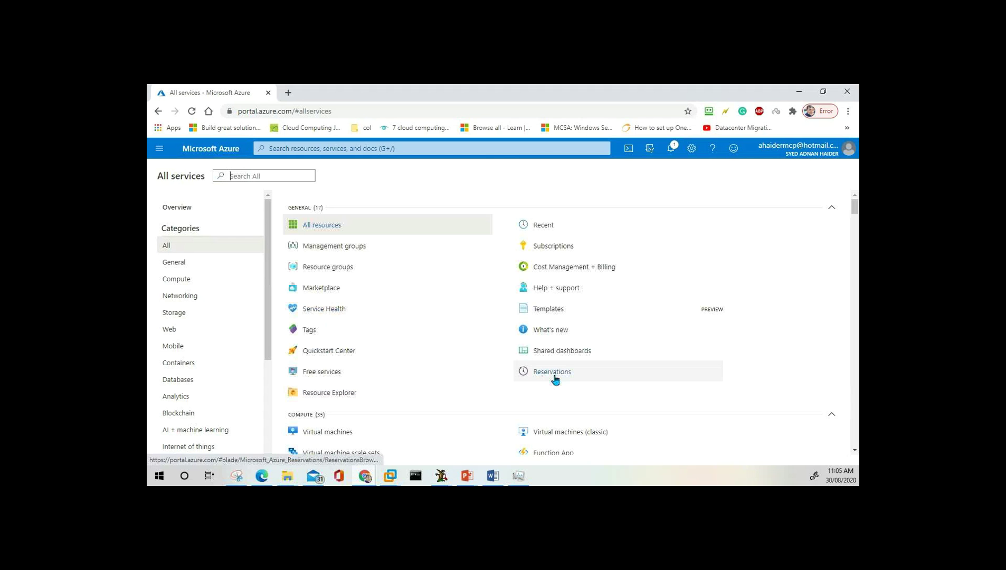
{"action": "mouse_move", "coordinate": [555, 379]}
Scroll through the service categories back to Compute and open Availability sets.
{"action": "scroll", "coordinate": [555, 380], "scroll_direction": "down", "scroll_amount": 4}
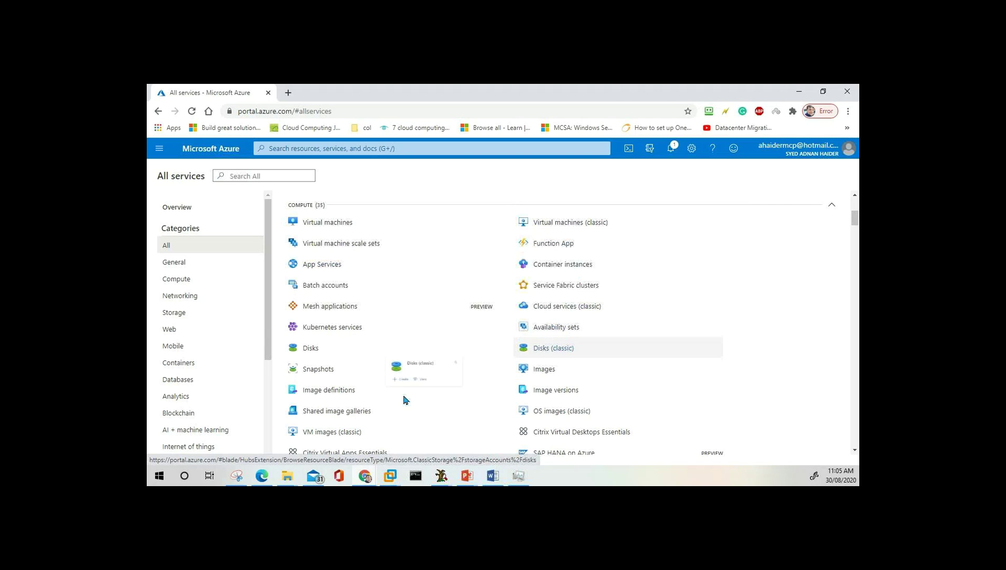
{"action": "scroll", "coordinate": [315, 396], "scroll_direction": "down", "scroll_amount": 3}
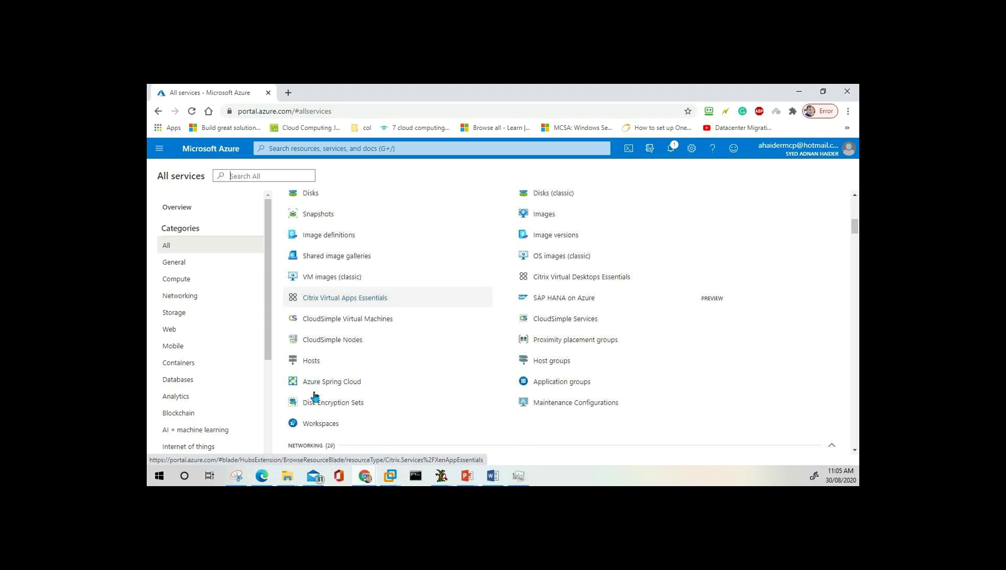
{"action": "scroll", "coordinate": [315, 396], "scroll_direction": "down", "scroll_amount": 3}
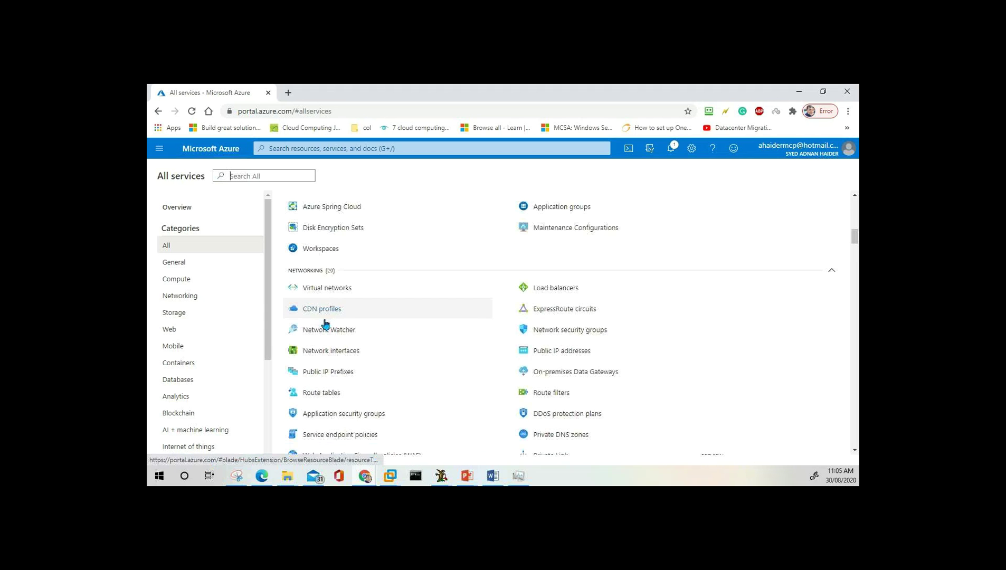
{"action": "scroll", "coordinate": [457, 307], "scroll_direction": "down", "scroll_amount": 2}
{"action": "scroll", "coordinate": [353, 341], "scroll_direction": "down", "scroll_amount": 5}
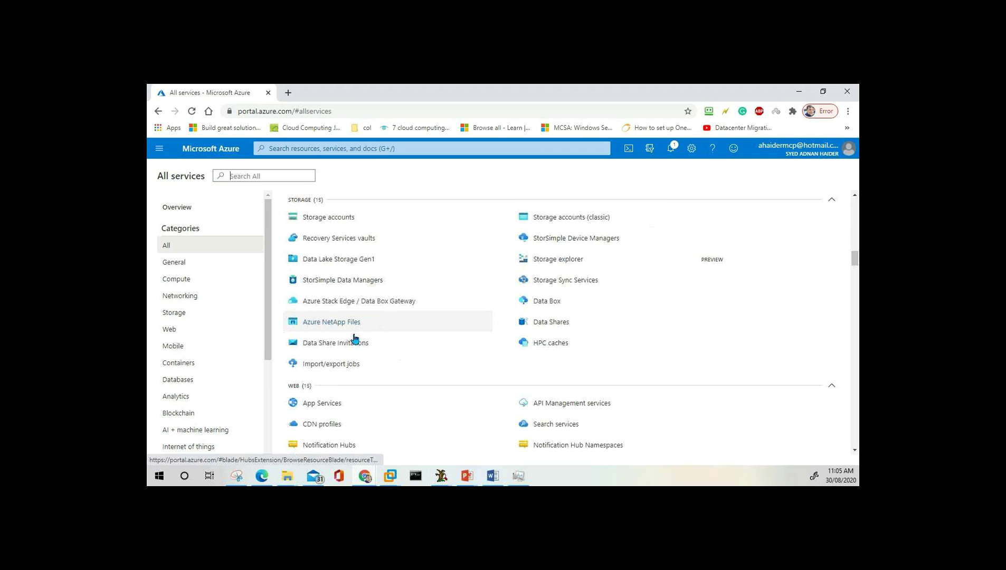
{"action": "scroll", "coordinate": [353, 435], "scroll_direction": "down", "scroll_amount": 3}
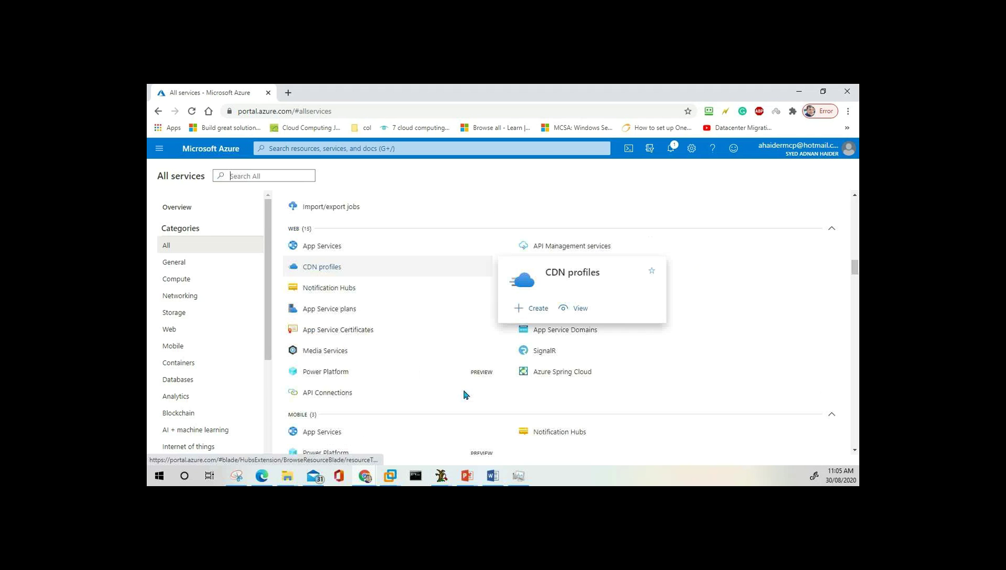
{"action": "scroll", "coordinate": [409, 375], "scroll_direction": "up", "scroll_amount": 5}
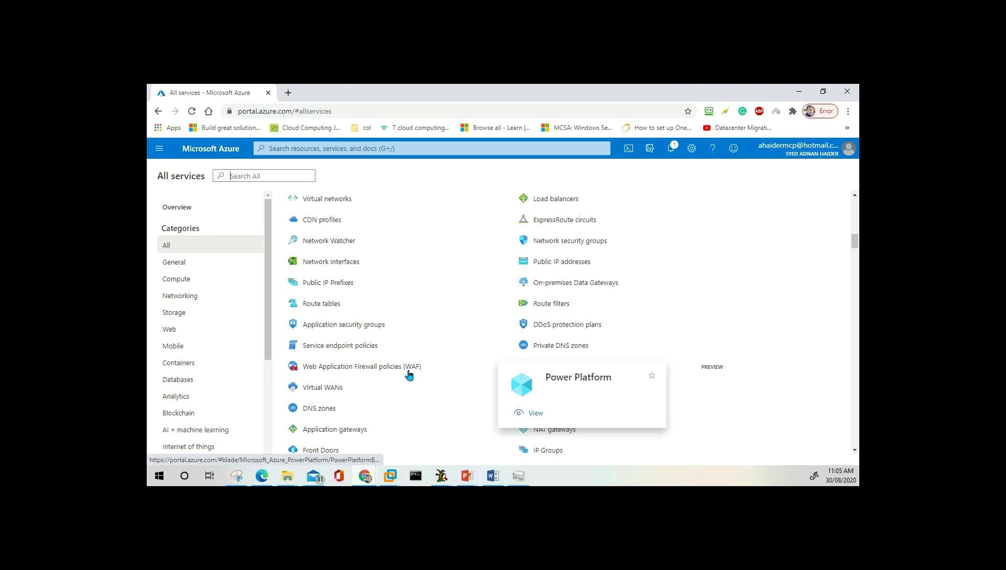
{"action": "scroll", "coordinate": [410, 376], "scroll_direction": "up", "scroll_amount": 10}
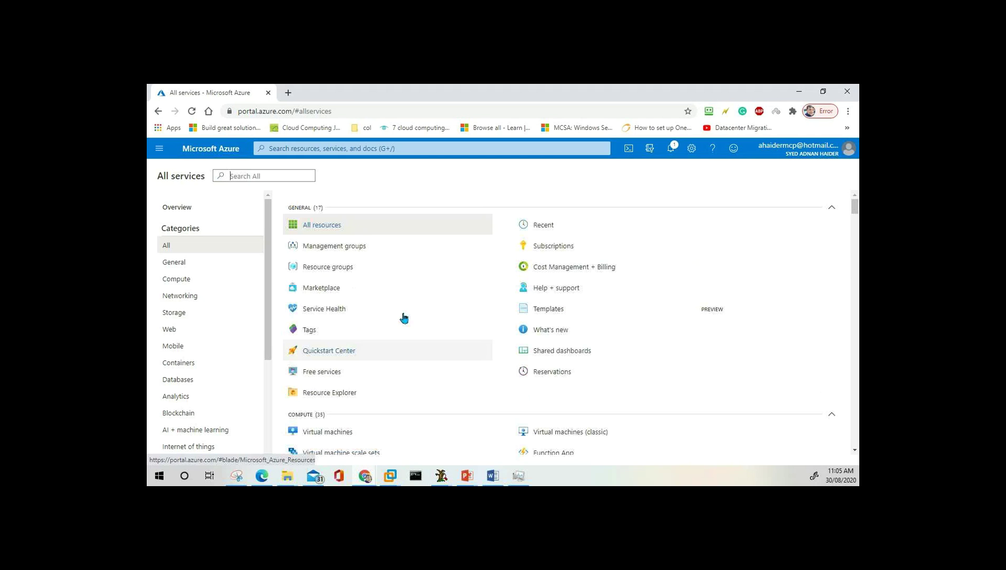
{"action": "left_click", "coordinate": [253, 175]}
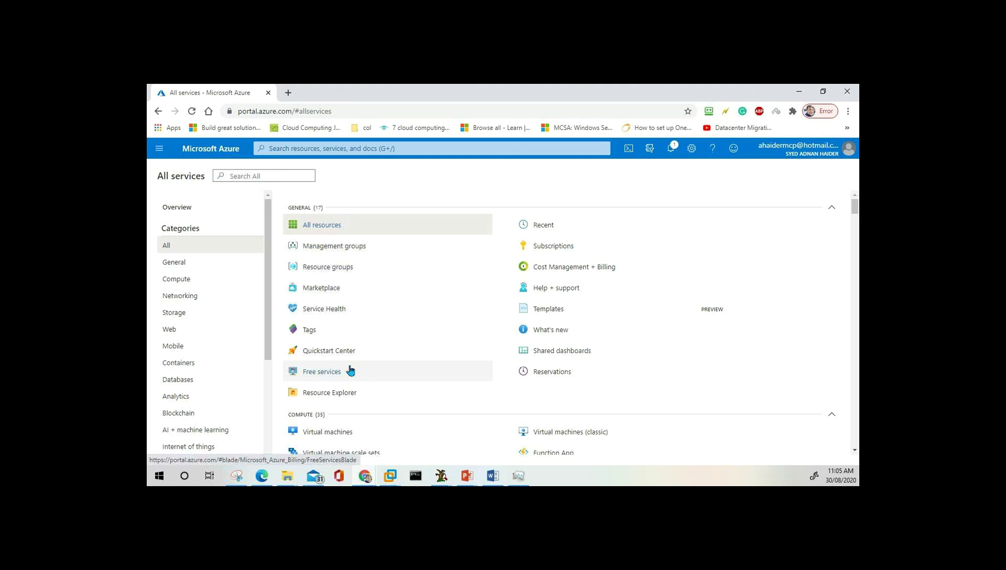
{"action": "scroll", "coordinate": [350, 372], "scroll_direction": "down", "scroll_amount": 4}
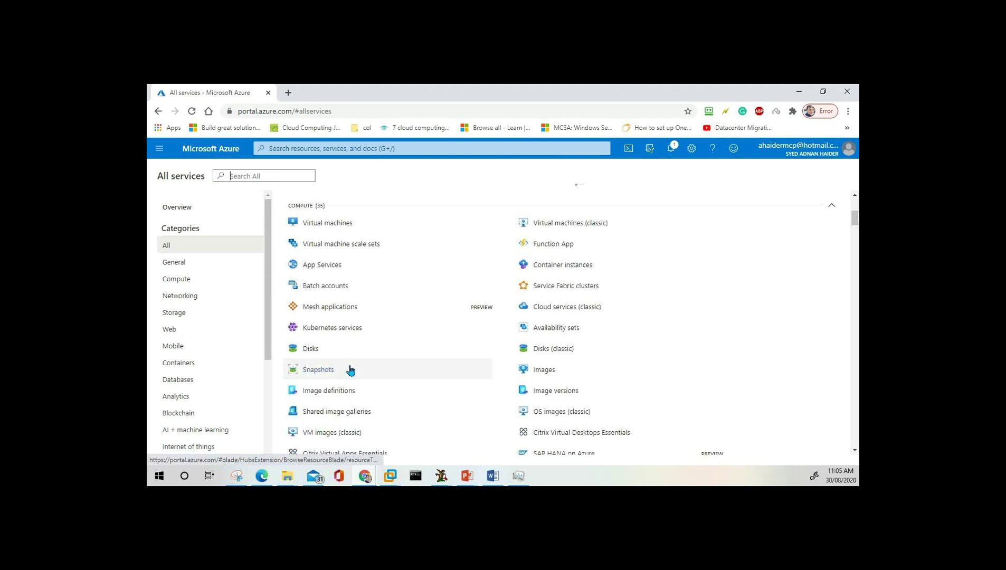
{"action": "left_click", "coordinate": [565, 330]}
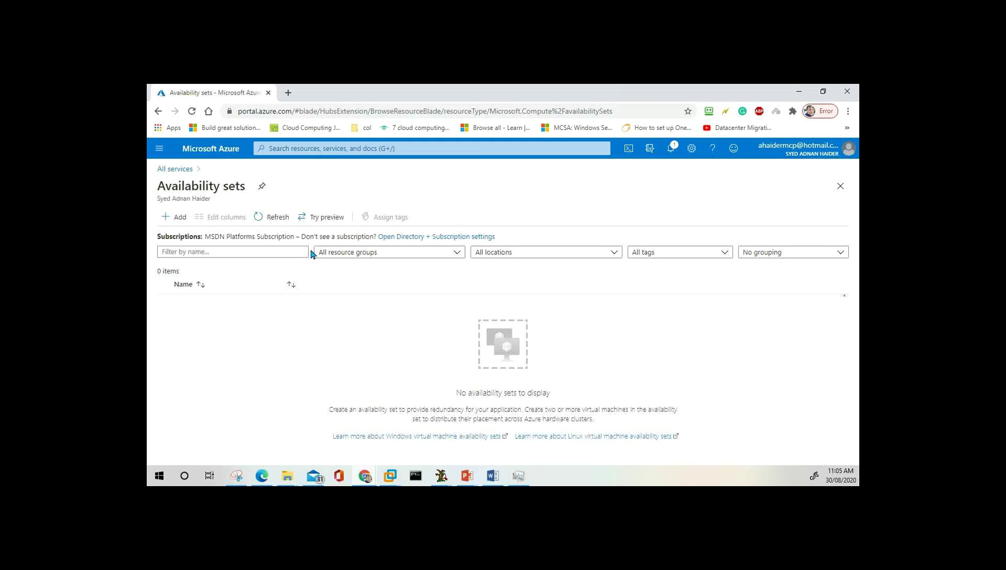
{"action": "left_click", "coordinate": [261, 189]}
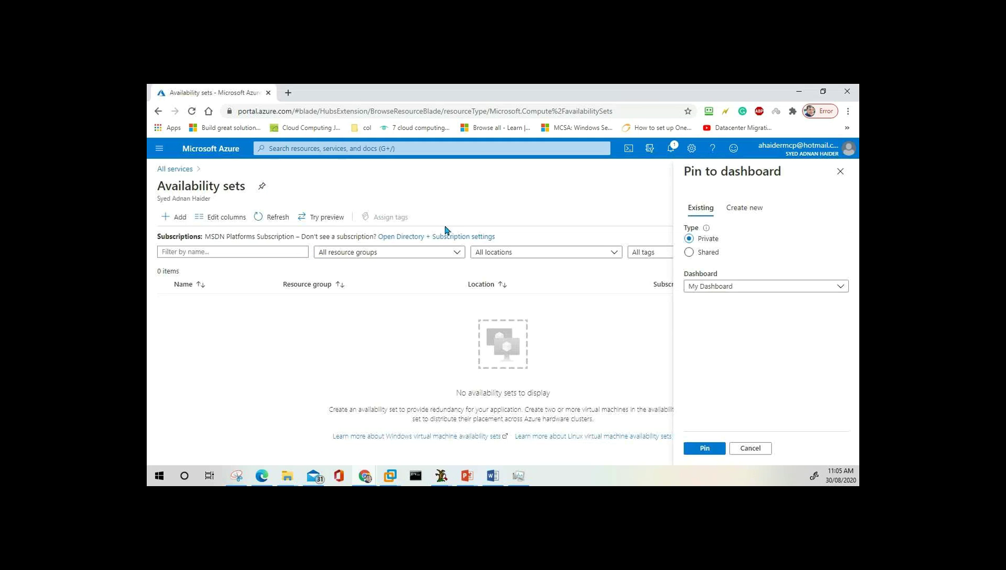
{"action": "left_click", "coordinate": [750, 289]}
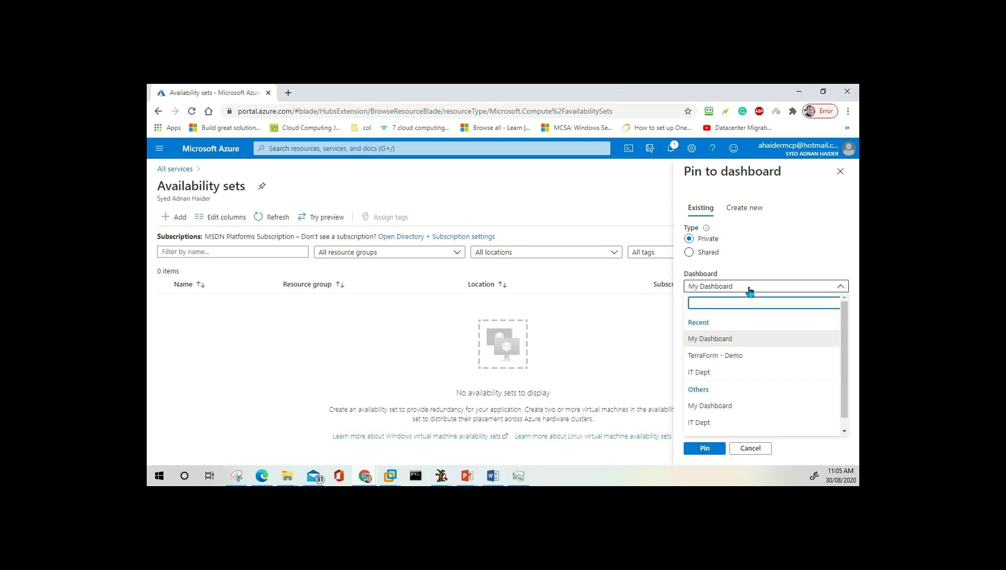
{"action": "left_click", "coordinate": [751, 289]}
{"action": "left_click", "coordinate": [733, 290]}
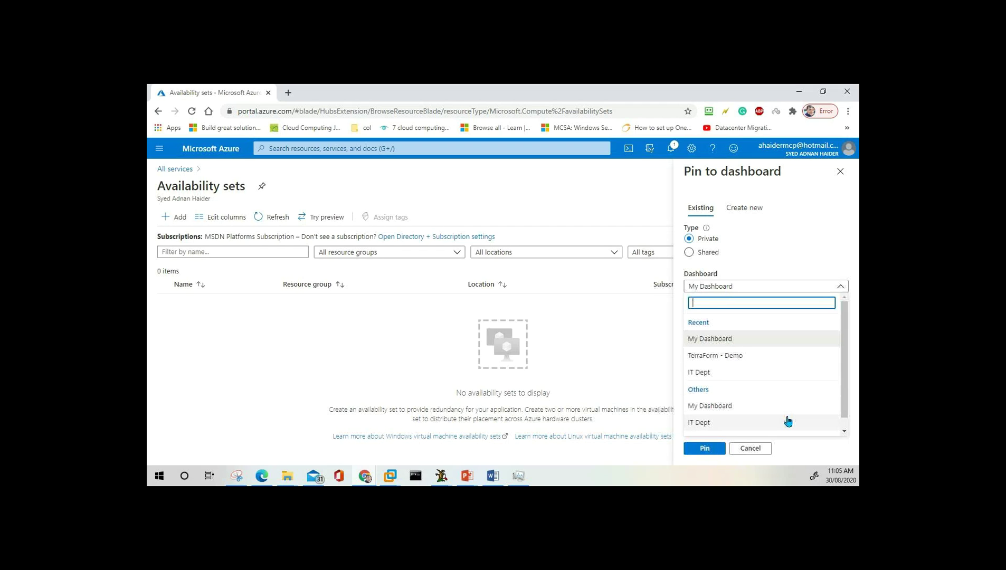
{"action": "scroll", "coordinate": [842, 388], "scroll_direction": "down", "scroll_amount": 1}
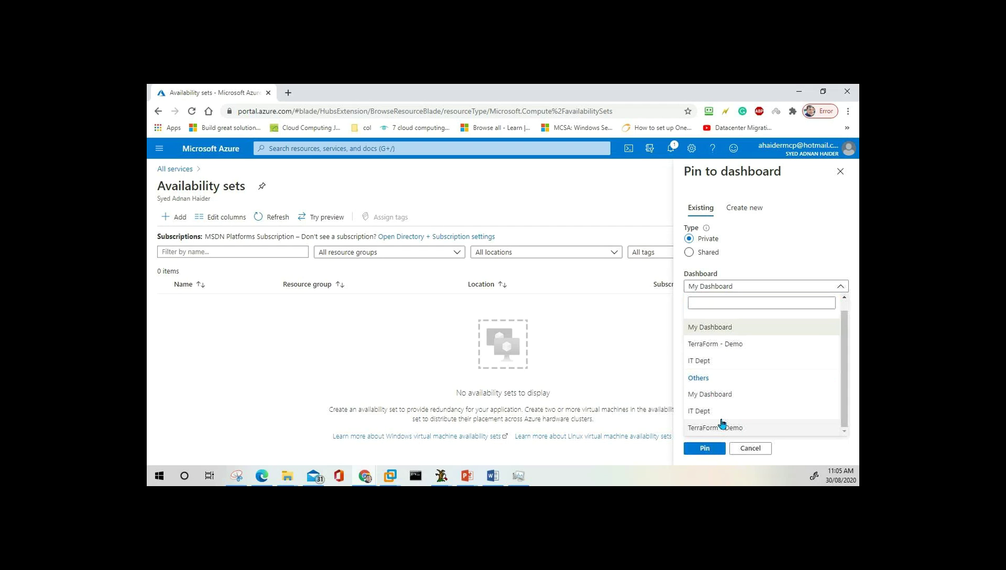
{"action": "scroll", "coordinate": [848, 389], "scroll_direction": "up", "scroll_amount": 1}
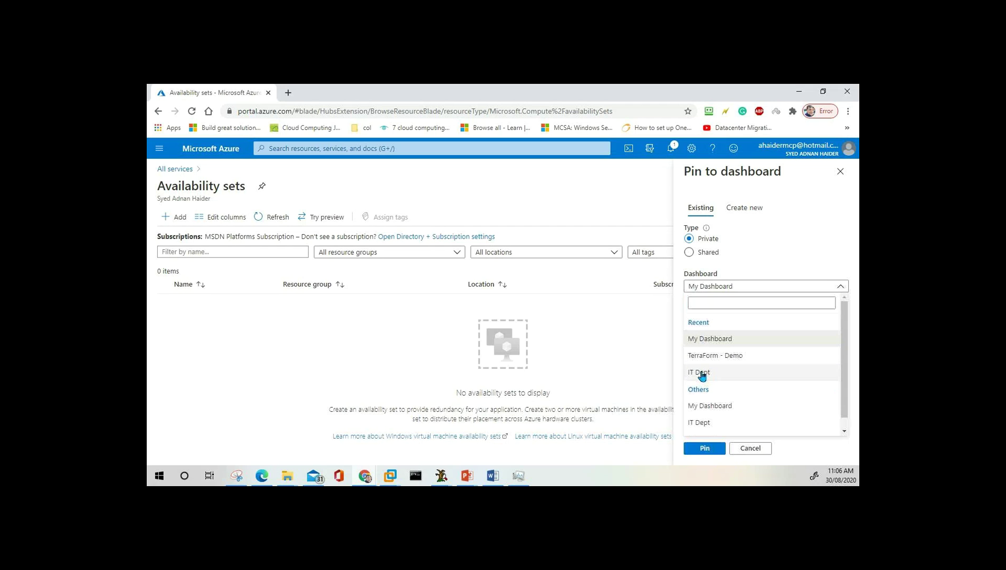
{"action": "left_click", "coordinate": [771, 289]}
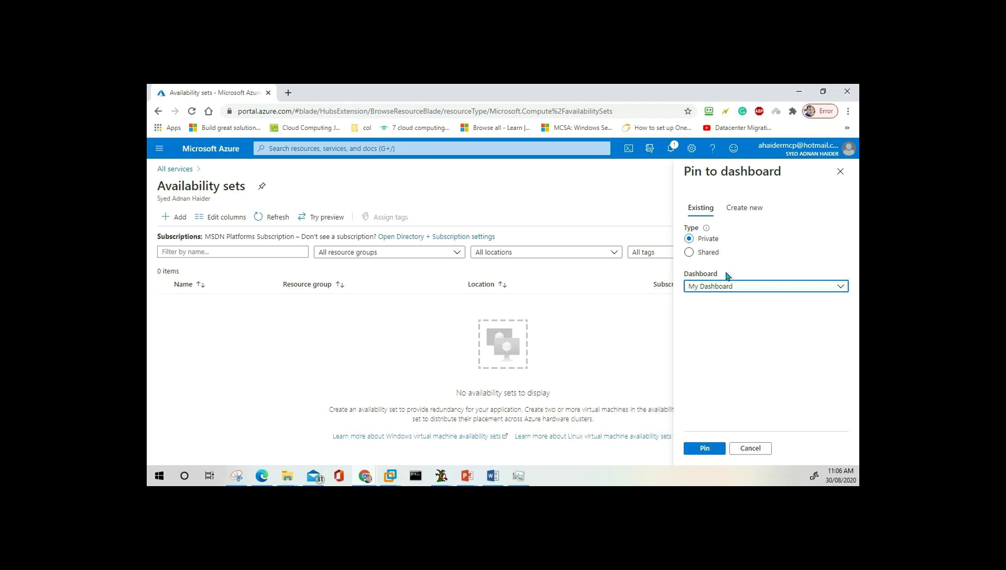
Toggle the pin target to Shared and back to Private, then close Pin to dashboard unpinned.
{"action": "left_click", "coordinate": [691, 252]}
{"action": "left_click", "coordinate": [745, 328]}
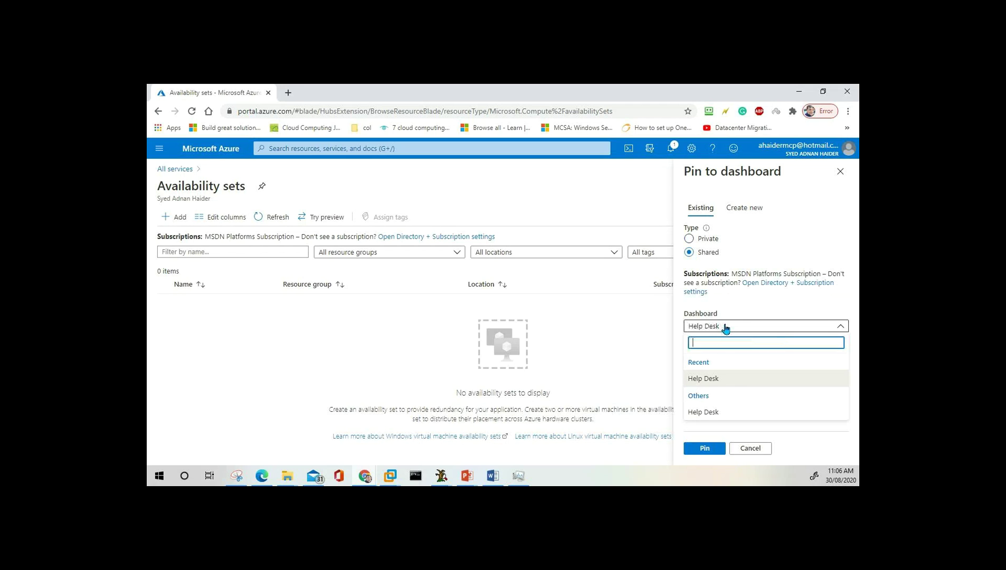
{"action": "left_click", "coordinate": [707, 245]}
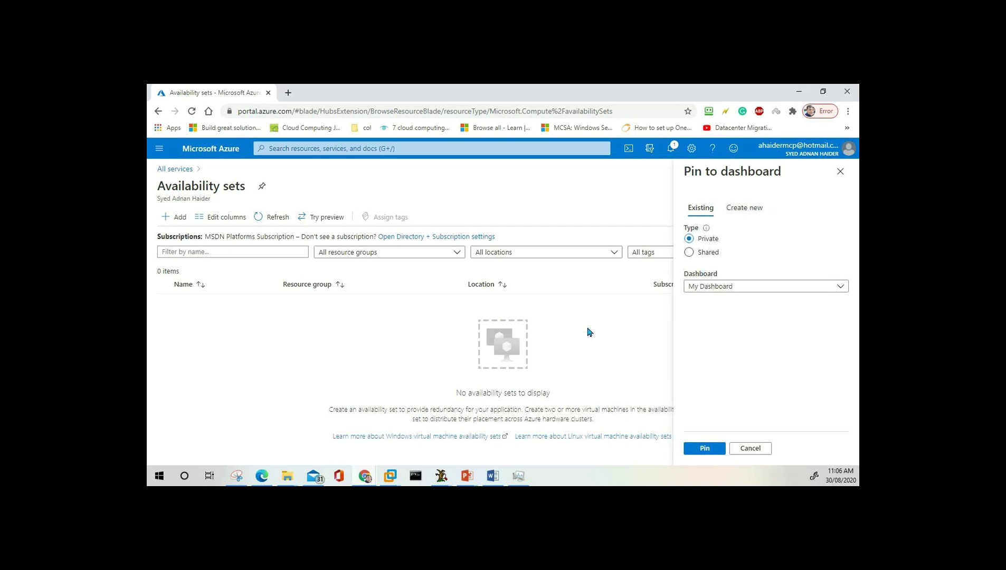
{"action": "left_click", "coordinate": [160, 150]}
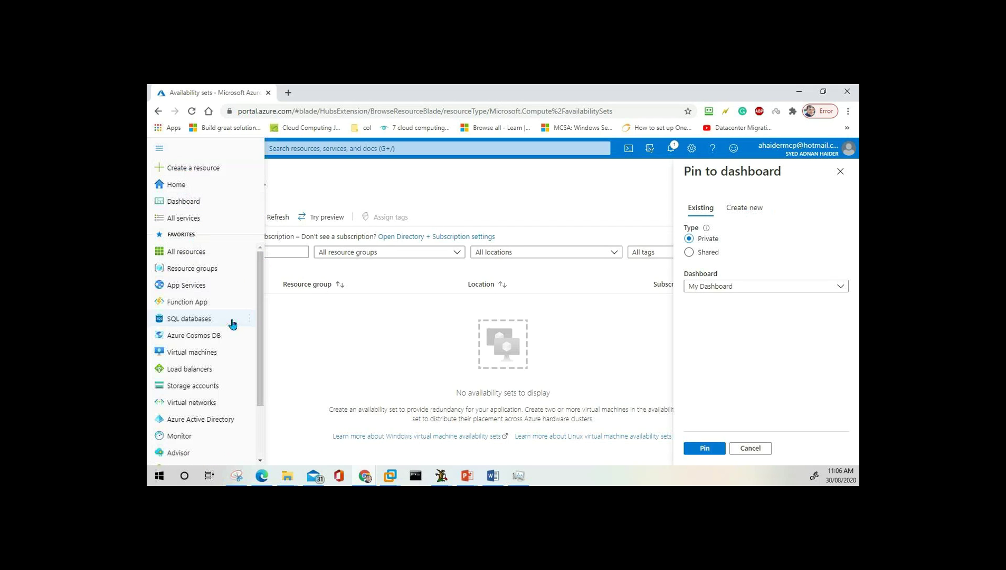
{"action": "left_click", "coordinate": [438, 334]}
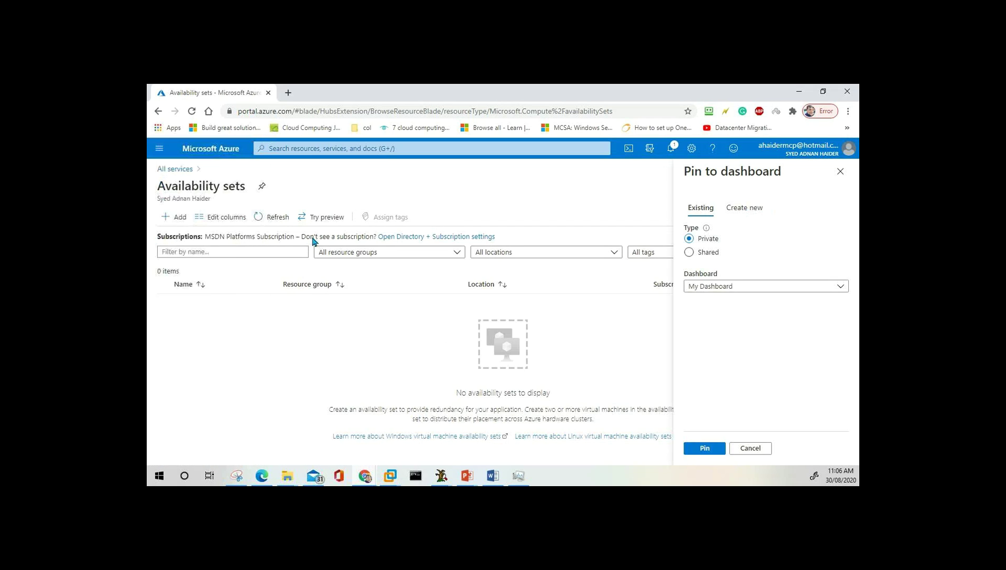
{"action": "left_click", "coordinate": [159, 152]}
{"action": "left_click", "coordinate": [841, 171]}
{"action": "left_click", "coordinate": [841, 171]}
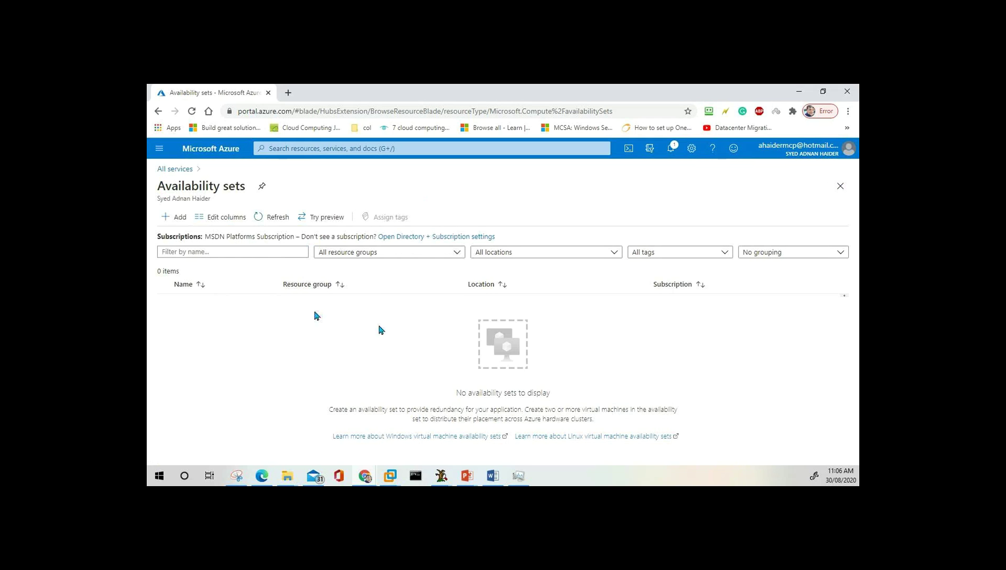
Return from Availability sets to the Azure Home page through the portal menu.
{"action": "left_click", "coordinate": [163, 152]}
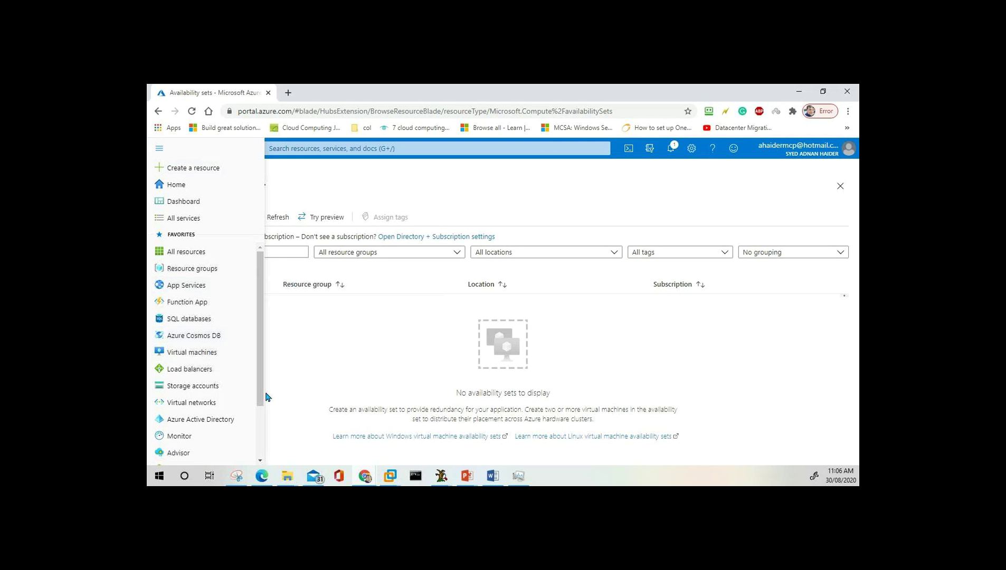
{"action": "mouse_move", "coordinate": [261, 397]}
{"action": "left_mouse_down"}
{"action": "mouse_move", "coordinate": [262, 408]}
{"action": "mouse_move", "coordinate": [260, 377]}
{"action": "left_mouse_up"}
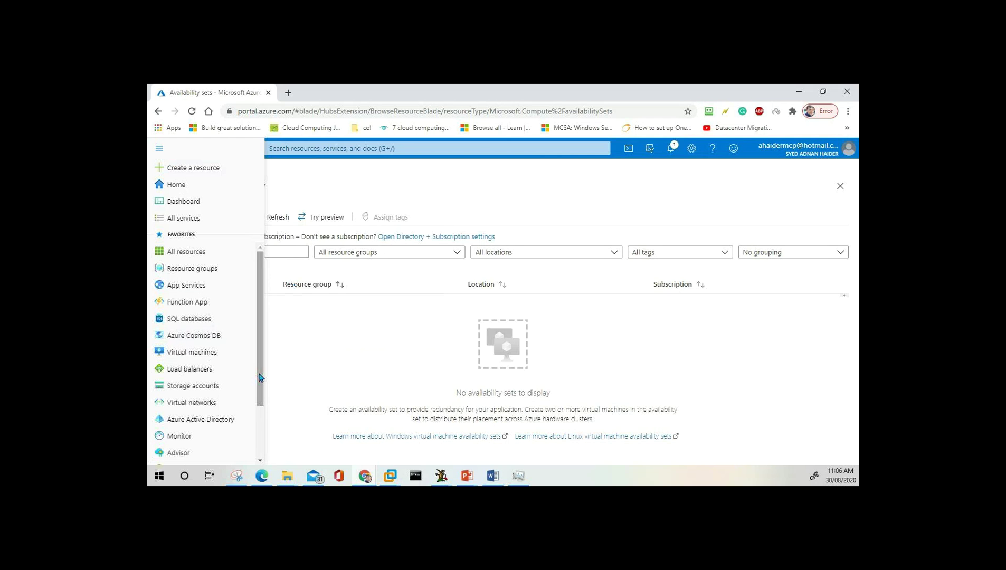
{"action": "left_click", "coordinate": [372, 326]}
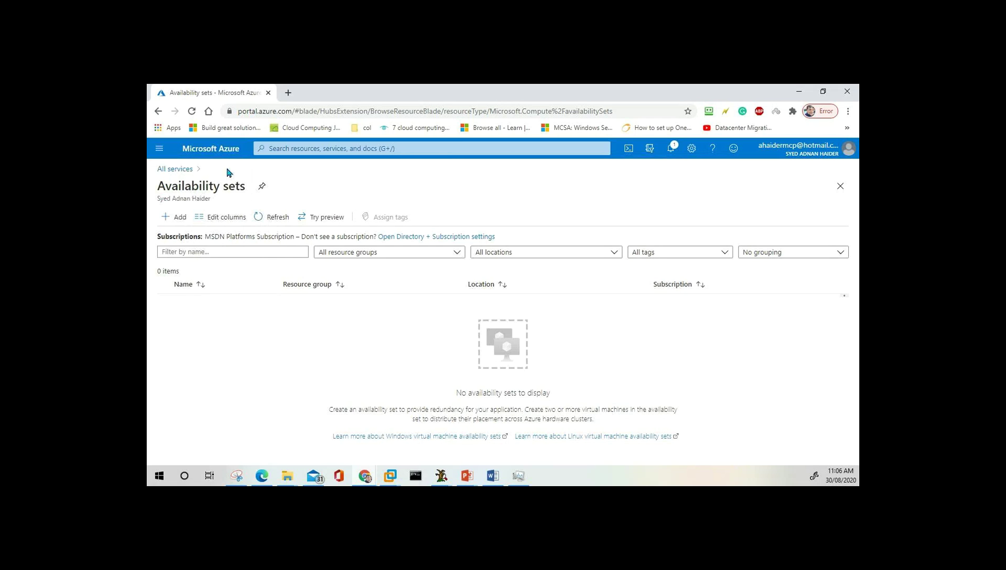
{"action": "left_click", "coordinate": [159, 149]}
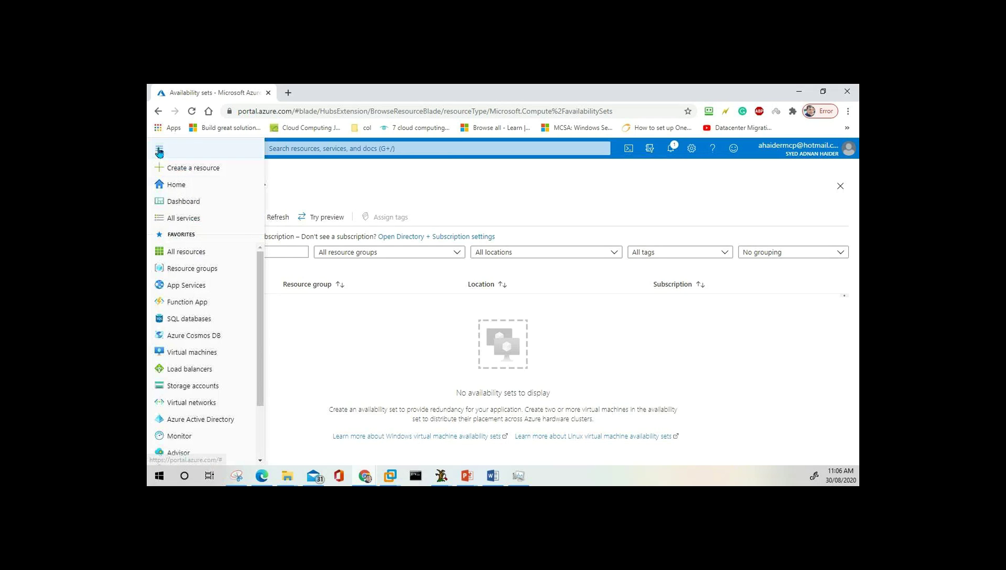
{"action": "left_click", "coordinate": [178, 185]}
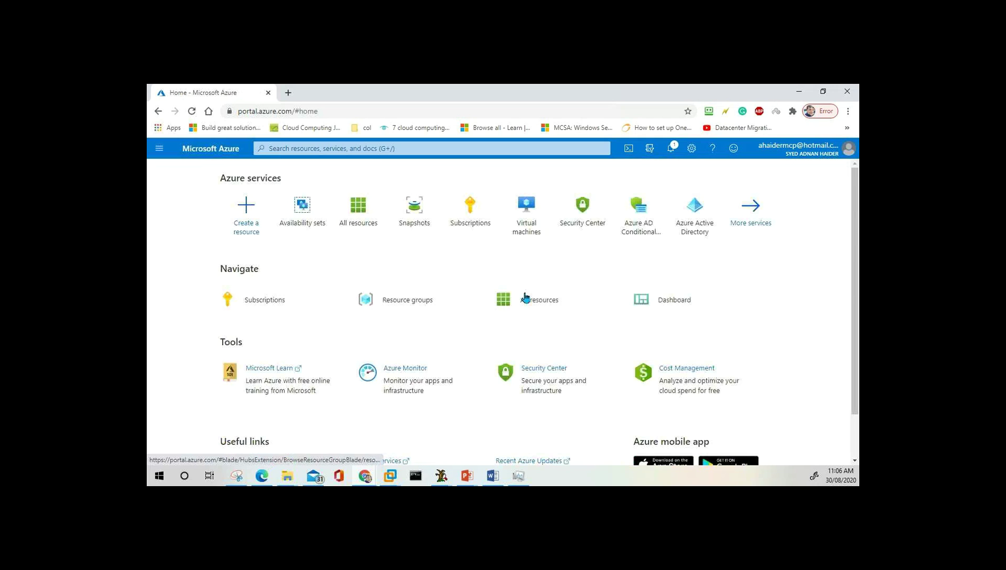
Open All resources, listing the Help Desk shared dashboard and a storage account.
{"action": "left_click", "coordinate": [542, 311]}
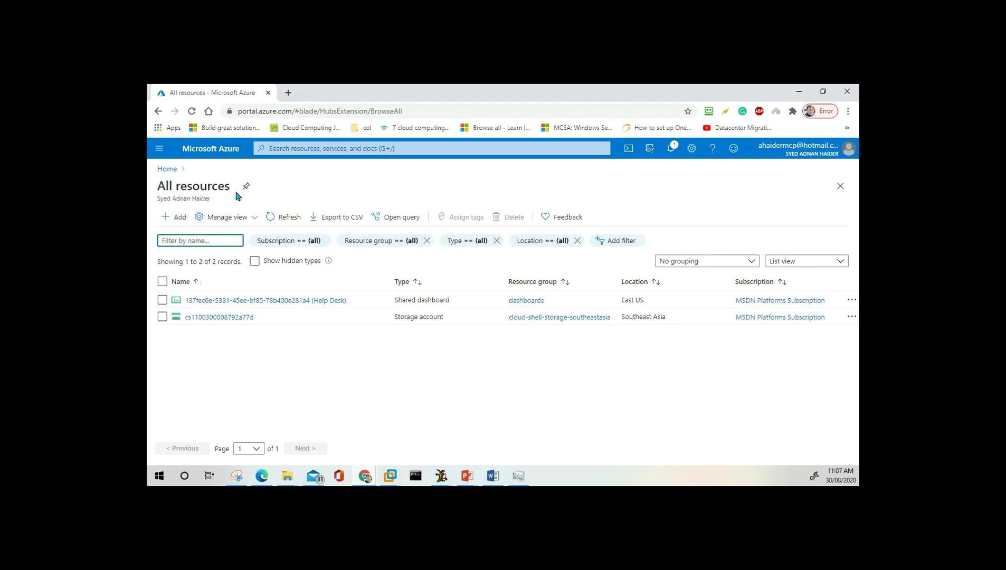
{"action": "left_click", "coordinate": [160, 151]}
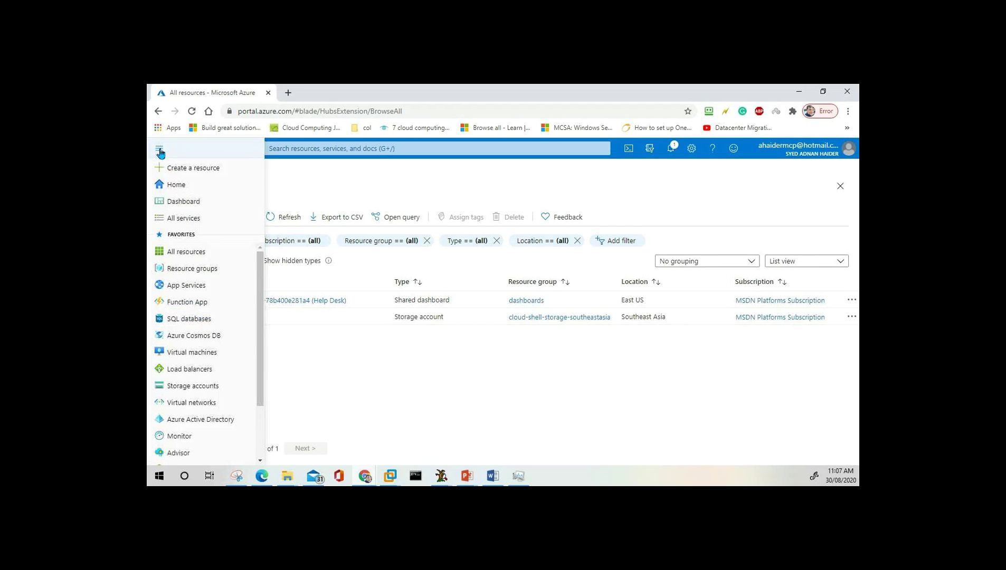
{"action": "mouse_move", "coordinate": [191, 357]}
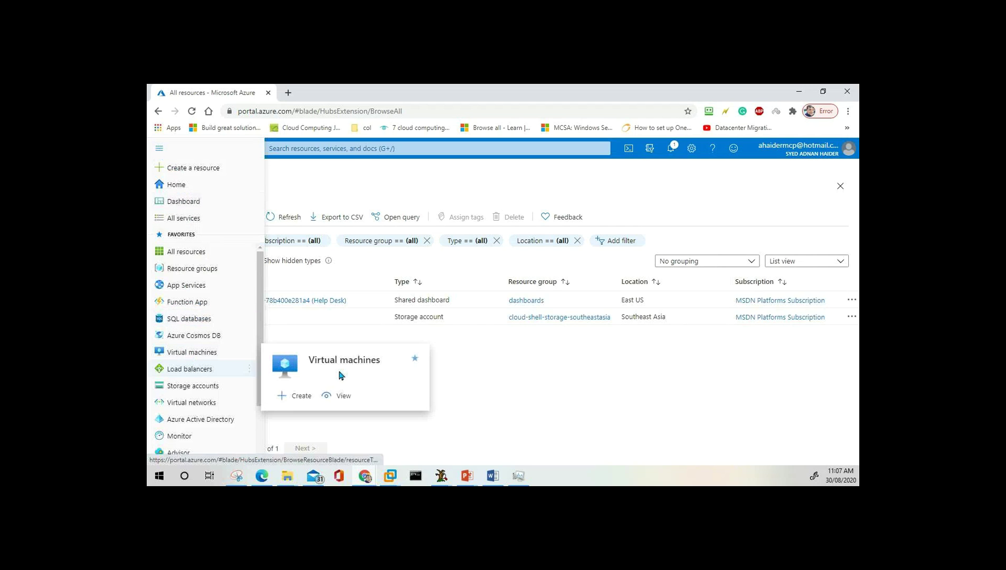
{"action": "left_click", "coordinate": [491, 373]}
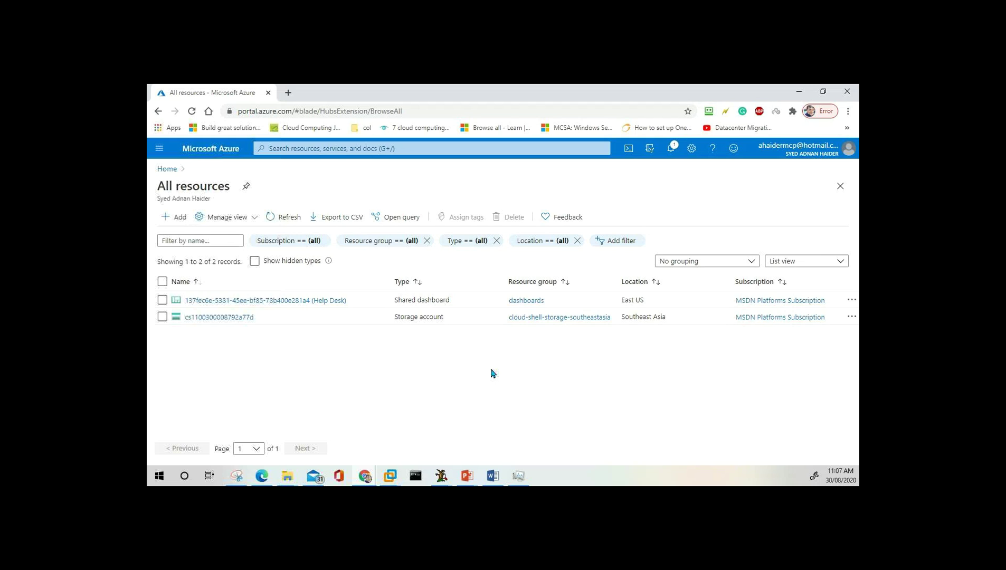
Search 'vir' and cancel it, then open the New resource page.
{"action": "left_click", "coordinate": [301, 145]}
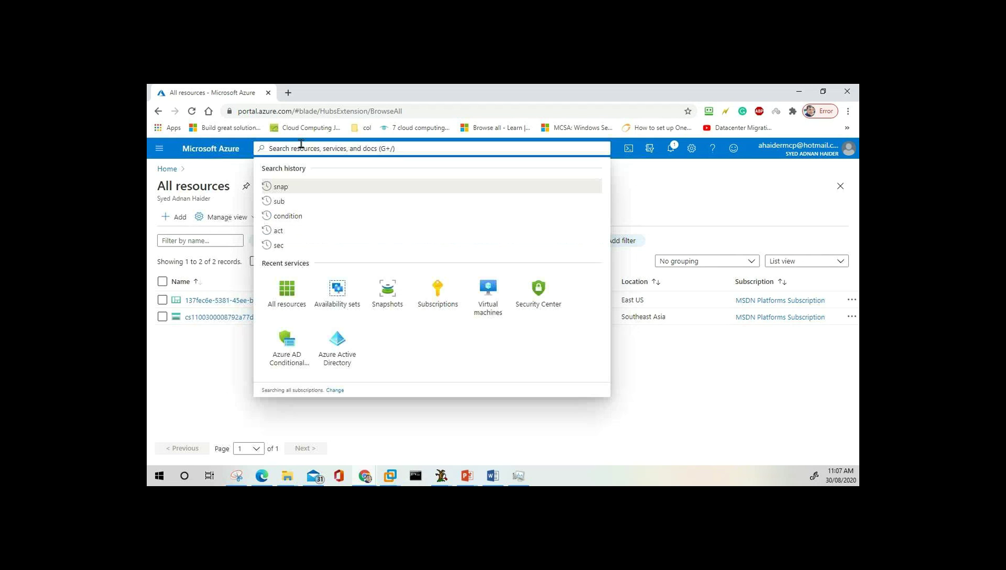
{"action": "type", "text": "vir"}
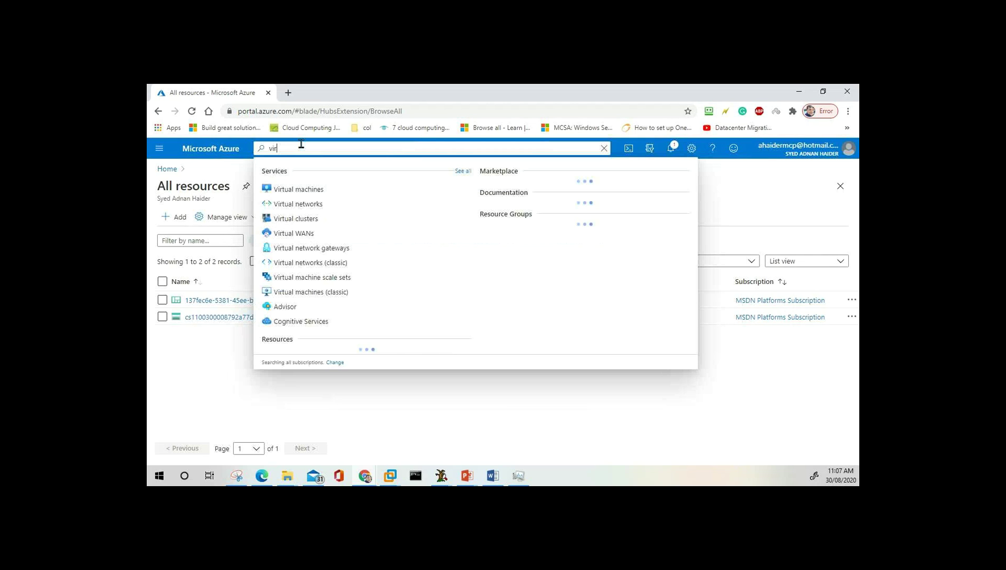
{"action": "left_click", "coordinate": [201, 387]}
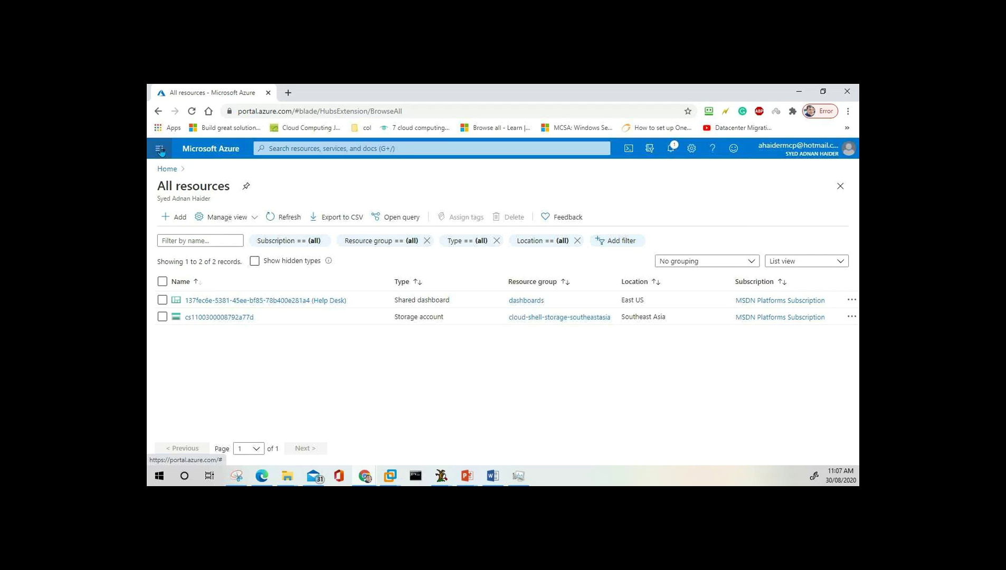
{"action": "left_click", "coordinate": [160, 150]}
{"action": "mouse_move", "coordinate": [211, 359]}
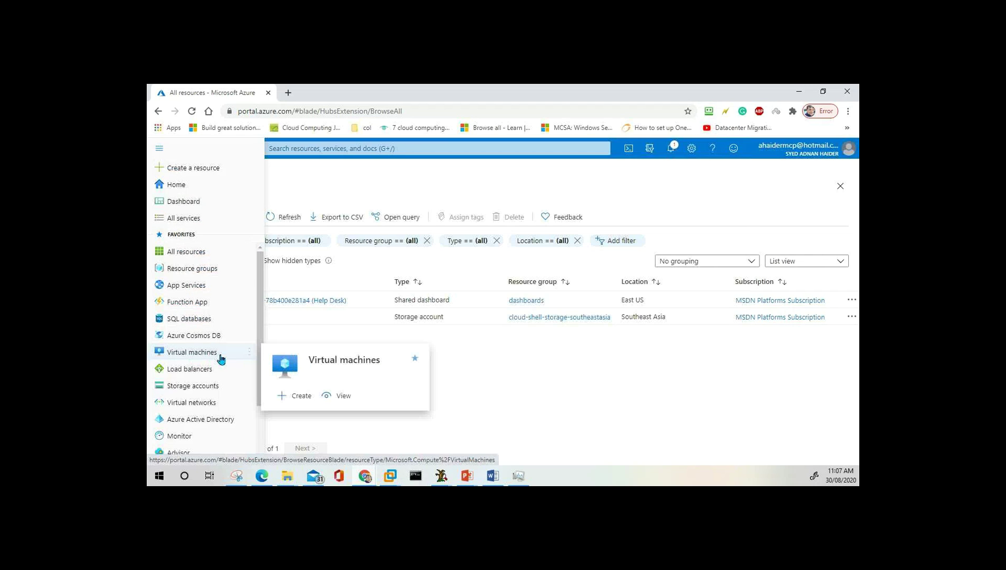
{"action": "left_click", "coordinate": [221, 357]}
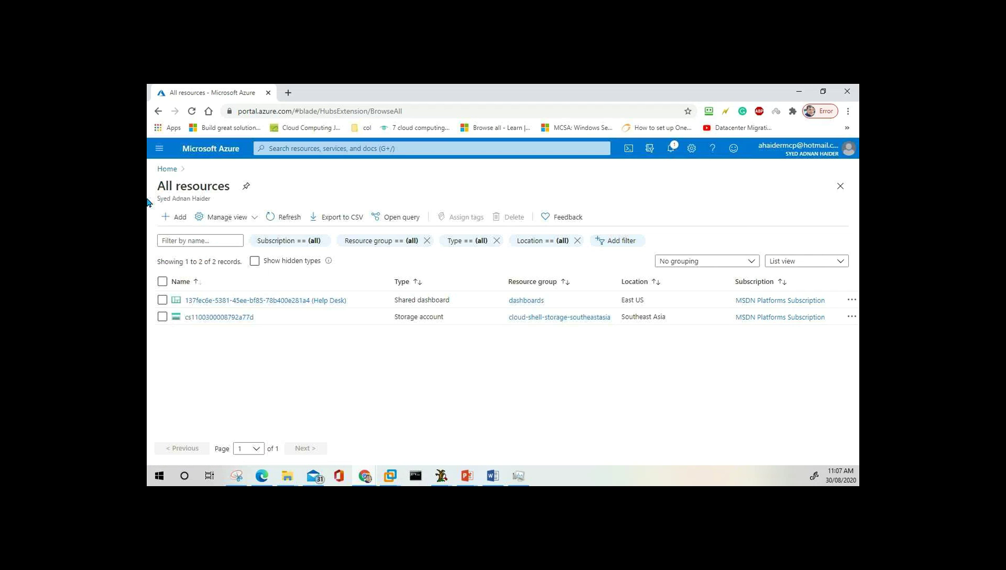
{"action": "left_click", "coordinate": [175, 218]}
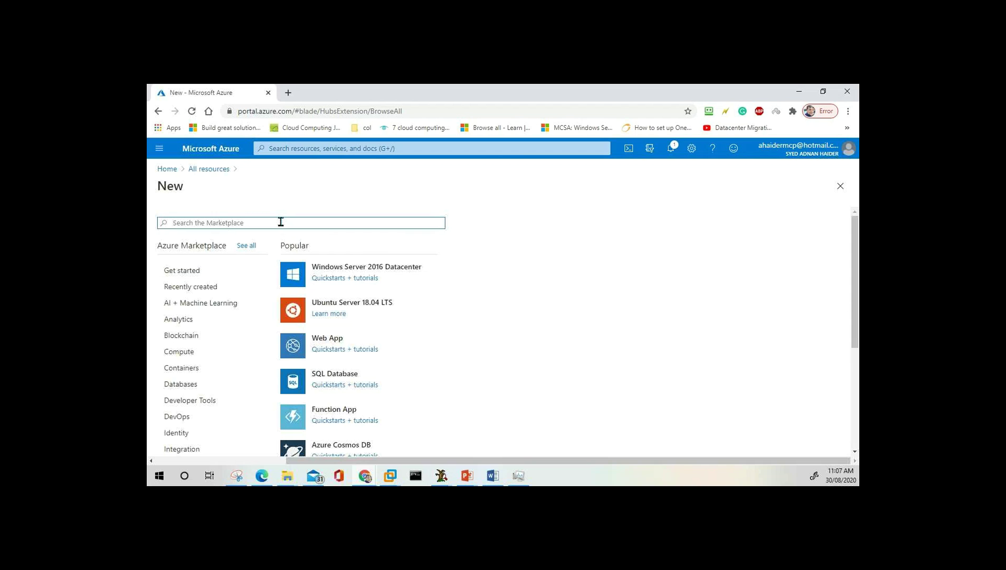
Type 'vir' in the Marketplace search, dismiss the suggestions and go back Home.
{"action": "type", "text": "vi"}
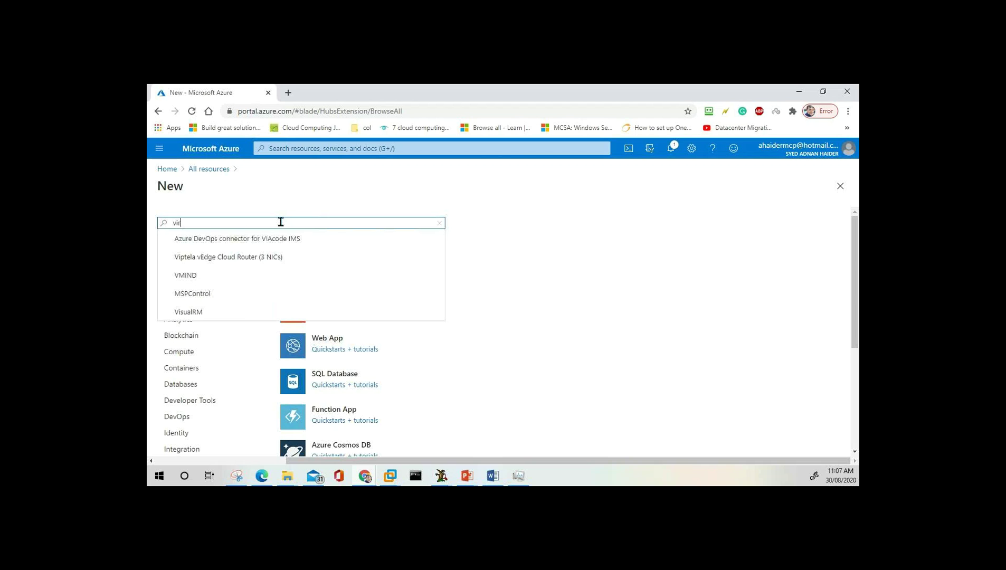
{"action": "type", "text": "r"}
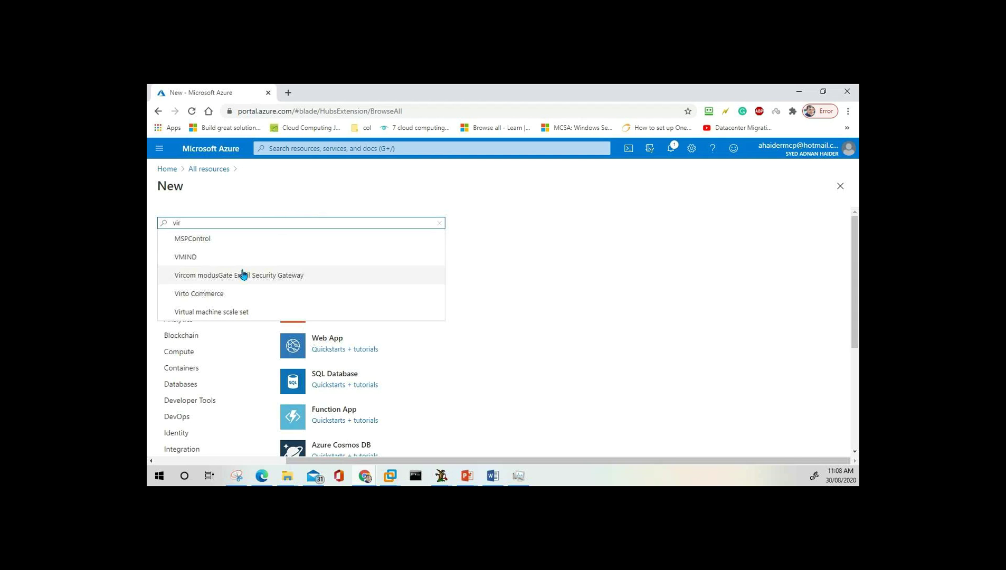
{"action": "scroll", "coordinate": [242, 275], "scroll_direction": "down", "scroll_amount": 4}
{"action": "scroll", "coordinate": [242, 275], "scroll_direction": "up", "scroll_amount": 4}
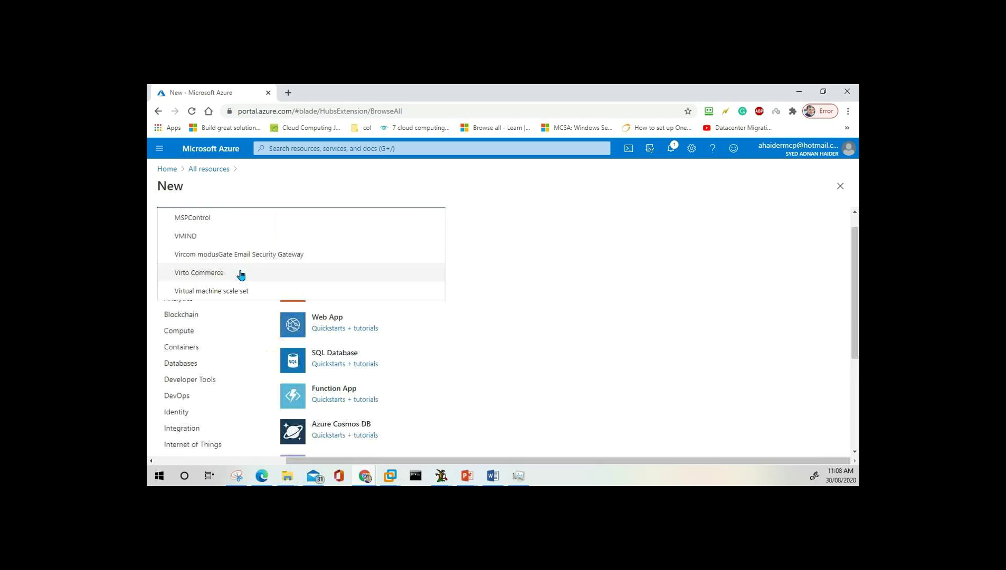
{"action": "left_click", "coordinate": [324, 326]}
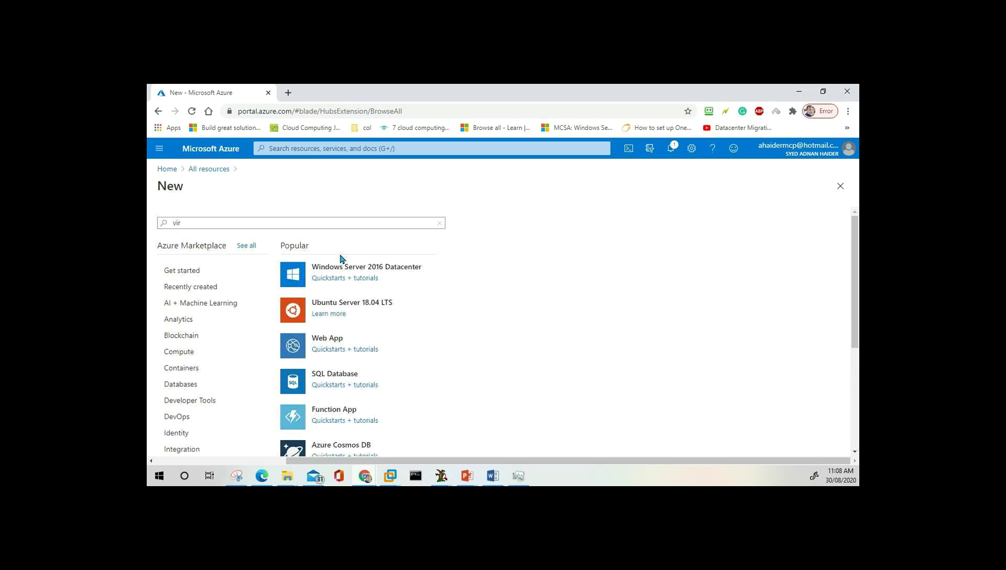
{"action": "left_click", "coordinate": [166, 170]}
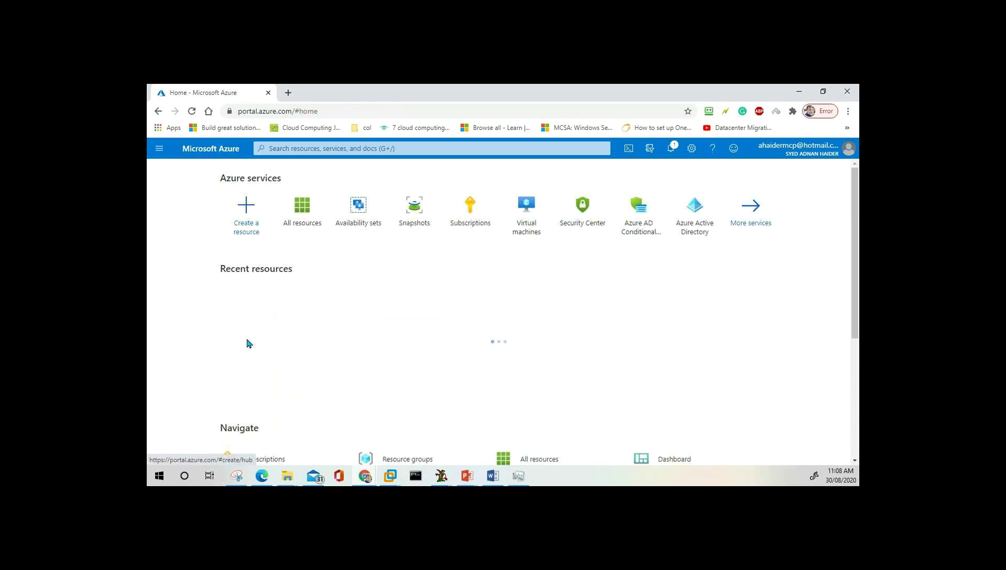
Open the Virtual machines list and start a new virtual machine from the Add menu.
{"action": "left_click", "coordinate": [533, 217]}
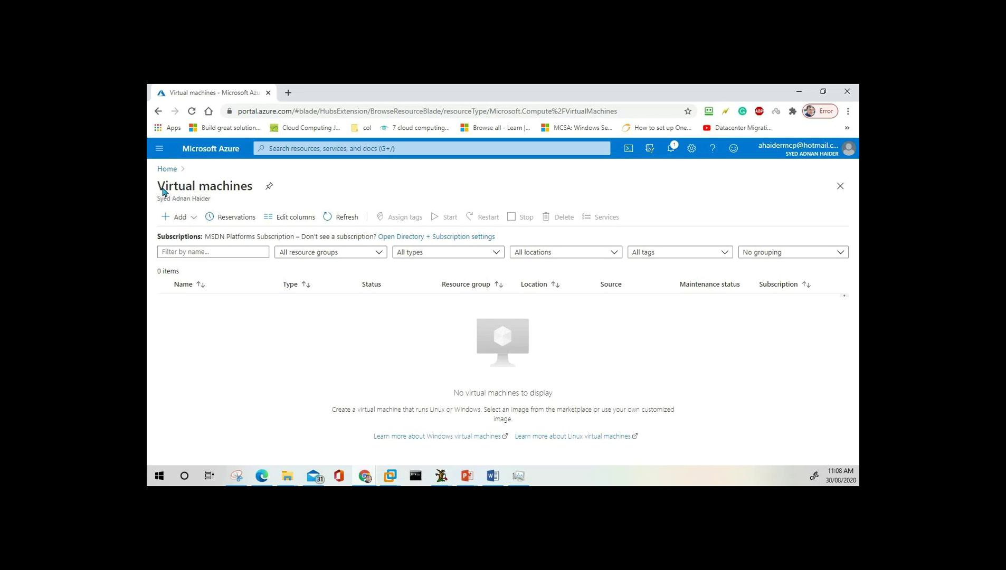
{"action": "left_click", "coordinate": [181, 220]}
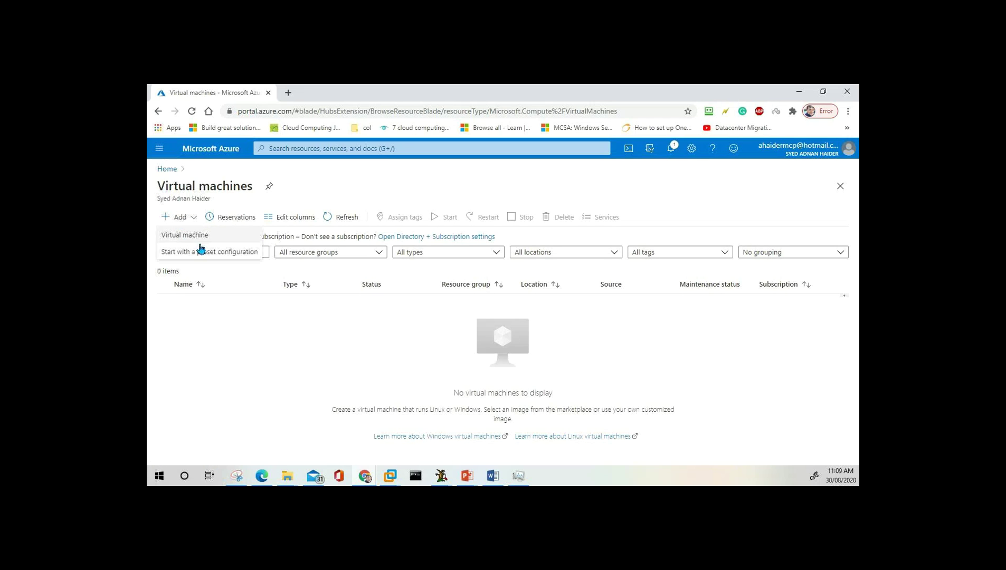
{"action": "left_click", "coordinate": [201, 235]}
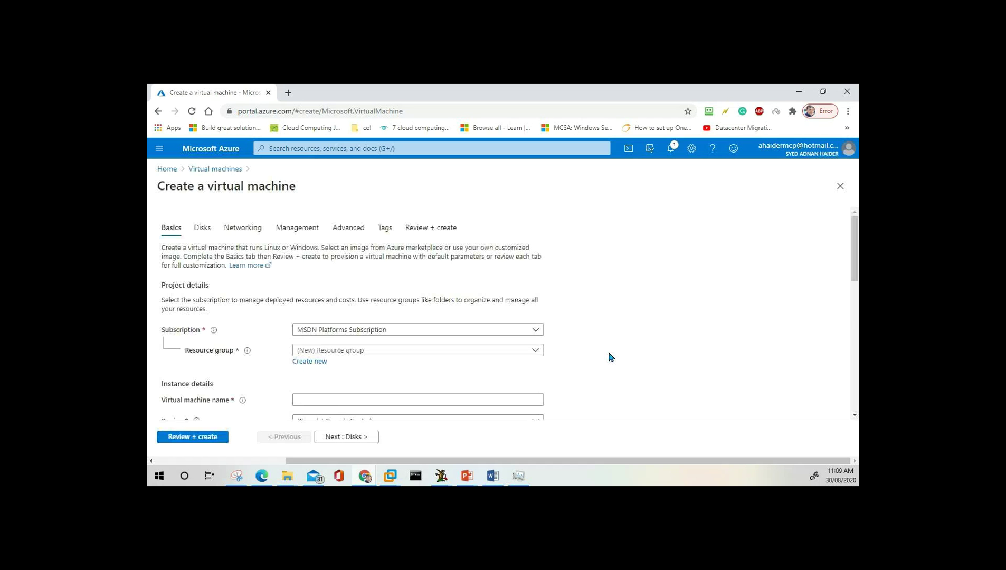
Scroll through the Basics tab to review the preselected subscription, region and image.
{"action": "scroll", "coordinate": [377, 294], "scroll_direction": "down", "scroll_amount": 1}
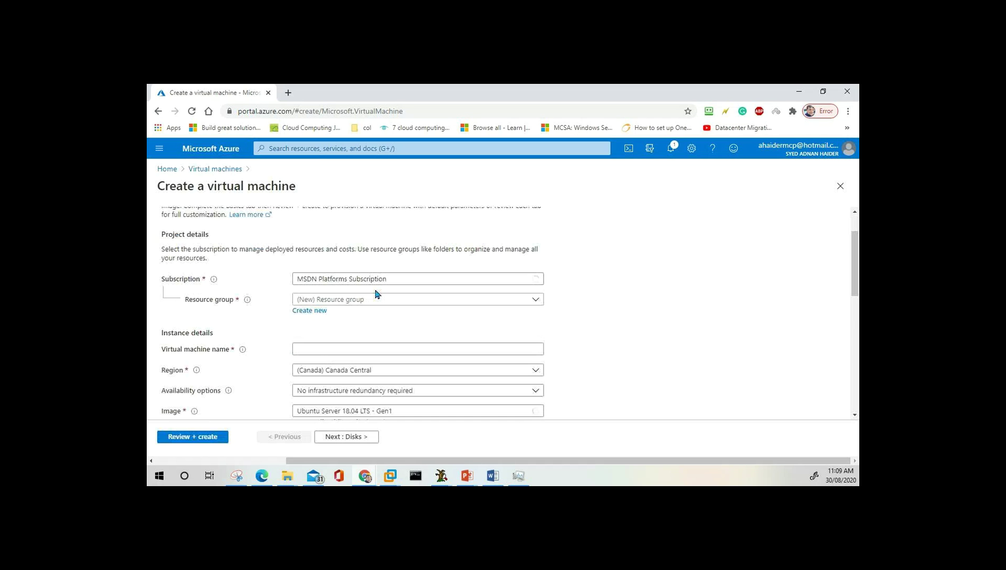
{"action": "scroll", "coordinate": [378, 294], "scroll_direction": "up", "scroll_amount": 1}
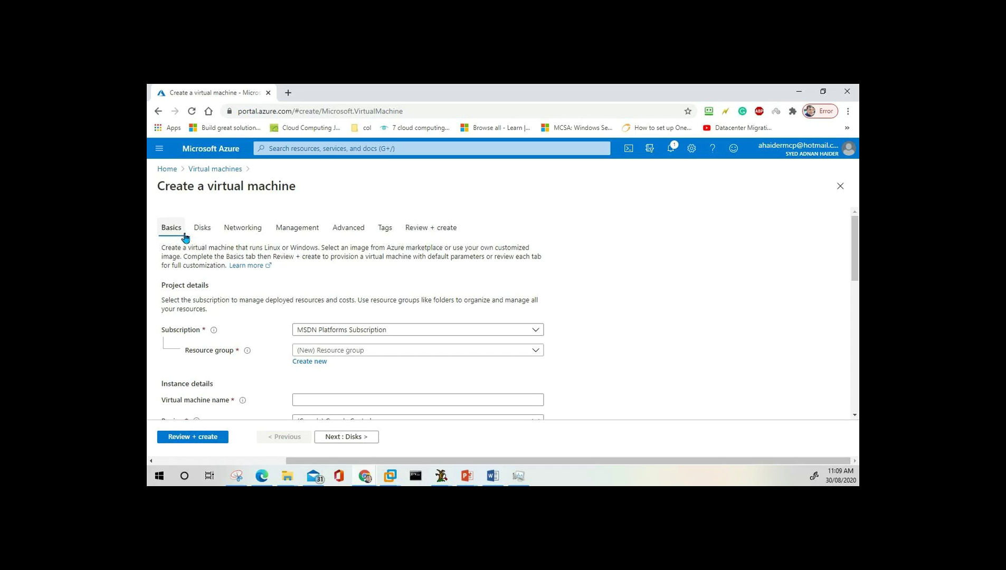
{"action": "scroll", "coordinate": [326, 285], "scroll_direction": "down", "scroll_amount": 1}
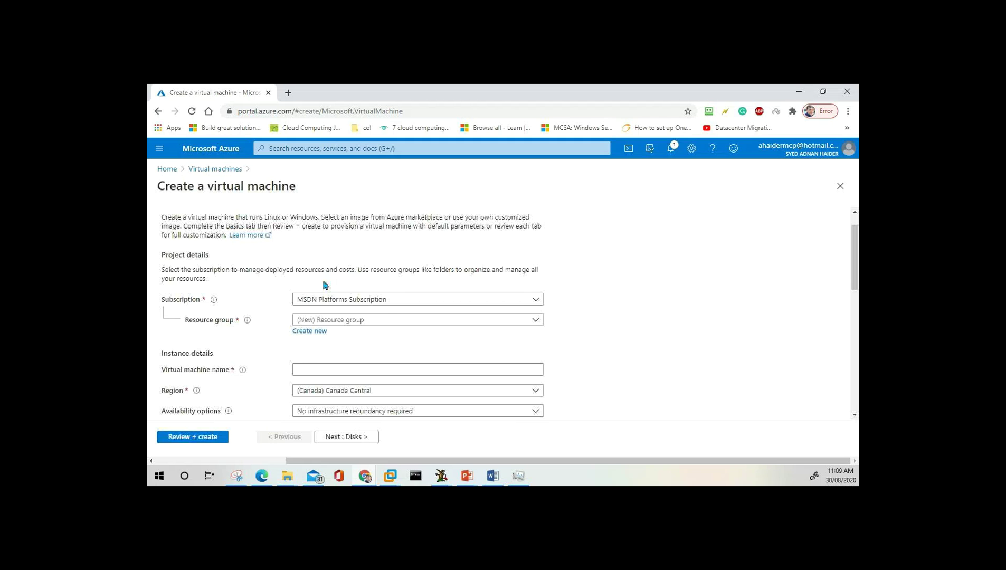
{"action": "scroll", "coordinate": [326, 286], "scroll_direction": "down", "scroll_amount": 8}
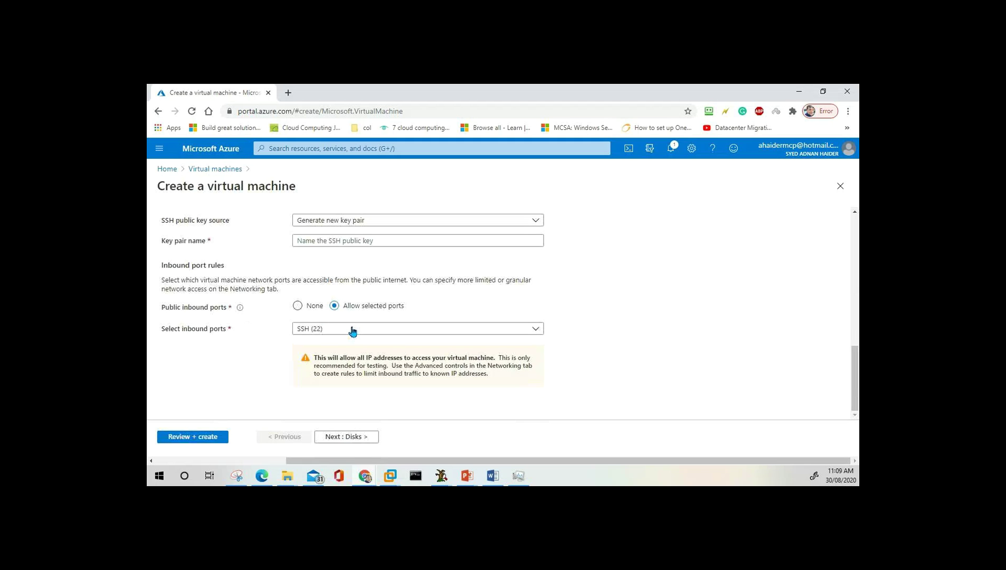
{"action": "scroll", "coordinate": [353, 331], "scroll_direction": "up", "scroll_amount": 10}
{"action": "scroll", "coordinate": [351, 325], "scroll_direction": "down", "scroll_amount": 1}
{"action": "scroll", "coordinate": [351, 325], "scroll_direction": "down", "scroll_amount": 1}
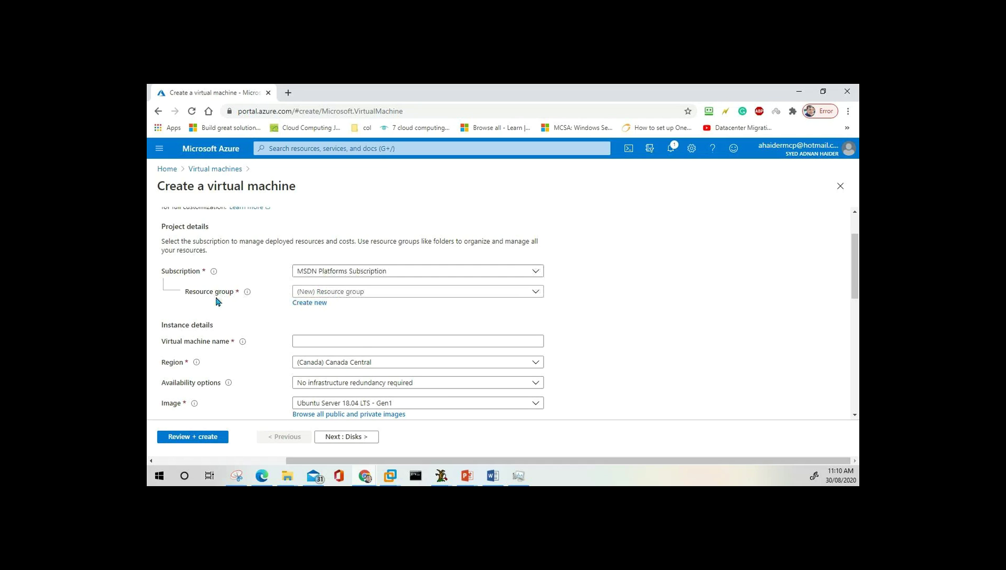
Create a new resource group named ITDept for the virtual machine.
{"action": "left_click", "coordinate": [396, 293]}
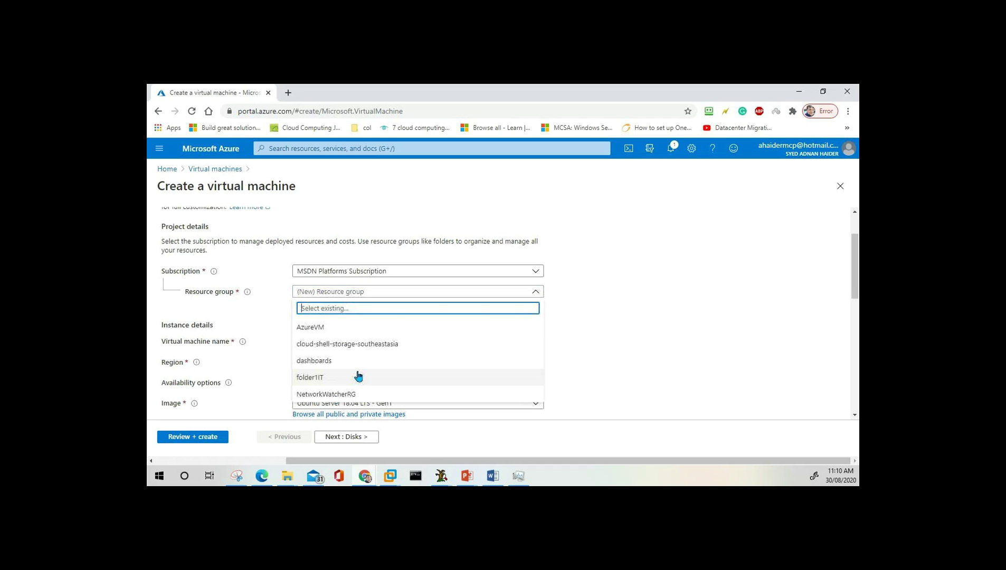
{"action": "left_click", "coordinate": [614, 344]}
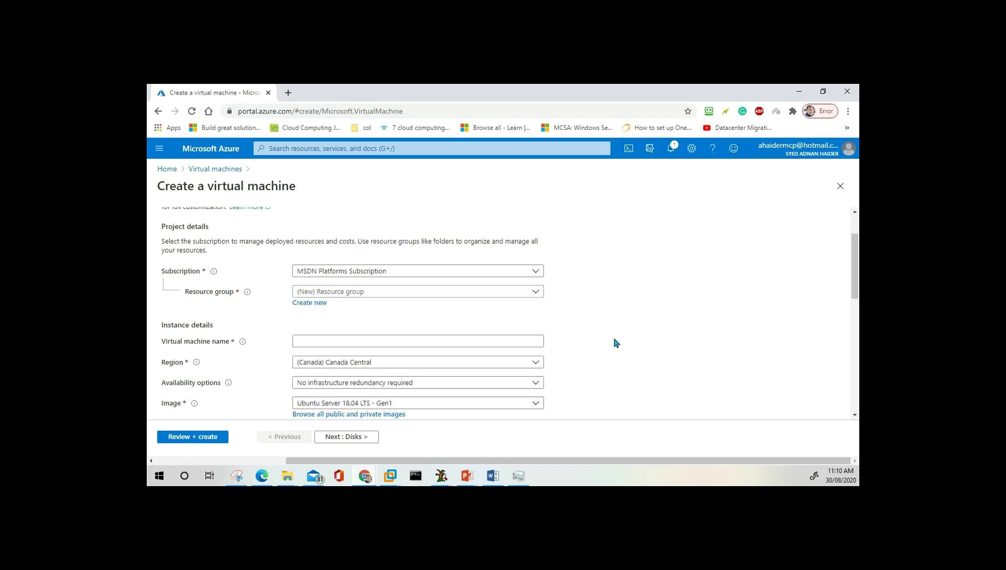
{"action": "left_click", "coordinate": [313, 304]}
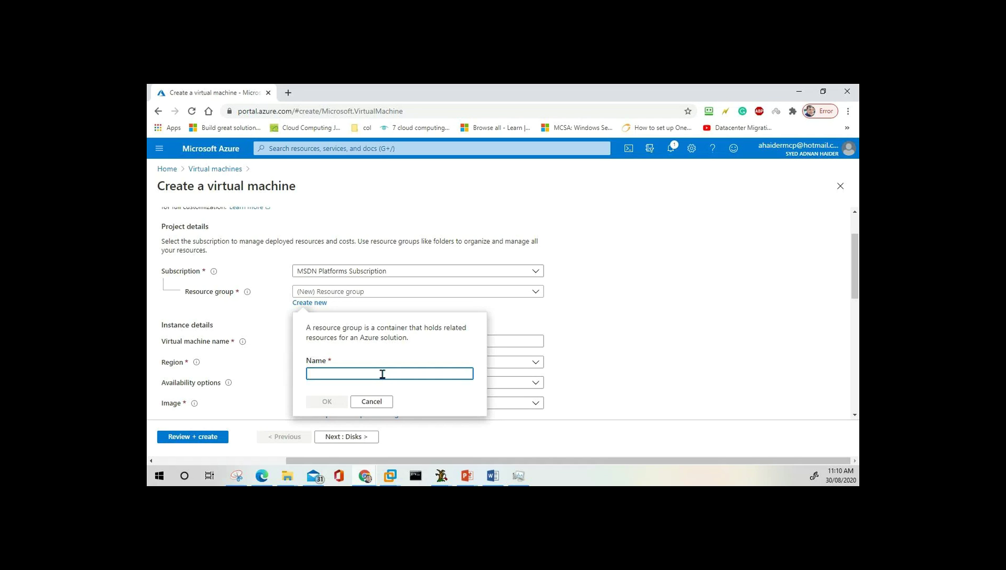
{"action": "type", "text": "ITDept"}
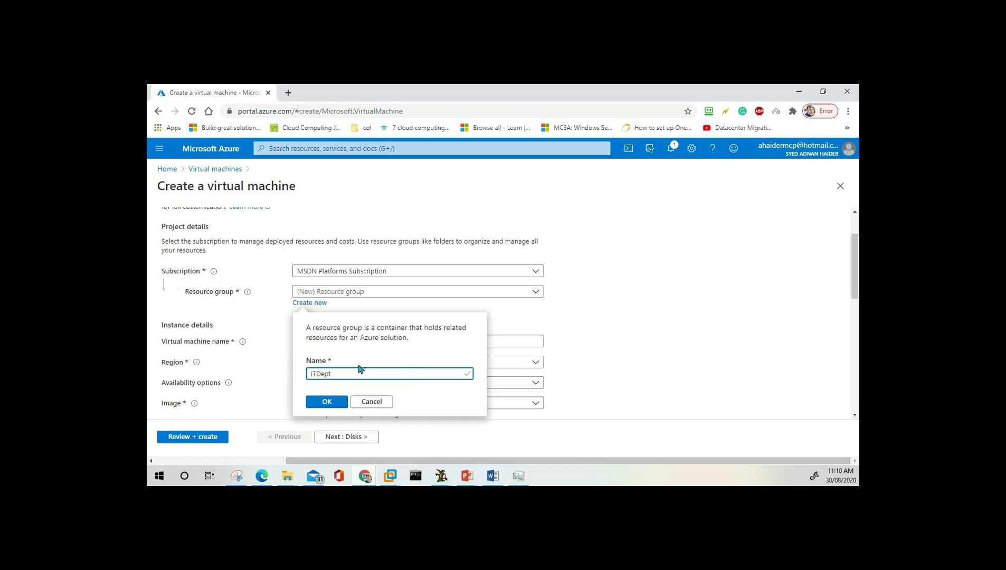
{"action": "left_click", "coordinate": [327, 401]}
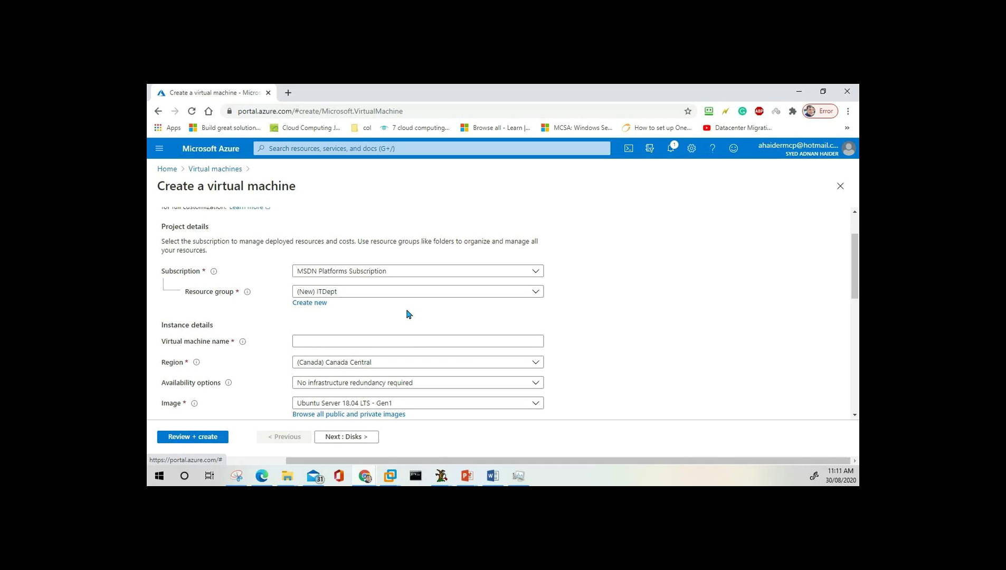
{"action": "scroll", "coordinate": [407, 314], "scroll_direction": "down", "scroll_amount": 1}
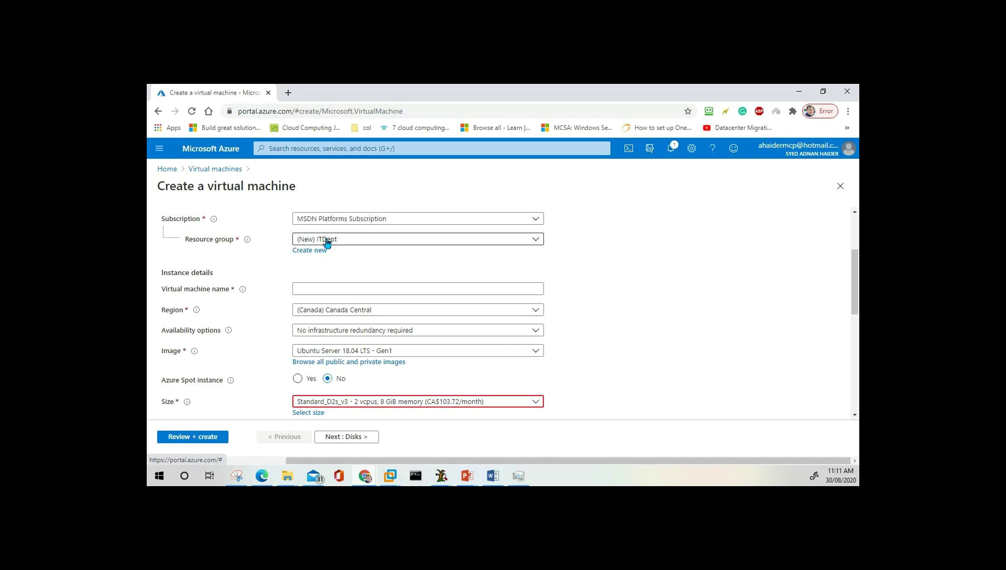
Enter netplussrv01 as the virtual machine name and review the form.
{"action": "scroll", "coordinate": [326, 246], "scroll_direction": "down", "scroll_amount": 1}
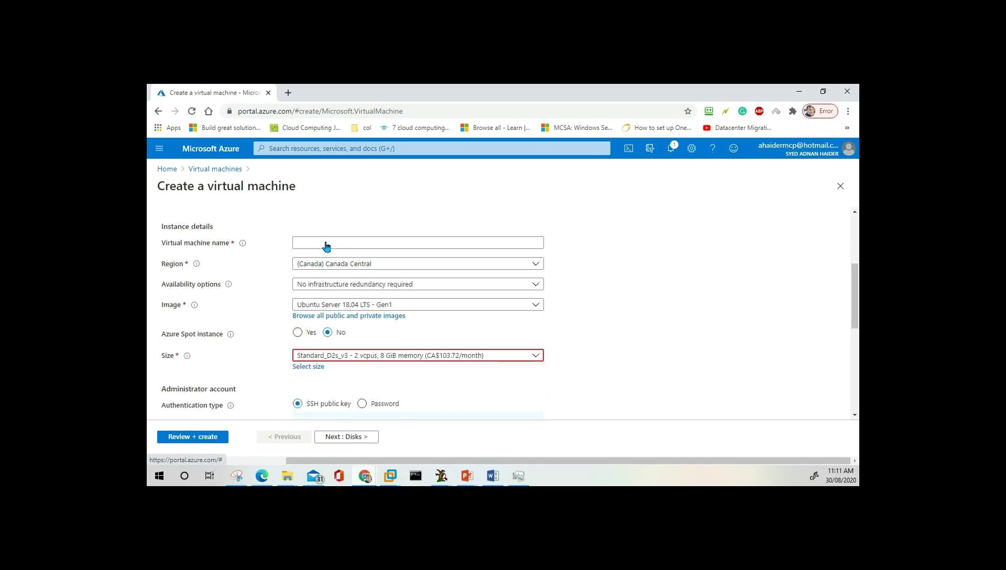
{"action": "left_click", "coordinate": [316, 236]}
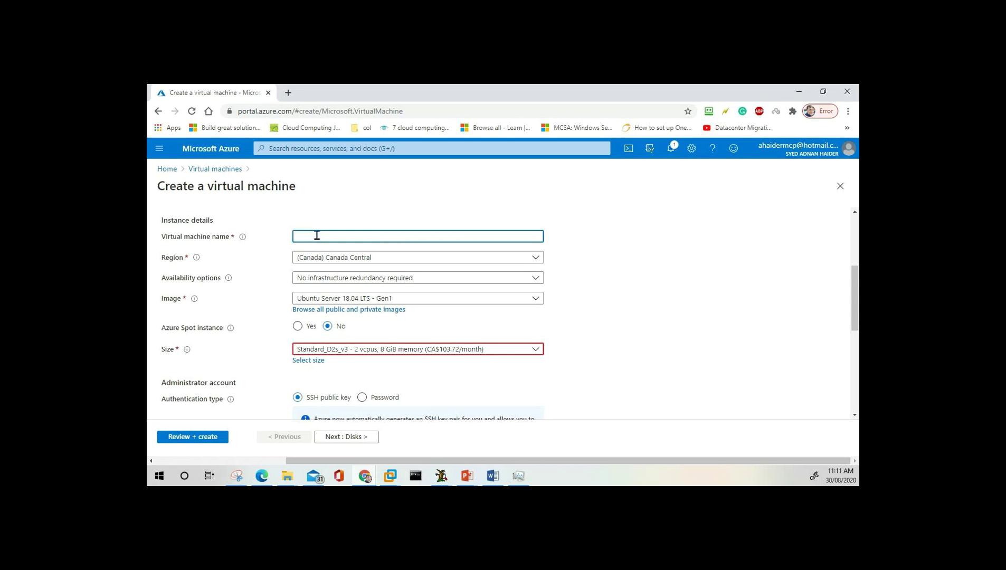
{"action": "type", "text": "netplussrv01"}
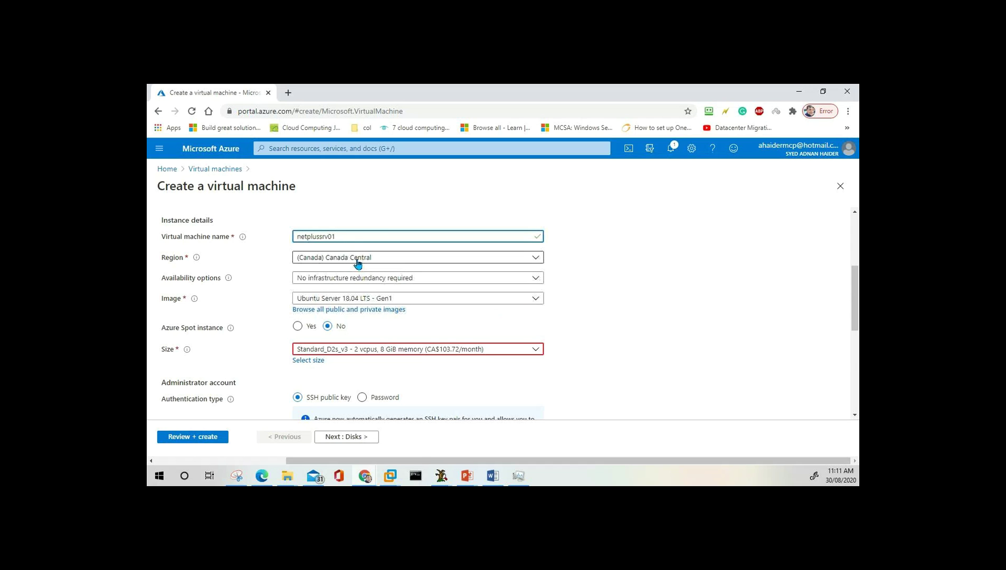
{"action": "scroll", "coordinate": [356, 264], "scroll_direction": "down", "scroll_amount": 2}
{"action": "scroll", "coordinate": [356, 264], "scroll_direction": "up", "scroll_amount": 3}
{"action": "scroll", "coordinate": [358, 264], "scroll_direction": "up", "scroll_amount": 1}
{"action": "scroll", "coordinate": [358, 264], "scroll_direction": "down", "scroll_amount": 3}
{"action": "scroll", "coordinate": [333, 261], "scroll_direction": "down", "scroll_amount": 2}
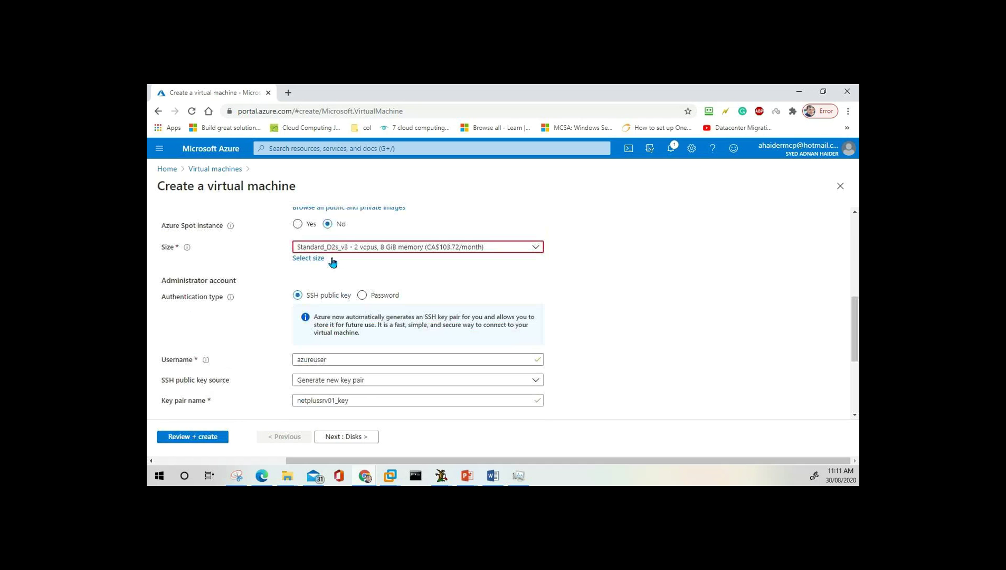
{"action": "scroll", "coordinate": [333, 262], "scroll_direction": "up", "scroll_amount": 4}
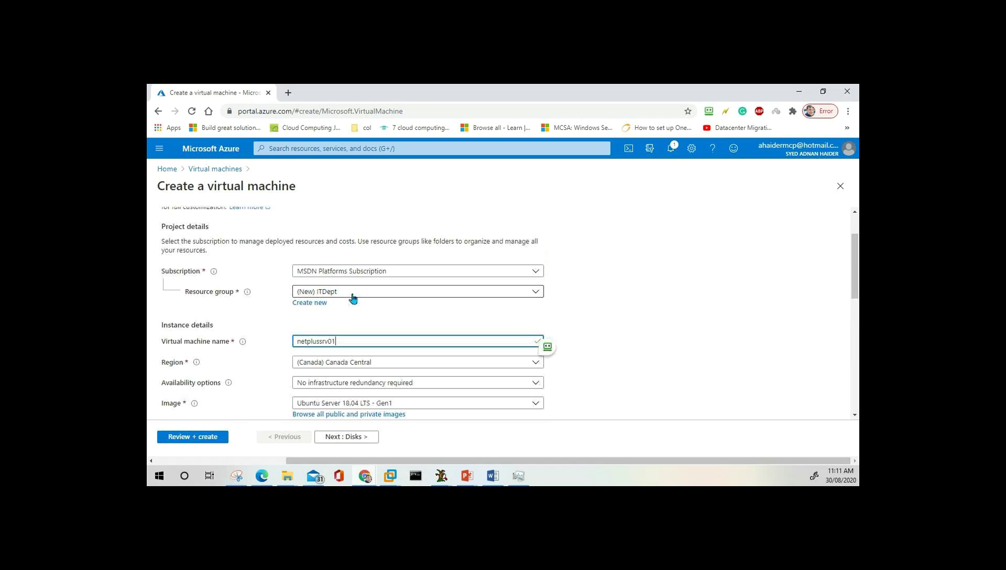
{"action": "scroll", "coordinate": [327, 298], "scroll_direction": "down", "scroll_amount": 3}
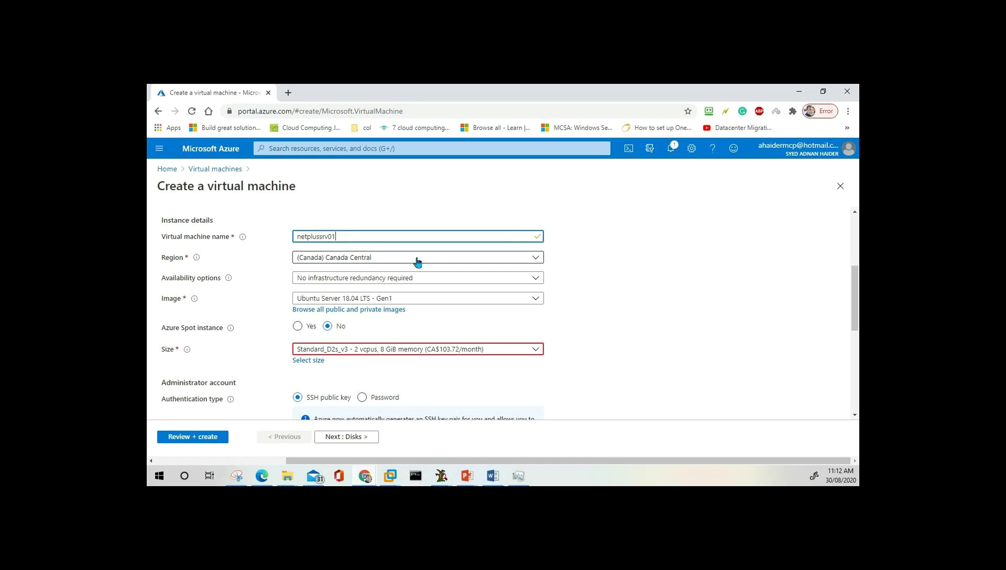
Change the region from Canada Central to (Asia Pacific) Australia Central.
{"action": "left_click", "coordinate": [418, 262]}
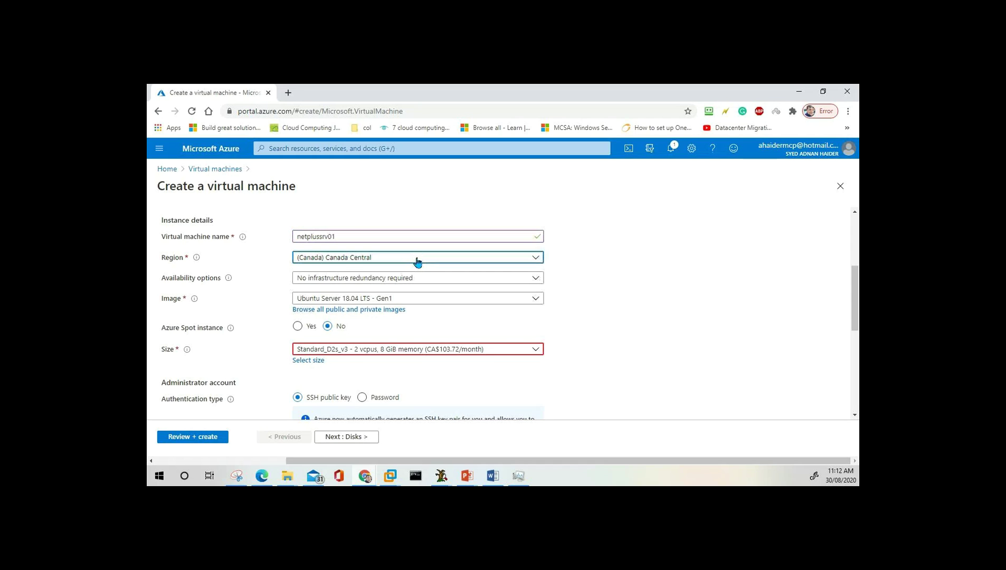
{"action": "left_click", "coordinate": [417, 261]}
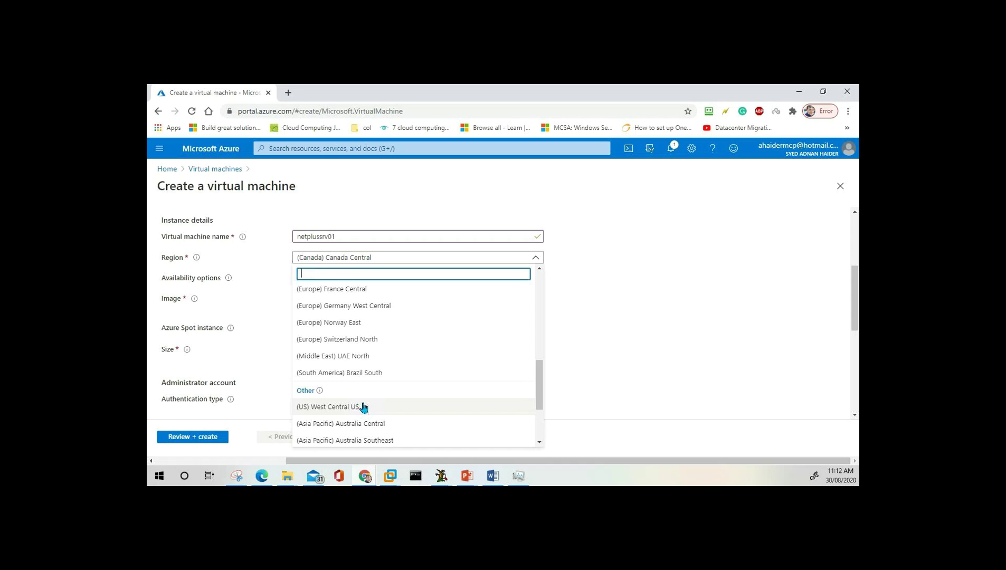
{"action": "left_click", "coordinate": [581, 279]}
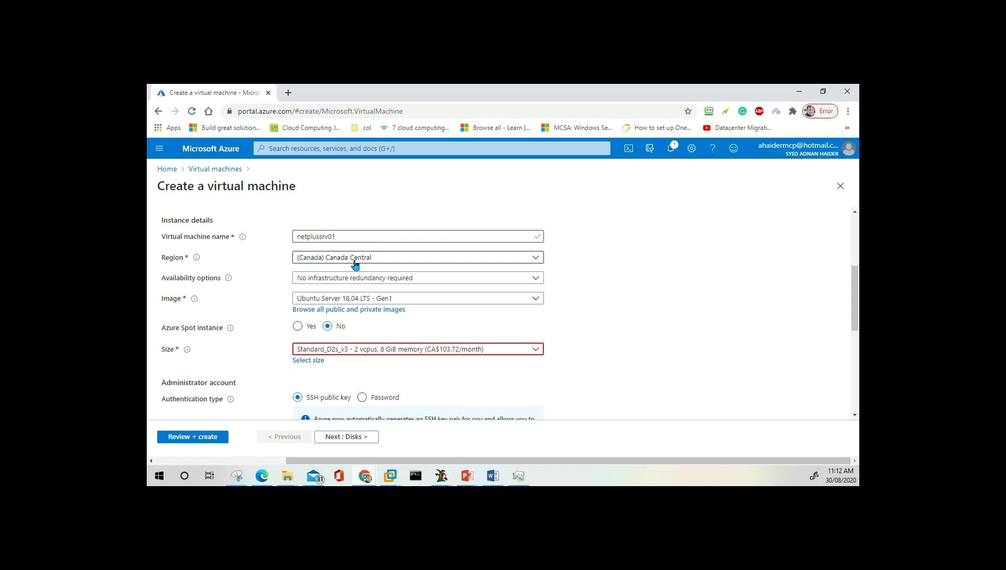
{"action": "left_click", "coordinate": [385, 259]}
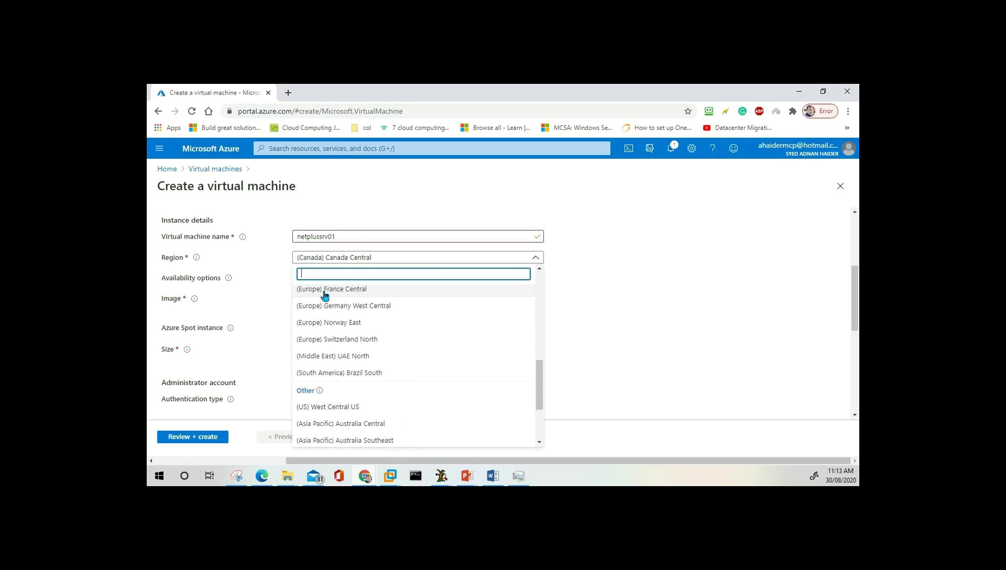
{"action": "left_click_drag", "start_coordinate": [539, 384], "coordinate": [541, 415]}
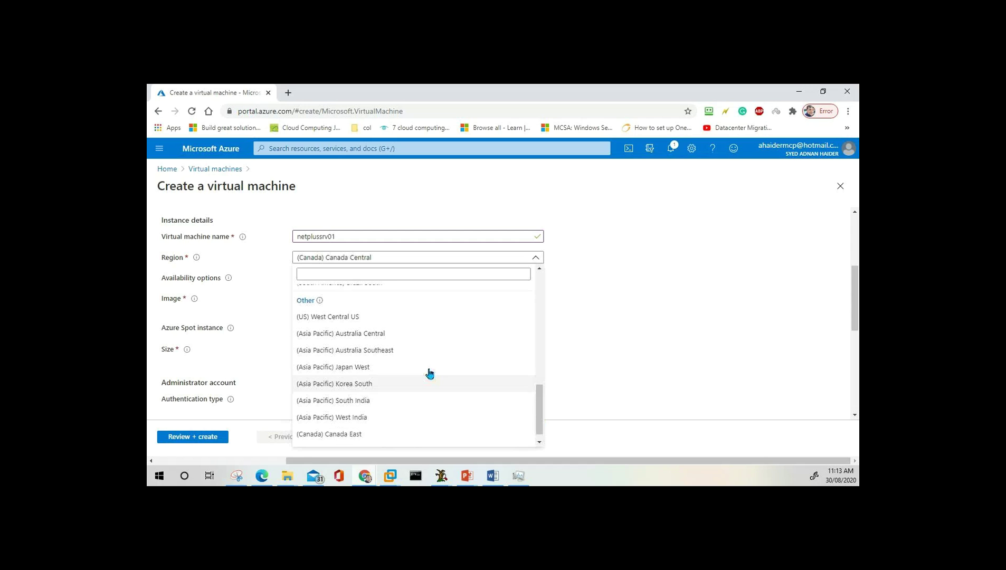
{"action": "left_click", "coordinate": [341, 343]}
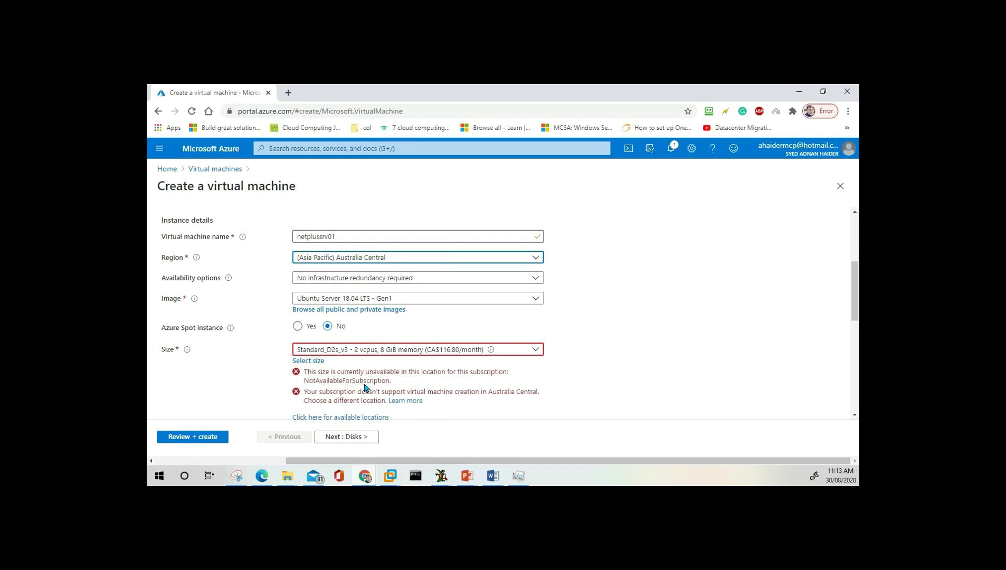
{"action": "left_click", "coordinate": [429, 258]}
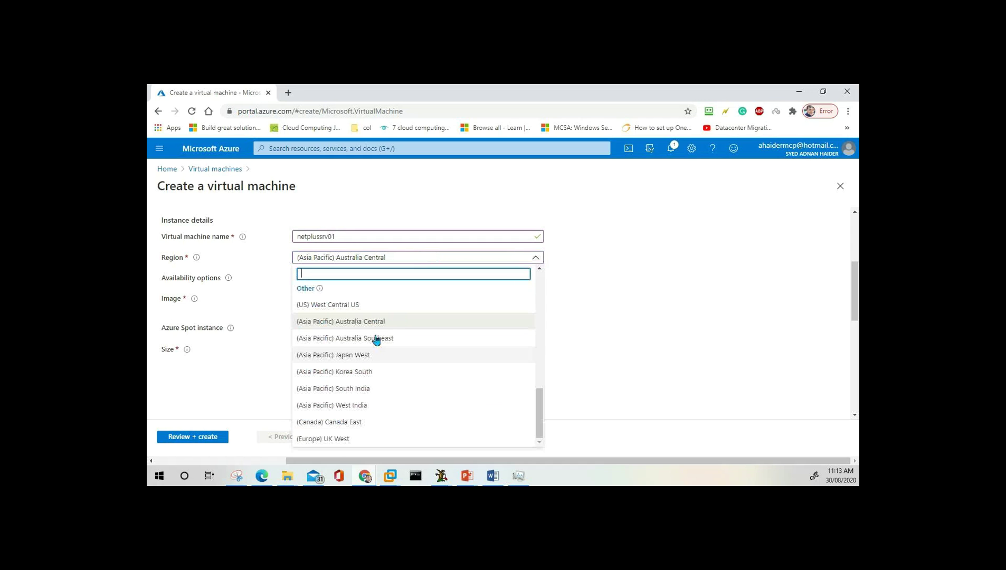
Switch the region to (US) West Central US and look at the availability options.
{"action": "left_click", "coordinate": [361, 308]}
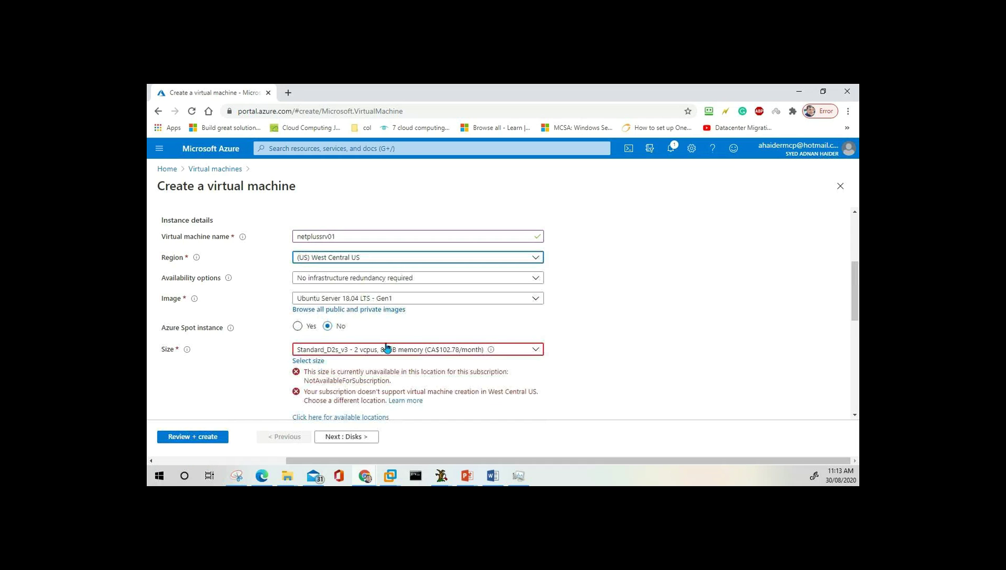
{"action": "scroll", "coordinate": [386, 353], "scroll_direction": "down", "scroll_amount": 4}
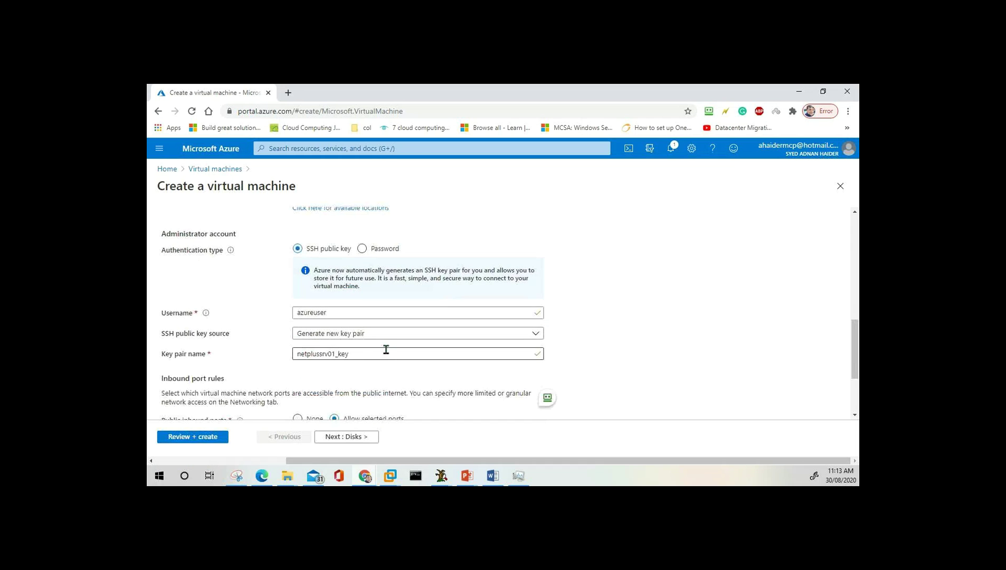
{"action": "scroll", "coordinate": [387, 350], "scroll_direction": "up", "scroll_amount": 7}
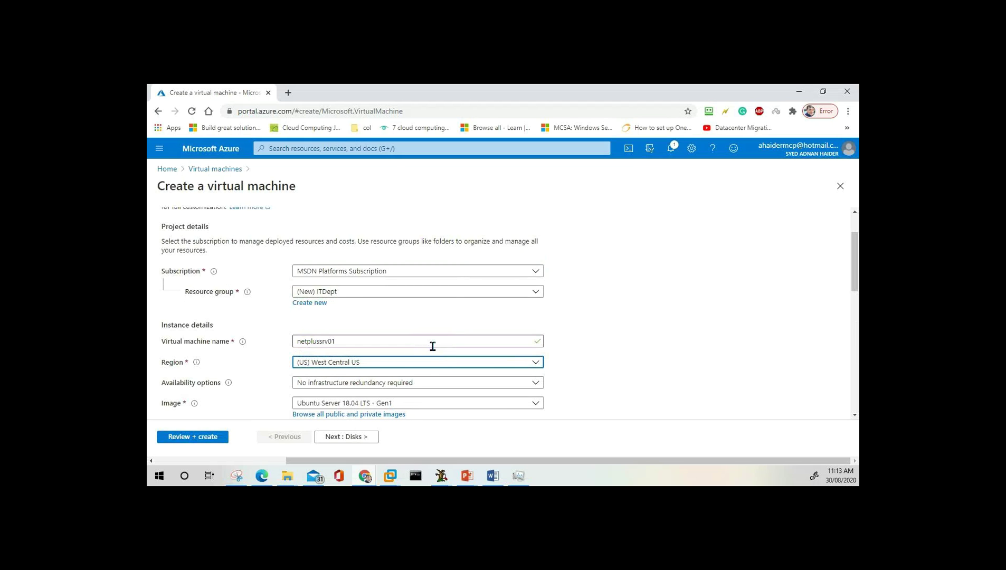
{"action": "scroll", "coordinate": [433, 346], "scroll_direction": "down", "scroll_amount": 2}
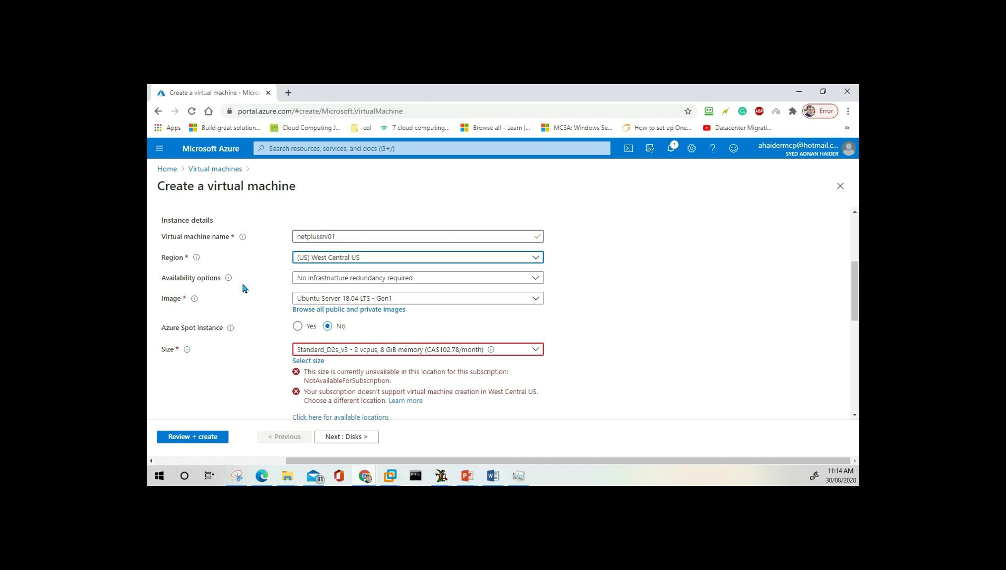
{"action": "left_click", "coordinate": [355, 280]}
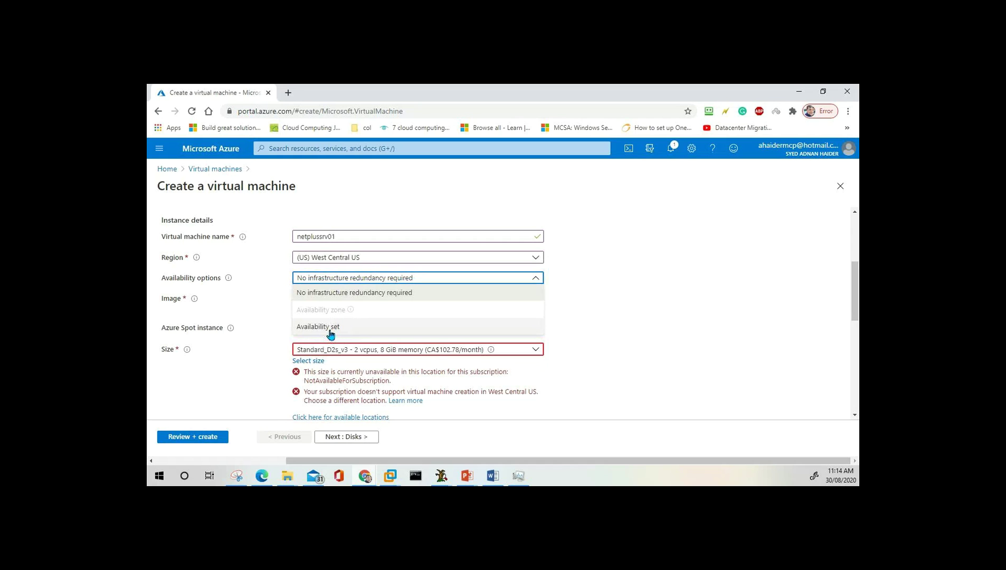
Set the region back to (Asia Pacific) Australia Central.
{"action": "left_click", "coordinate": [379, 262]}
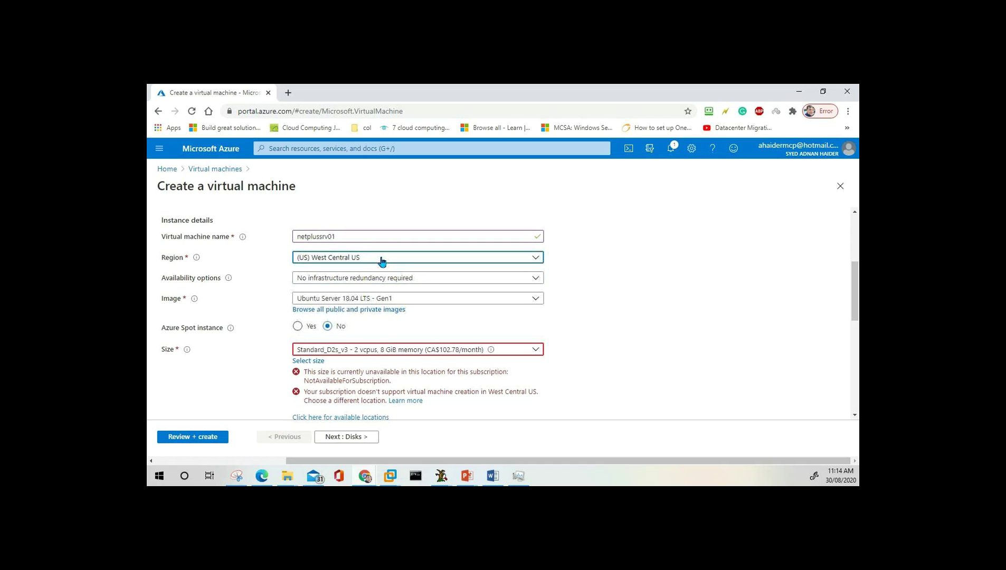
{"action": "left_click", "coordinate": [383, 261]}
{"action": "left_click", "coordinate": [383, 261]}
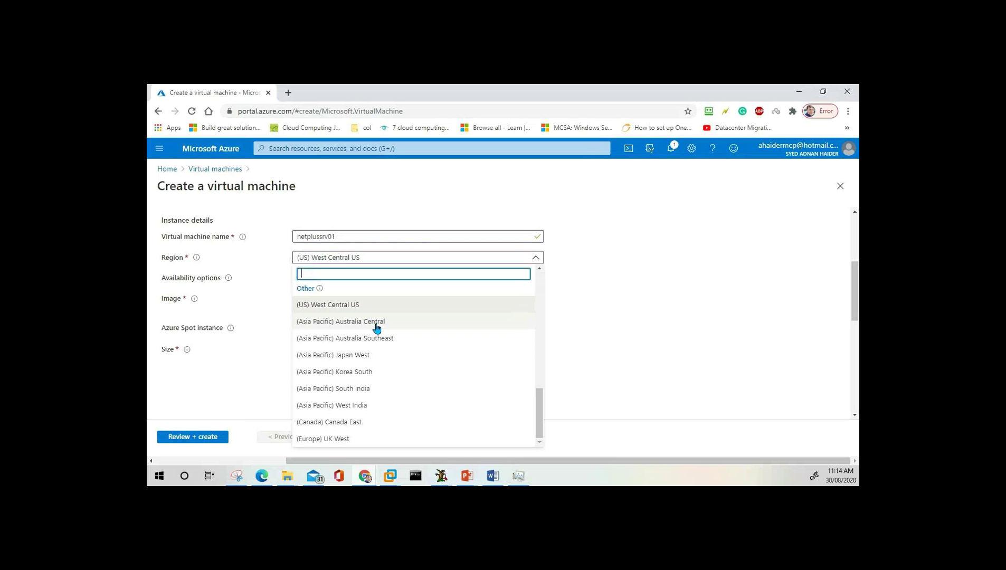
{"action": "left_click", "coordinate": [428, 258]}
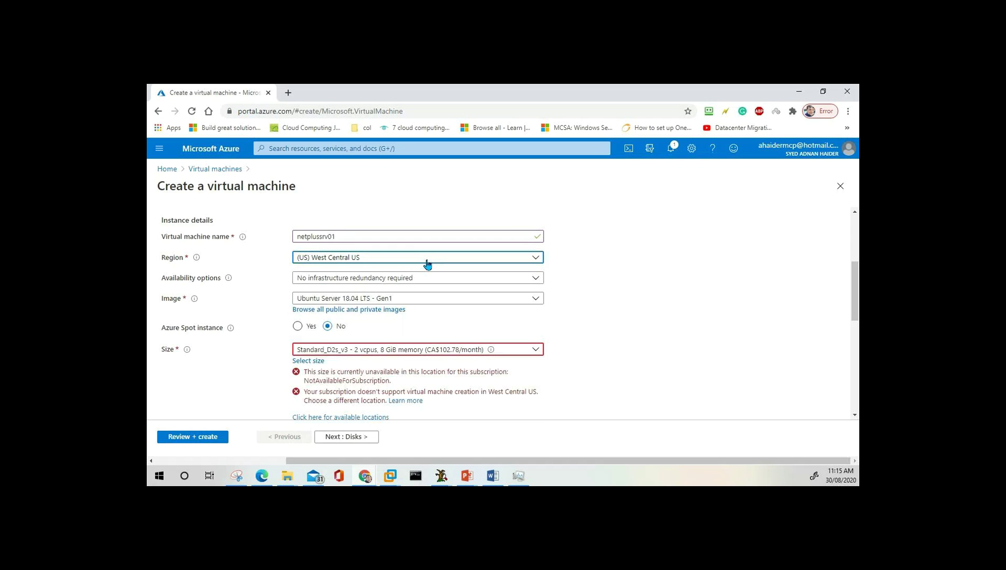
{"action": "left_click", "coordinate": [428, 263]}
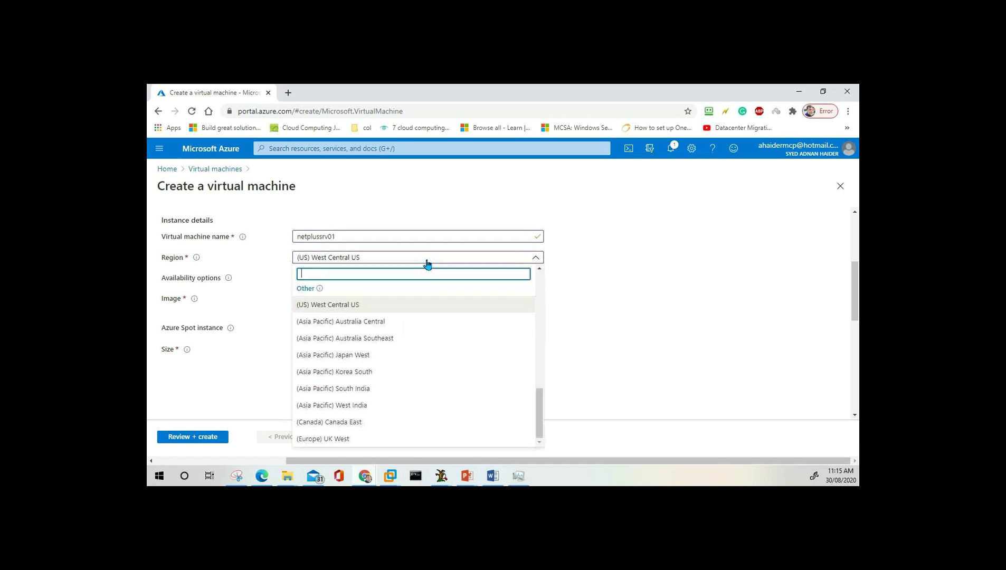
{"action": "left_click", "coordinate": [400, 326]}
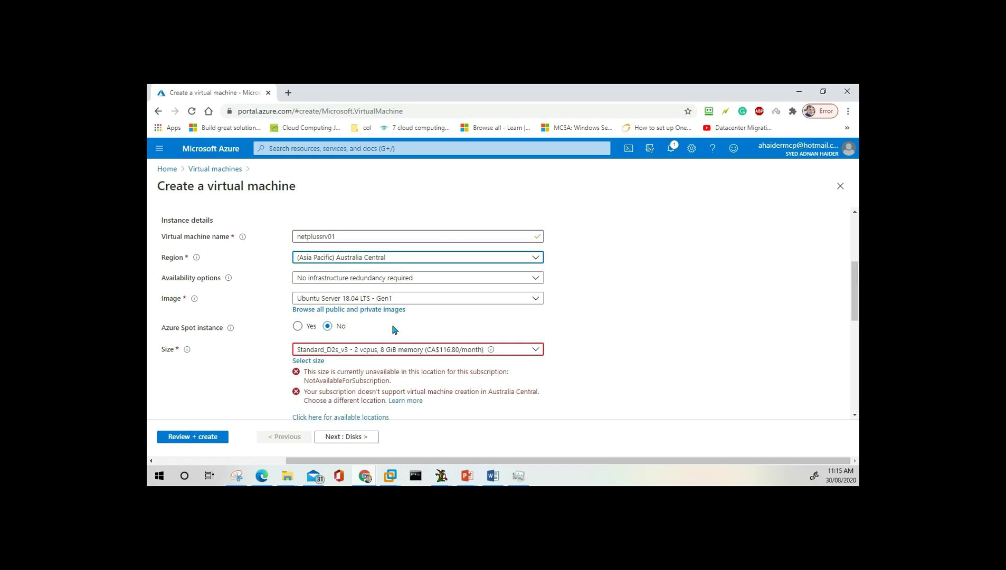
Check the availability options, leaving no infrastructure redundancy required.
{"action": "left_click", "coordinate": [333, 280]}
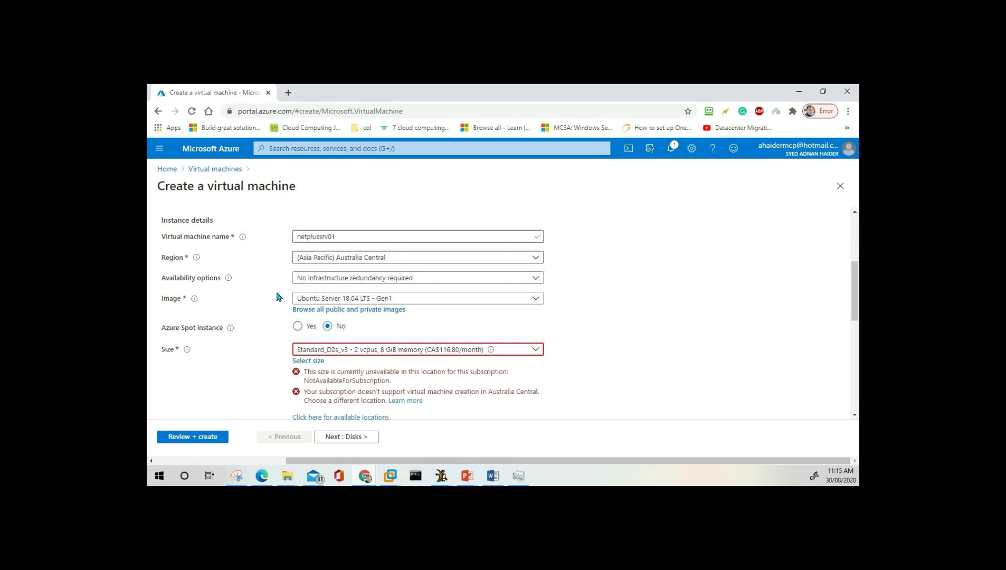
{"action": "left_click", "coordinate": [352, 280]}
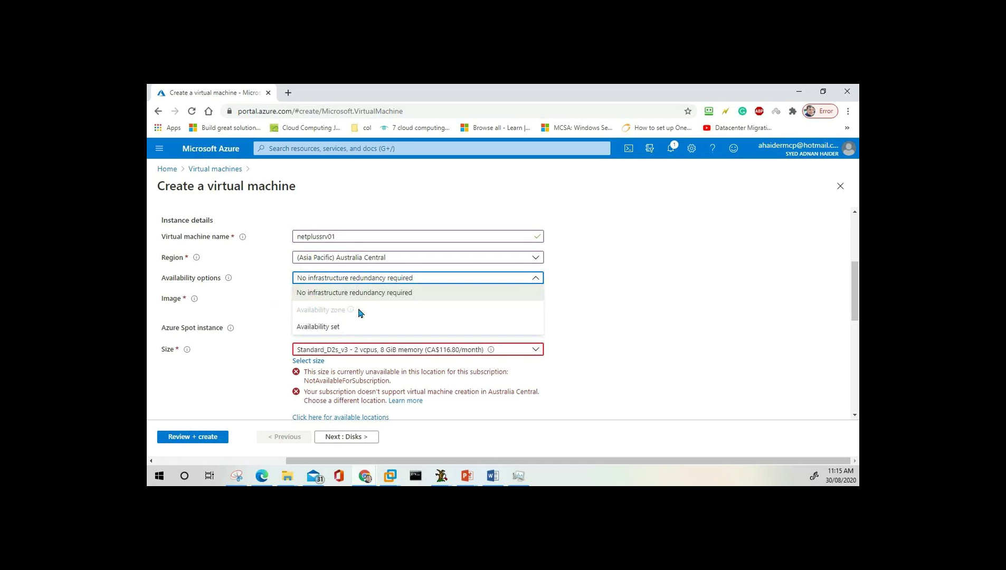
{"action": "left_click", "coordinate": [590, 301]}
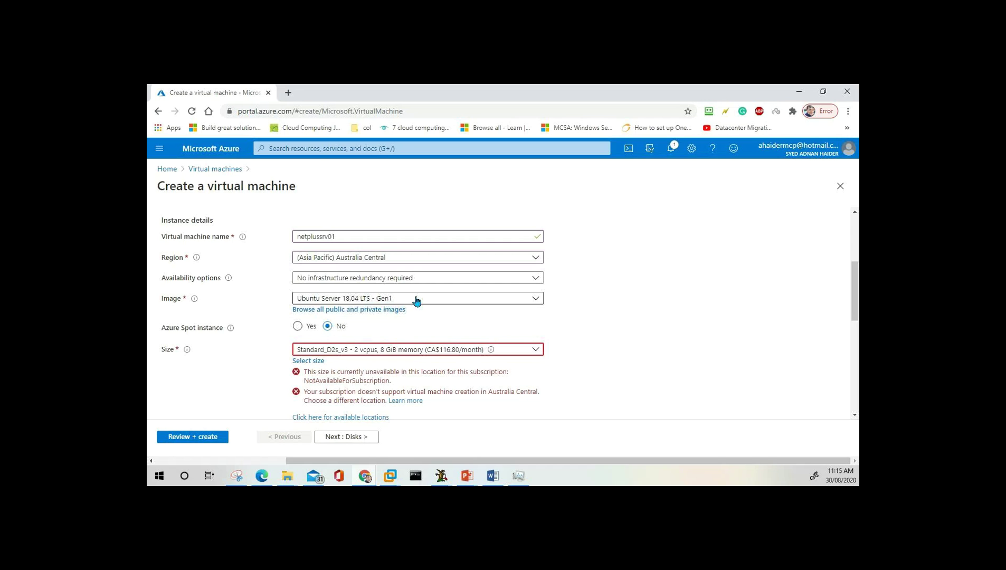
Select Windows Server 2016 Datacenter - Gen1 as the VM image.
{"action": "left_click", "coordinate": [417, 299]}
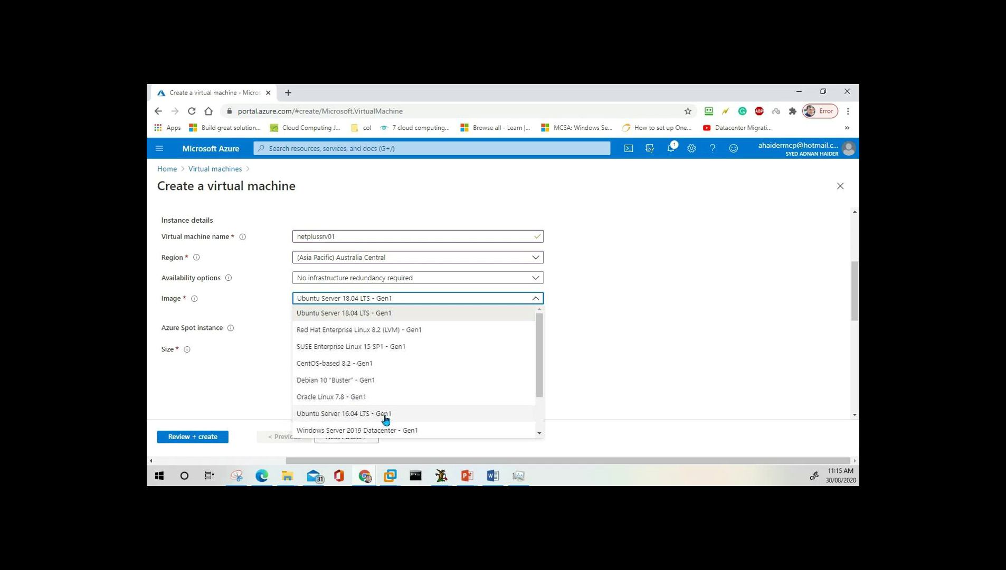
{"action": "scroll", "coordinate": [350, 406], "scroll_direction": "down", "scroll_amount": 2}
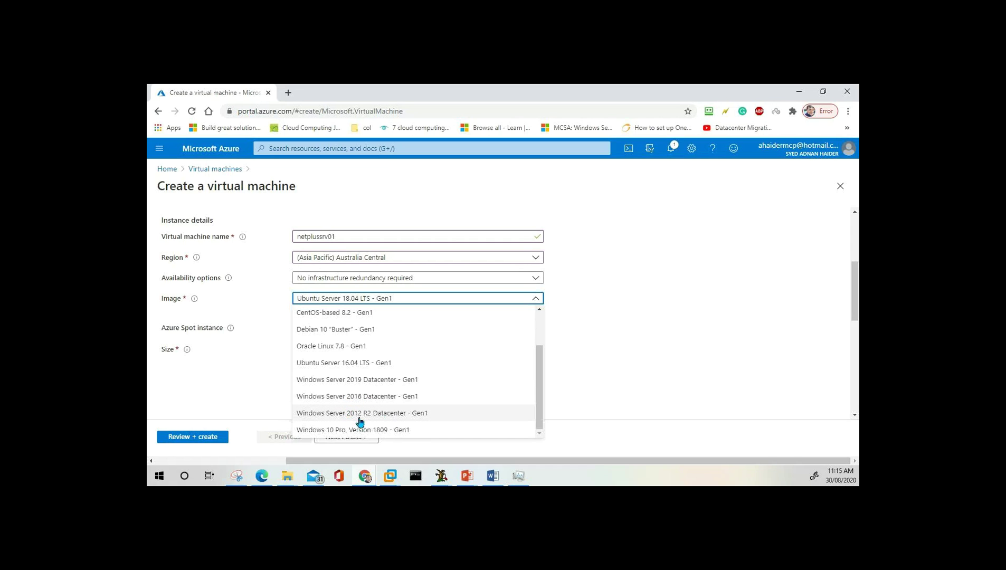
{"action": "left_click", "coordinate": [385, 399]}
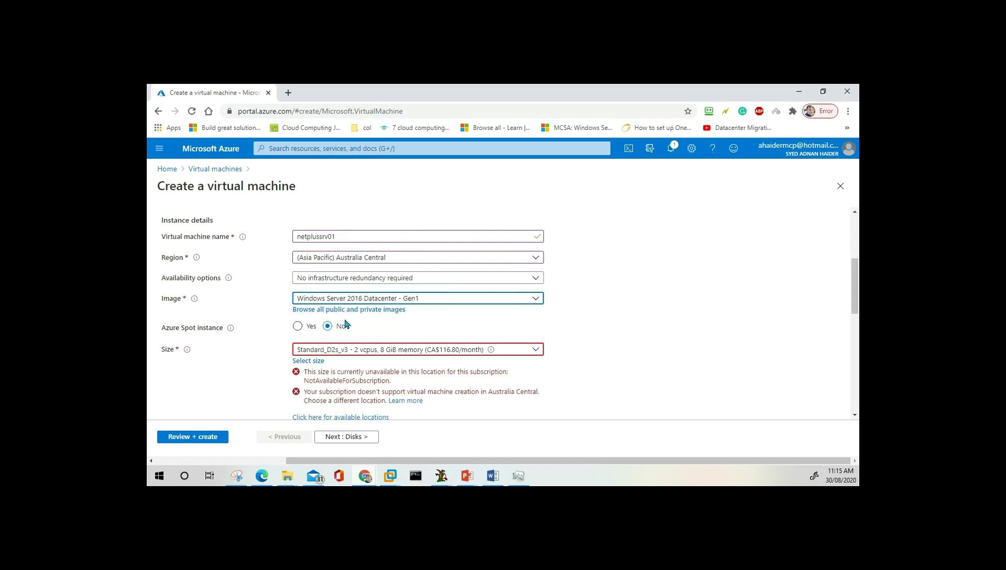
{"action": "scroll", "coordinate": [346, 325], "scroll_direction": "down", "scroll_amount": 1}
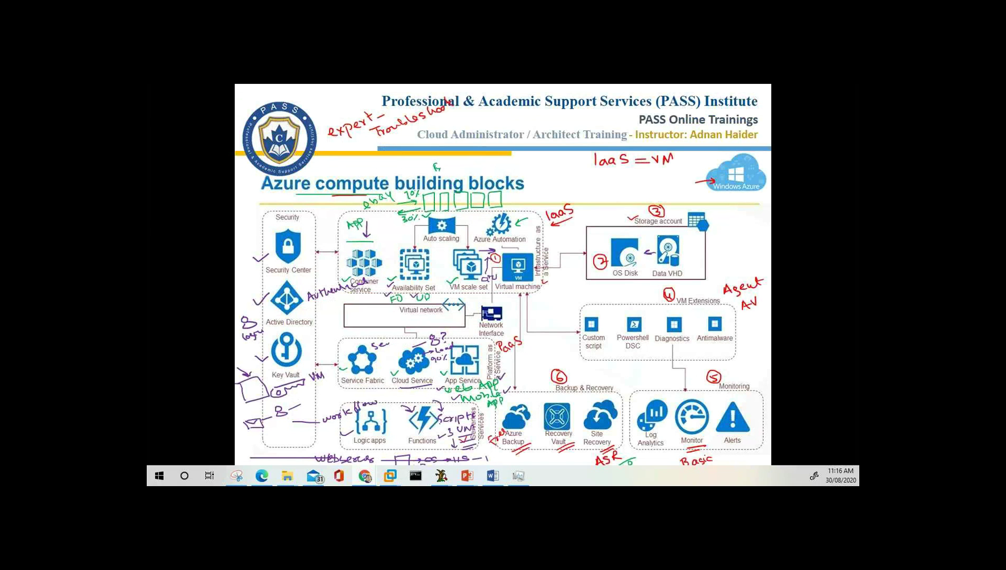
Leave the slide show and go to the blank White Board slide 31 in editing view.
{"action": "key", "text": "alt+Tab"}
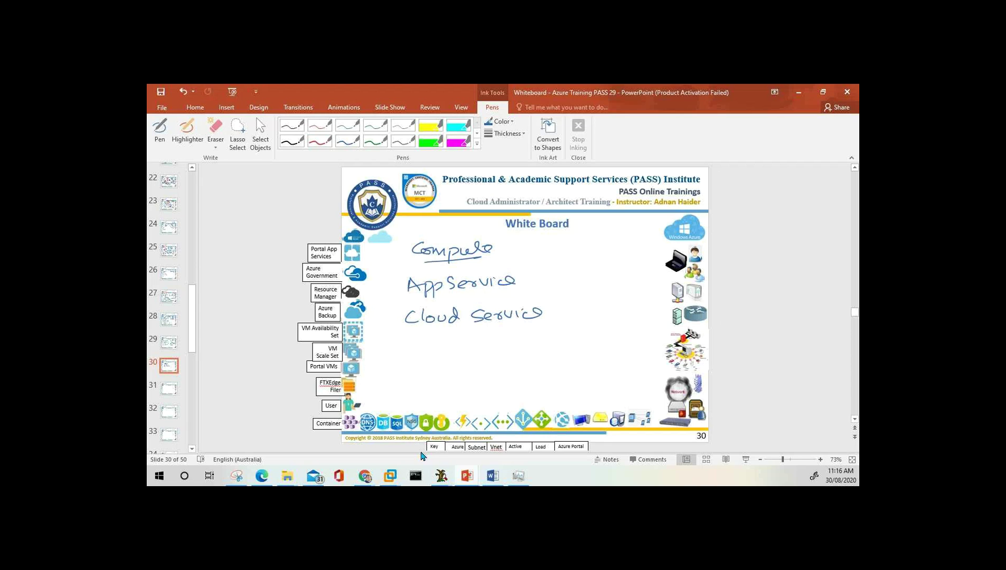
{"action": "key", "text": "alt+Tab"}
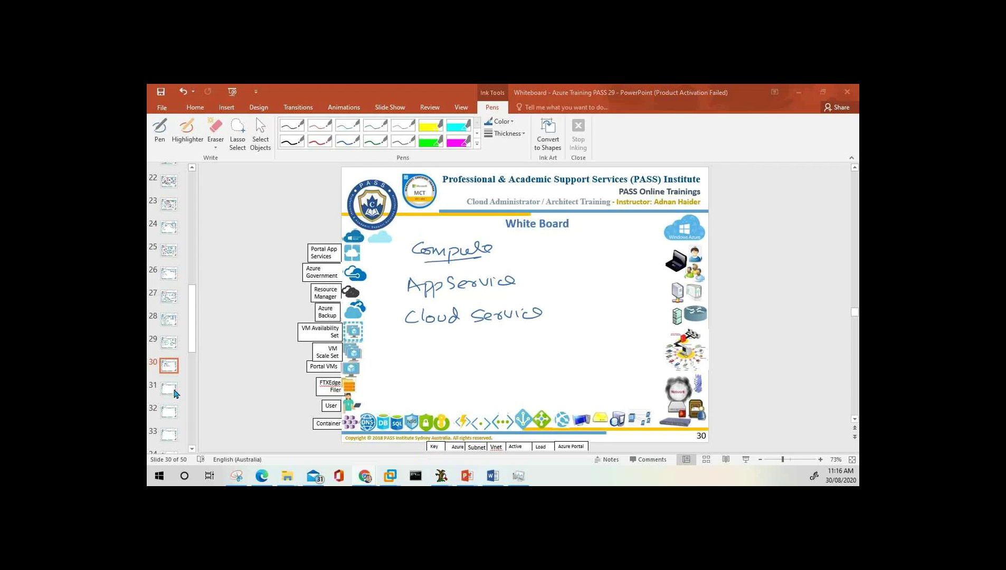
{"action": "left_click", "coordinate": [175, 393]}
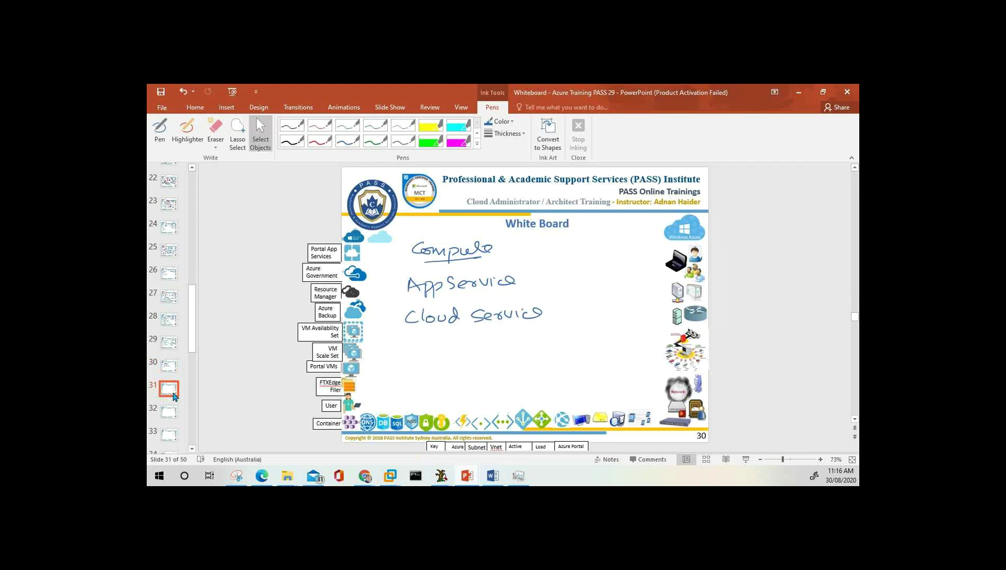
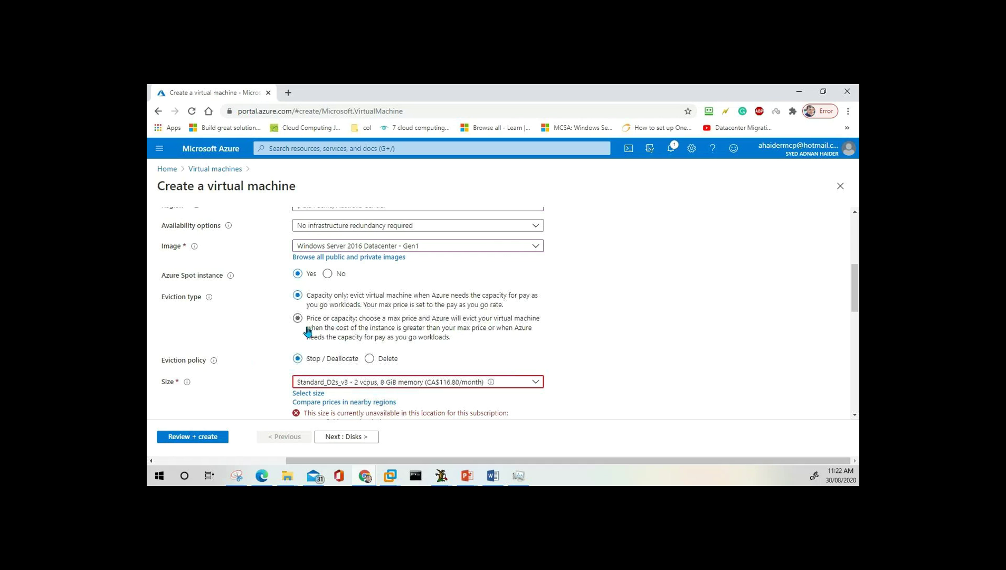
Toggle Azure Spot instance on and off, leaving it at No for a regular VM.
{"action": "left_click", "coordinate": [328, 274]}
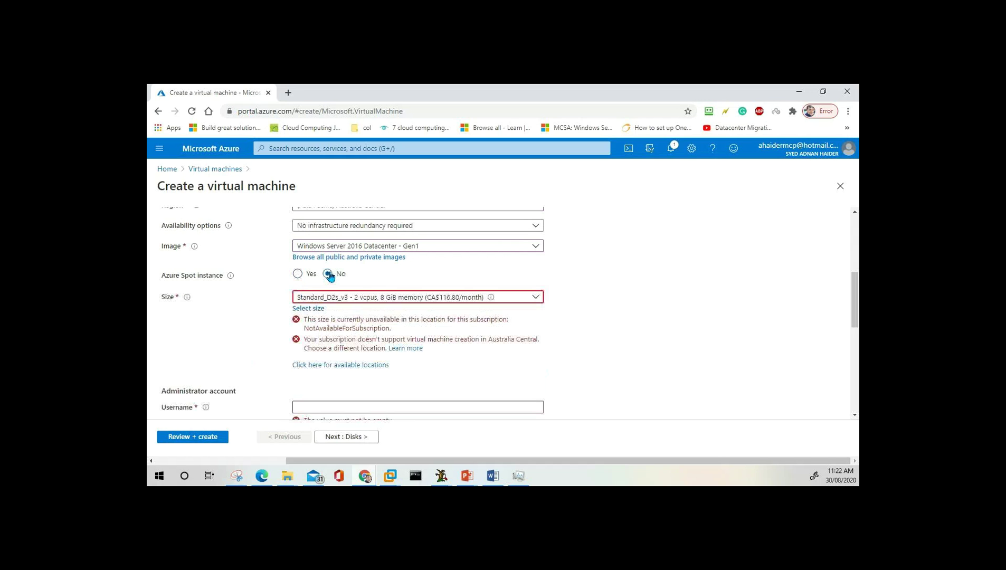
{"action": "left_click", "coordinate": [297, 274]}
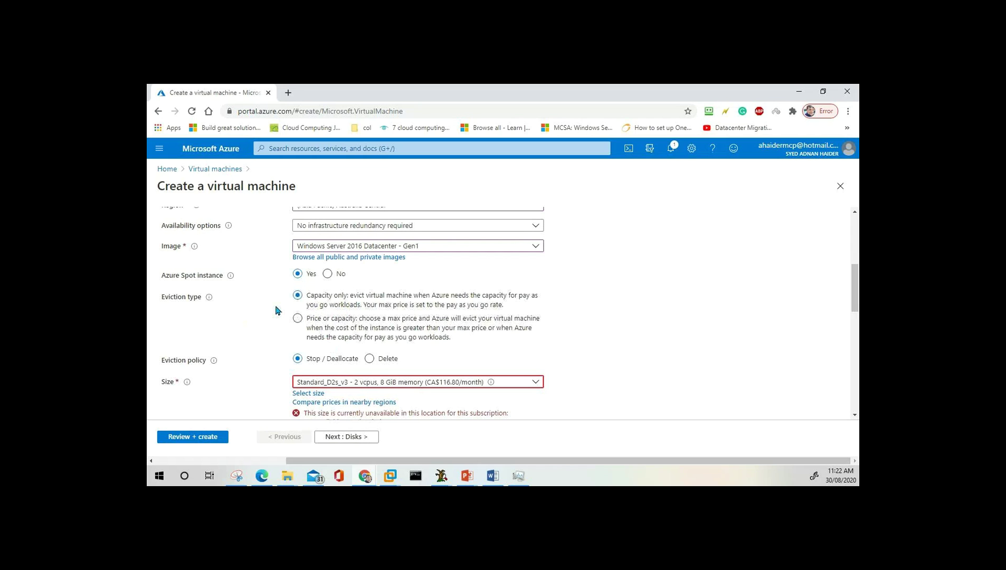
{"action": "left_click", "coordinate": [329, 274]}
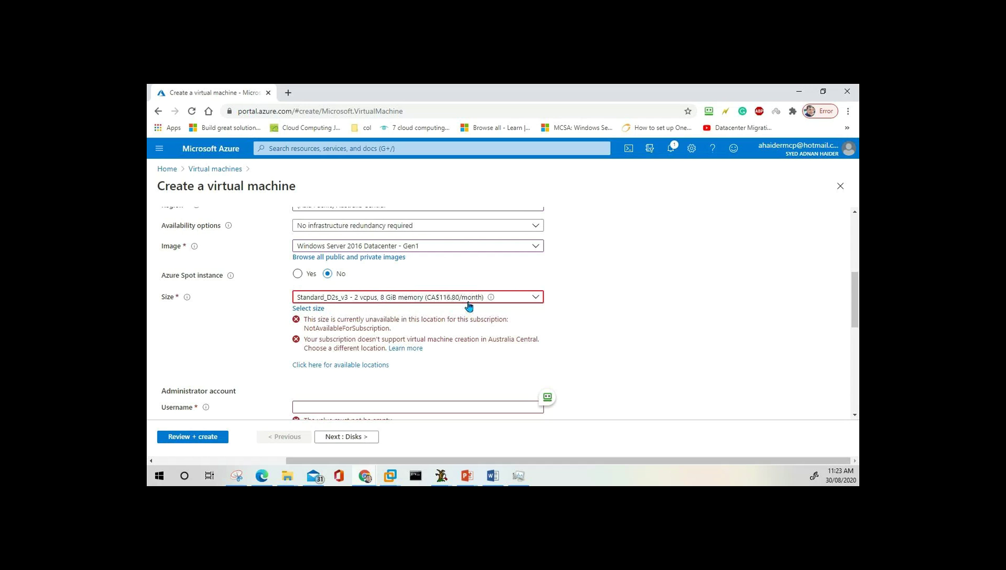
{"action": "scroll", "coordinate": [372, 246], "scroll_direction": "up", "scroll_amount": 2}
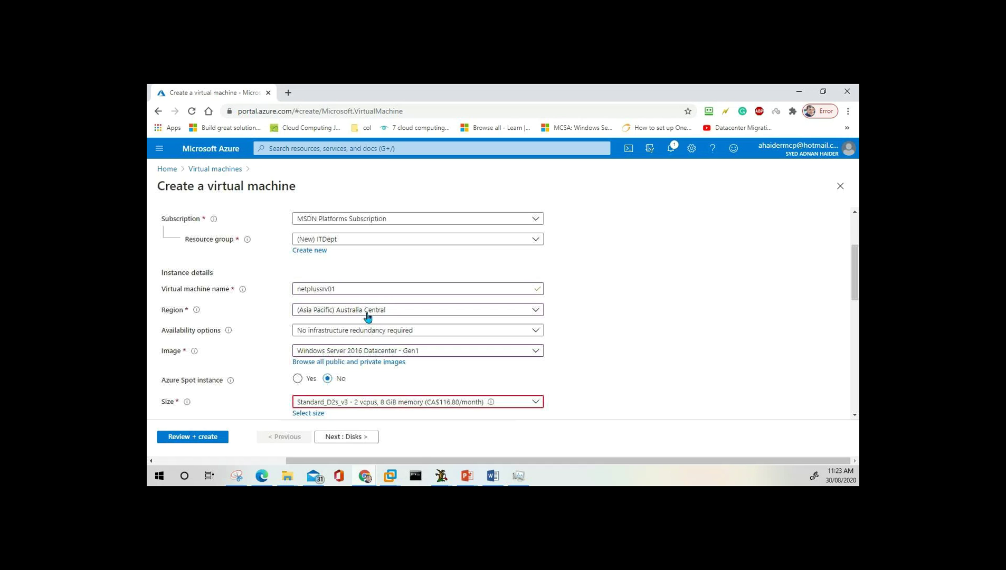
{"action": "scroll", "coordinate": [429, 269], "scroll_direction": "down", "scroll_amount": 4}
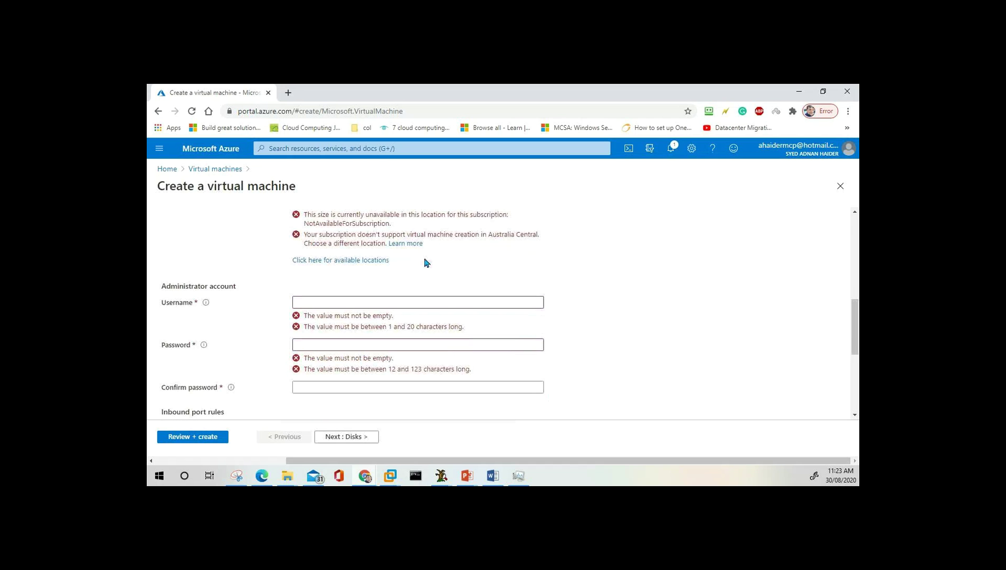
{"action": "scroll", "coordinate": [428, 264], "scroll_direction": "up", "scroll_amount": 2}
{"action": "scroll", "coordinate": [425, 262], "scroll_direction": "up", "scroll_amount": 1}
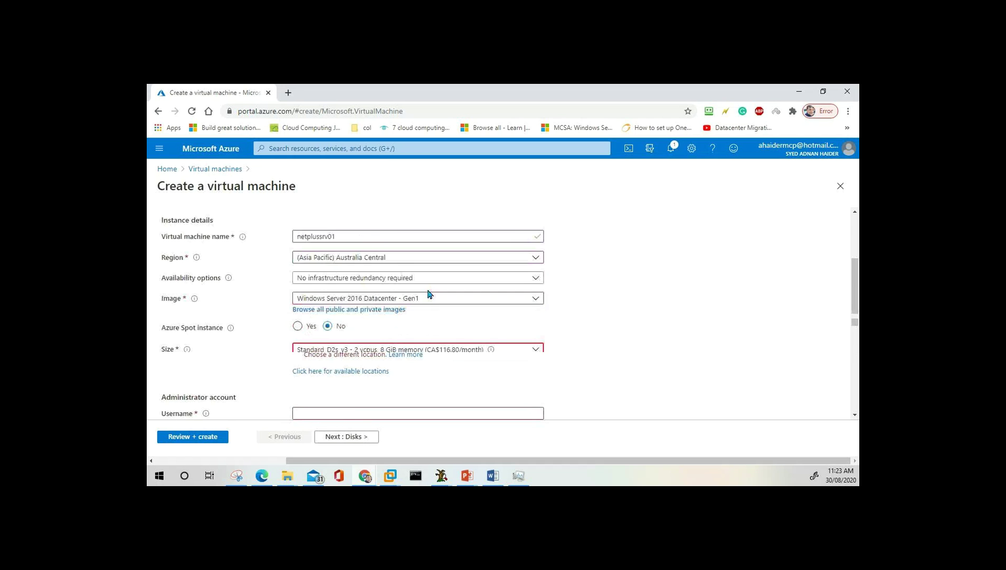
{"action": "scroll", "coordinate": [396, 295], "scroll_direction": "down", "scroll_amount": 1}
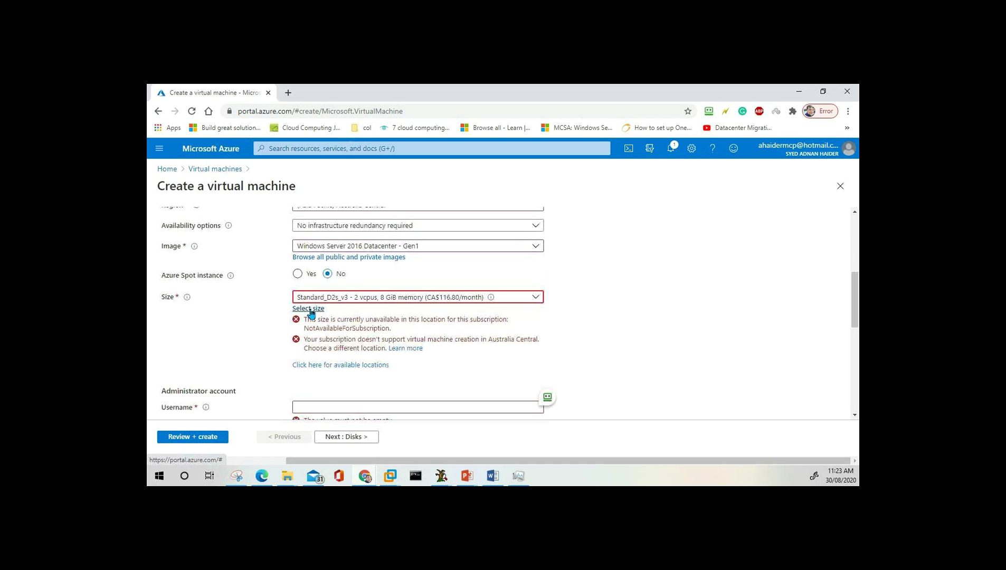
Open the VM size list and sort it by Cost/month, cheapest first.
{"action": "left_click", "coordinate": [311, 309]}
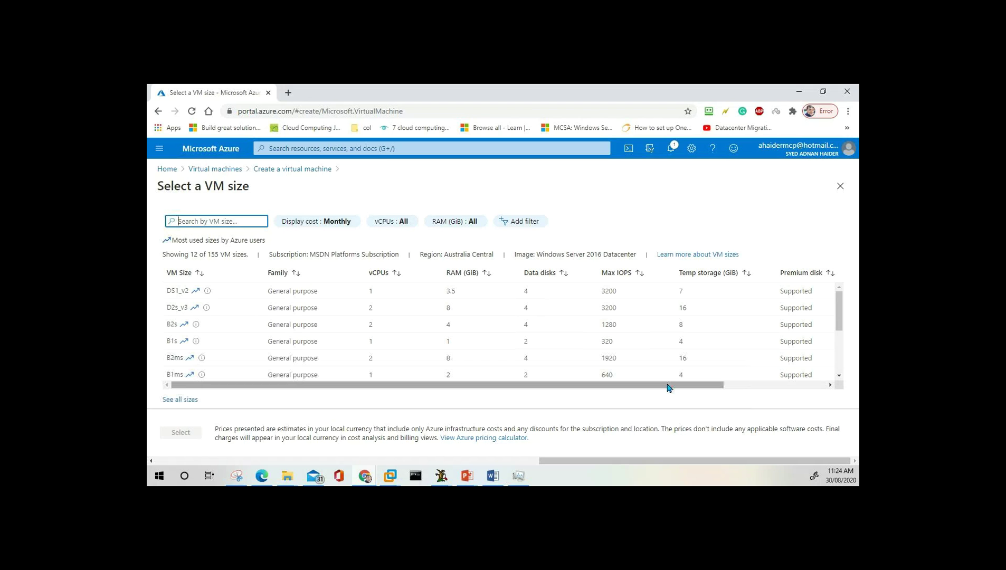
{"action": "left_click_drag", "start_coordinate": [668, 387], "coordinate": [775, 388]}
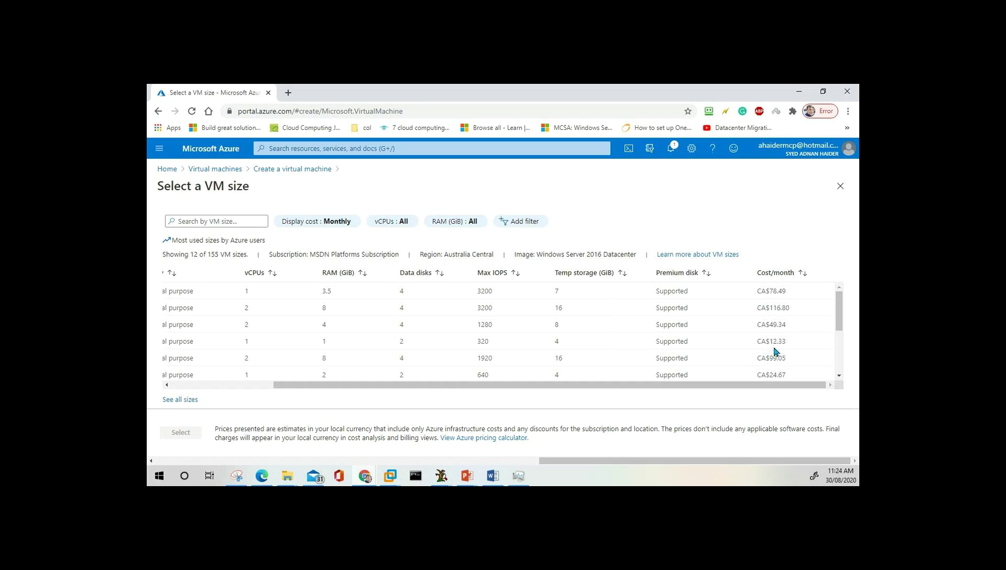
{"action": "left_click", "coordinate": [782, 274]}
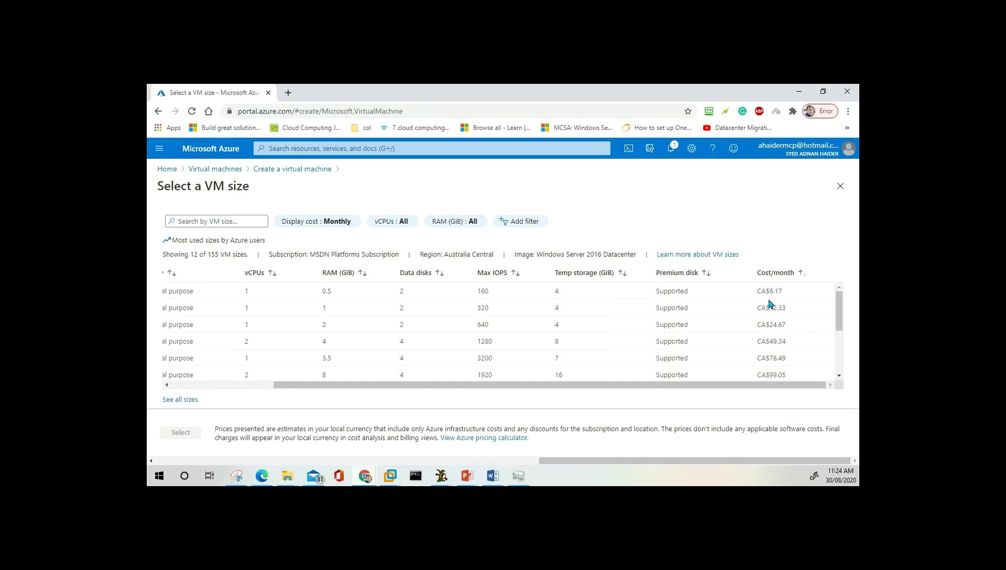
Choose the B2s size from the sorted list.
{"action": "left_click_drag", "start_coordinate": [764, 388], "coordinate": [595, 388]}
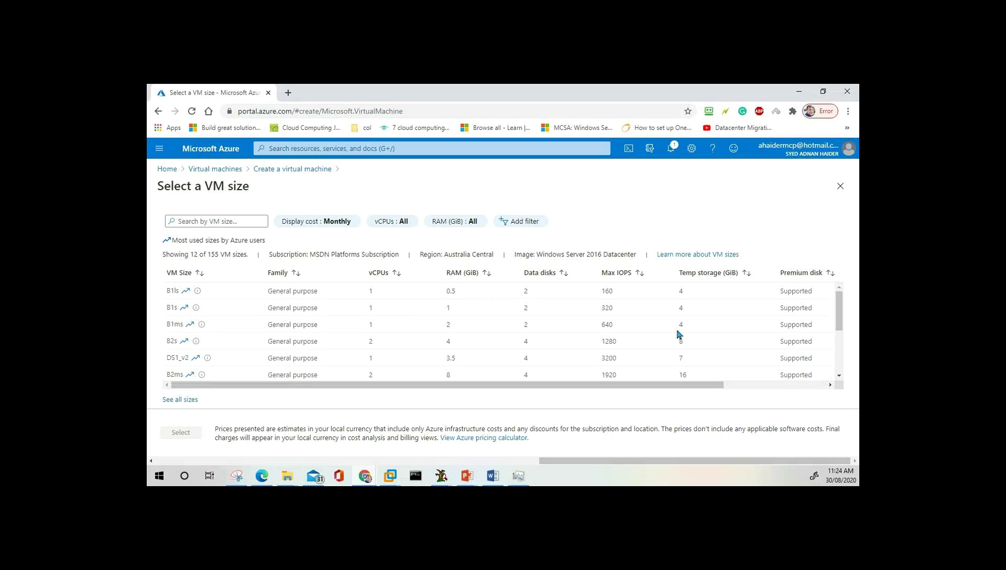
{"action": "left_click_drag", "start_coordinate": [714, 385], "coordinate": [618, 369]}
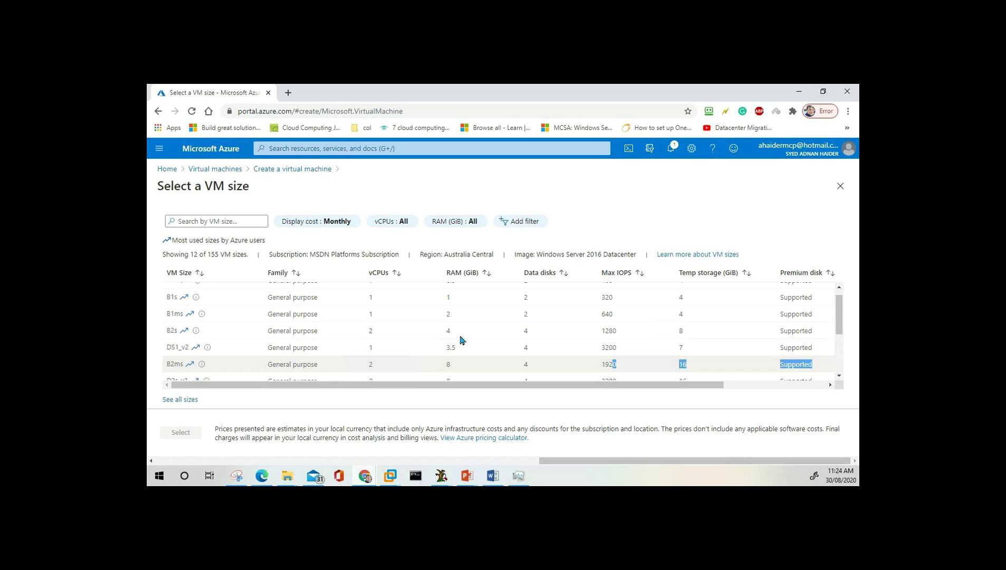
{"action": "scroll", "coordinate": [467, 342], "scroll_direction": "up", "scroll_amount": 1}
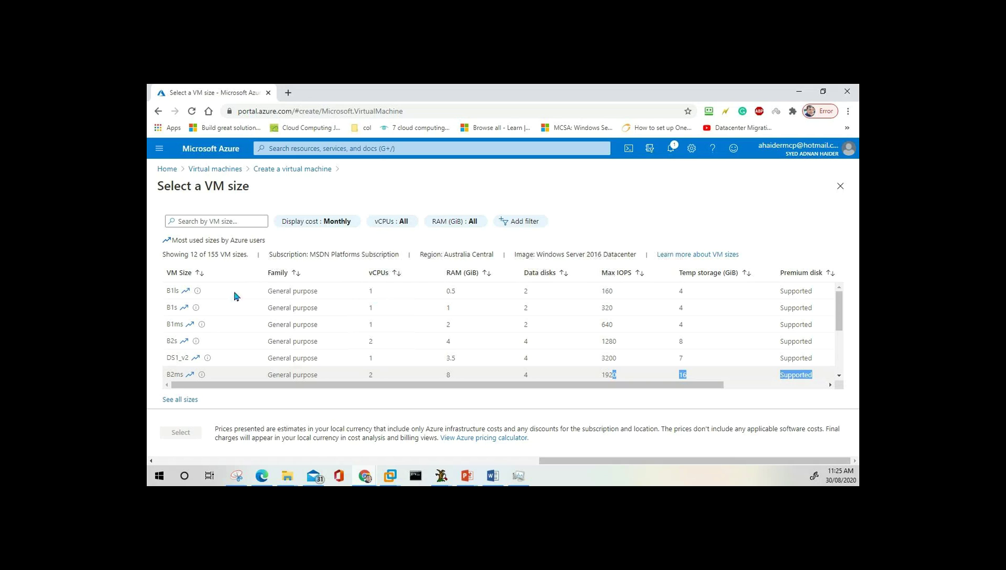
{"action": "left_click", "coordinate": [311, 343]}
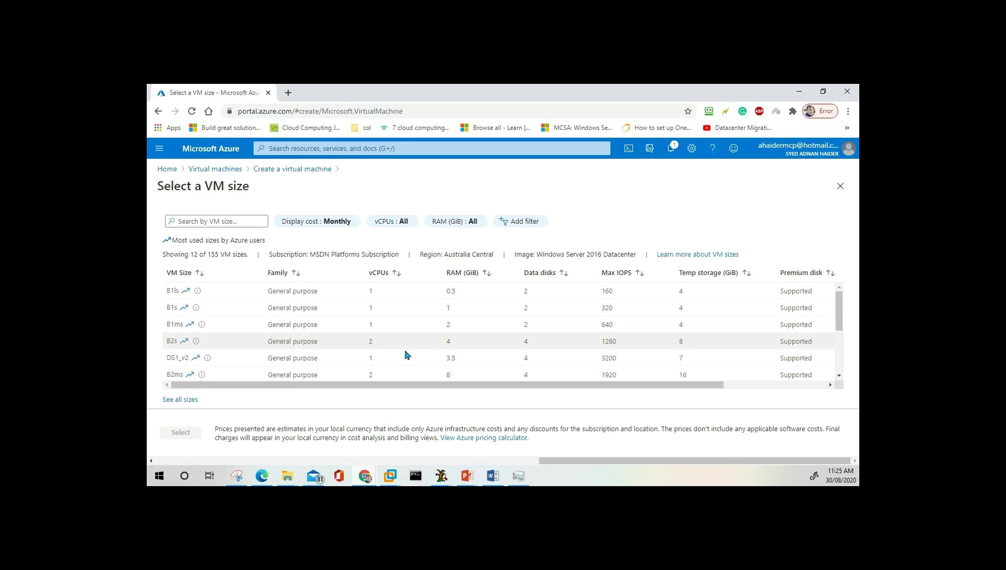
{"action": "left_click_drag", "start_coordinate": [580, 385], "coordinate": [700, 391]}
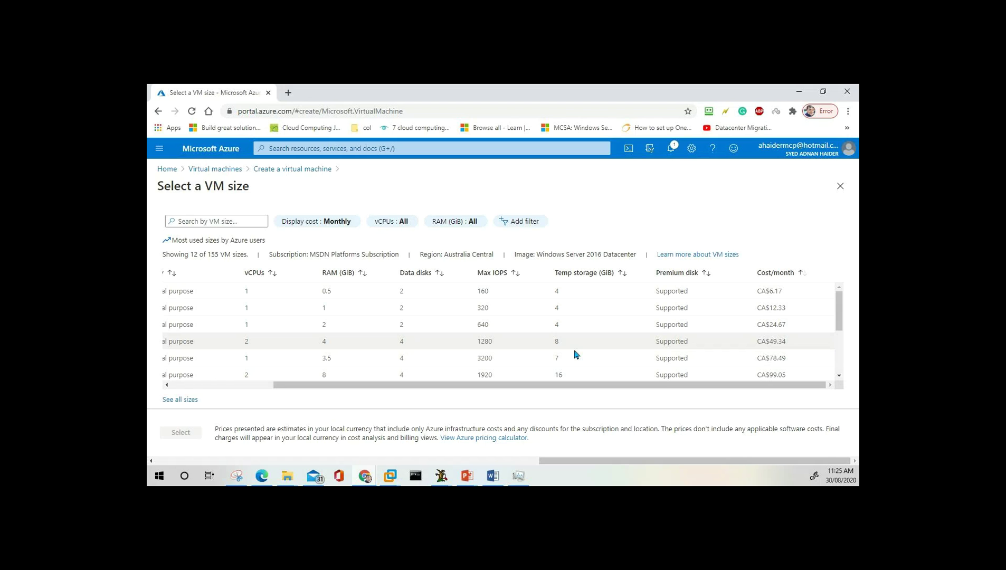
{"action": "left_click_drag", "start_coordinate": [493, 389], "coordinate": [429, 390]}
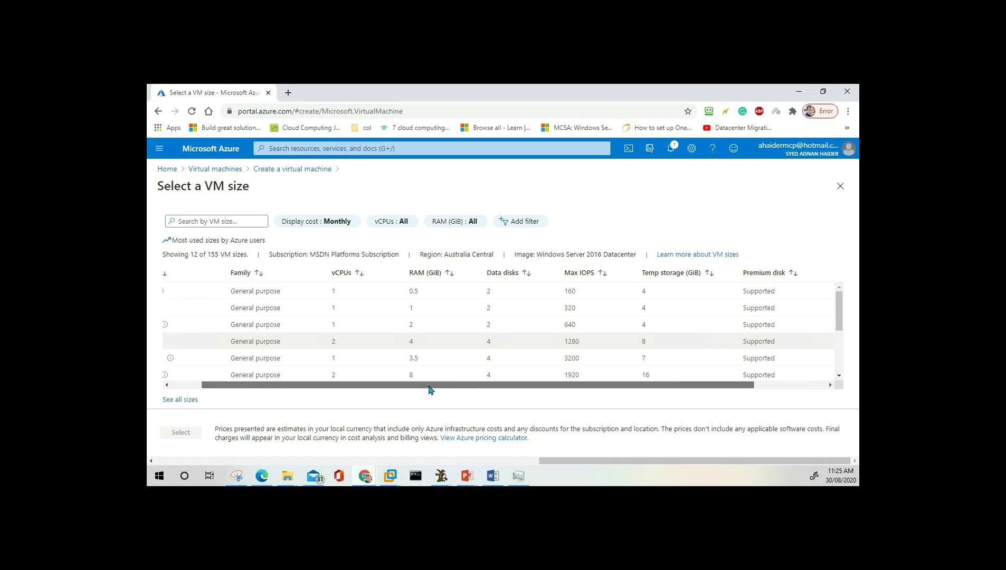
{"action": "left_click_drag", "start_coordinate": [429, 390], "coordinate": [339, 386]}
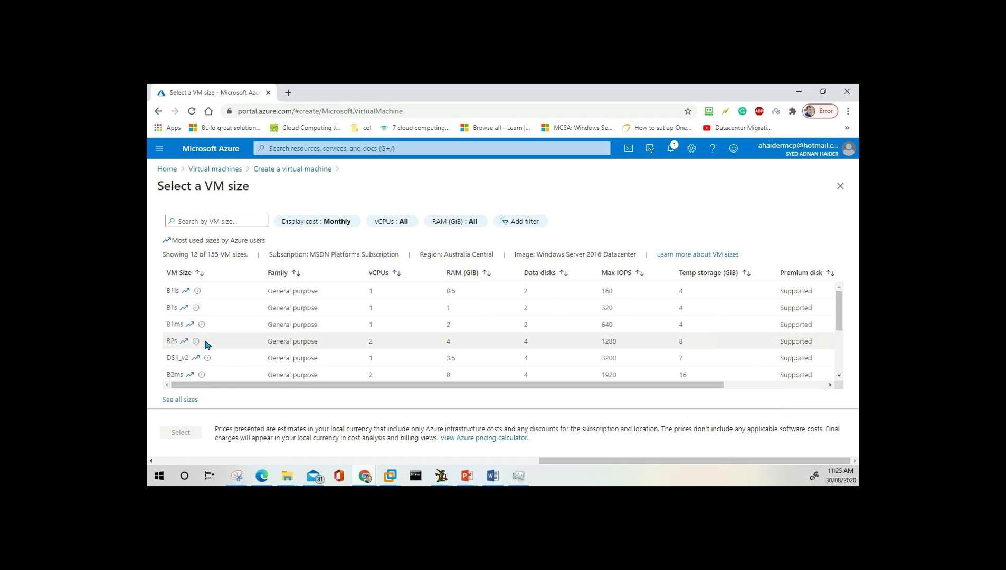
Highlight the B2s row in the size table, review the sizes, and focus the size search box.
{"action": "double_click", "coordinate": [206, 342]}
{"action": "double_click", "coordinate": [167, 343]}
{"action": "left_click", "coordinate": [282, 342]}
{"action": "scroll", "coordinate": [219, 374], "scroll_direction": "down", "scroll_amount": 3}
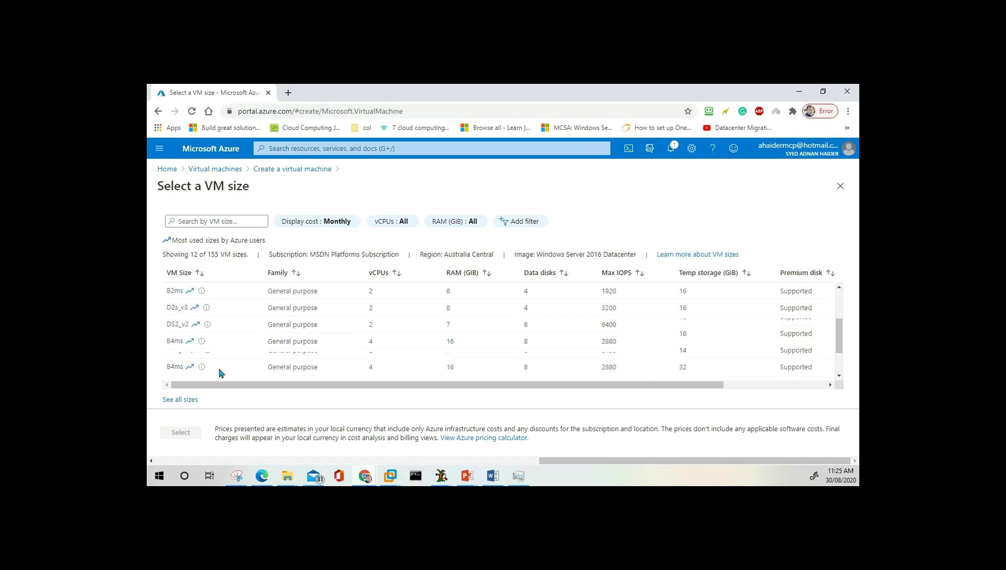
{"action": "scroll", "coordinate": [220, 374], "scroll_direction": "up", "scroll_amount": 3}
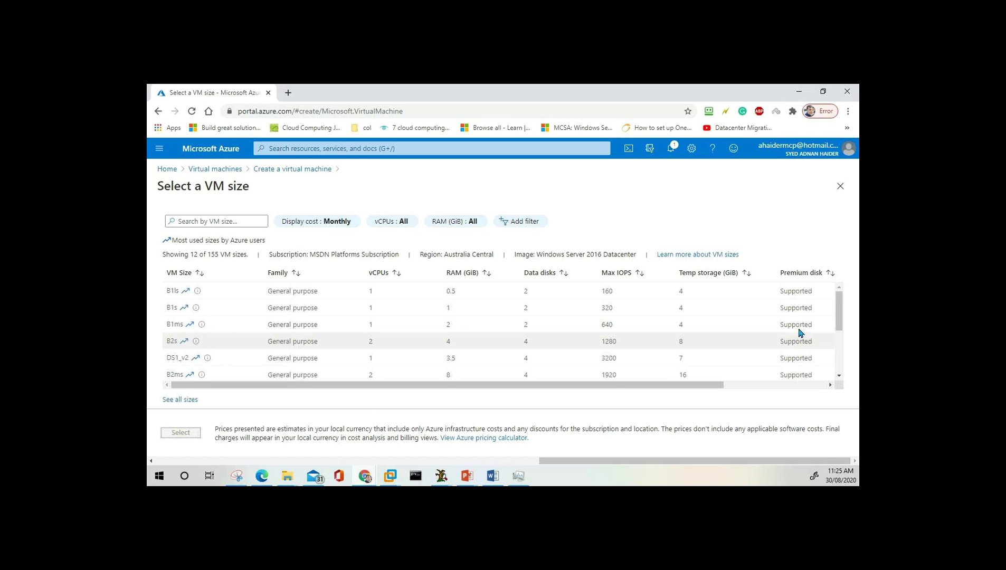
{"action": "left_click_drag", "start_coordinate": [845, 305], "coordinate": [836, 383]}
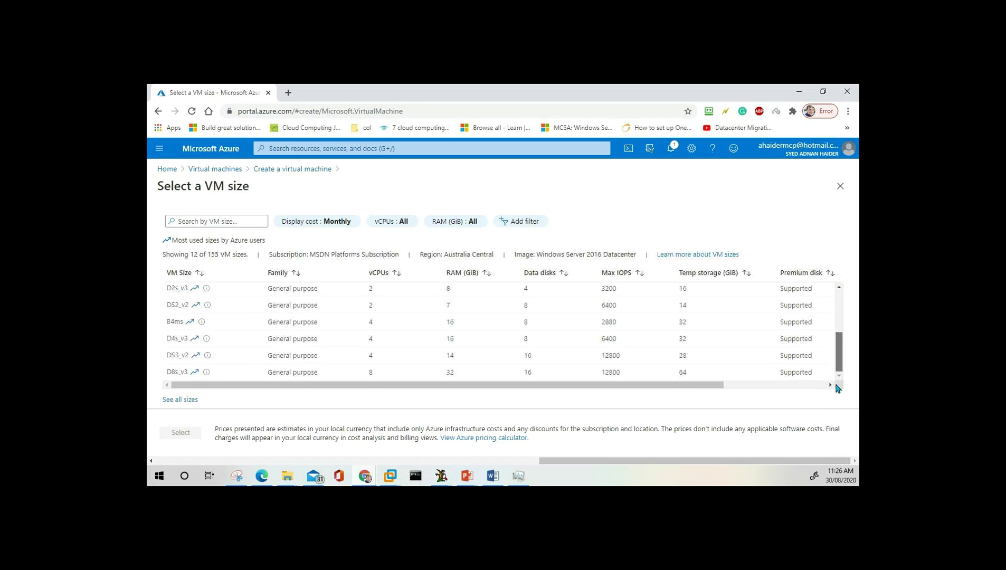
{"action": "left_click", "coordinate": [214, 223]}
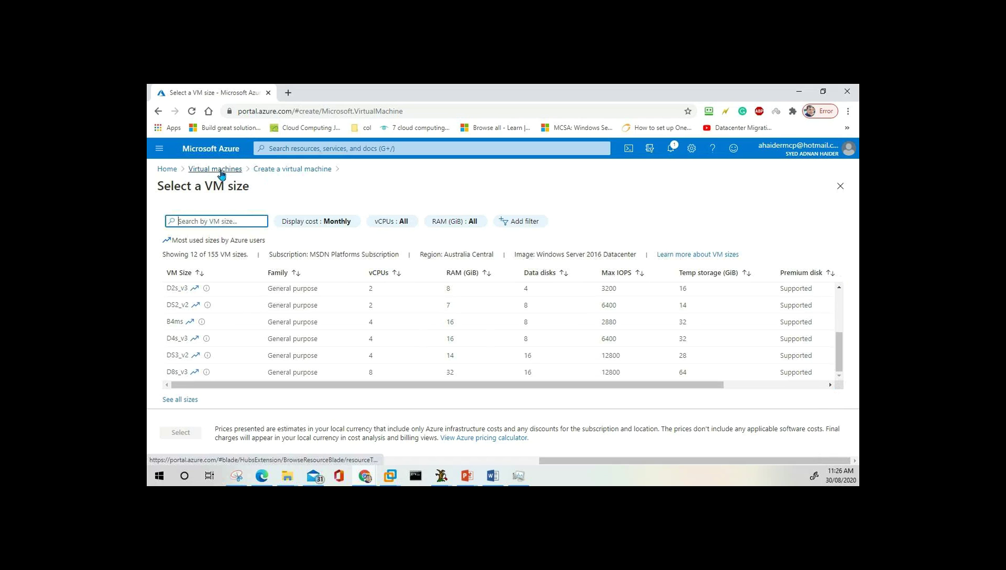
Discard the unsaved VM and start a new virtual machine from the Virtual machines list.
{"action": "left_click", "coordinate": [167, 170]}
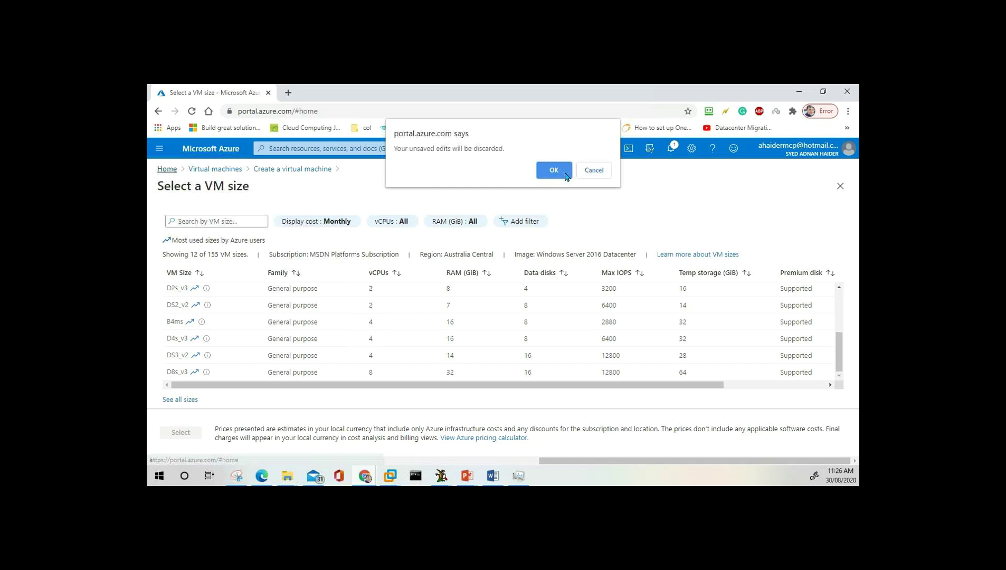
{"action": "left_click", "coordinate": [554, 170]}
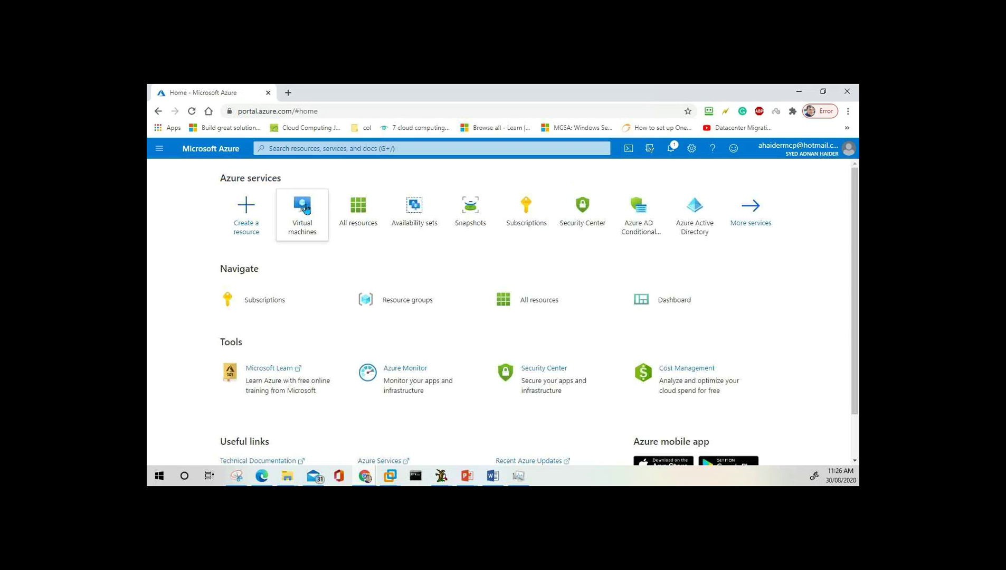
{"action": "left_click", "coordinate": [305, 208]}
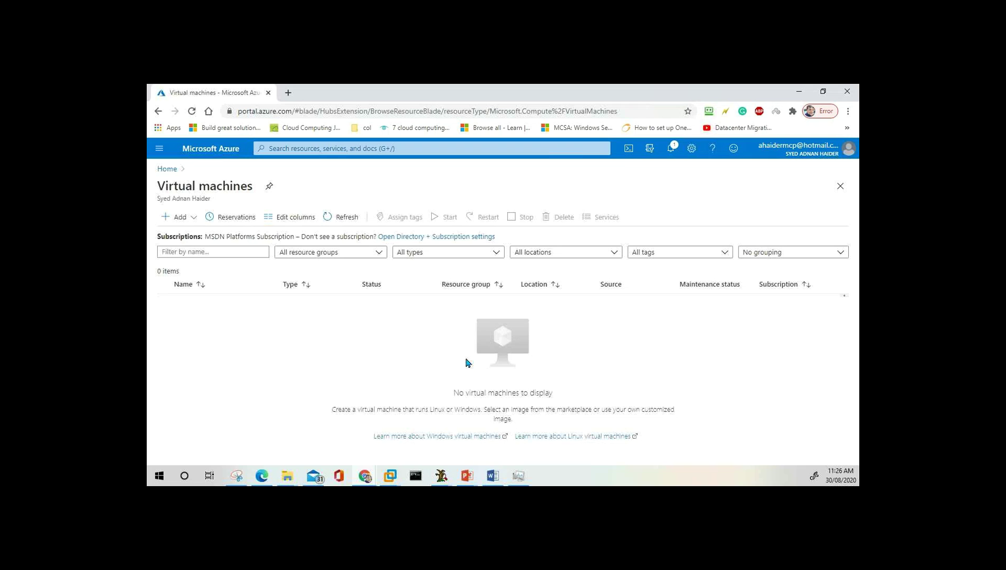
{"action": "left_click", "coordinate": [180, 220]}
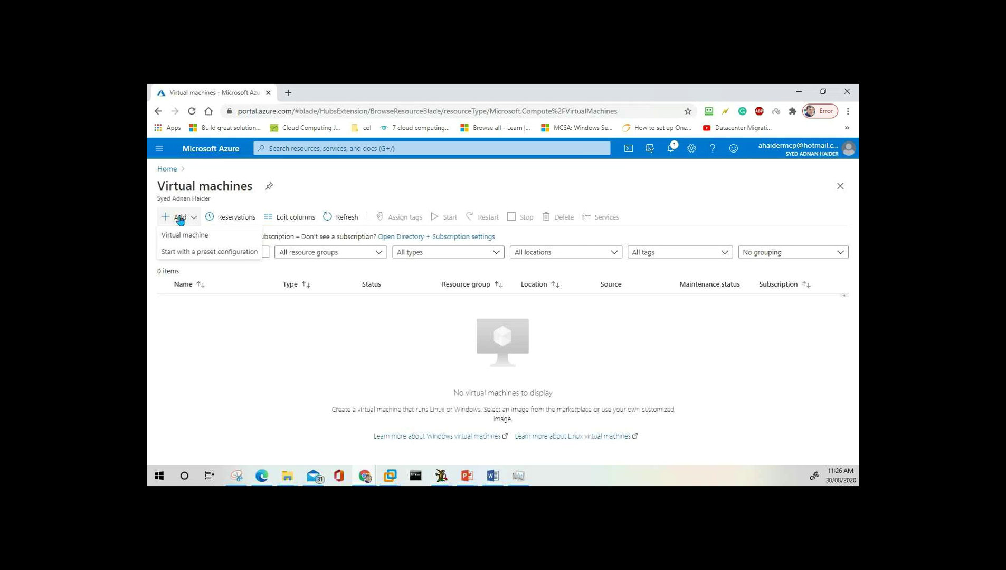
{"action": "left_click", "coordinate": [195, 236]}
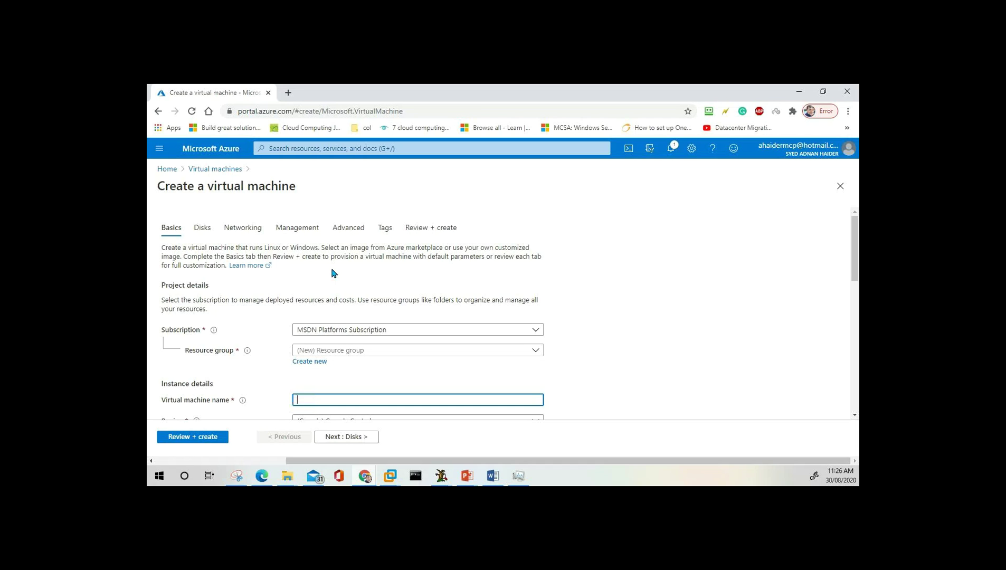
Create a new resource group named ITDEPT for the VM.
{"action": "left_click", "coordinate": [371, 355]}
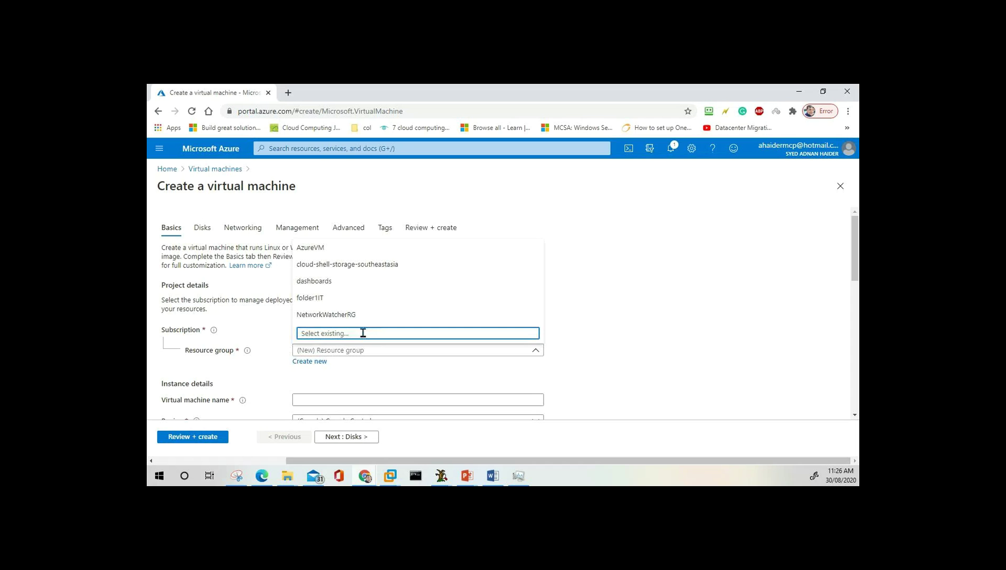
{"action": "left_click", "coordinate": [257, 322]}
{"action": "left_click", "coordinate": [317, 368]}
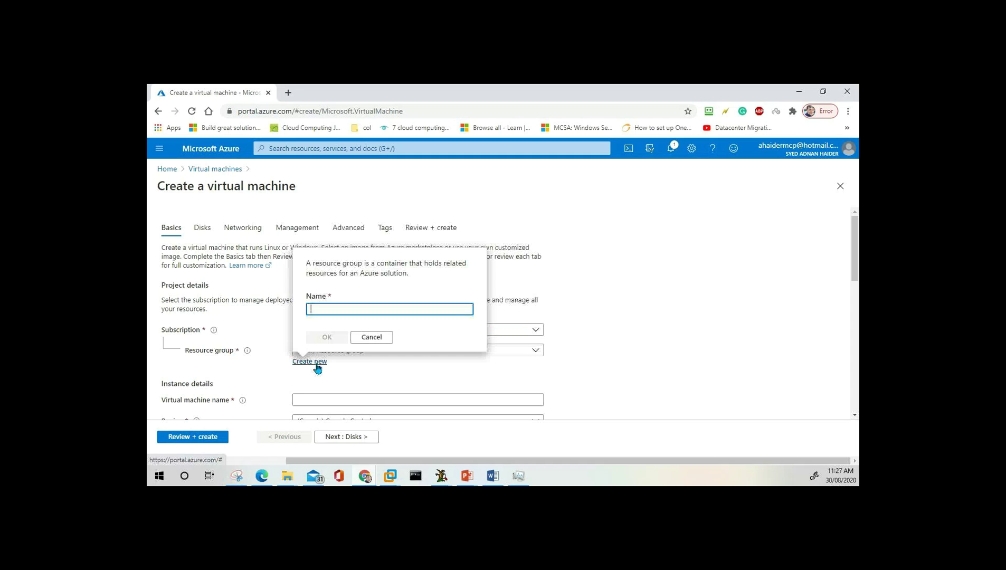
{"action": "type", "text": "ITDEPT"}
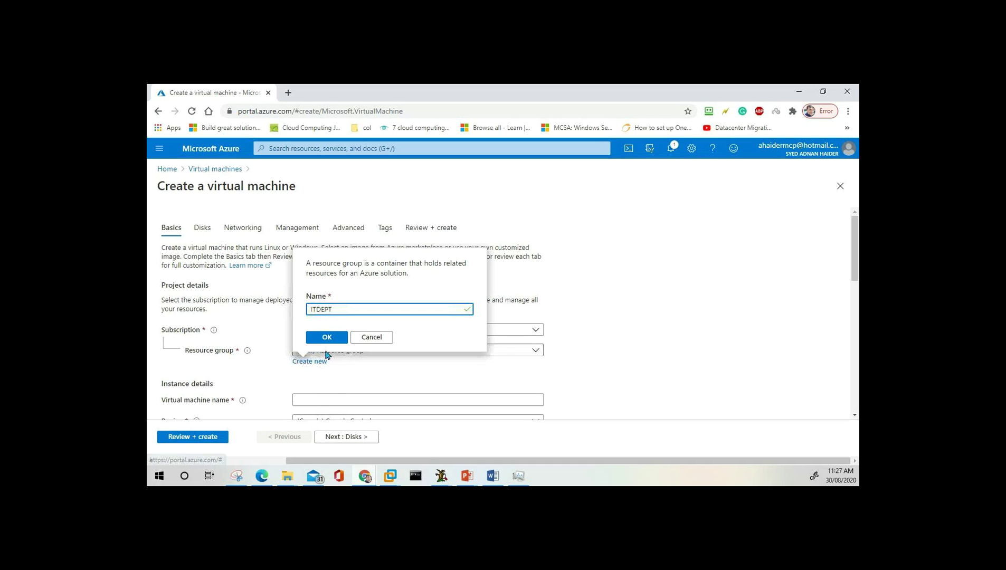
{"action": "left_click", "coordinate": [325, 337]}
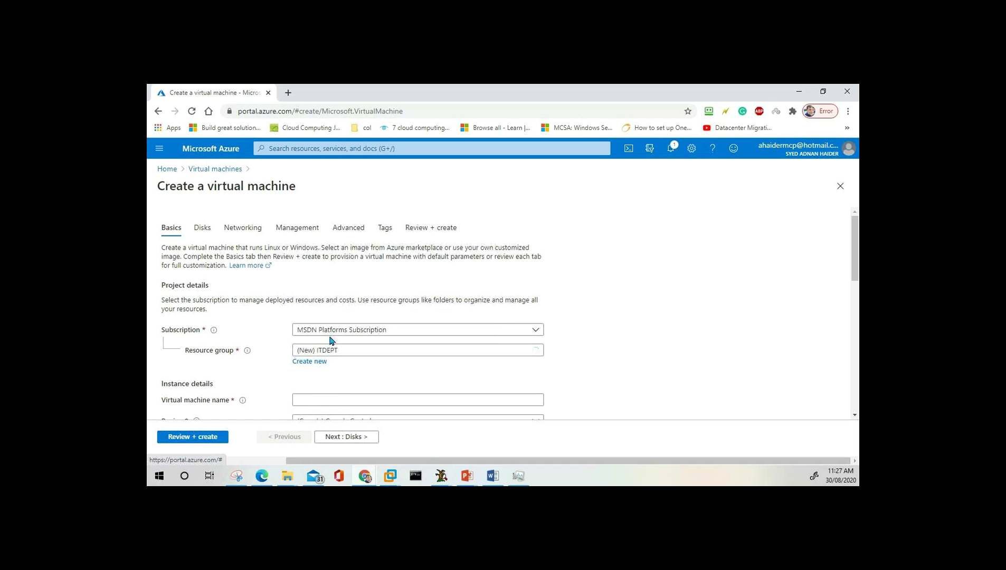
{"action": "scroll", "coordinate": [372, 357], "scroll_direction": "down", "scroll_amount": 3}
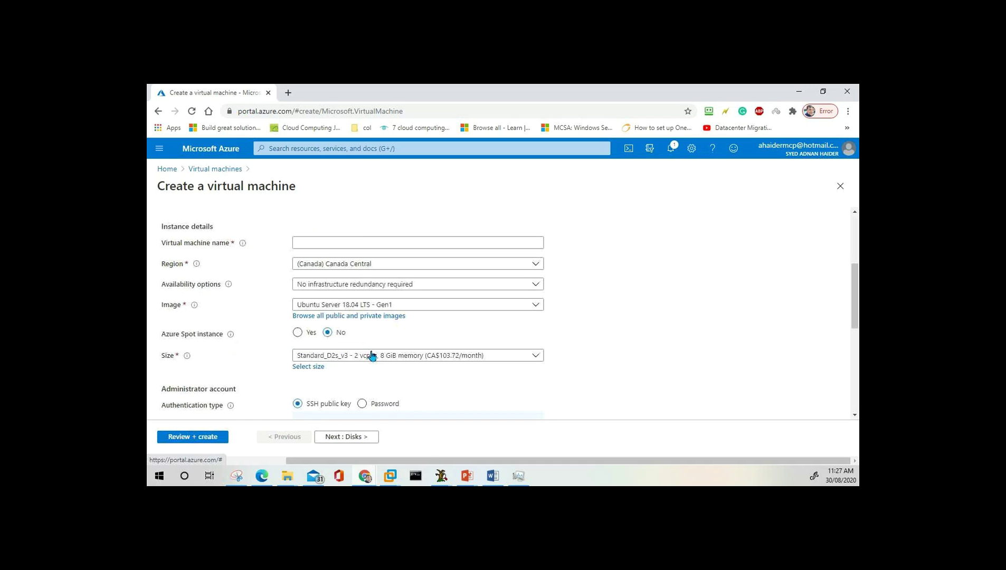
Name the VM netplussrv01 and choose the Windows Server 2016 Datacenter image.
{"action": "left_click", "coordinate": [361, 242]}
{"action": "type", "text": "net"}
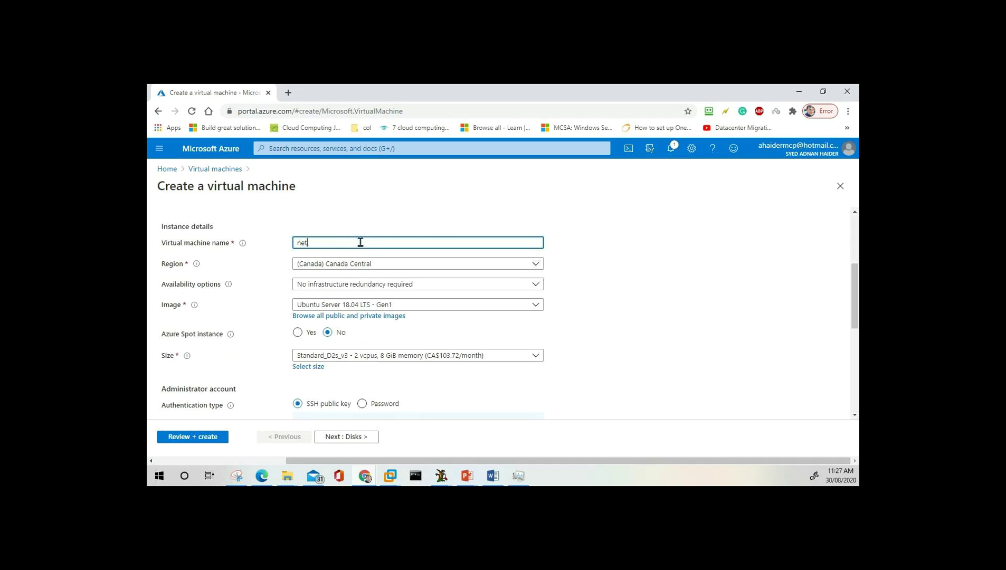
{"action": "type", "text": "plussrv01"}
{"action": "left_click", "coordinate": [400, 306]}
{"action": "left_click", "coordinate": [401, 305]}
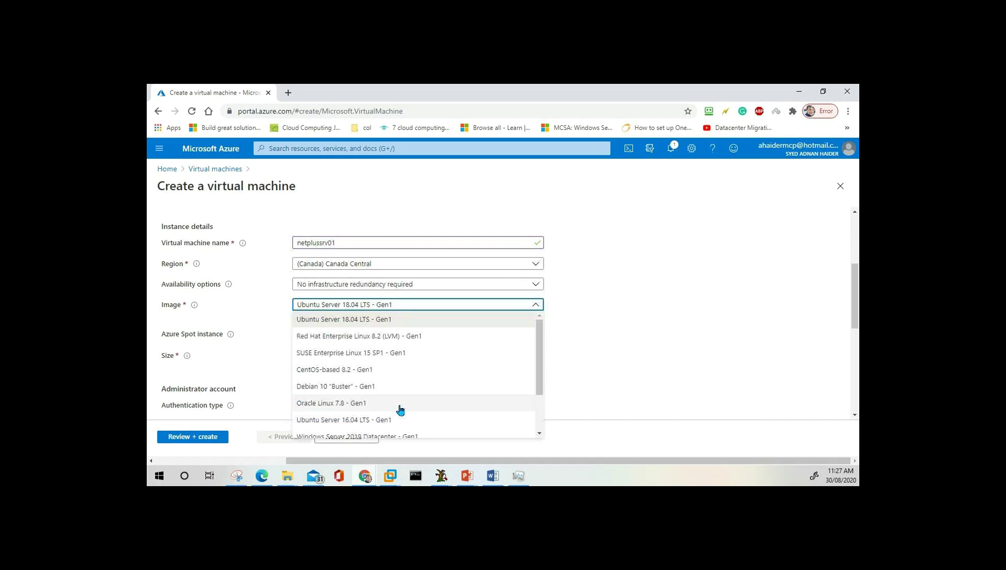
{"action": "scroll", "coordinate": [401, 409], "scroll_direction": "down", "scroll_amount": 1}
{"action": "key", "text": "Escape"}
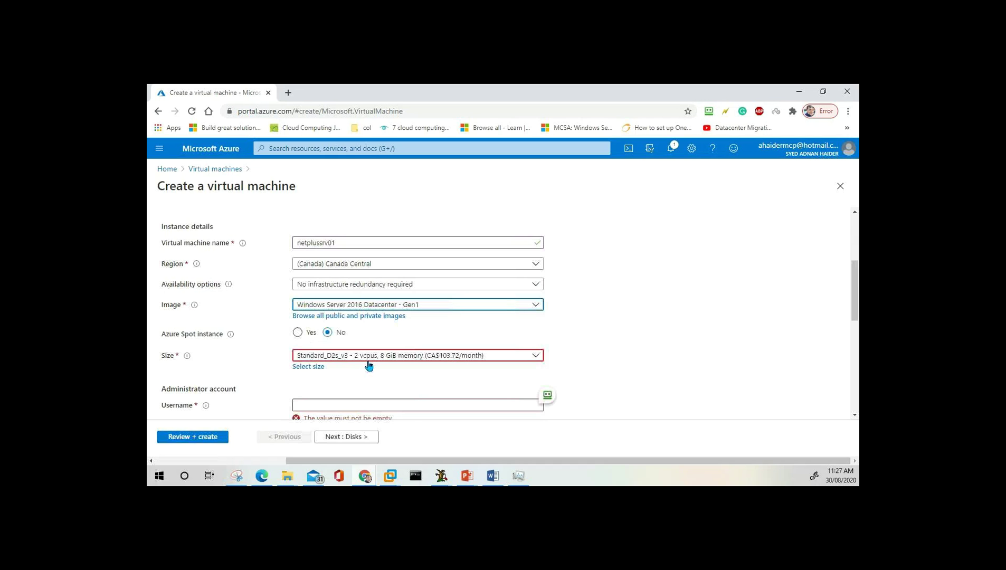
Set the VM size to Standard_B2s.
{"action": "left_click", "coordinate": [314, 368]}
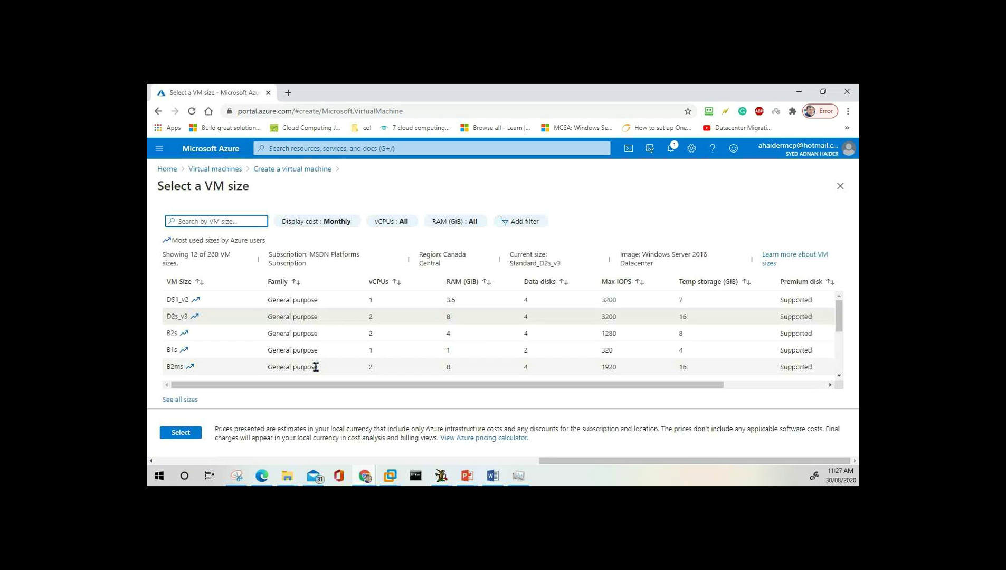
{"action": "left_click", "coordinate": [209, 333]}
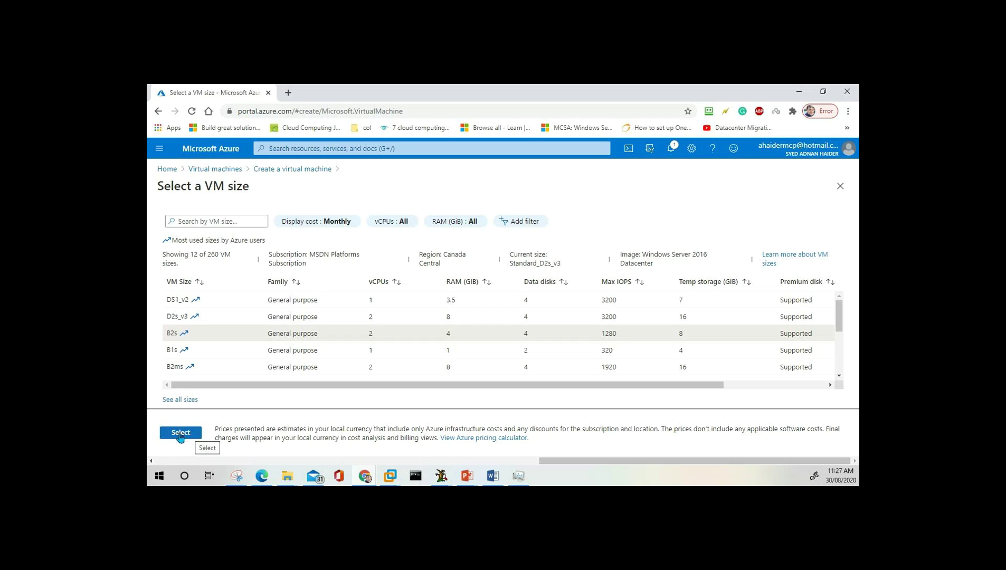
{"action": "left_click", "coordinate": [181, 436]}
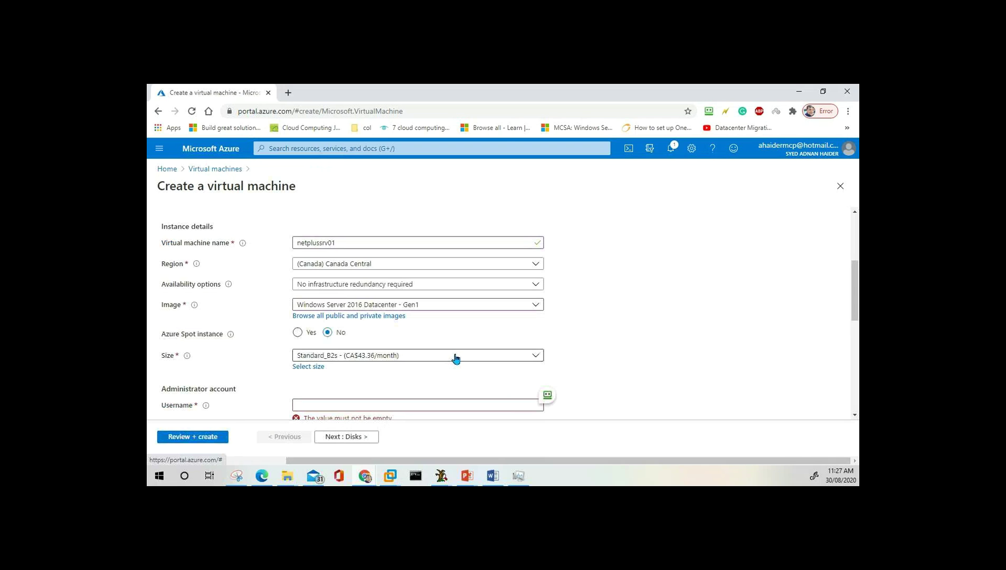
{"action": "scroll", "coordinate": [456, 359], "scroll_direction": "down", "scroll_amount": 2}
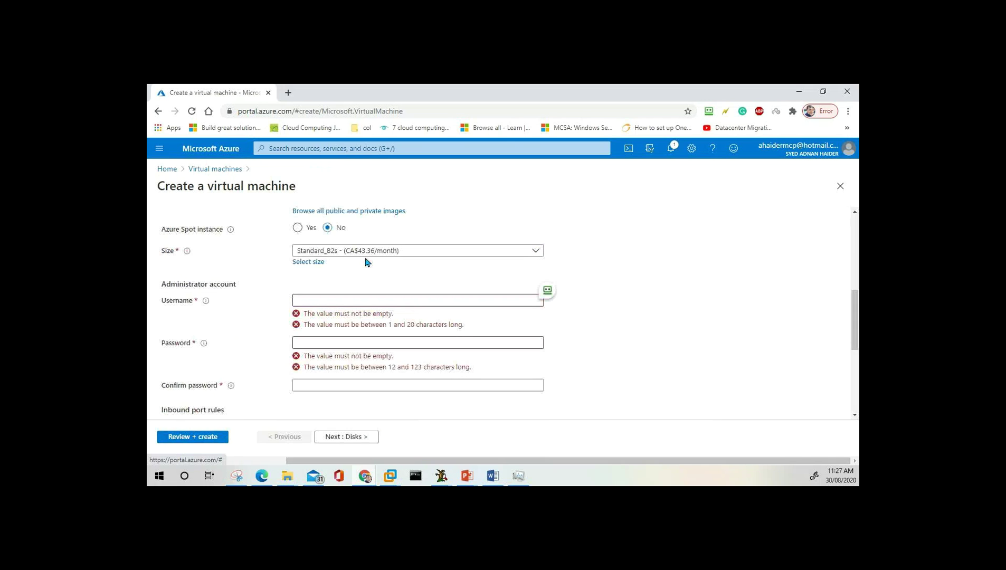
{"action": "left_click", "coordinate": [318, 300]}
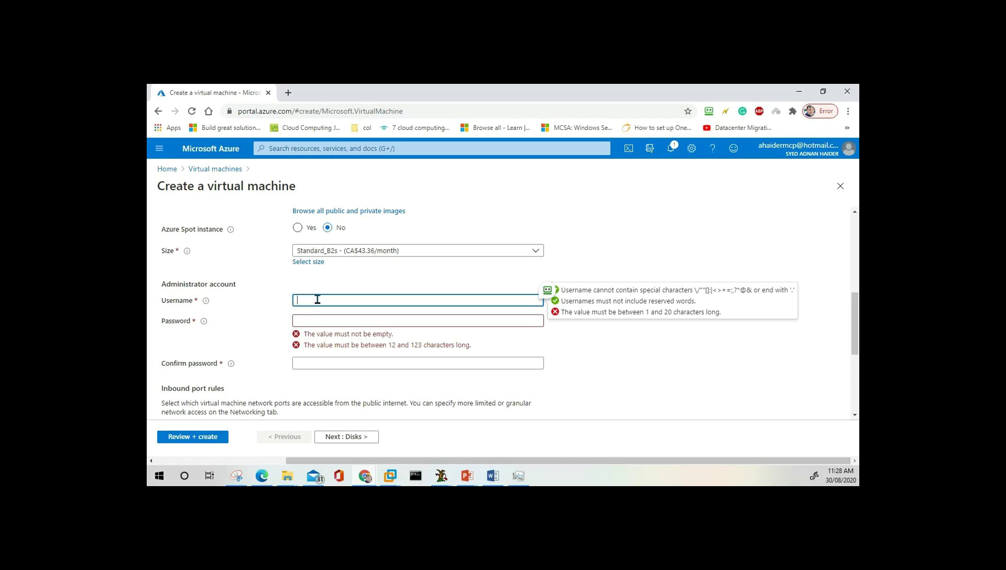
Enter the administrator username, the account password, and the matching password confirmation.
{"action": "type", "text": "Passadmin"}
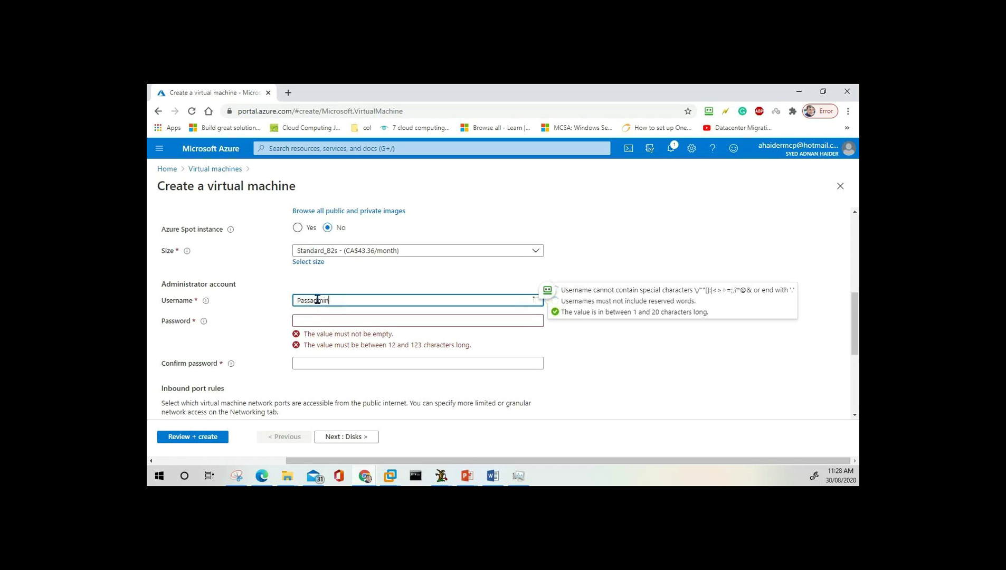
{"action": "key", "text": "Tab"}
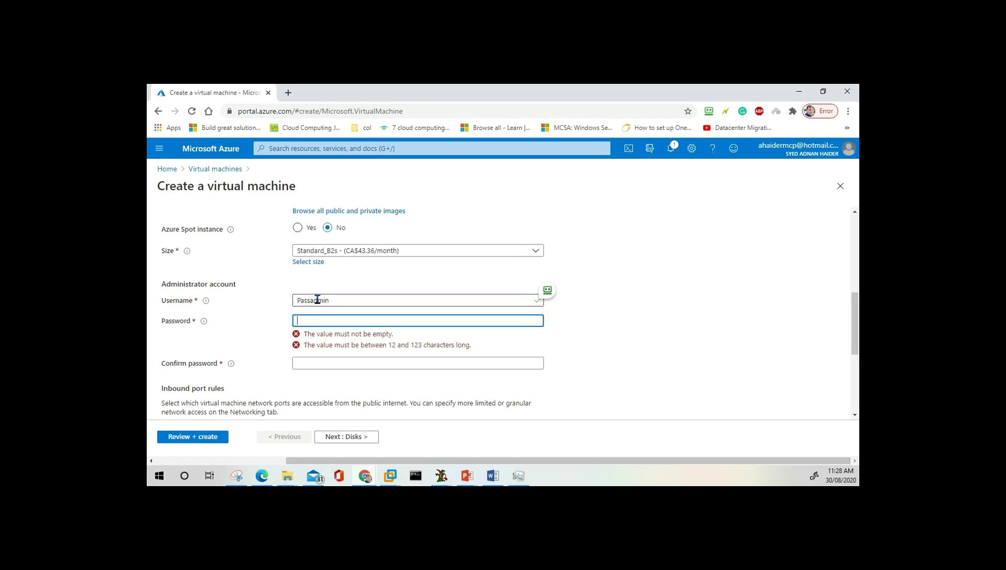
{"action": "type", "text": "Password@123"}
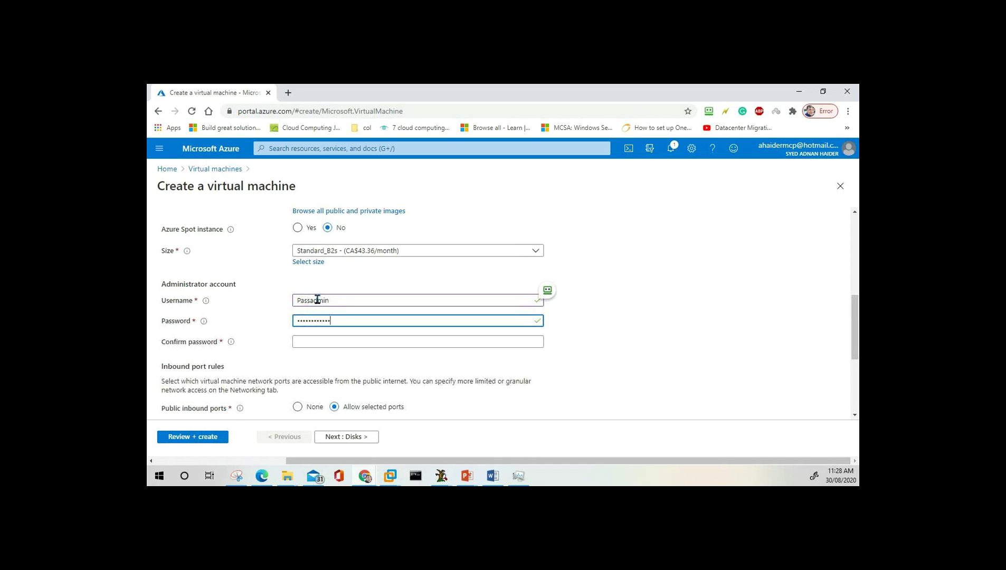
{"action": "key", "text": "Tab"}
{"action": "type", "text": "Pas"}
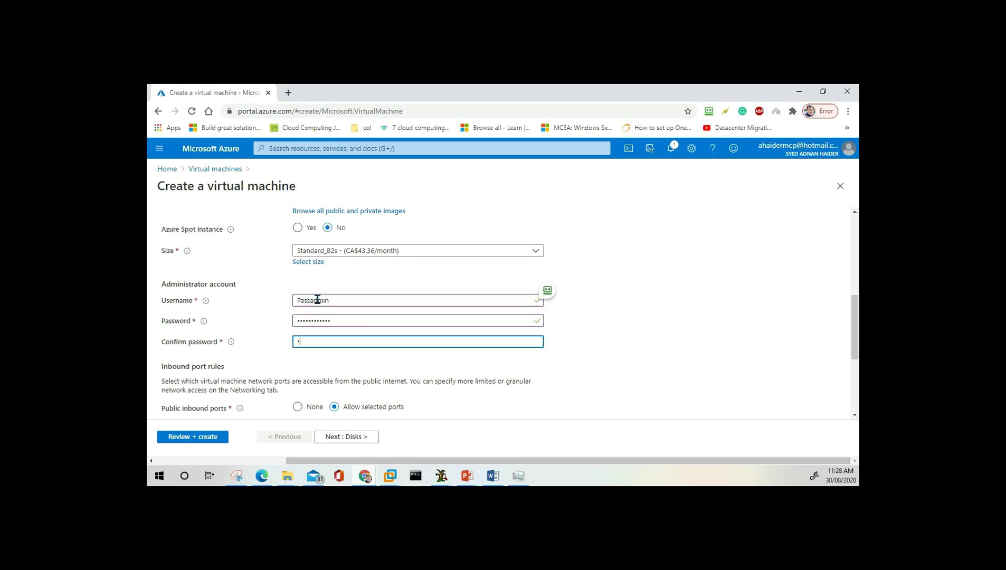
{"action": "type", "text": "sword@123"}
{"action": "scroll", "coordinate": [295, 369], "scroll_direction": "down", "scroll_amount": 3}
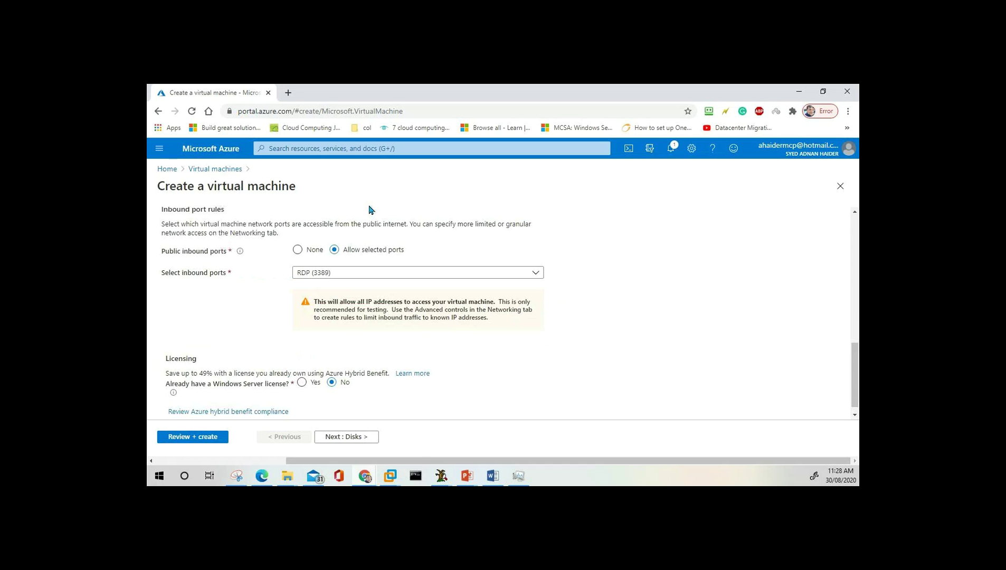
{"action": "scroll", "coordinate": [431, 307], "scroll_direction": "up", "scroll_amount": 3}
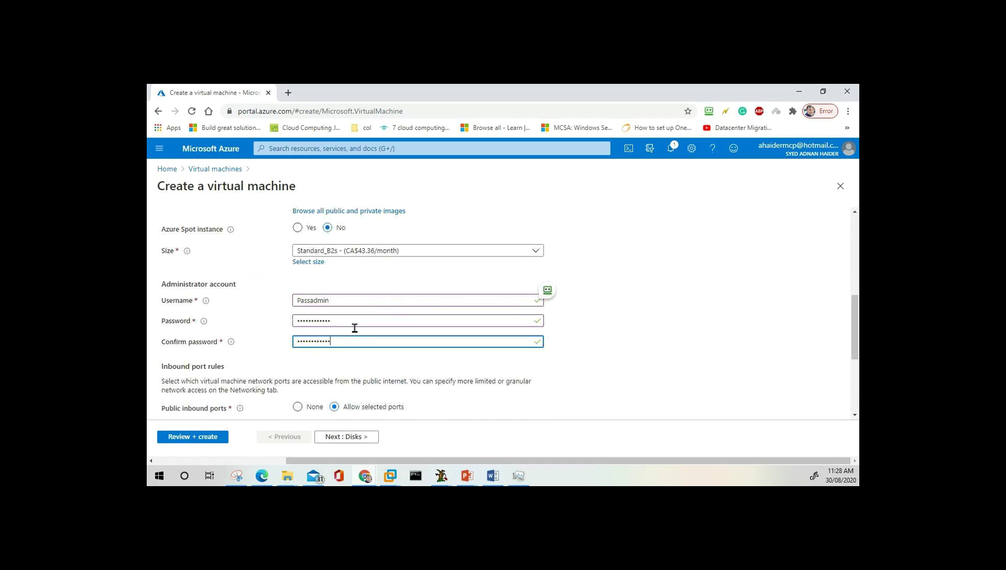
{"action": "scroll", "coordinate": [352, 326], "scroll_direction": "down", "scroll_amount": 3}
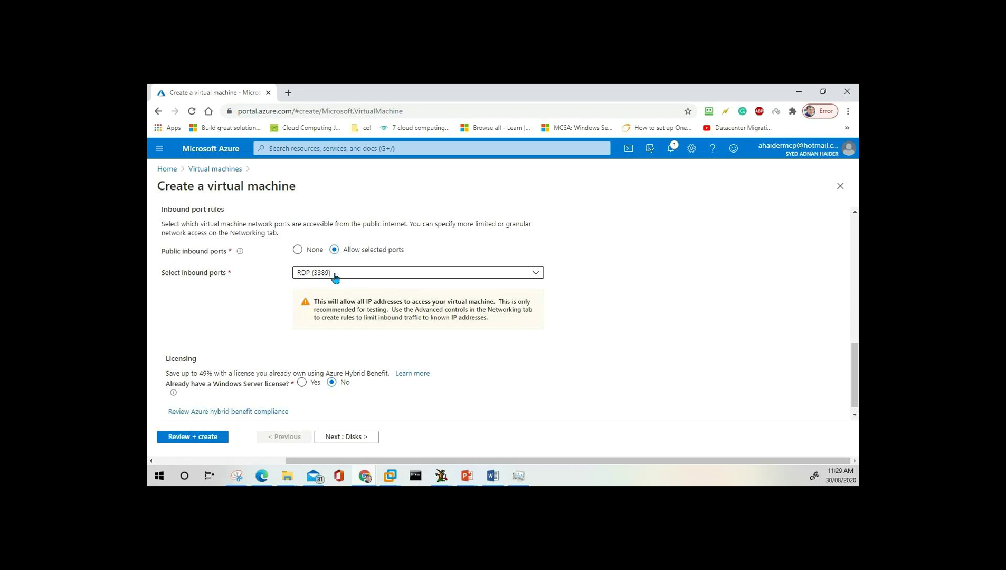
{"action": "left_click", "coordinate": [298, 250]}
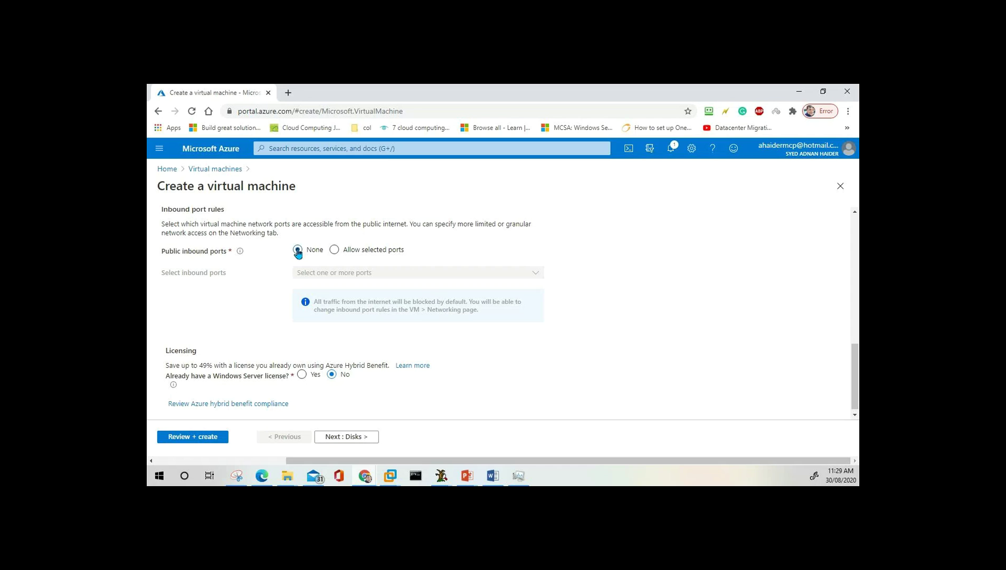
{"action": "left_click", "coordinate": [334, 251]}
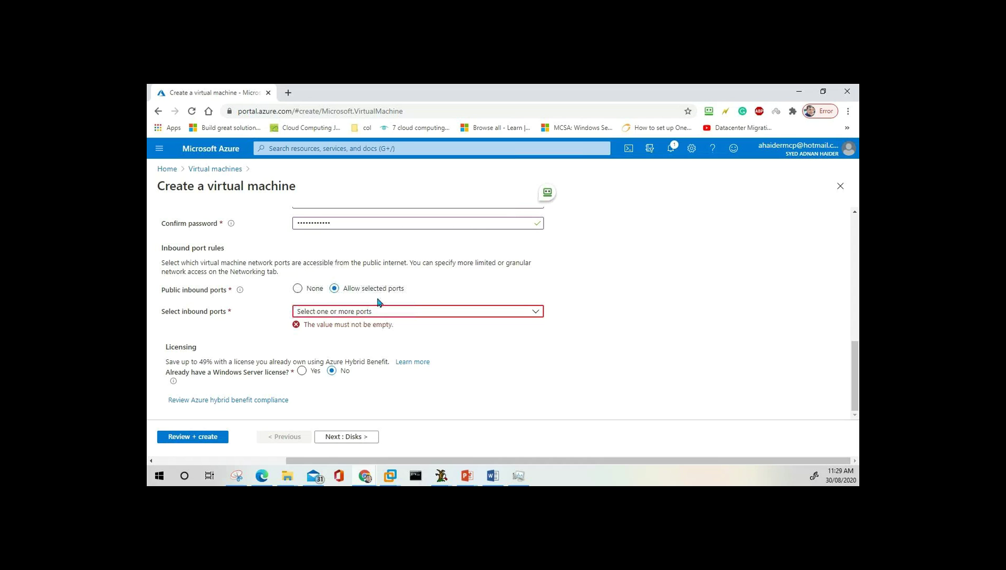
{"action": "left_click", "coordinate": [399, 313]}
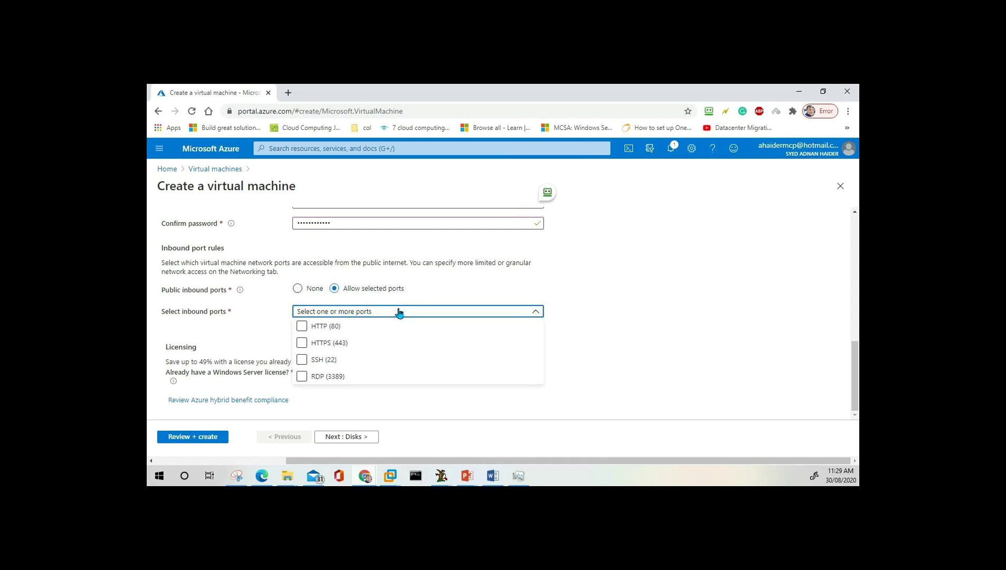
{"action": "left_click", "coordinate": [303, 378]}
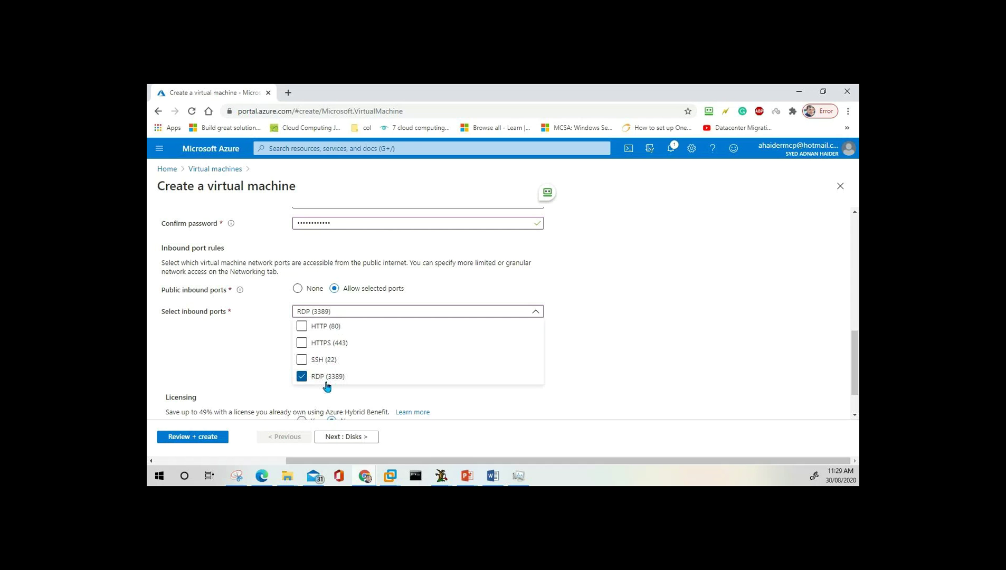
{"action": "left_click", "coordinate": [270, 372]}
{"action": "scroll", "coordinate": [270, 373], "scroll_direction": "down", "scroll_amount": 1}
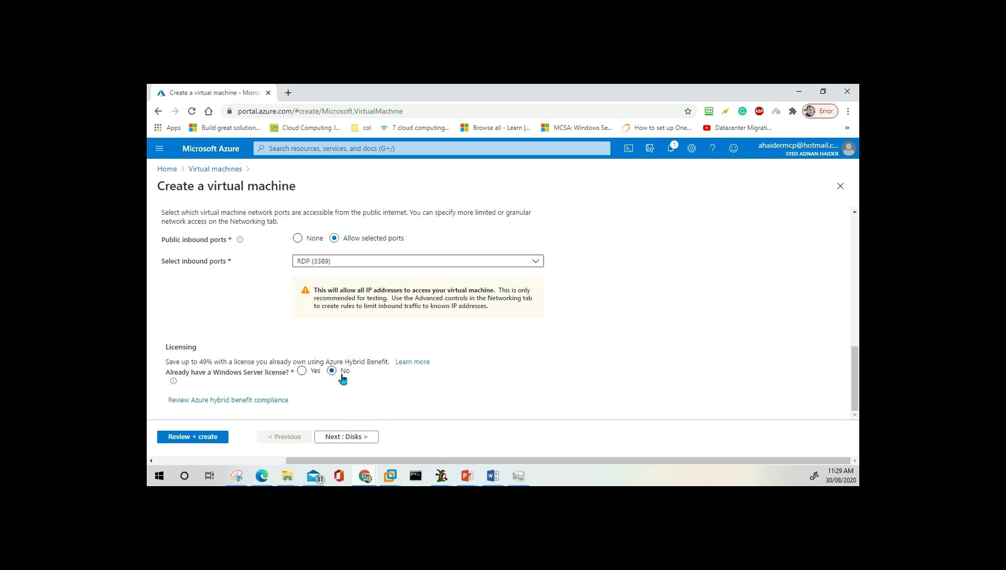
Run Review + create validation and dismiss the RoboForm save-data prompt.
{"action": "scroll", "coordinate": [391, 301], "scroll_direction": "up", "scroll_amount": 1}
{"action": "scroll", "coordinate": [391, 300], "scroll_direction": "up", "scroll_amount": 6}
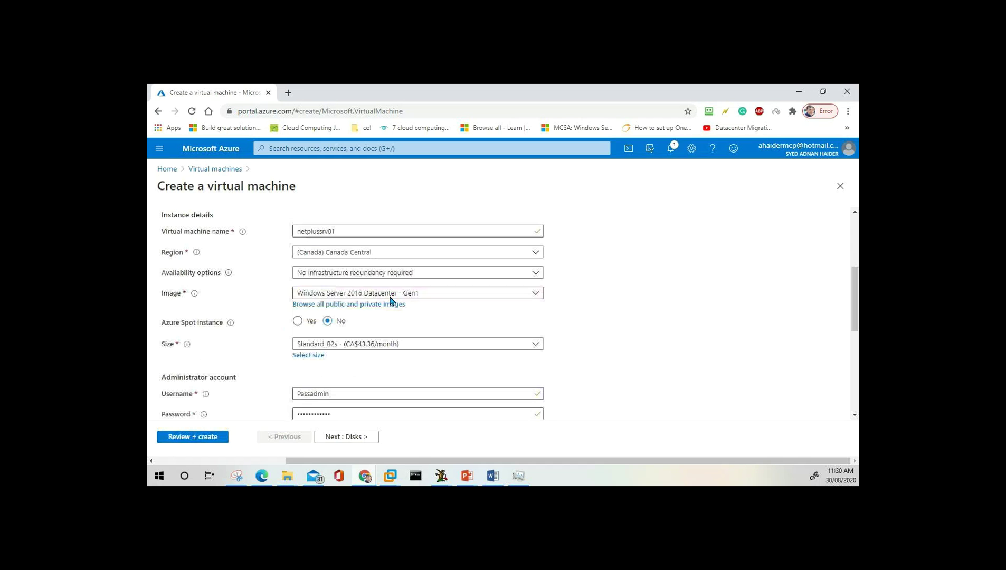
{"action": "scroll", "coordinate": [391, 300], "scroll_direction": "down", "scroll_amount": 3}
{"action": "scroll", "coordinate": [391, 301], "scroll_direction": "down", "scroll_amount": 3}
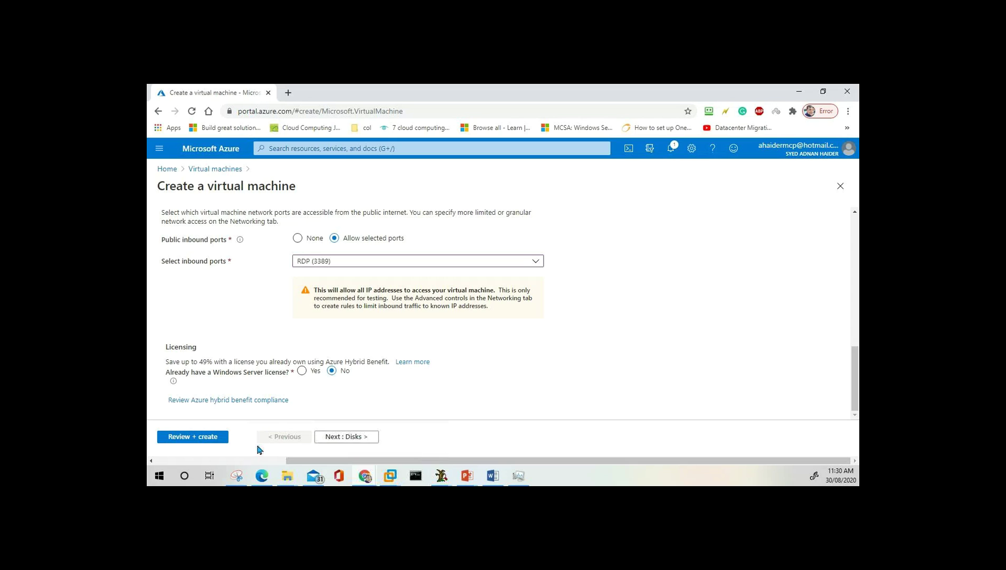
{"action": "left_click", "coordinate": [193, 438]}
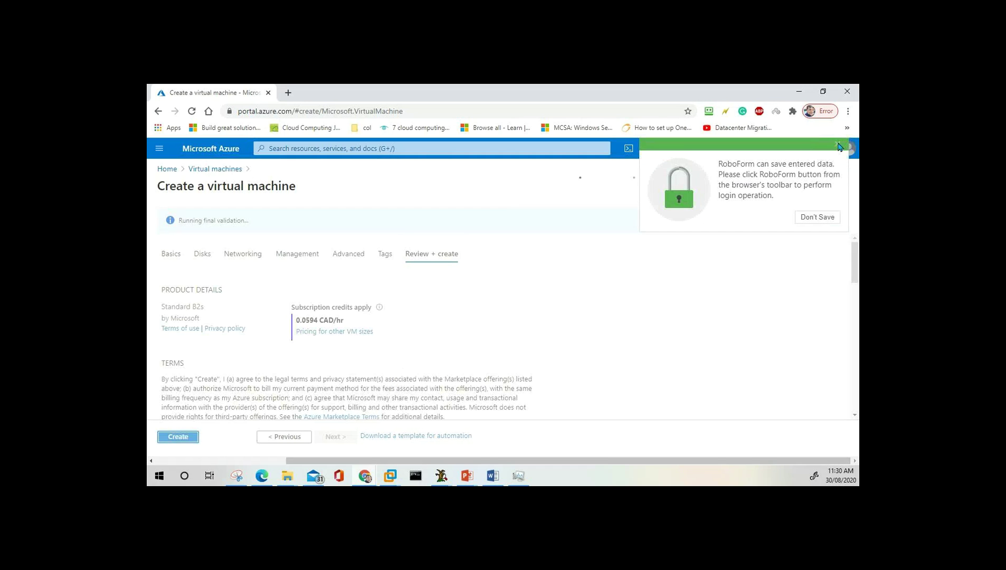
{"action": "left_click", "coordinate": [837, 144]}
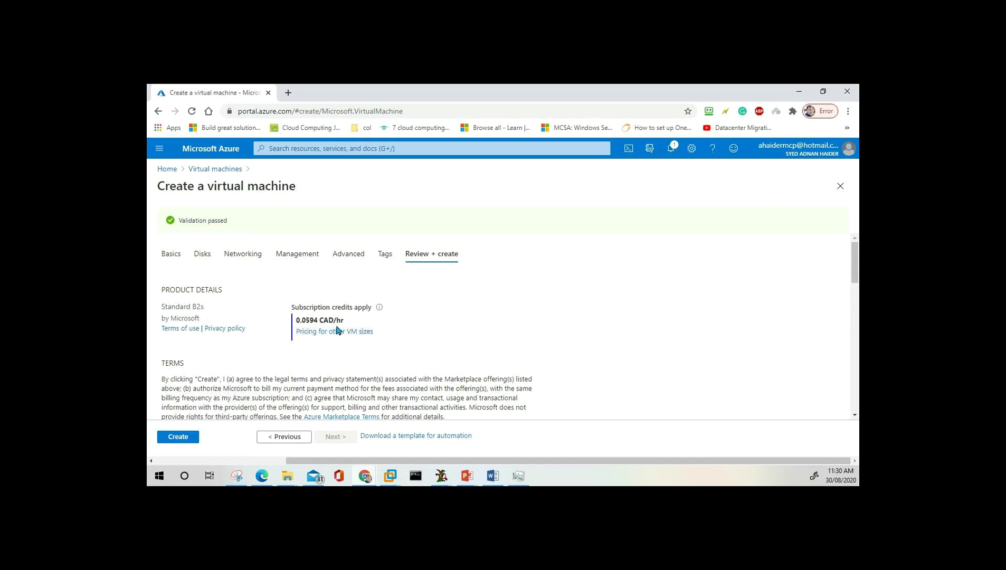
Create the VM and follow the in-progress deployment through Notifications.
{"action": "left_click", "coordinate": [173, 439]}
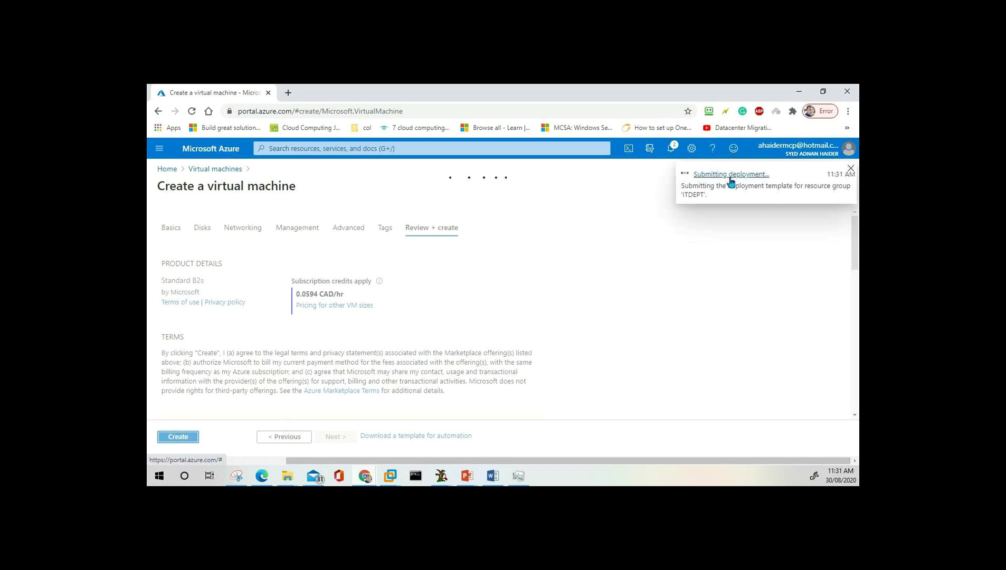
{"action": "left_click", "coordinate": [671, 150]}
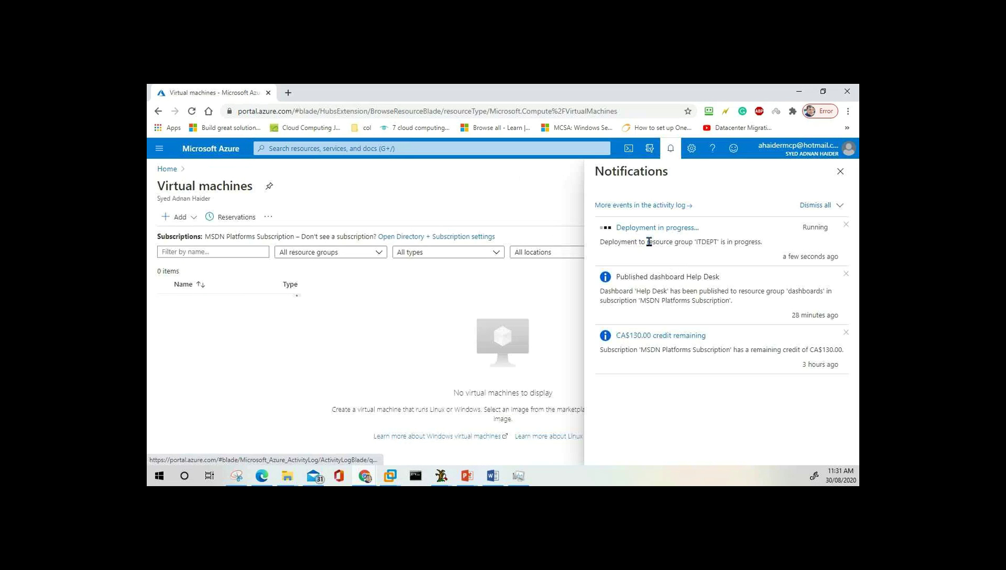
{"action": "left_click", "coordinate": [653, 249]}
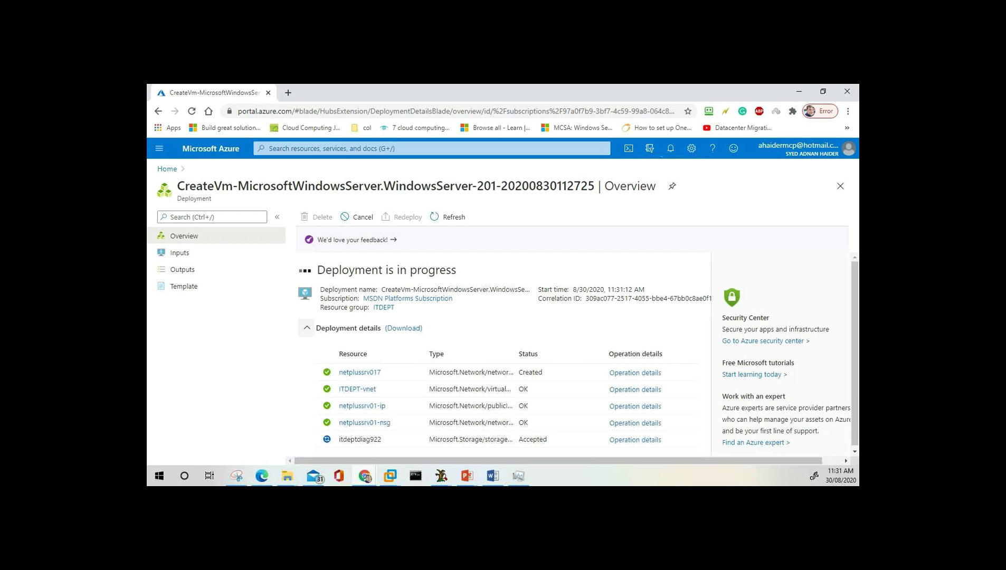
{"action": "left_click", "coordinate": [670, 148]}
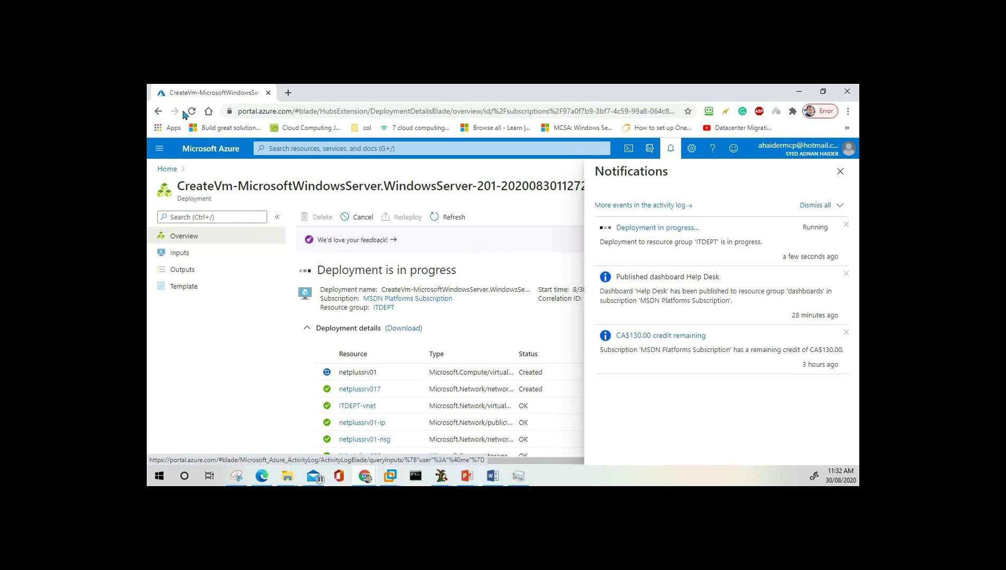
Check the Virtual machines list, then go to All resources to see the seven resources.
{"action": "left_click", "coordinate": [160, 150]}
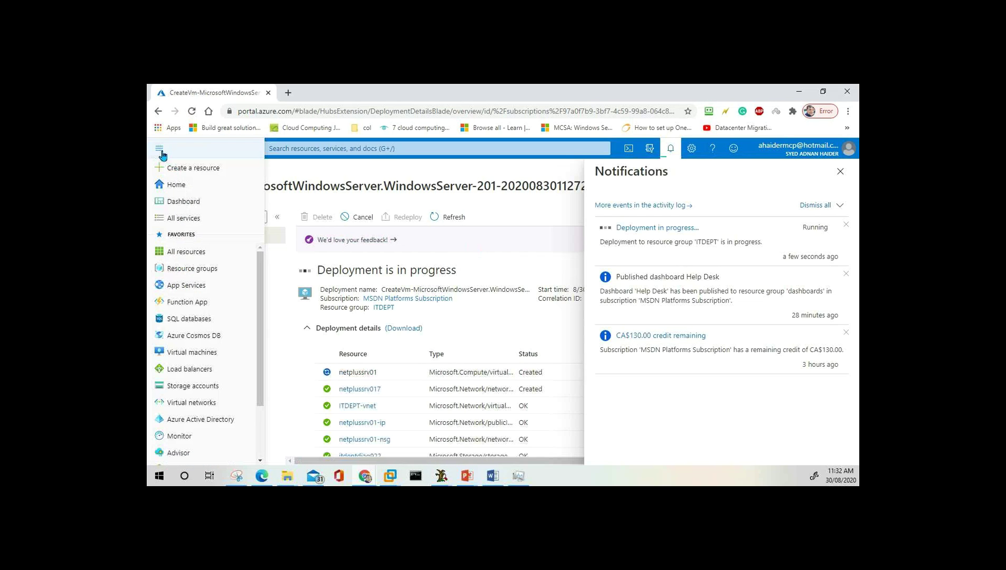
{"action": "left_click", "coordinate": [193, 355]}
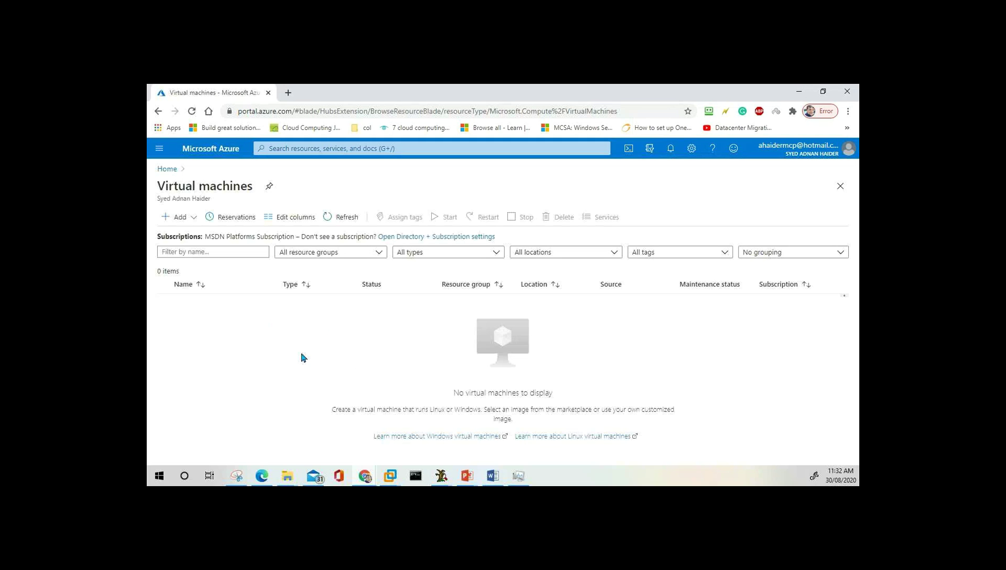
{"action": "left_click", "coordinate": [162, 147]}
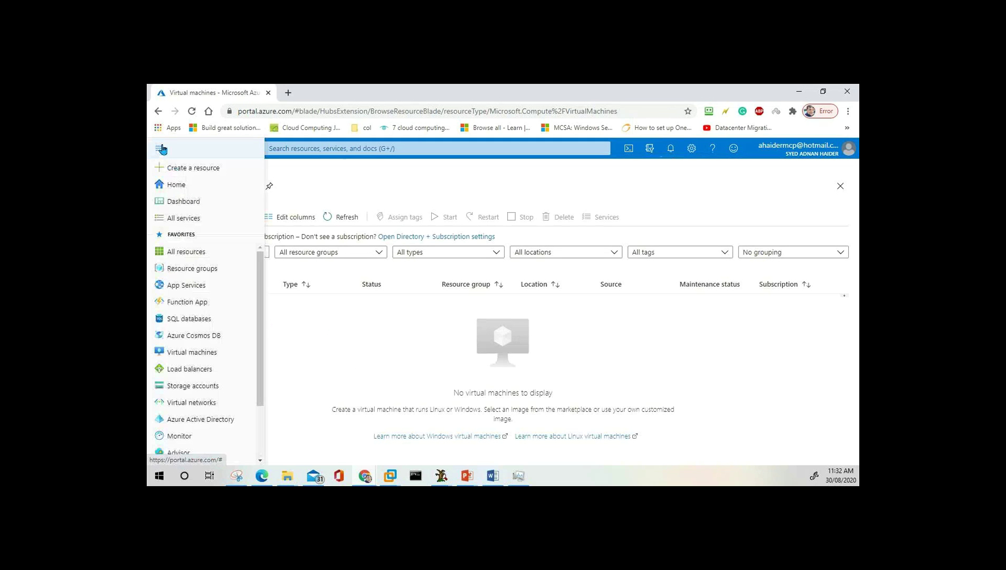
{"action": "left_click", "coordinate": [185, 256]}
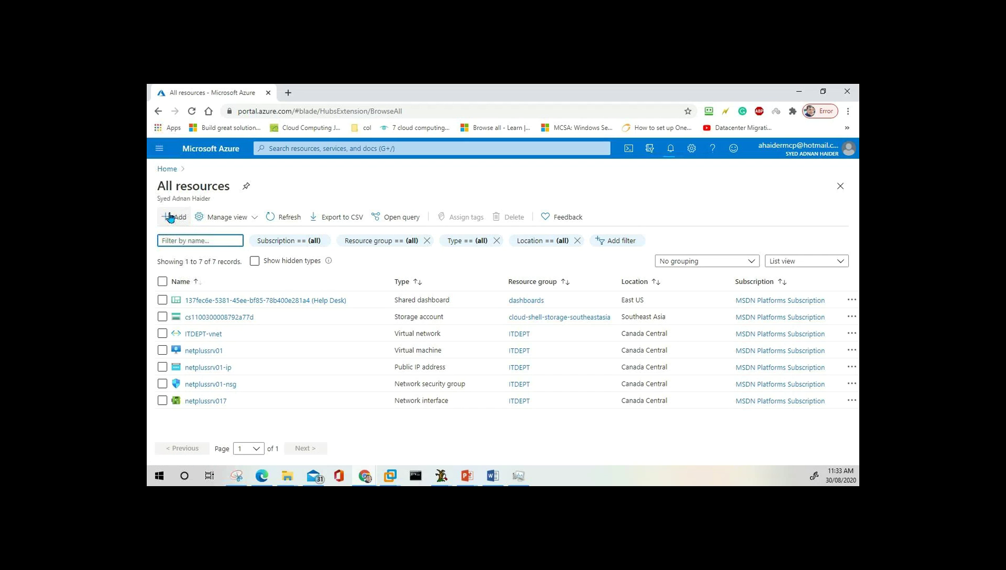
Go to Virtual machines to see netplussrv01 in ITDEPT with status Creating.
{"action": "left_click", "coordinate": [160, 149]}
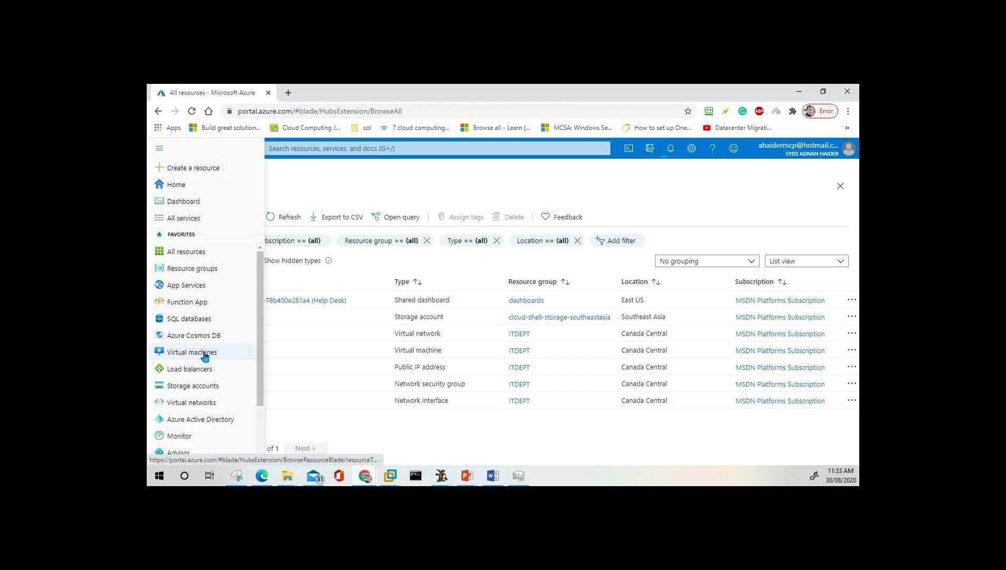
{"action": "left_click", "coordinate": [205, 357]}
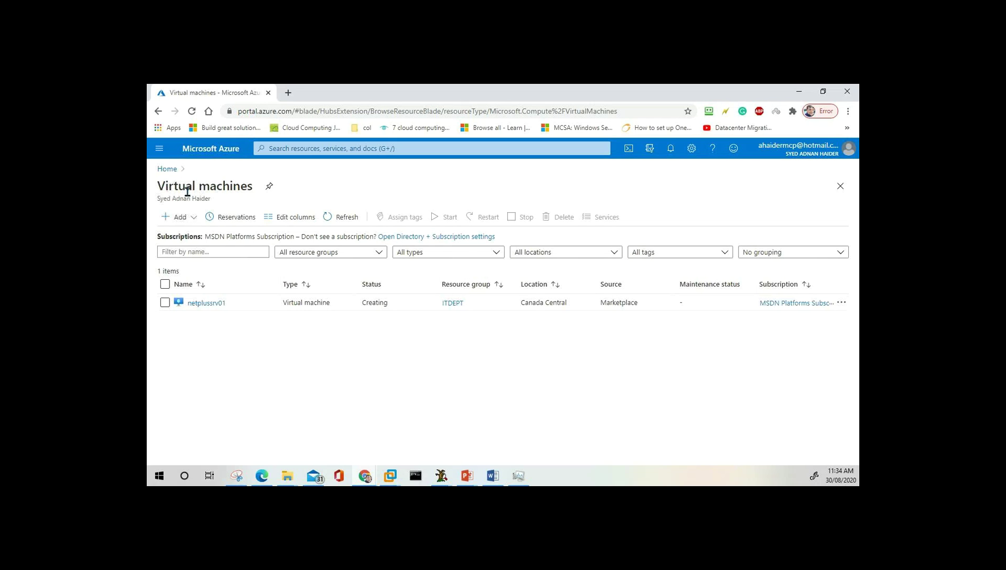
From the Virtual machines list, start a new VM with Add > Virtual machine.
{"action": "left_click", "coordinate": [160, 150]}
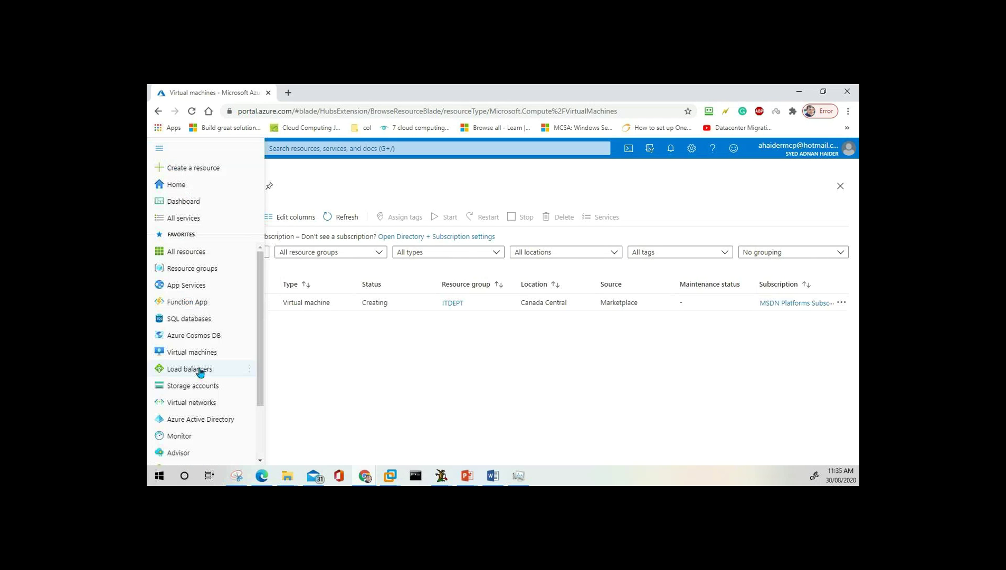
{"action": "left_click", "coordinate": [373, 378]}
{"action": "left_click", "coordinate": [179, 222]}
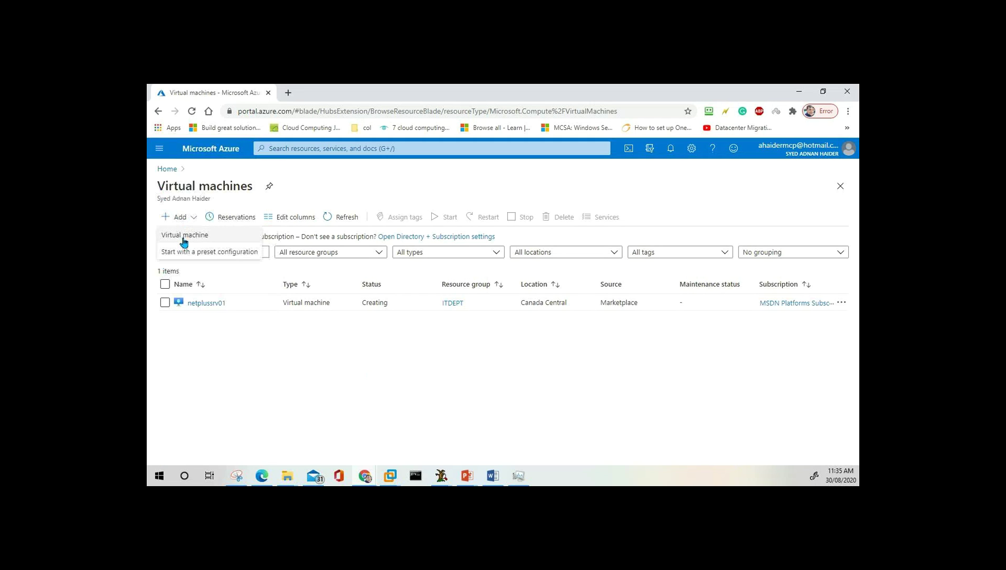
{"action": "left_click", "coordinate": [183, 236]}
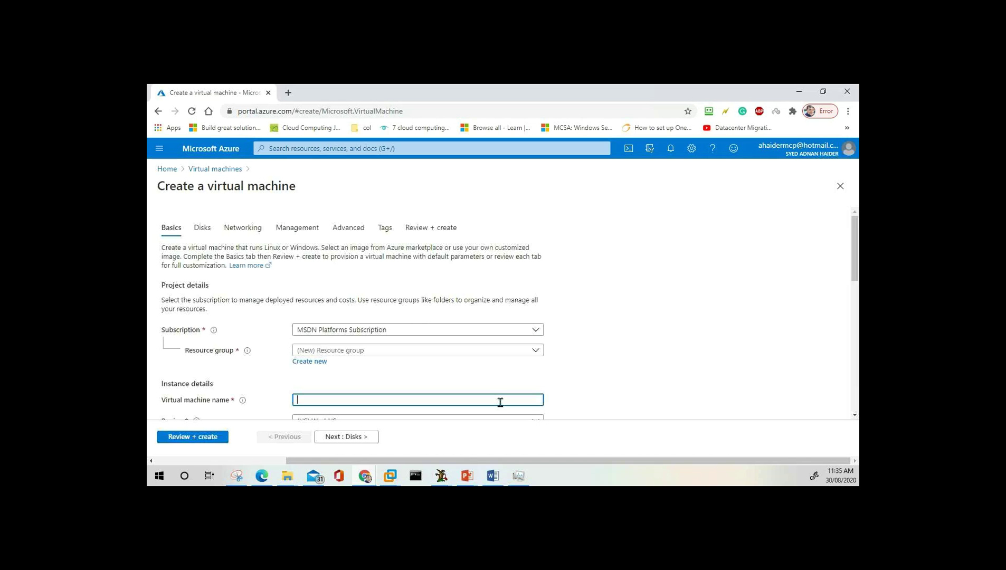
{"action": "left_click", "coordinate": [161, 150]}
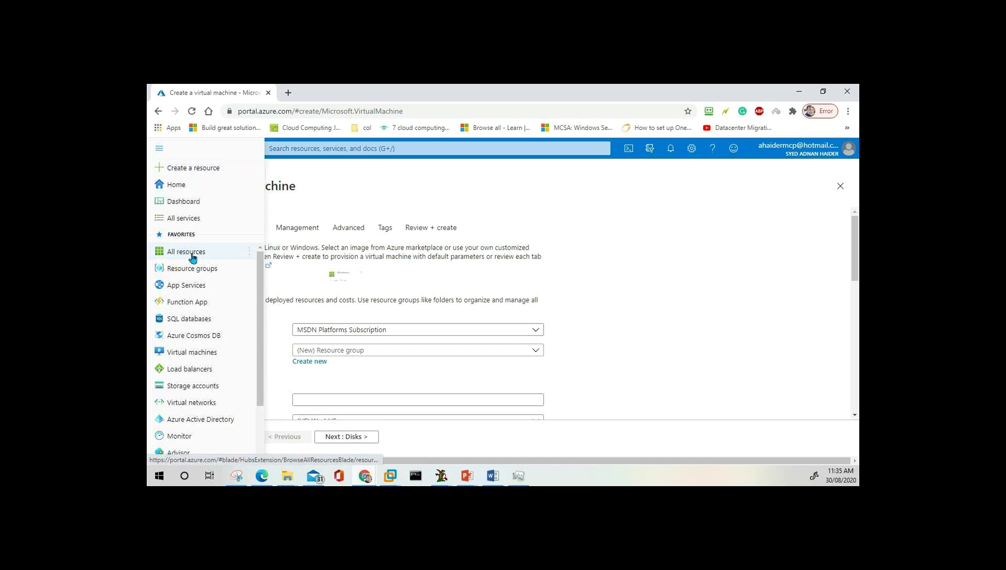
Go back to All resources and scroll through the nine listed resources, including netplussrv01's OS disk.
{"action": "key", "text": "Escape"}
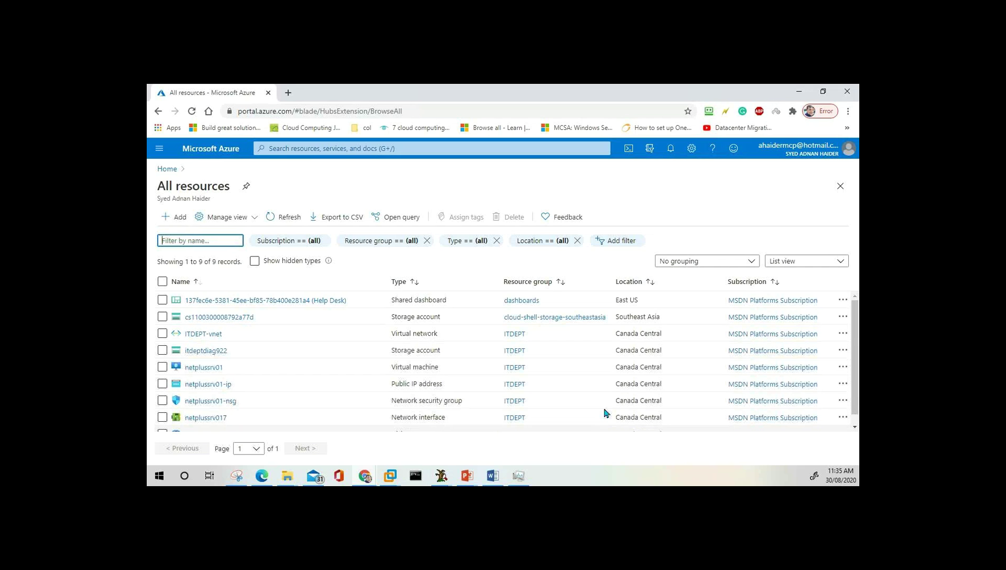
{"action": "scroll", "coordinate": [275, 370], "scroll_direction": "down", "scroll_amount": 1}
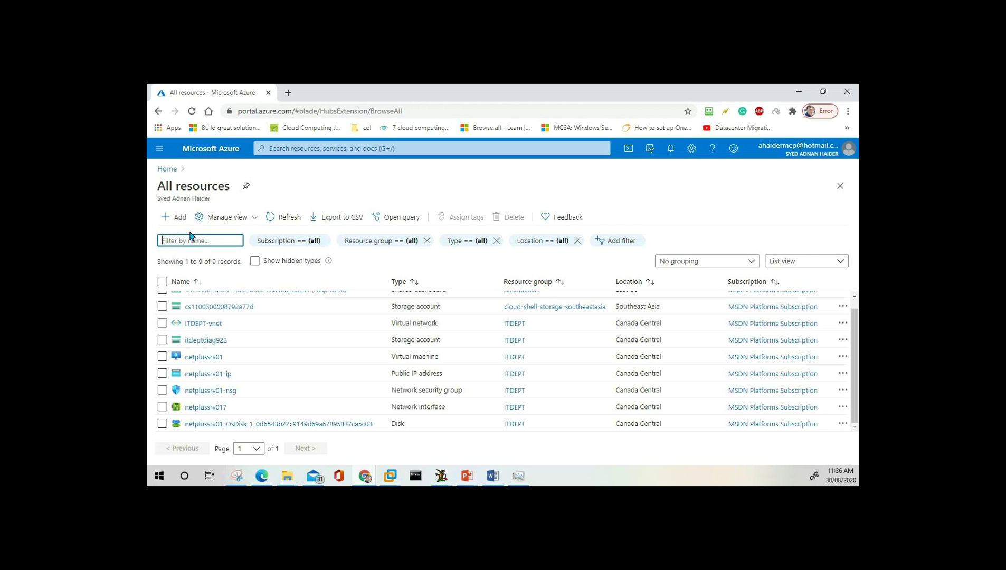
Go to Virtual machines and choose Add > Virtual machine for a second VM.
{"action": "left_click", "coordinate": [158, 150]}
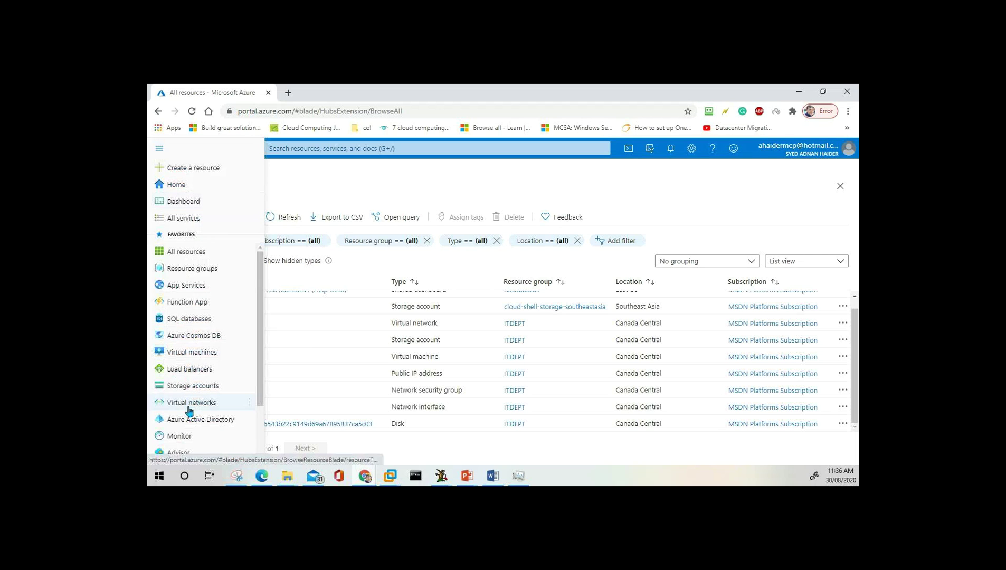
{"action": "left_click", "coordinate": [192, 352]}
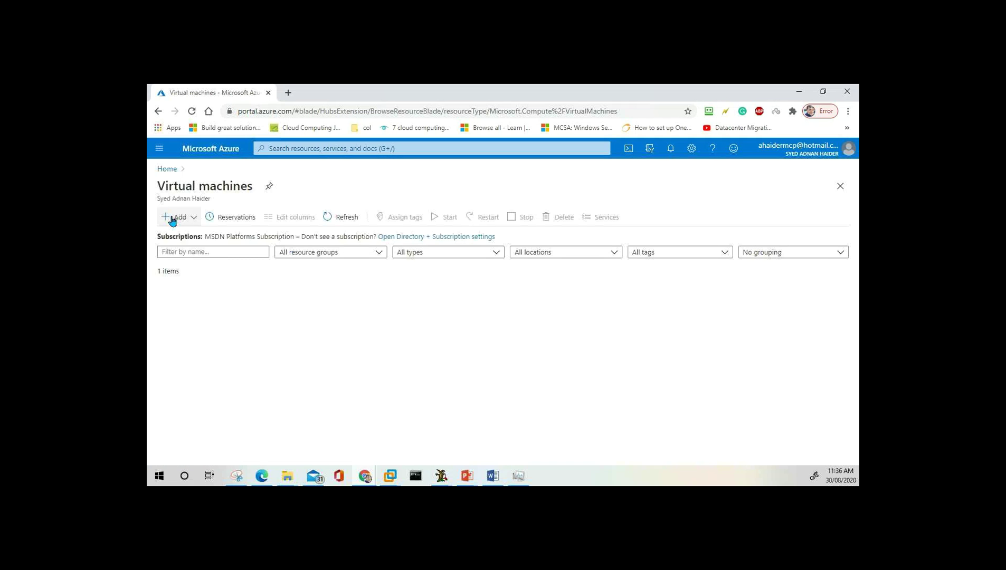
{"action": "left_click", "coordinate": [172, 221]}
{"action": "left_click", "coordinate": [197, 237]}
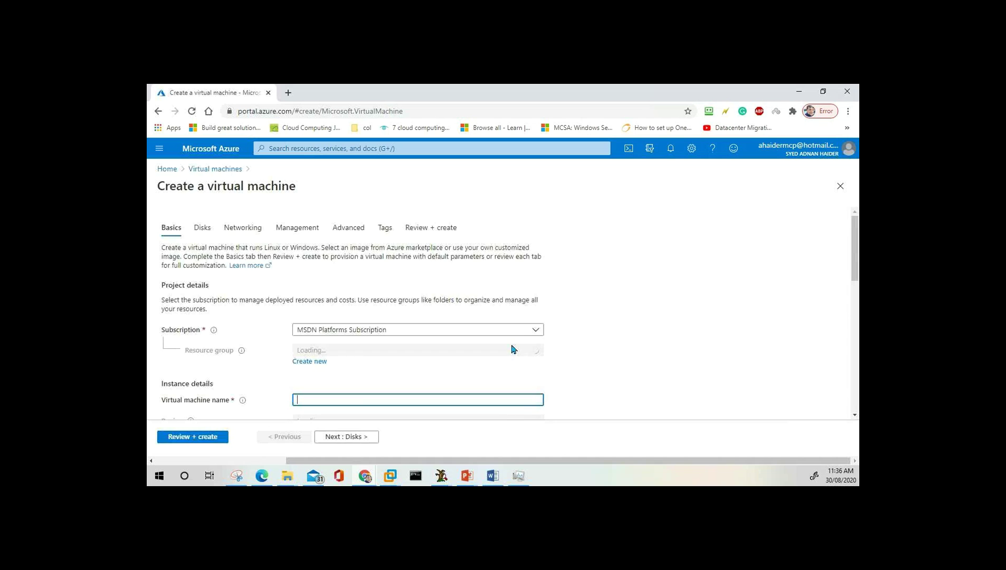
Put the new VM in resource group ITDEPT and name it Netplussrv02.
{"action": "scroll", "coordinate": [380, 344], "scroll_direction": "down", "scroll_amount": 2}
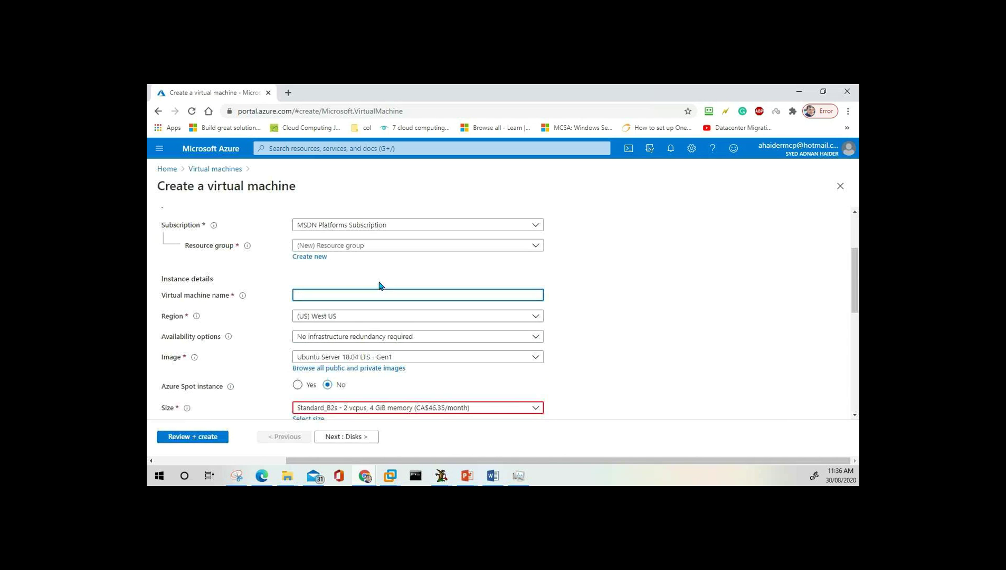
{"action": "left_click", "coordinate": [387, 246]}
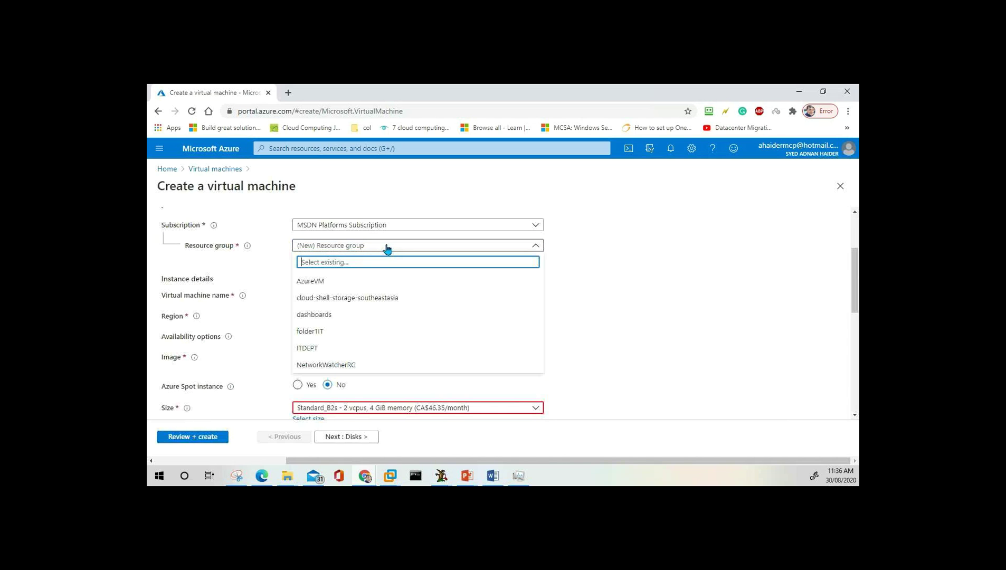
{"action": "left_click", "coordinate": [317, 350]}
{"action": "left_click", "coordinate": [368, 296]}
{"action": "type", "text": "Net"}
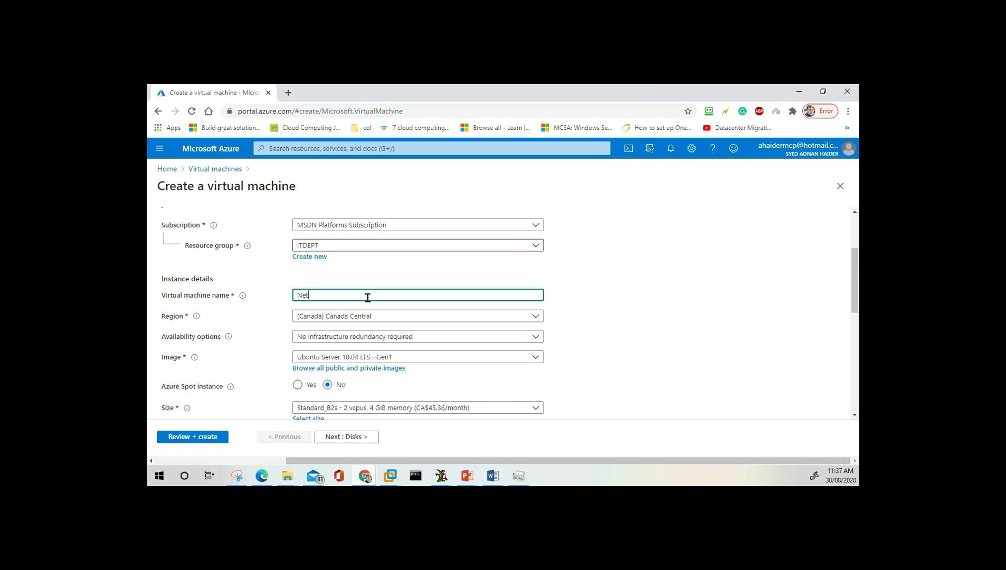
{"action": "type", "text": "plussrv02"}
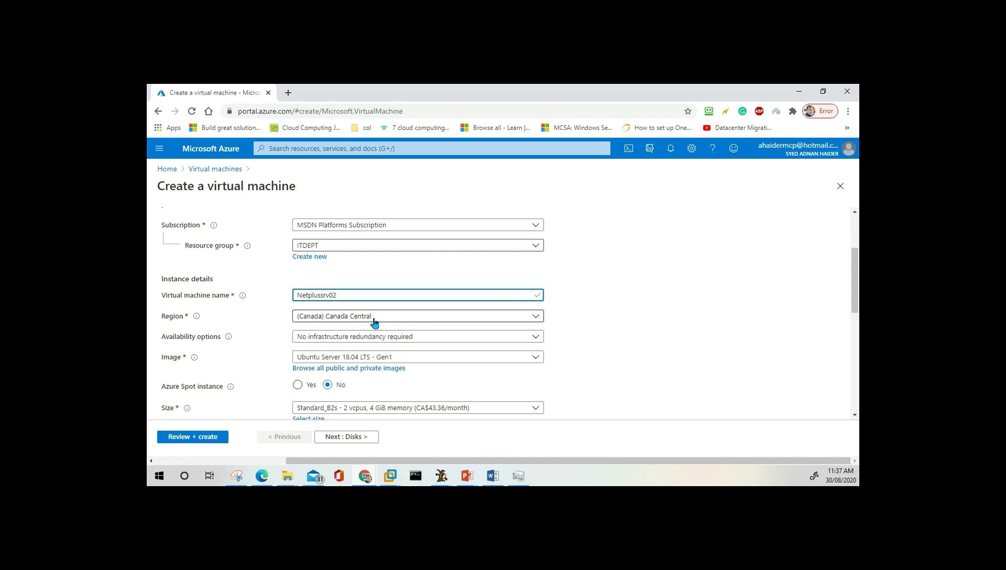
{"action": "scroll", "coordinate": [375, 322], "scroll_direction": "down", "scroll_amount": 2}
{"action": "scroll", "coordinate": [374, 322], "scroll_direction": "up", "scroll_amount": 1}
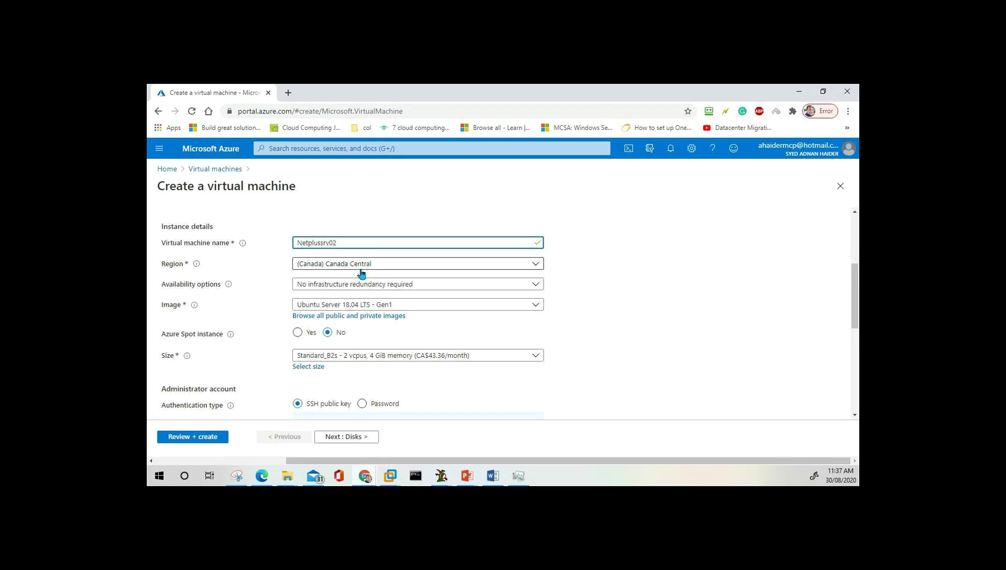
Choose Windows Server 2012 R2 Datacenter - Gen1 as the VM image.
{"action": "left_click", "coordinate": [418, 307]}
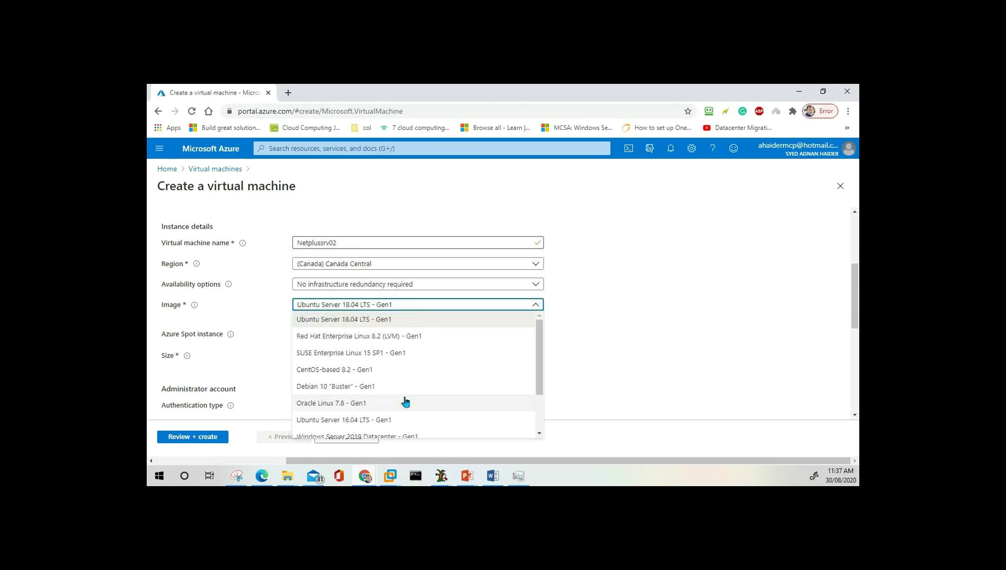
{"action": "left_click", "coordinate": [374, 438]}
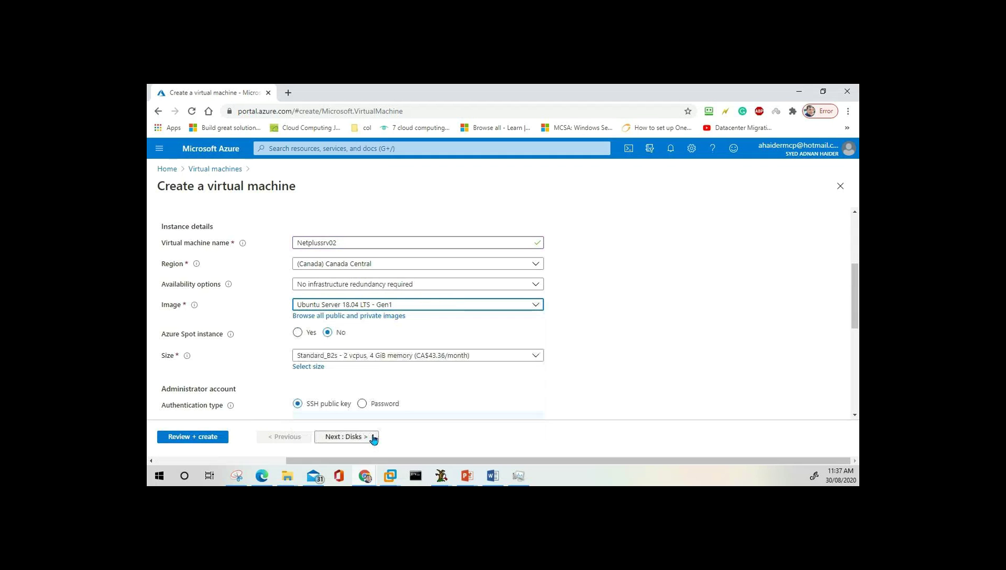
{"action": "left_click", "coordinate": [416, 306]}
{"action": "scroll", "coordinate": [418, 376], "scroll_direction": "down", "scroll_amount": 1}
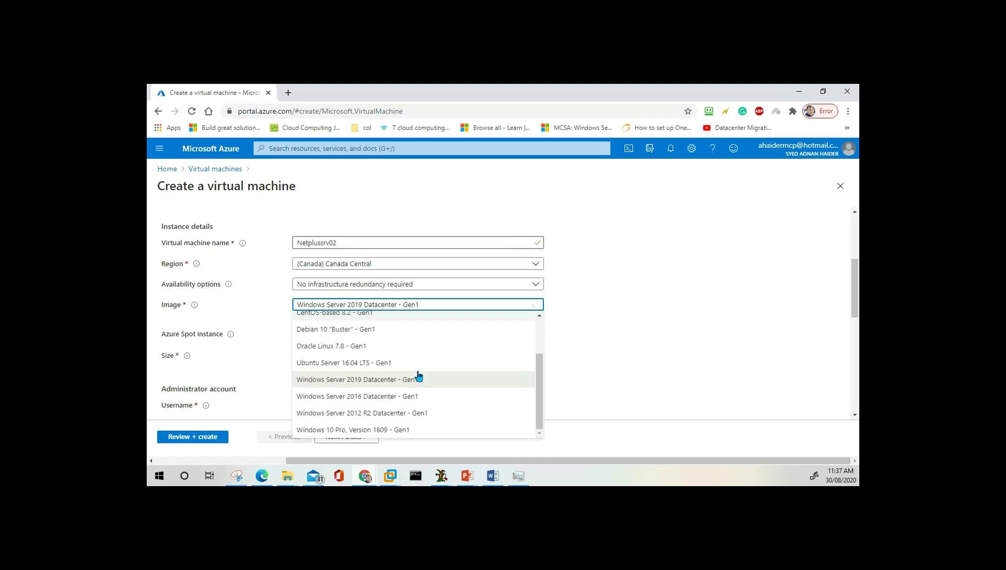
{"action": "left_click", "coordinate": [396, 415]}
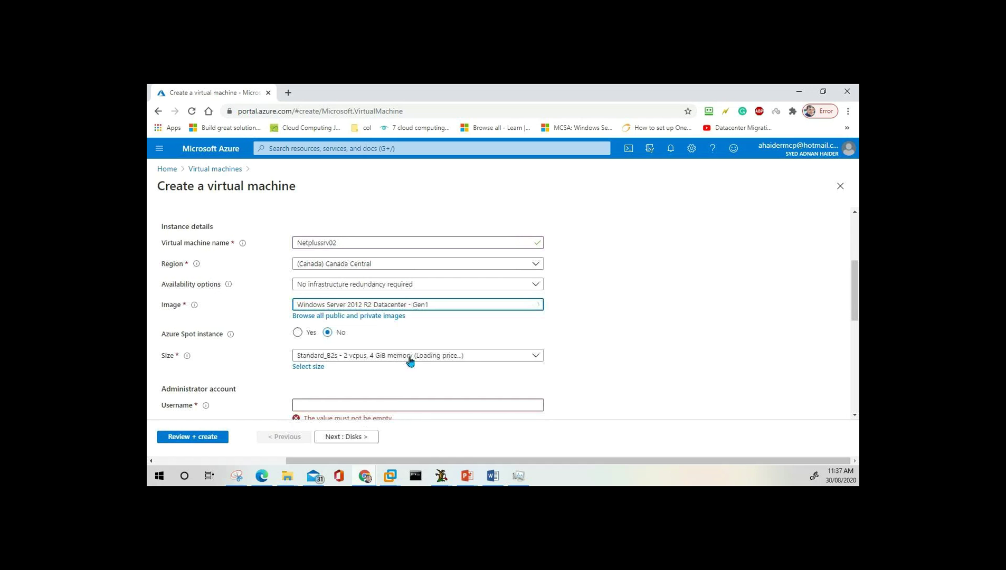
Set the VM size to Standard_DS1_v2 at CA$65.41/month.
{"action": "scroll", "coordinate": [420, 363], "scroll_direction": "down", "scroll_amount": 1}
{"action": "left_click", "coordinate": [398, 304]}
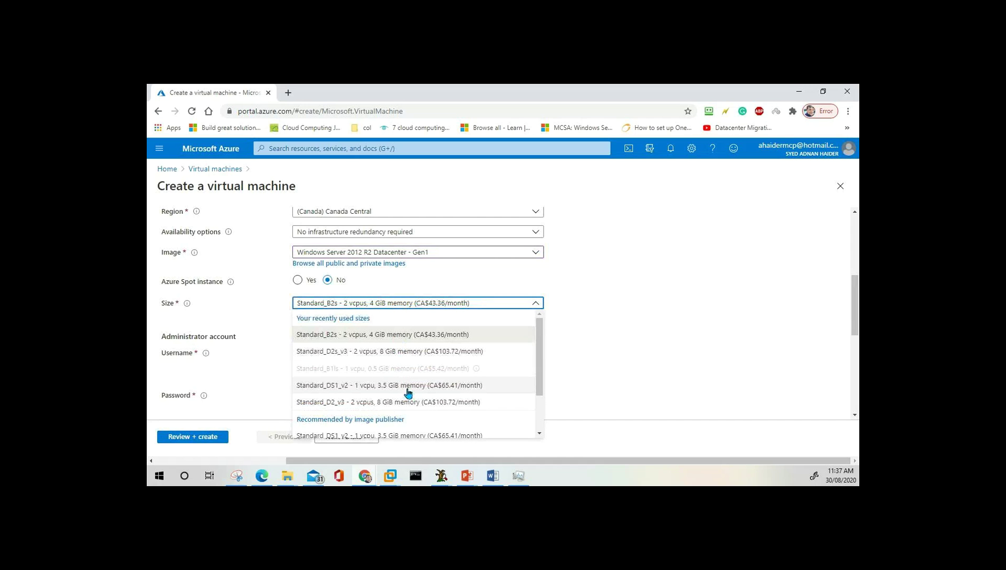
{"action": "left_click", "coordinate": [361, 390]}
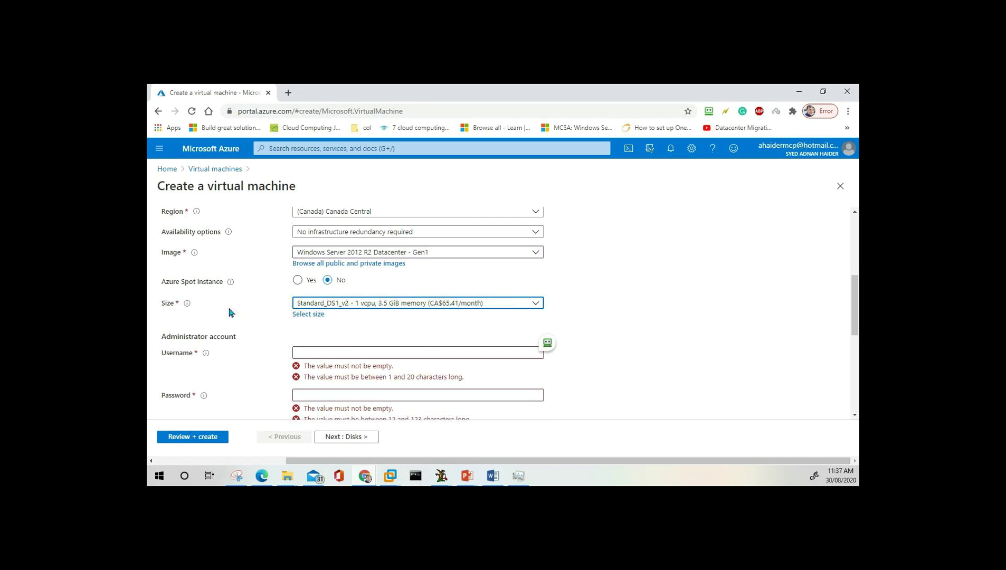
Open the full VM size page, show all sizes and try the D12_v2 size.
{"action": "left_click", "coordinate": [314, 315]}
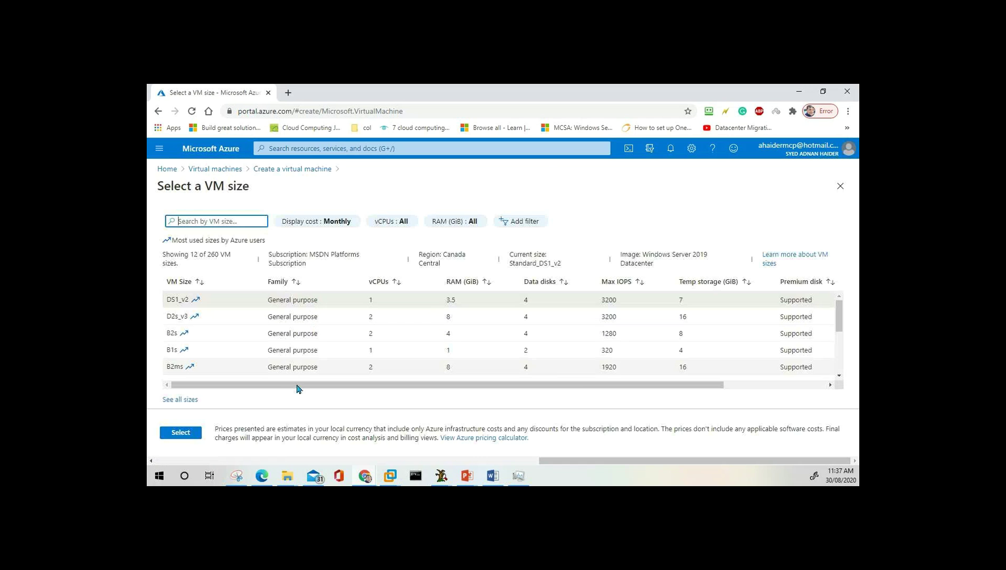
{"action": "scroll", "coordinate": [305, 315], "scroll_direction": "down", "scroll_amount": 3}
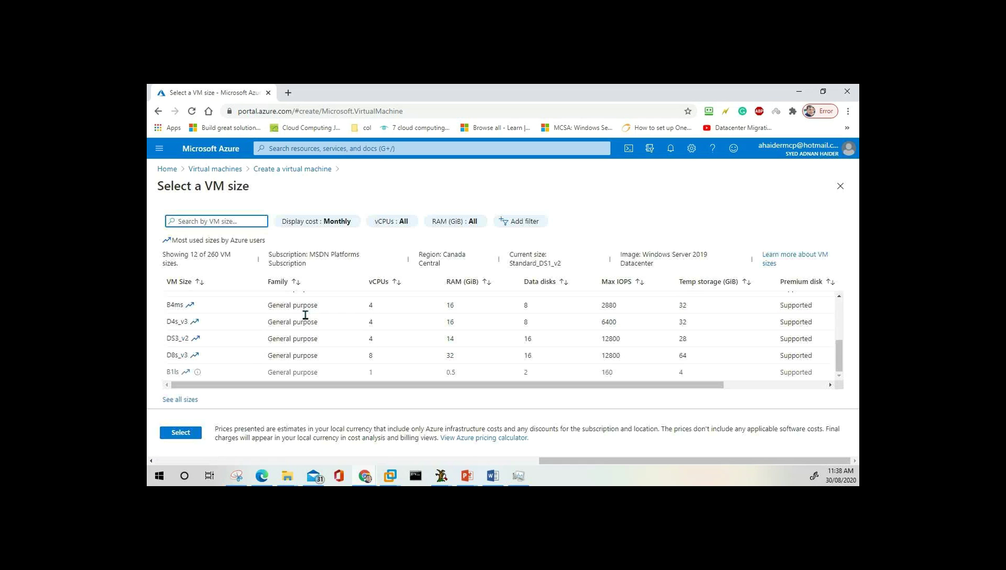
{"action": "left_click", "coordinate": [178, 400]}
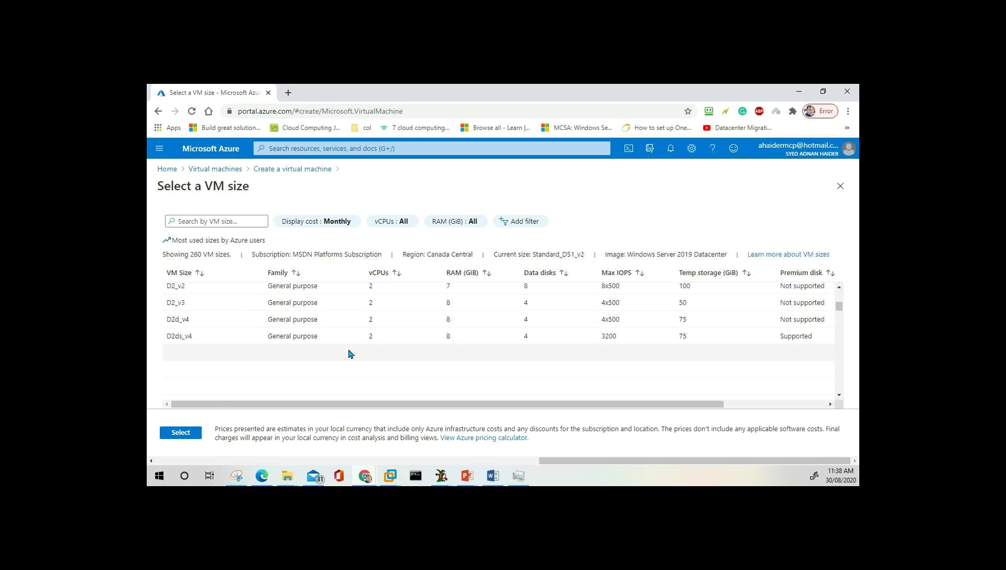
{"action": "scroll", "coordinate": [348, 354], "scroll_direction": "down", "scroll_amount": 3}
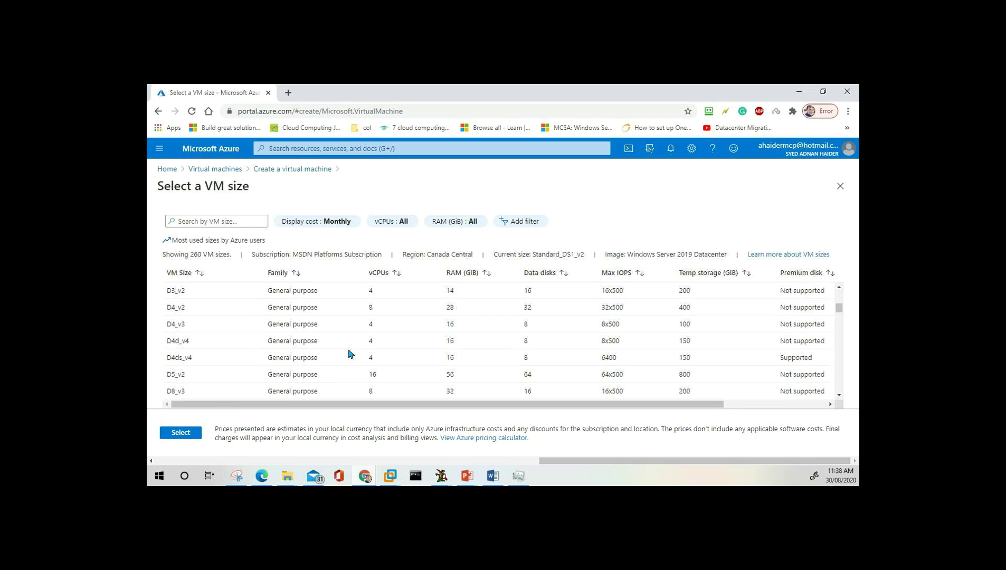
{"action": "scroll", "coordinate": [349, 354], "scroll_direction": "up", "scroll_amount": 3}
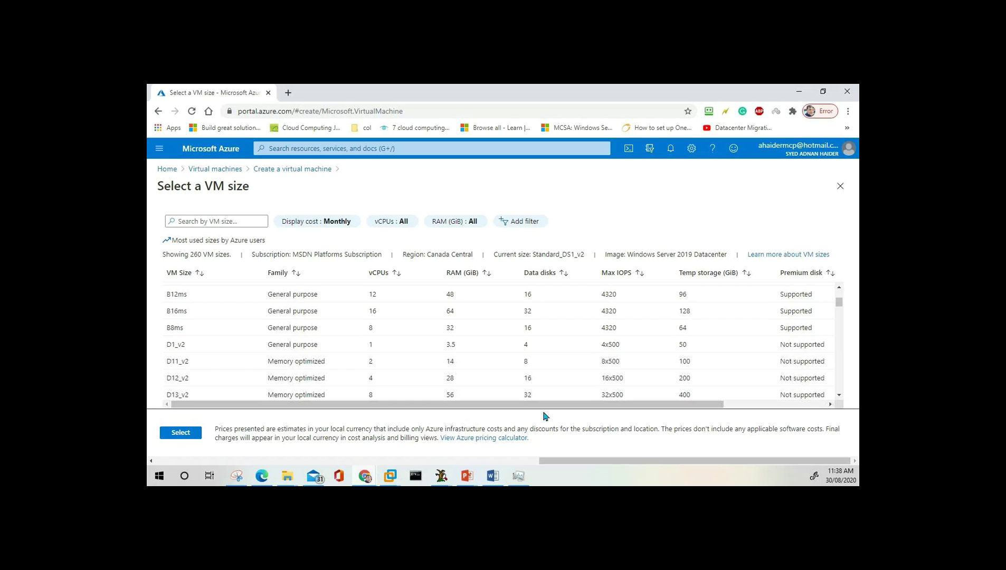
{"action": "mouse_move", "coordinate": [546, 405]}
{"action": "left_mouse_down"}
{"action": "mouse_move", "coordinate": [679, 413]}
{"action": "mouse_move", "coordinate": [560, 409]}
{"action": "left_mouse_up"}
{"action": "left_click", "coordinate": [306, 379]}
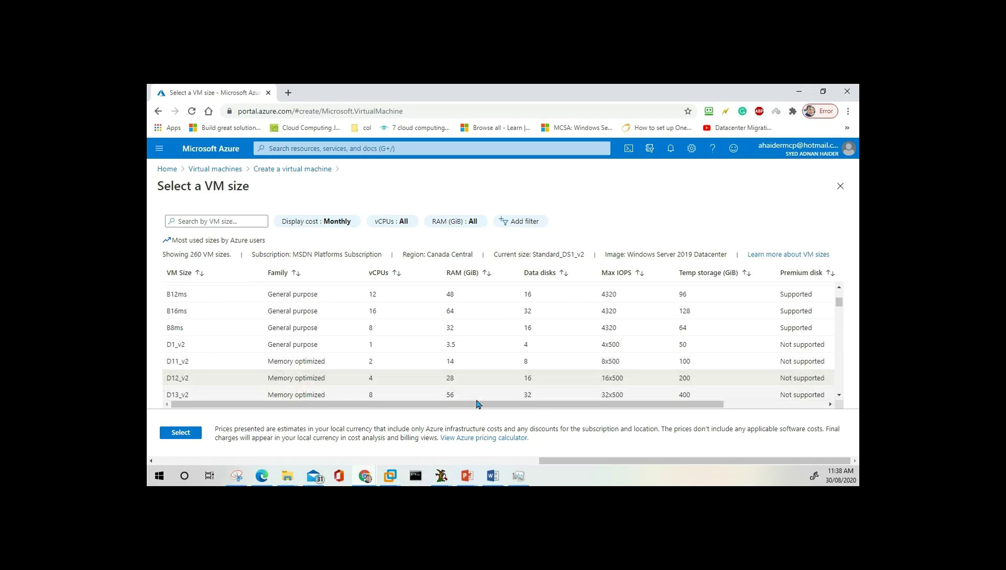
Scroll further through the size table and try the F8s size.
{"action": "left_click_drag", "start_coordinate": [484, 405], "coordinate": [623, 409]}
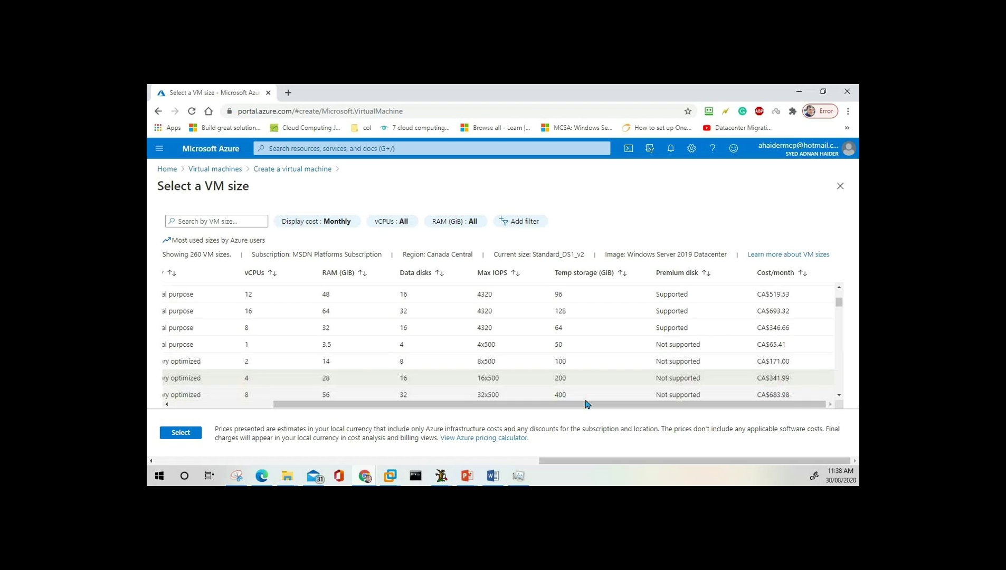
{"action": "left_click_drag", "start_coordinate": [584, 405], "coordinate": [375, 408]}
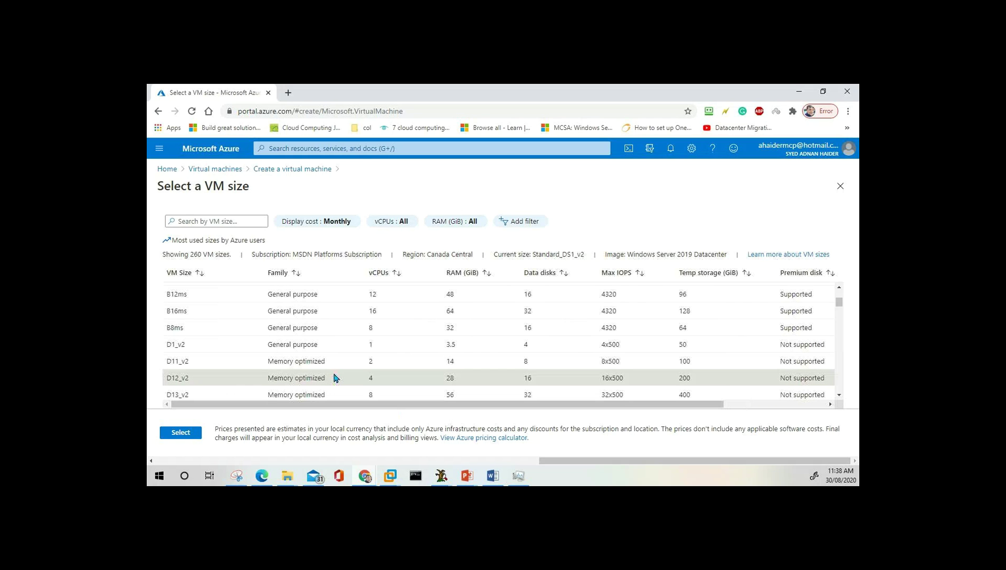
{"action": "scroll", "coordinate": [334, 378], "scroll_direction": "down", "scroll_amount": 12}
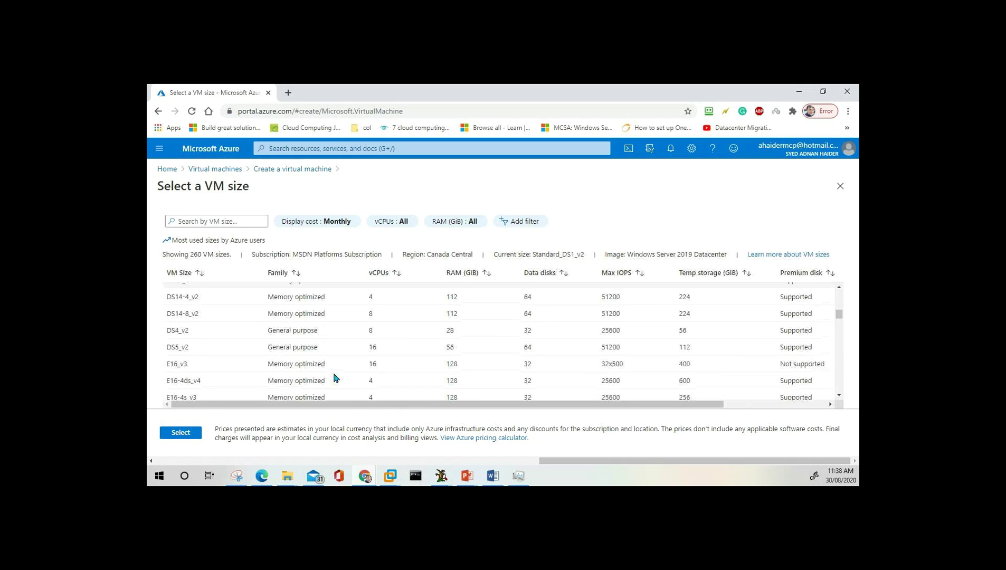
{"action": "scroll", "coordinate": [334, 378], "scroll_direction": "down", "scroll_amount": 10}
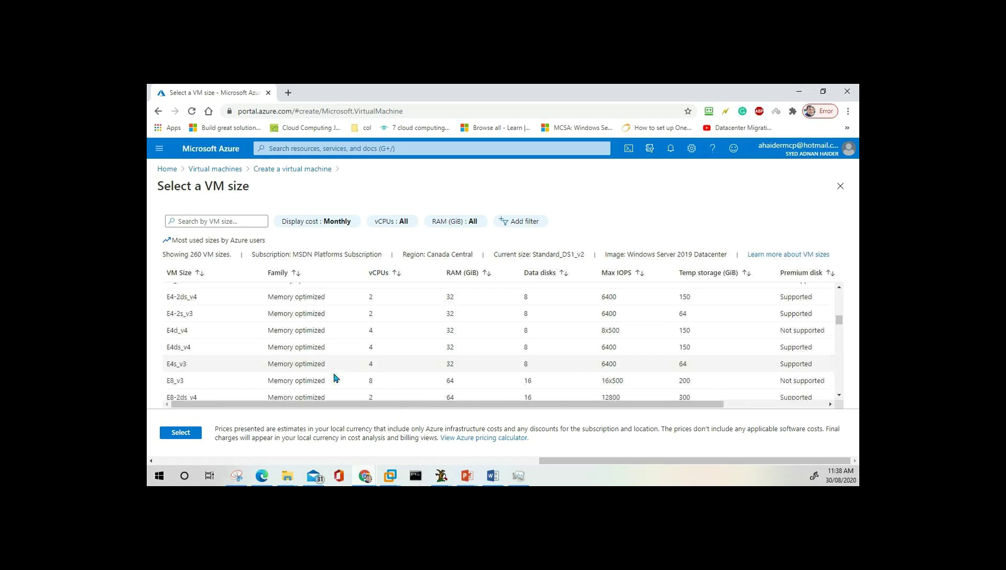
{"action": "scroll", "coordinate": [333, 378], "scroll_direction": "down", "scroll_amount": 8}
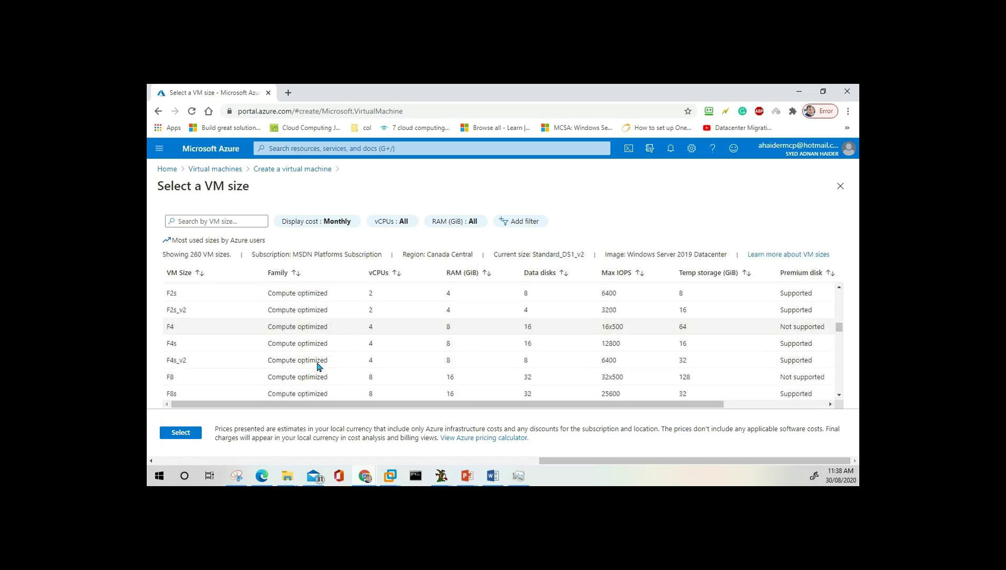
{"action": "left_click", "coordinate": [311, 309]}
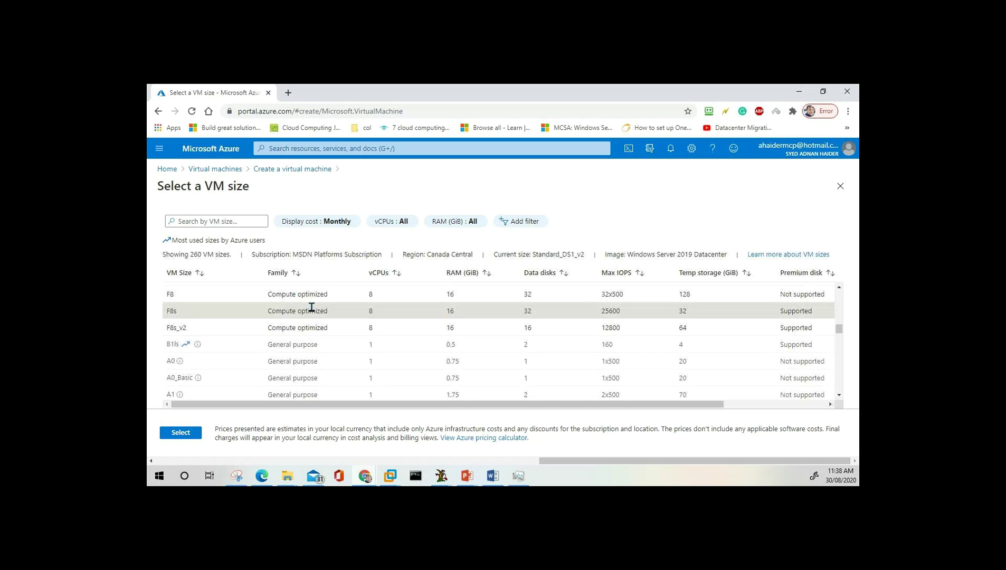
{"action": "left_click_drag", "start_coordinate": [580, 406], "coordinate": [498, 398]}
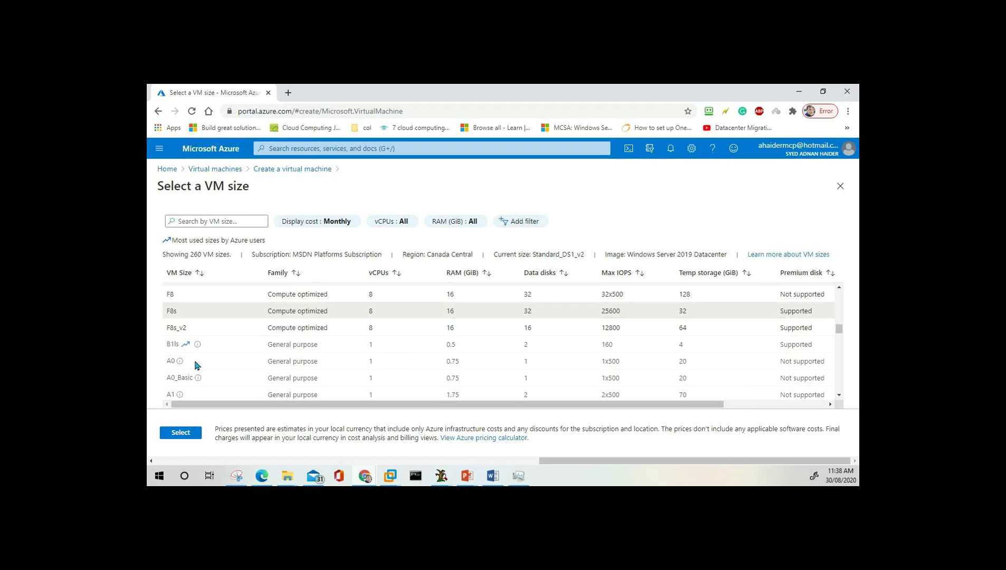
Start leaving for Home, then cancel to stay in the wizard with edits kept.
{"action": "left_click", "coordinate": [167, 169]}
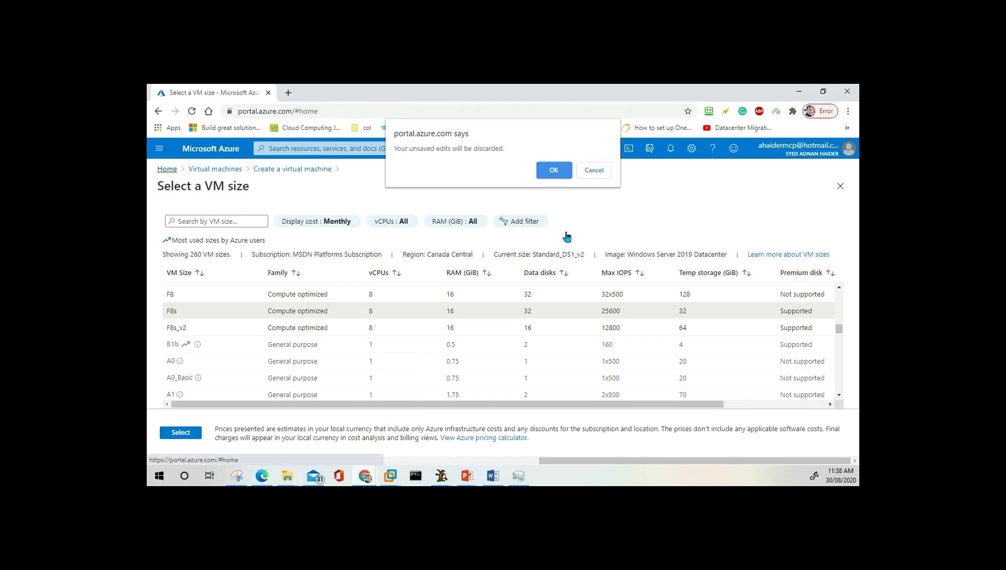
{"action": "left_click", "coordinate": [594, 170]}
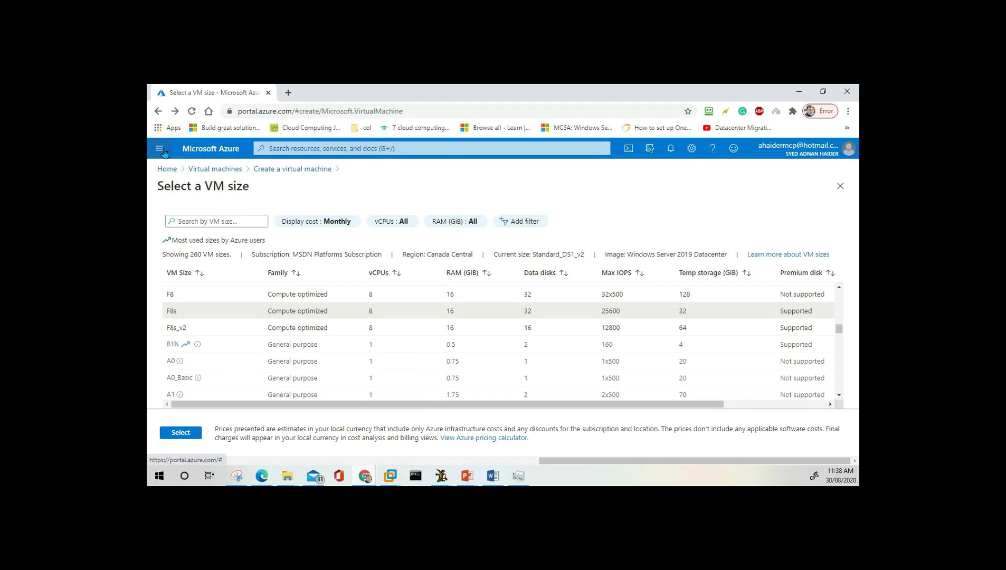
{"action": "left_click", "coordinate": [164, 152]}
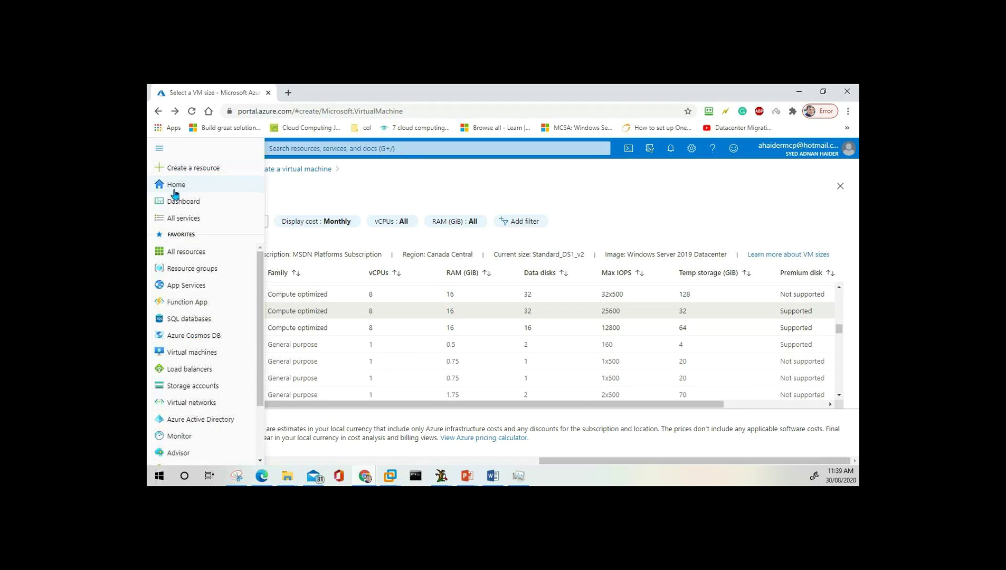
{"action": "left_click", "coordinate": [435, 191]}
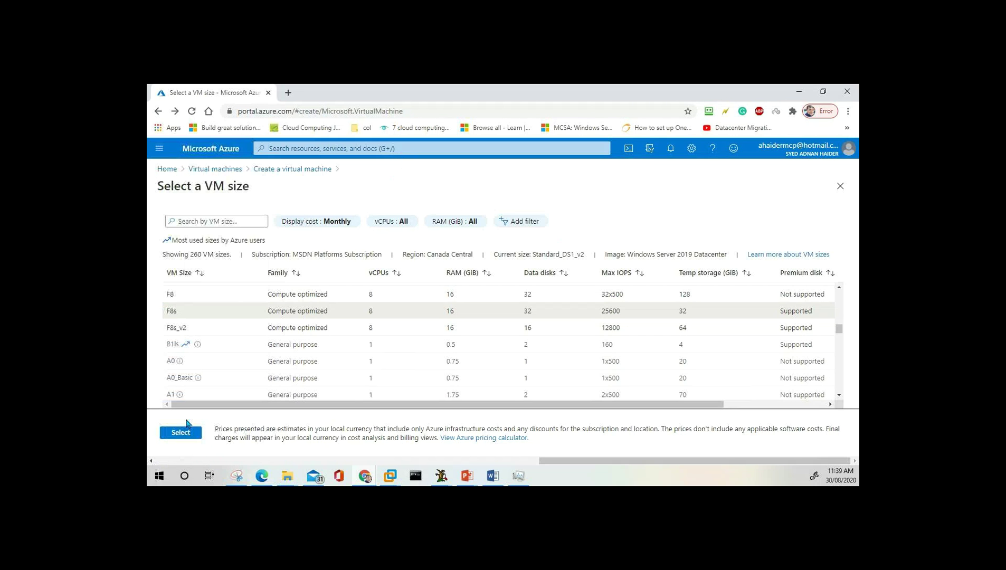
Return to the VM form at Standard_DS1_v2 and enter the administrator username.
{"action": "left_click", "coordinate": [292, 169]}
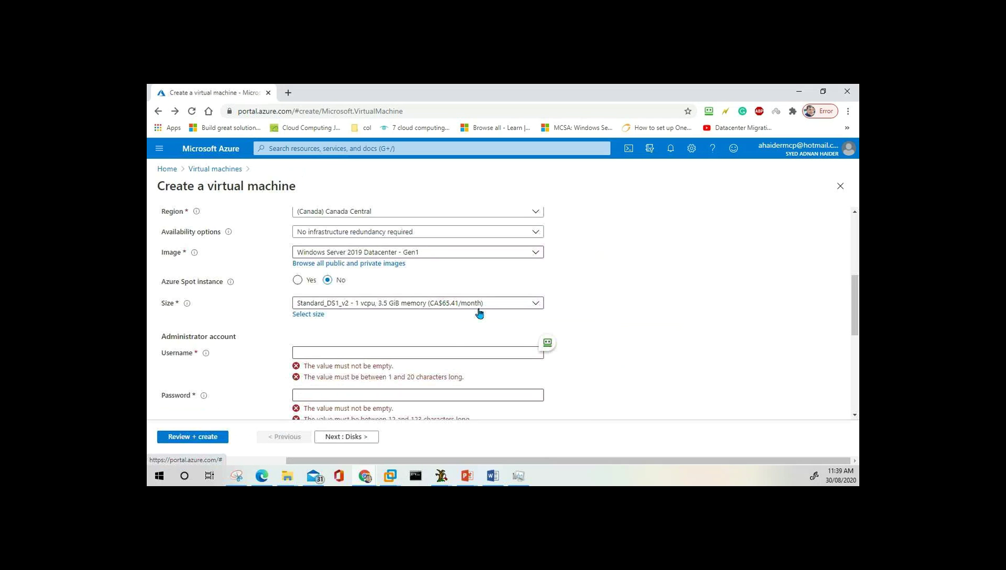
{"action": "left_click", "coordinate": [422, 353]}
{"action": "type", "text": "Pass"}
{"action": "key", "text": "BackSpace"}
{"action": "key", "text": "BackSpace"}
{"action": "key", "text": "BackSpace"}
{"action": "key", "text": "BackSpace"}
{"action": "type", "text": "P"}
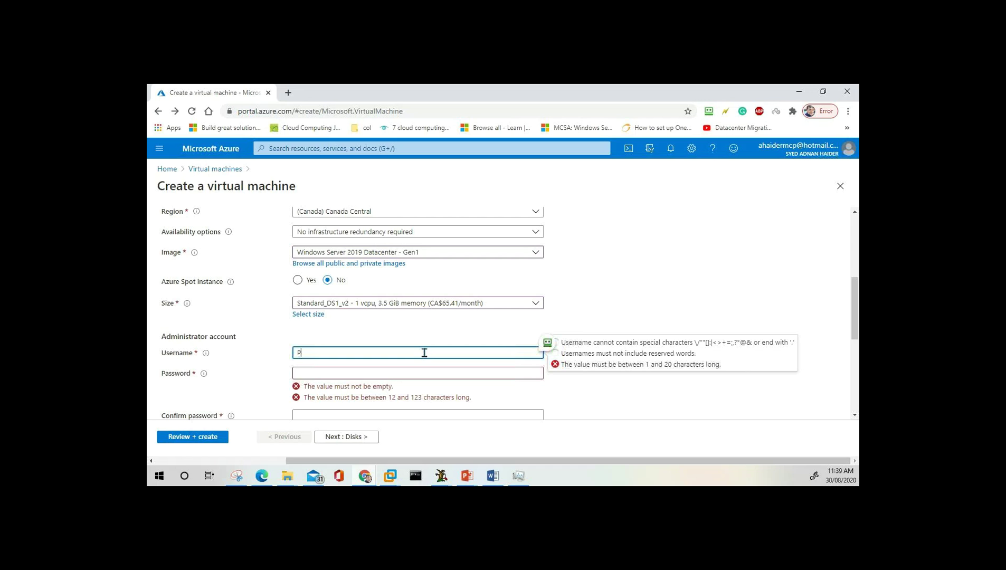
{"action": "type", "text": "assadmin"}
{"action": "key", "text": "Tab"}
{"action": "key", "text": "Tab"}
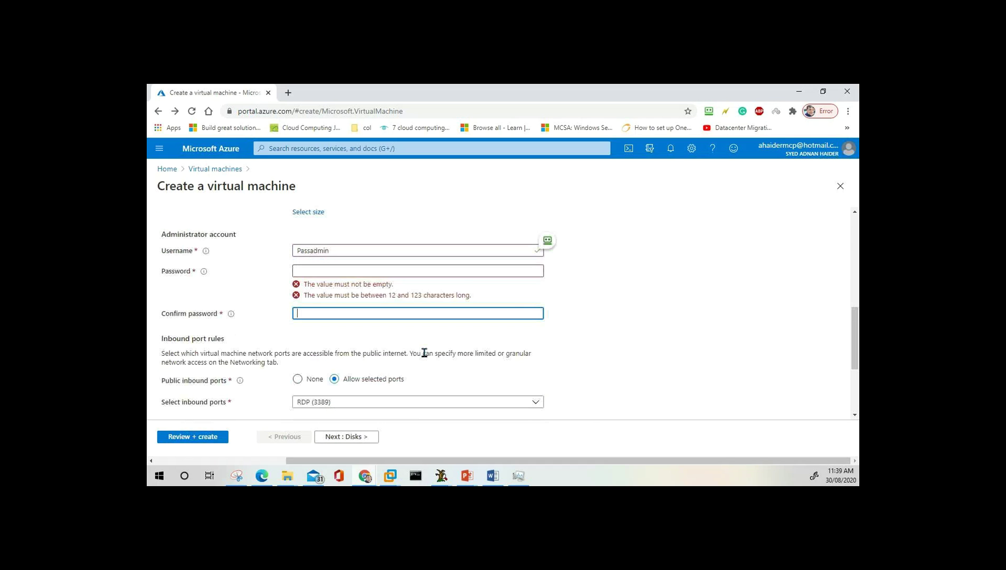
Enter the admin password with a matching confirmation, then continue to the Disks tab.
{"action": "key", "text": "shift+Tab"}
{"action": "type", "text": "••••••••••••"}
{"action": "key", "text": "Tab"}
{"action": "type", "text": "••"}
{"action": "key", "text": "BackSpace"}
{"action": "key", "text": "BackSpace"}
{"action": "type", "text": "••••••"}
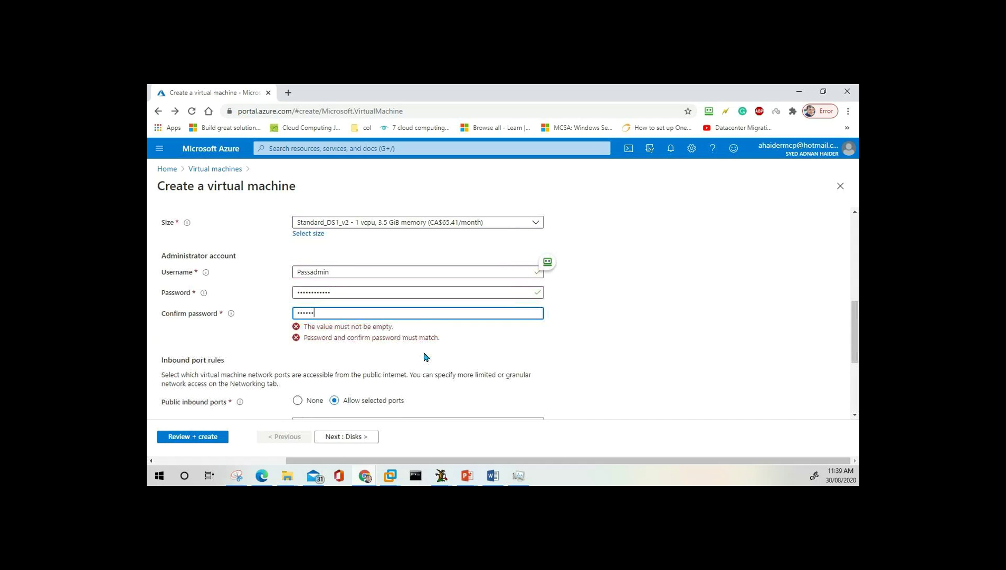
{"action": "type", "text": "••••••"}
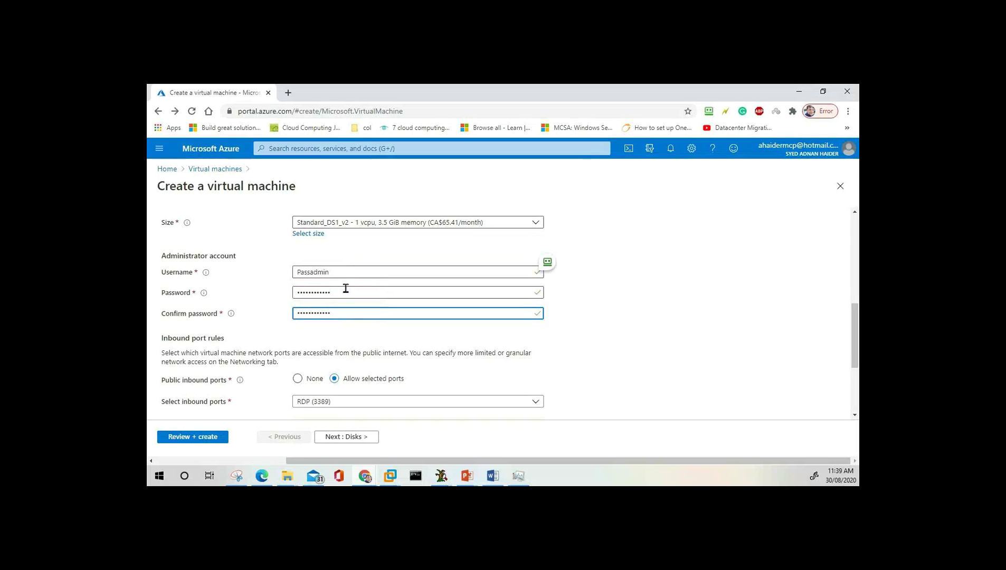
{"action": "key", "text": "shift+Tab"}
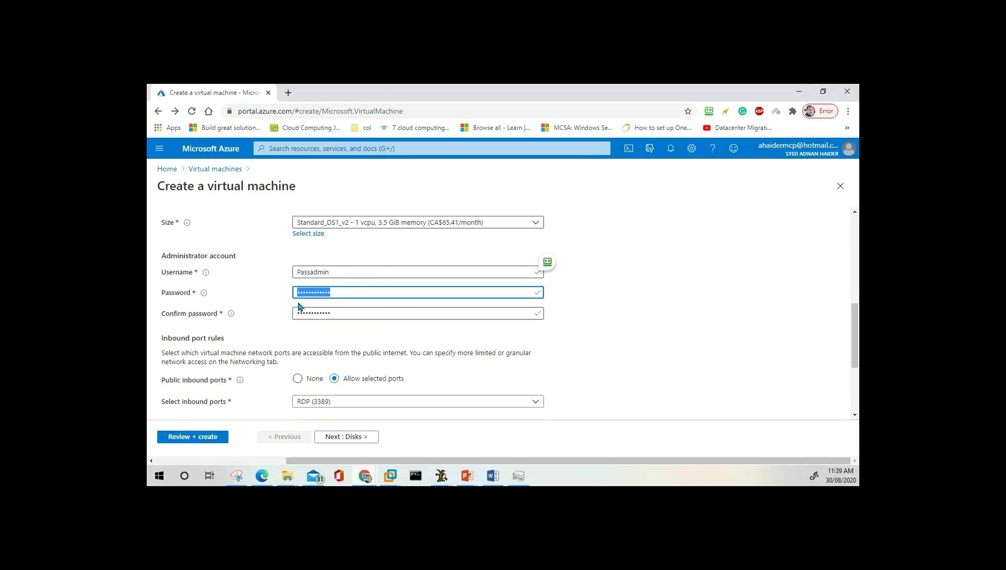
{"action": "mouse_move", "coordinate": [203, 294]}
{"action": "left_click", "coordinate": [304, 335]}
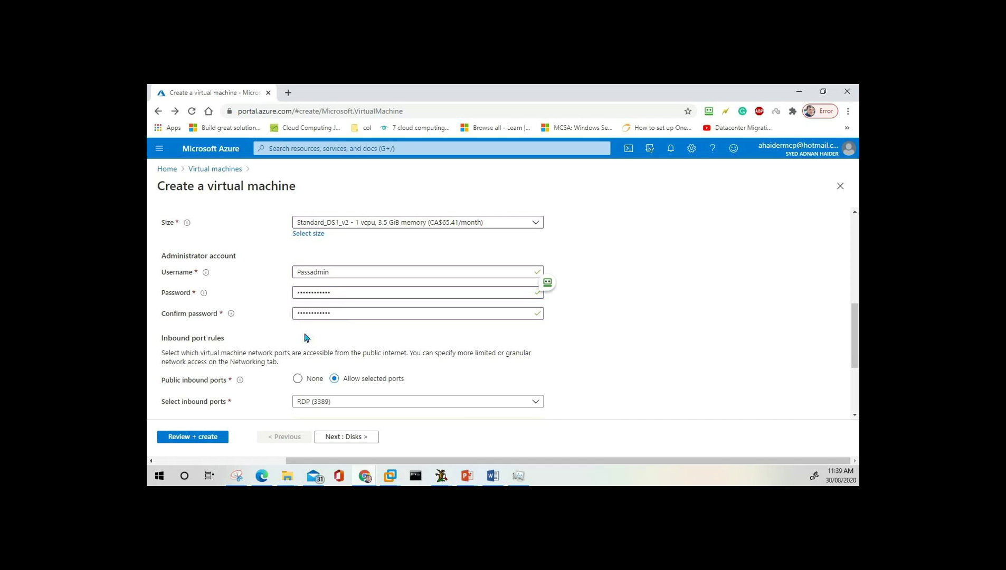
{"action": "scroll", "coordinate": [306, 335], "scroll_direction": "down", "scroll_amount": 3}
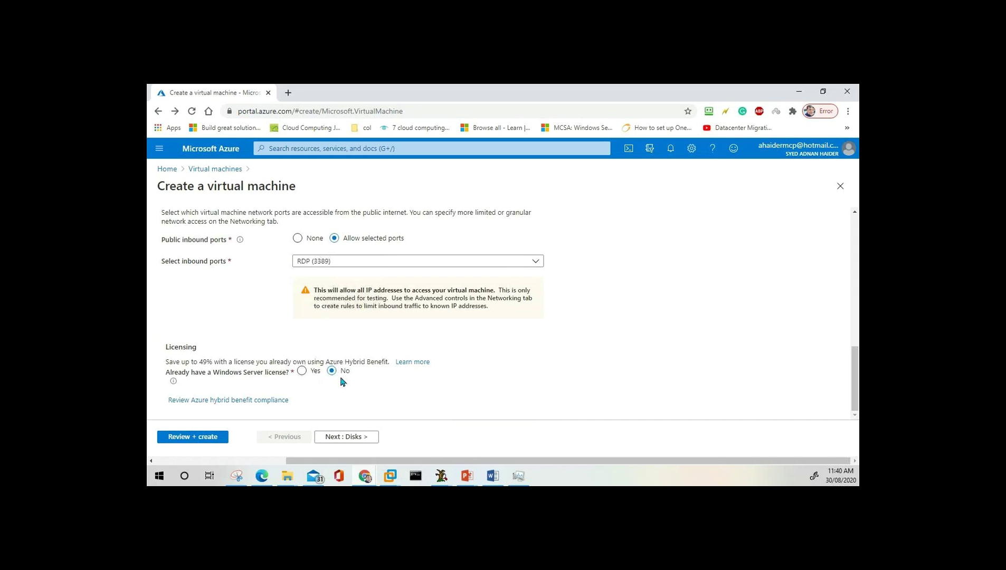
{"action": "left_click", "coordinate": [353, 442]}
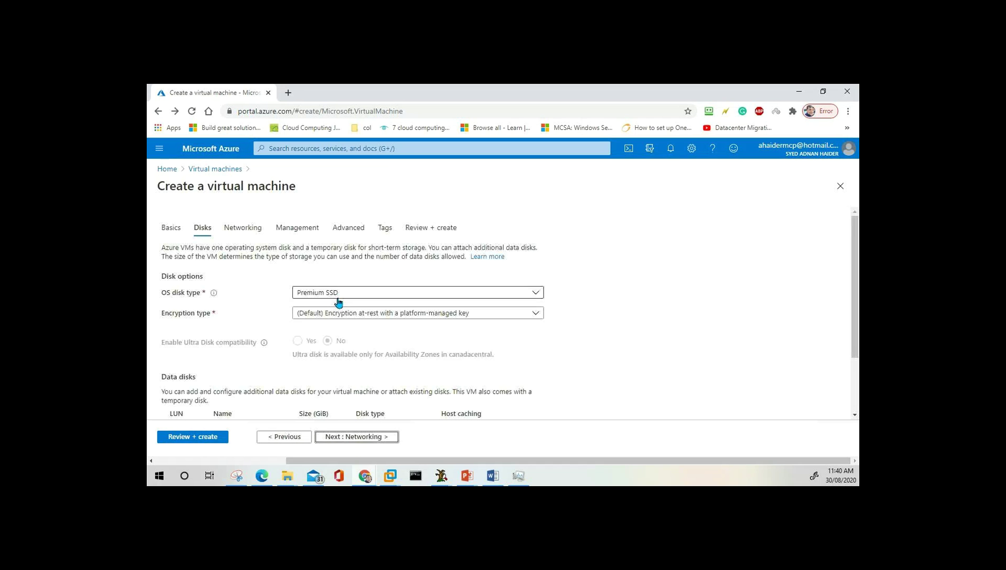
Switch the OS disk type from Premium SSD to Standard HDD.
{"action": "left_click", "coordinate": [366, 294]}
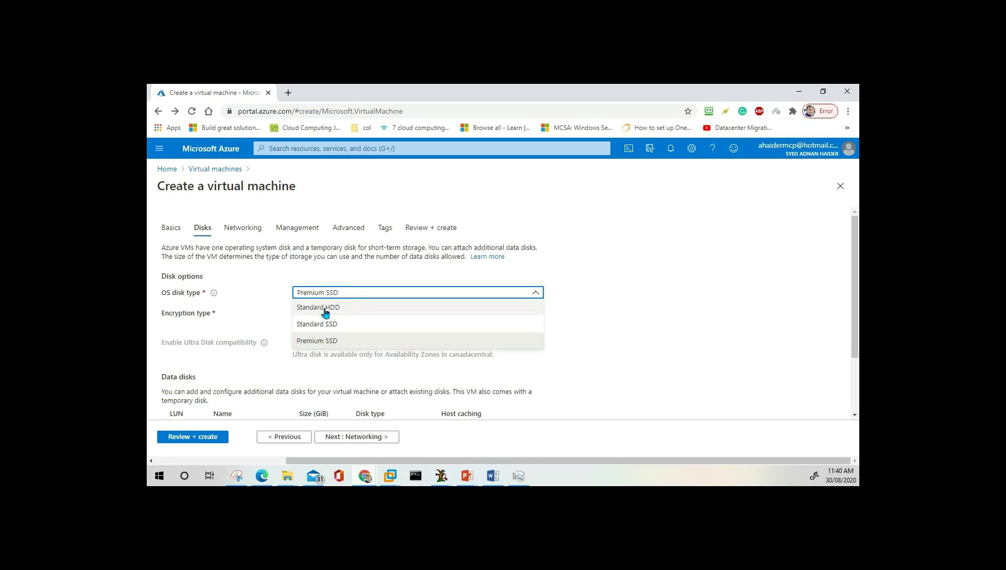
{"action": "left_click", "coordinate": [325, 311]}
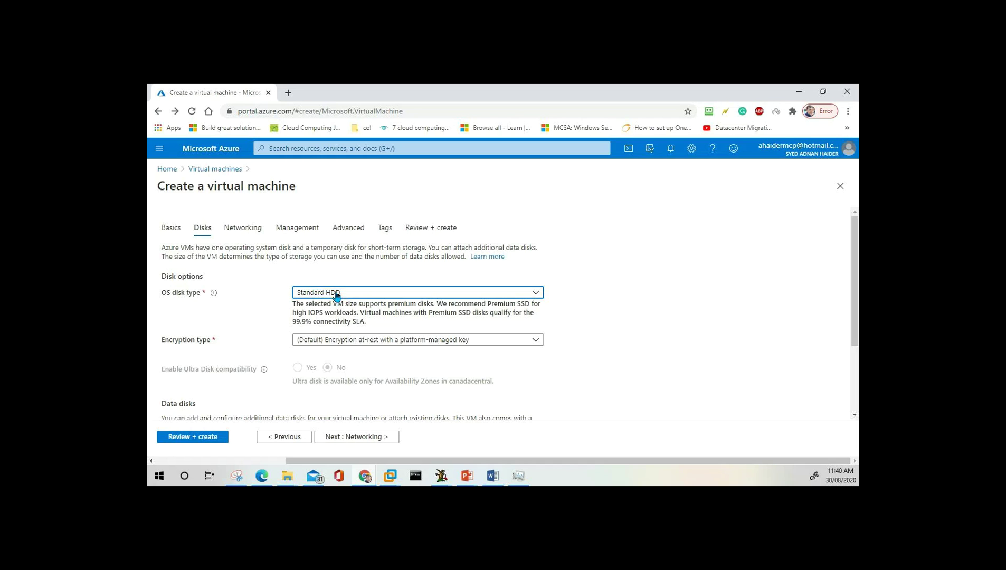
{"action": "left_click", "coordinate": [336, 293]}
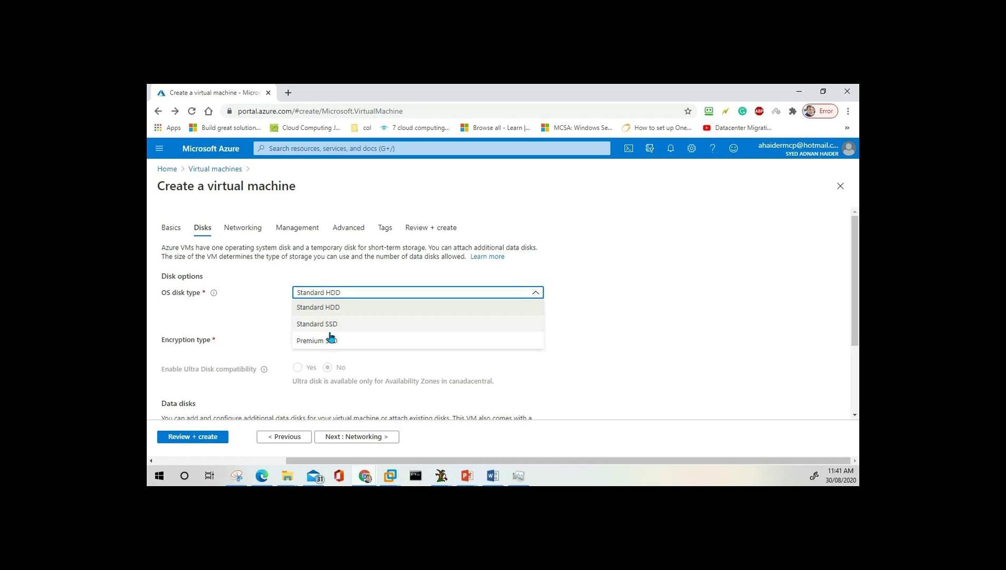
{"action": "left_click", "coordinate": [332, 310]}
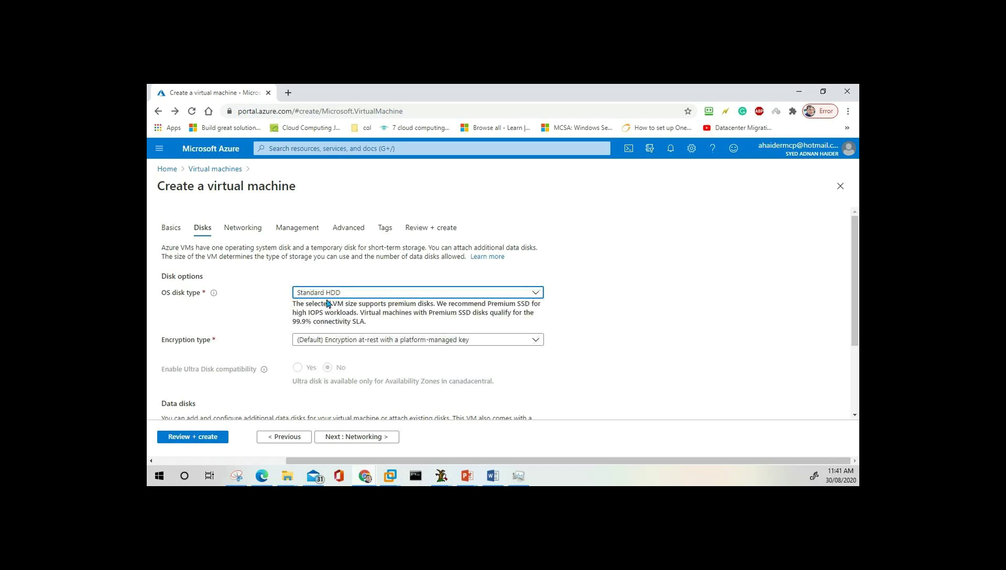
{"action": "left_click", "coordinate": [362, 296]}
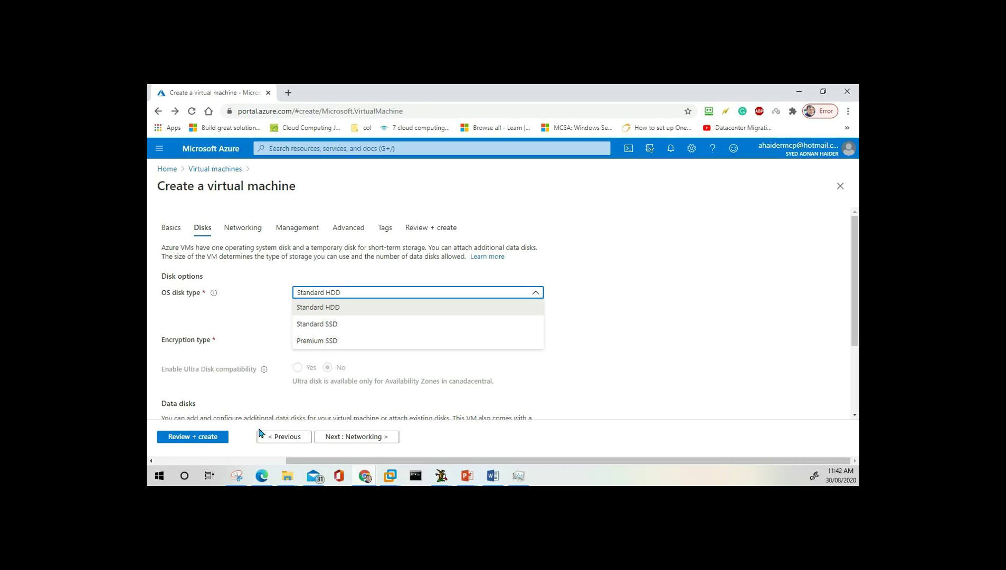
{"action": "left_click", "coordinate": [284, 437]}
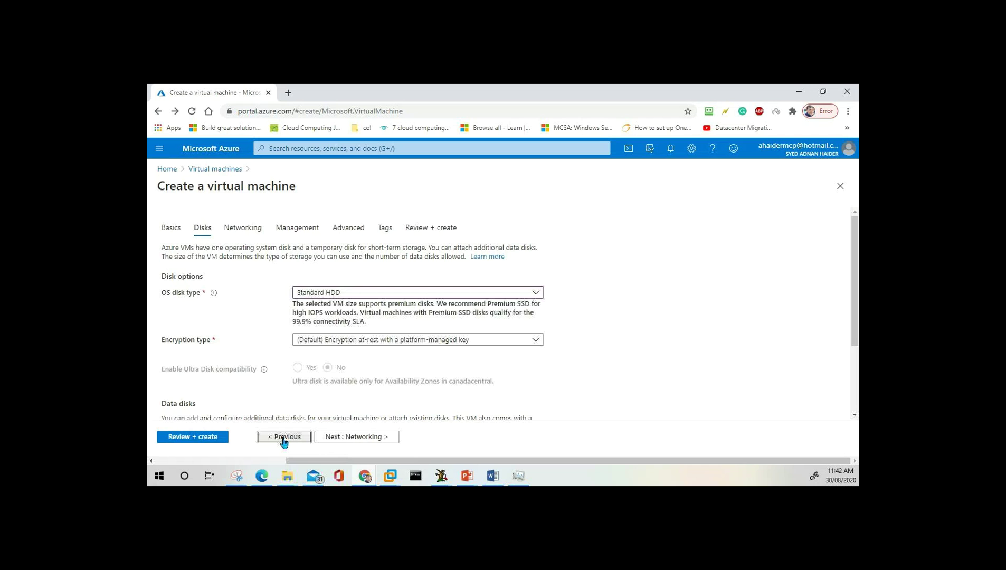
{"action": "scroll", "coordinate": [369, 370], "scroll_direction": "down", "scroll_amount": 6}
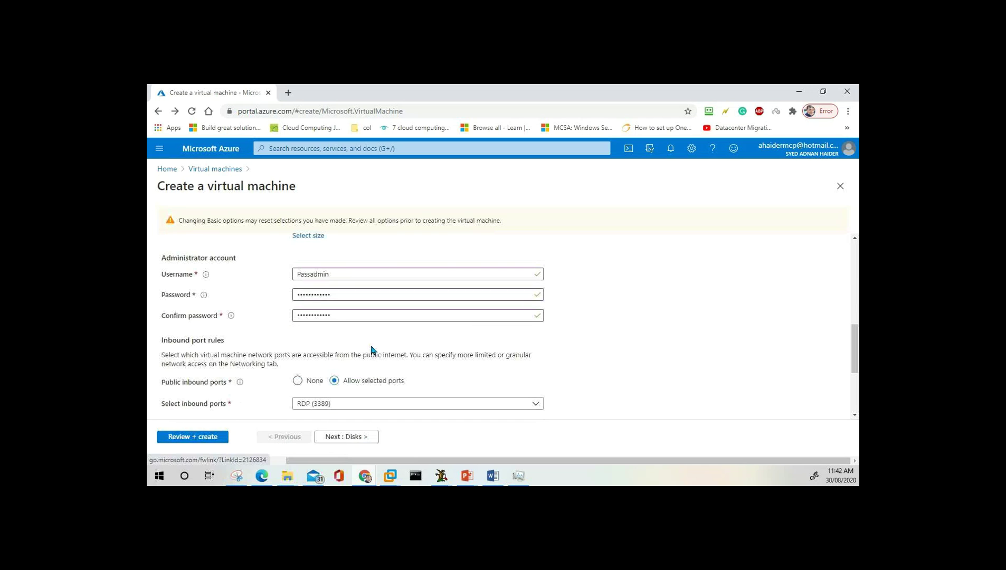
{"action": "scroll", "coordinate": [373, 349], "scroll_direction": "up", "scroll_amount": 3}
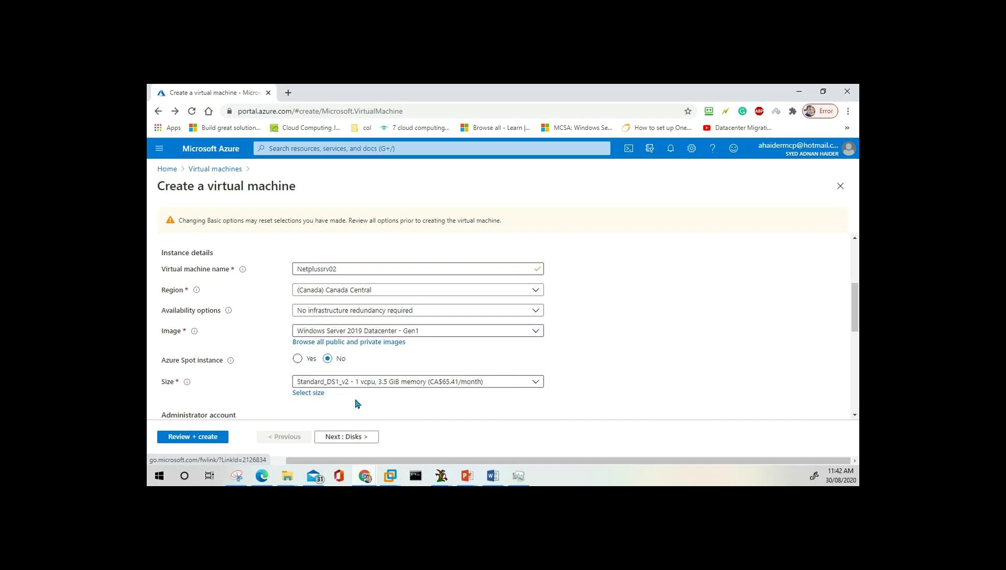
{"action": "left_click", "coordinate": [364, 437]}
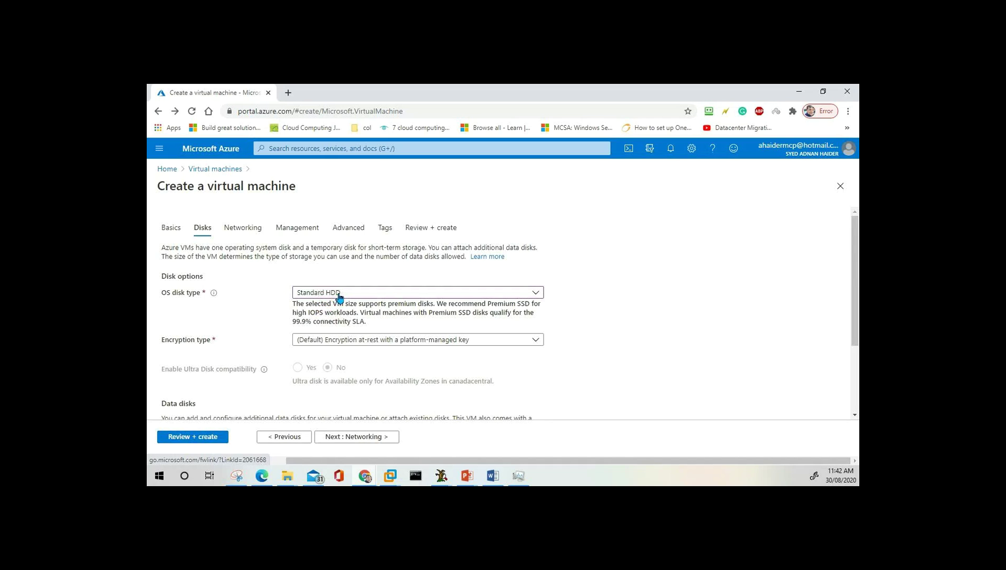
{"action": "left_click", "coordinate": [340, 295]}
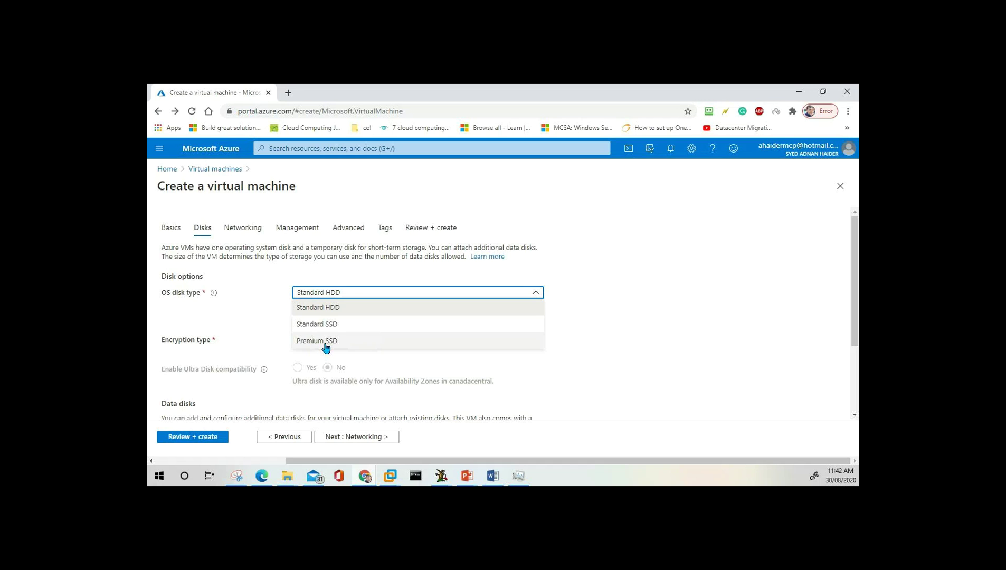
{"action": "left_click", "coordinate": [270, 318]}
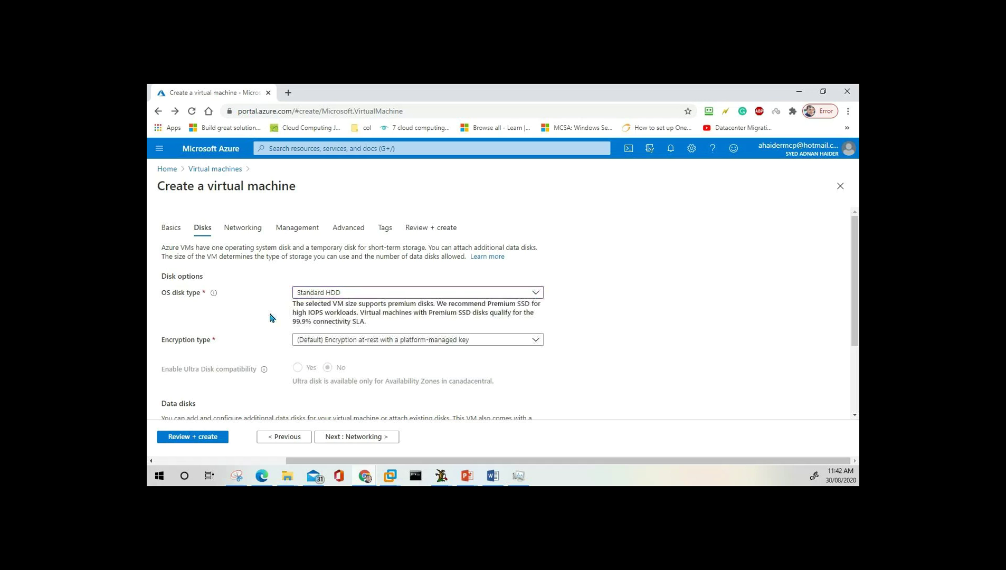
{"action": "scroll", "coordinate": [270, 317], "scroll_direction": "down", "scroll_amount": 2}
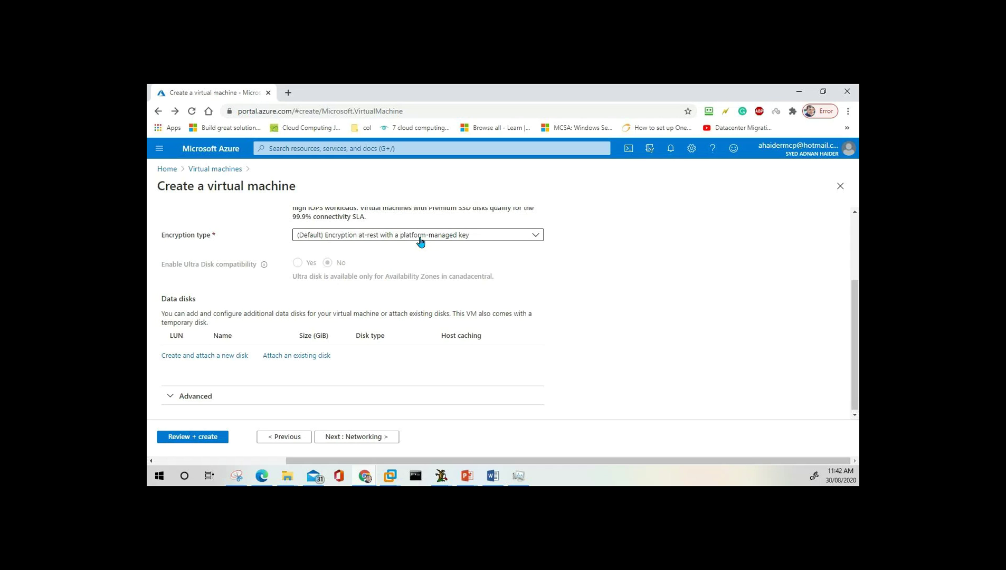
{"action": "left_click", "coordinate": [421, 241]}
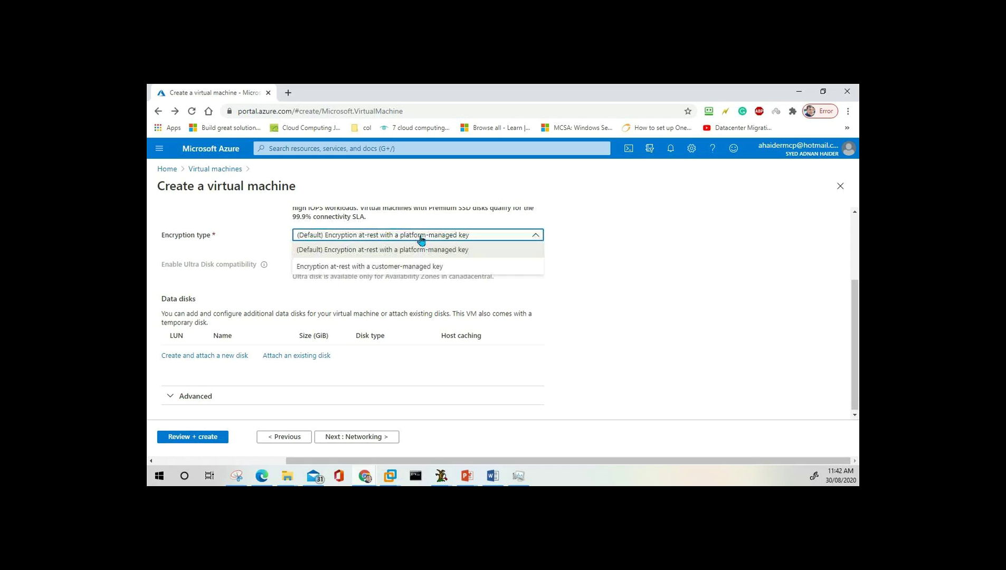
{"action": "left_click", "coordinate": [368, 267]}
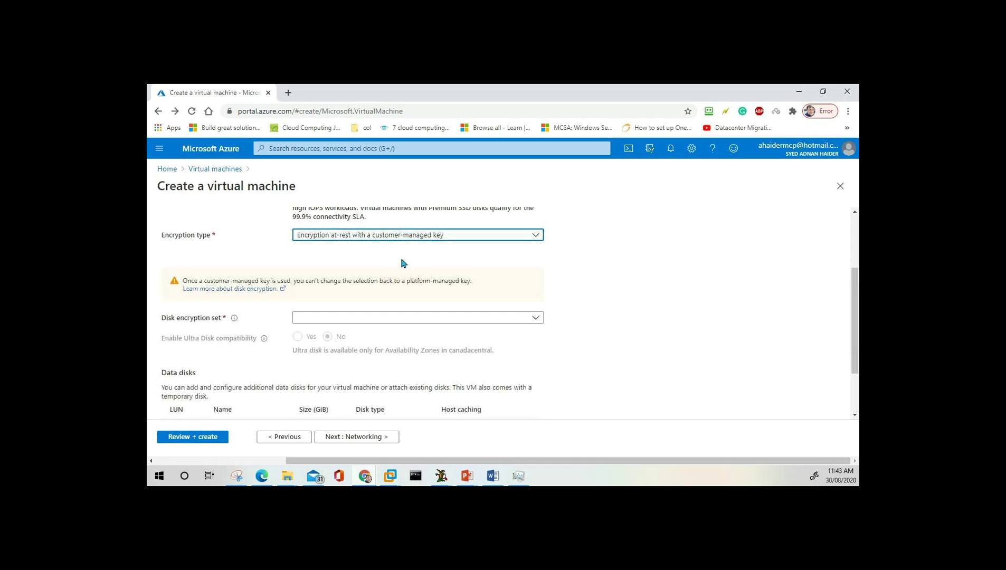
{"action": "left_click", "coordinate": [448, 240]}
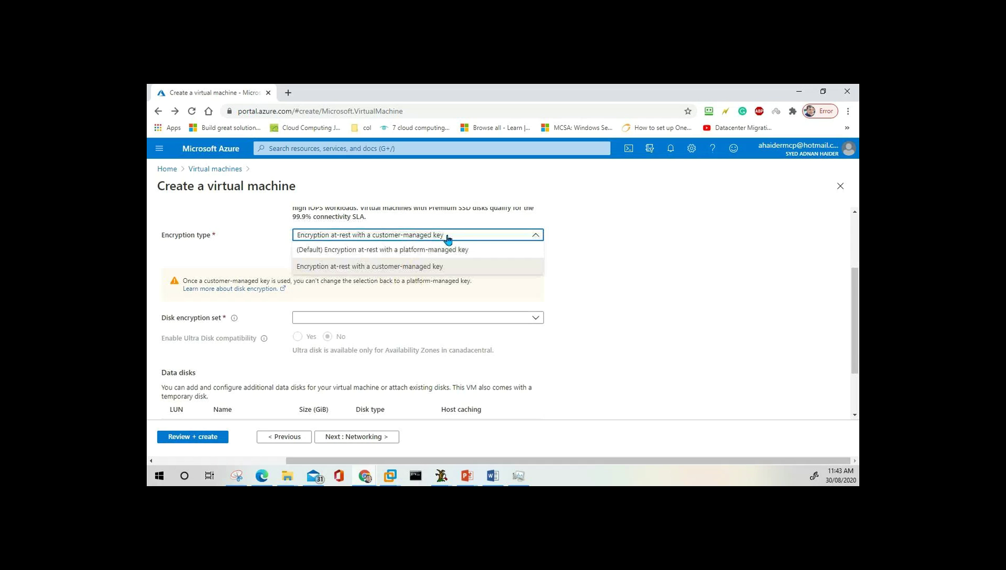
{"action": "left_click", "coordinate": [430, 252]}
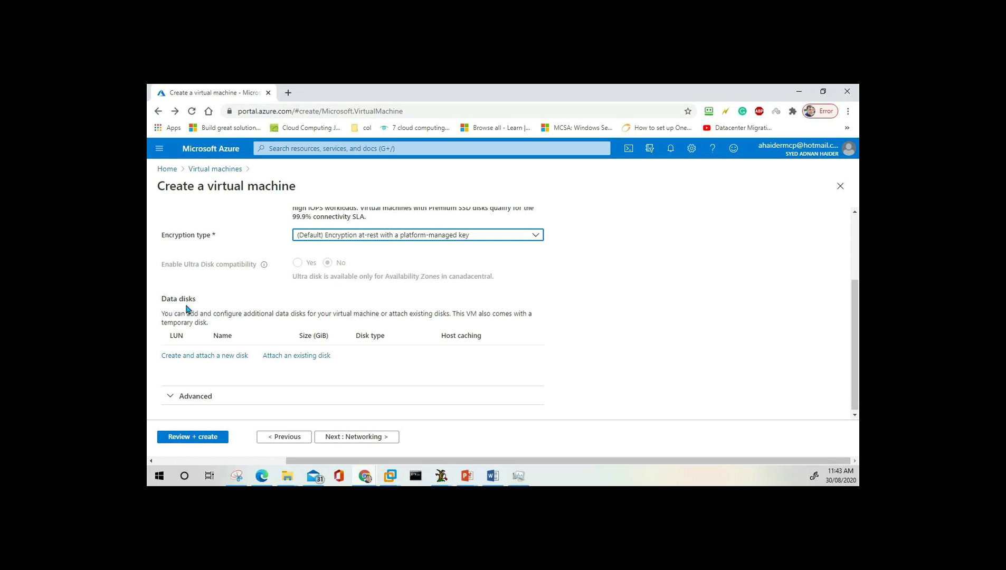
{"action": "left_click", "coordinate": [206, 302]}
{"action": "scroll", "coordinate": [206, 302], "scroll_direction": "down", "scroll_amount": 1}
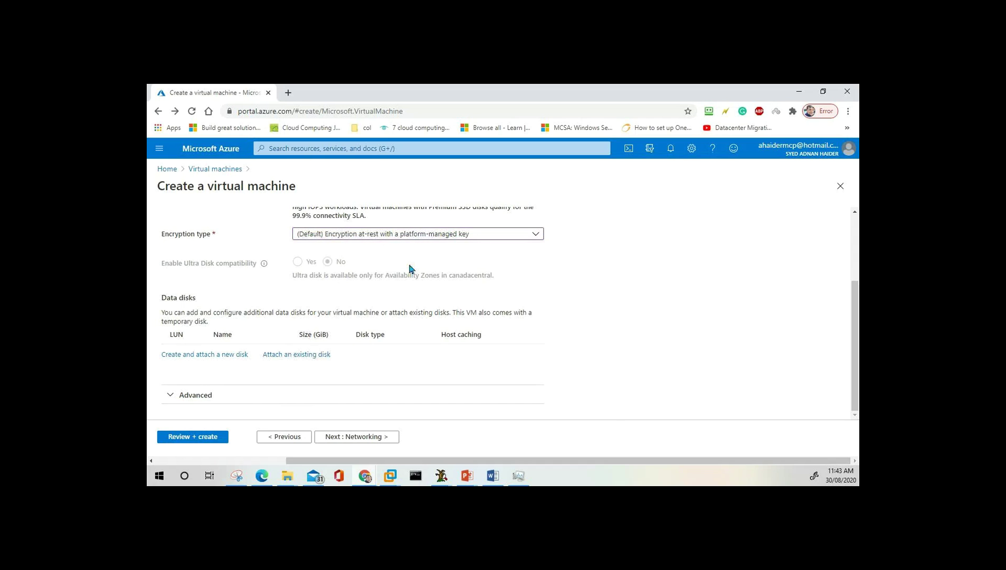
{"action": "left_click", "coordinate": [466, 476]}
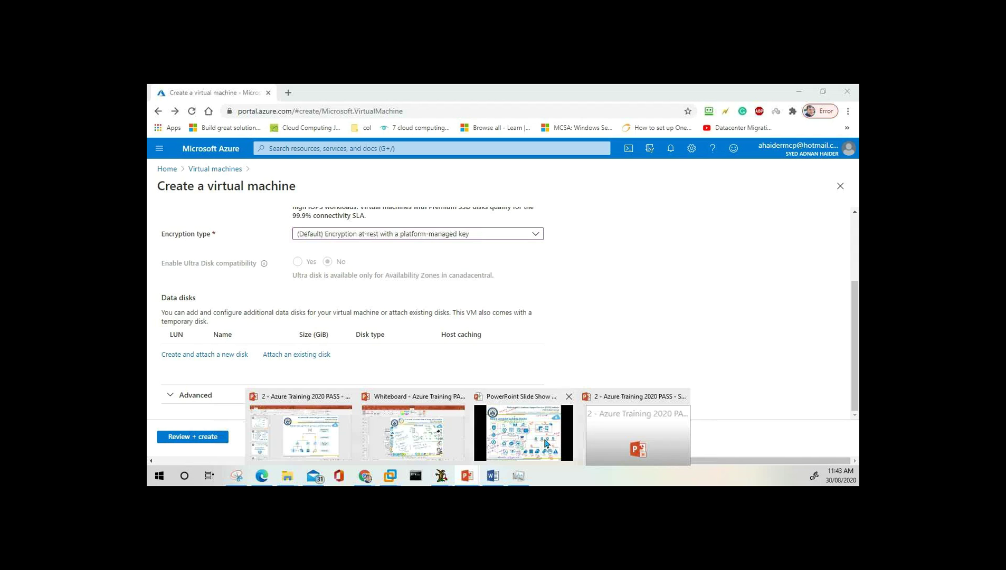
Start the whiteboard slideshow and write red 'HD' above OS Disk, with a mark near Storage account.
{"action": "left_click", "coordinate": [545, 443]}
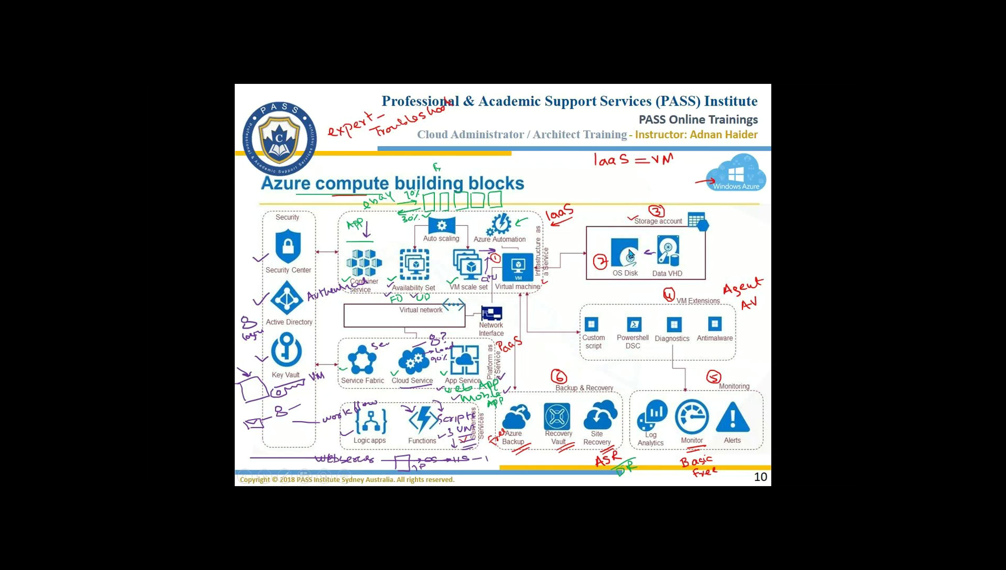
{"action": "mouse_move", "coordinate": [600, 232]}
{"action": "left_mouse_down"}
{"action": "mouse_move", "coordinate": [602, 243]}
{"action": "mouse_move", "coordinate": [608, 232]}
{"action": "mouse_move", "coordinate": [617, 238]}
{"action": "left_mouse_up"}
{"action": "left_click_drag", "start_coordinate": [599, 217], "coordinate": [609, 220]}
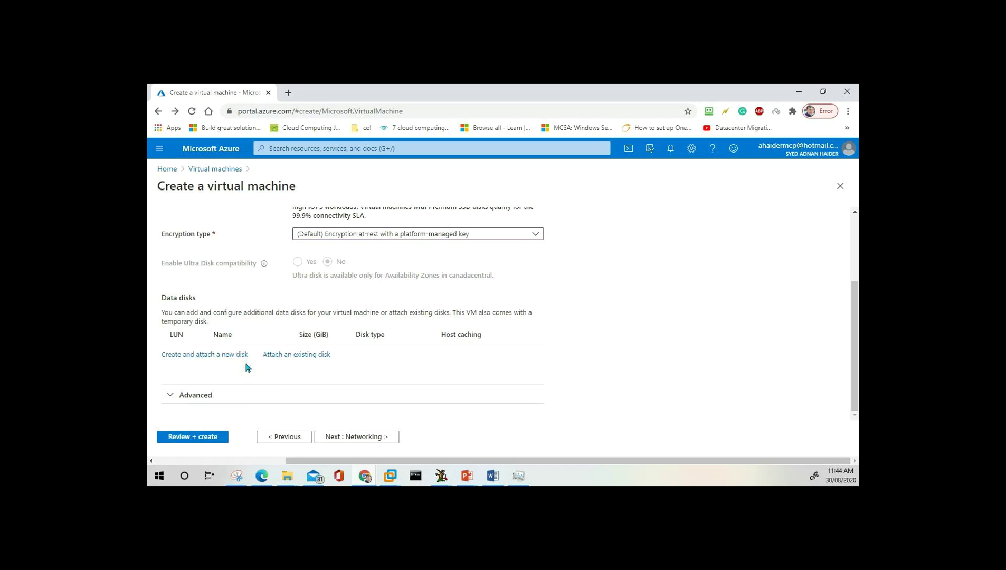
Advance to Networking and review ITDEPT-vnet, subnet 10.0.0.0/24, new public IP and RDP 3389.
{"action": "left_click", "coordinate": [367, 437]}
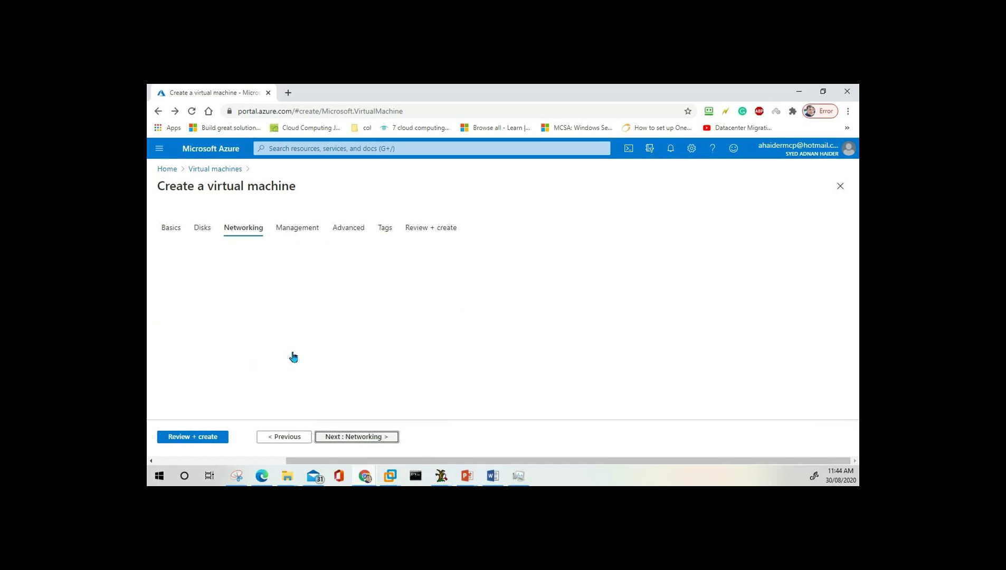
{"action": "scroll", "coordinate": [382, 275], "scroll_direction": "down", "scroll_amount": 2}
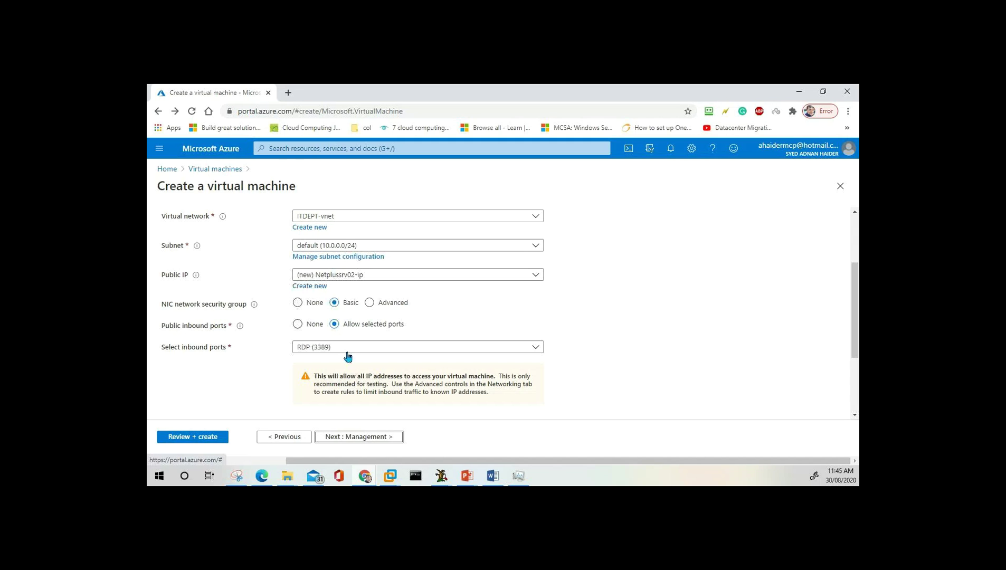
Advance to the Management step and scroll down to the Monitoring settings.
{"action": "left_click", "coordinate": [359, 437]}
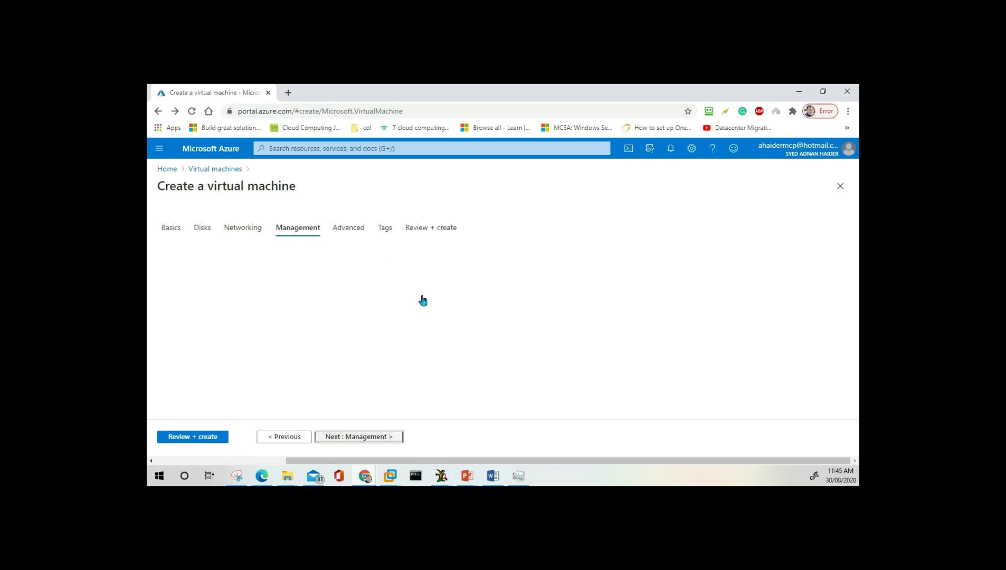
{"action": "scroll", "coordinate": [415, 299], "scroll_direction": "down", "scroll_amount": 1}
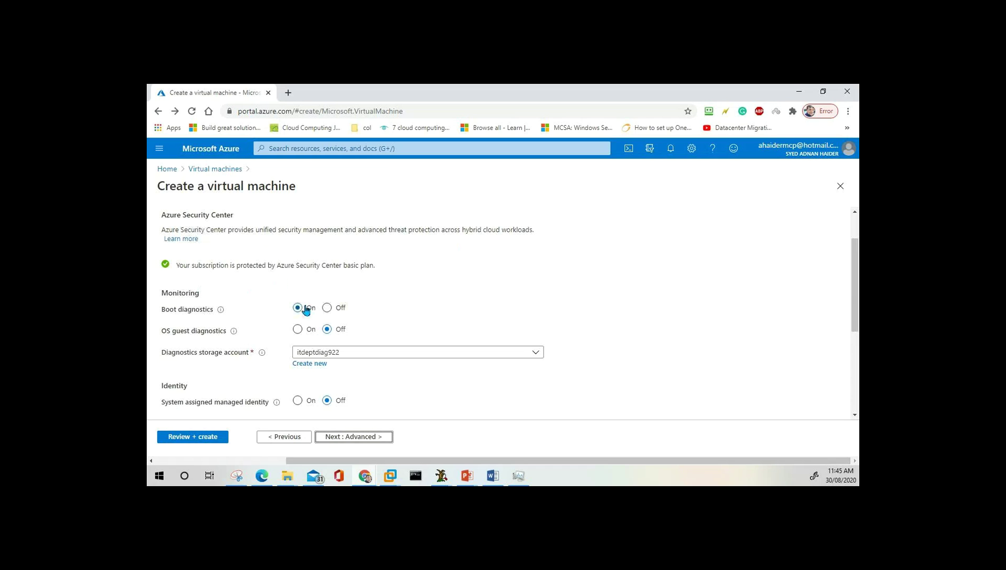
{"action": "scroll", "coordinate": [371, 315], "scroll_direction": "down", "scroll_amount": 1}
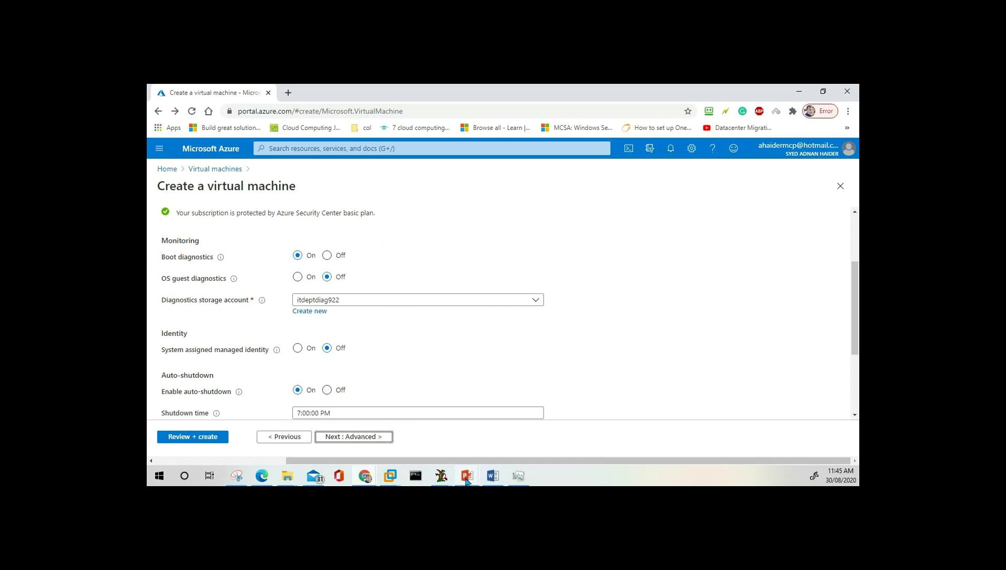
Glance at the Azure compute slideshow, then confirm the diagnostics storage account stays itdeptdiag922.
{"action": "mouse_move", "coordinate": [467, 481]}
{"action": "left_click", "coordinate": [552, 445]}
{"action": "left_click", "coordinate": [298, 278]}
{"action": "left_click", "coordinate": [345, 301]}
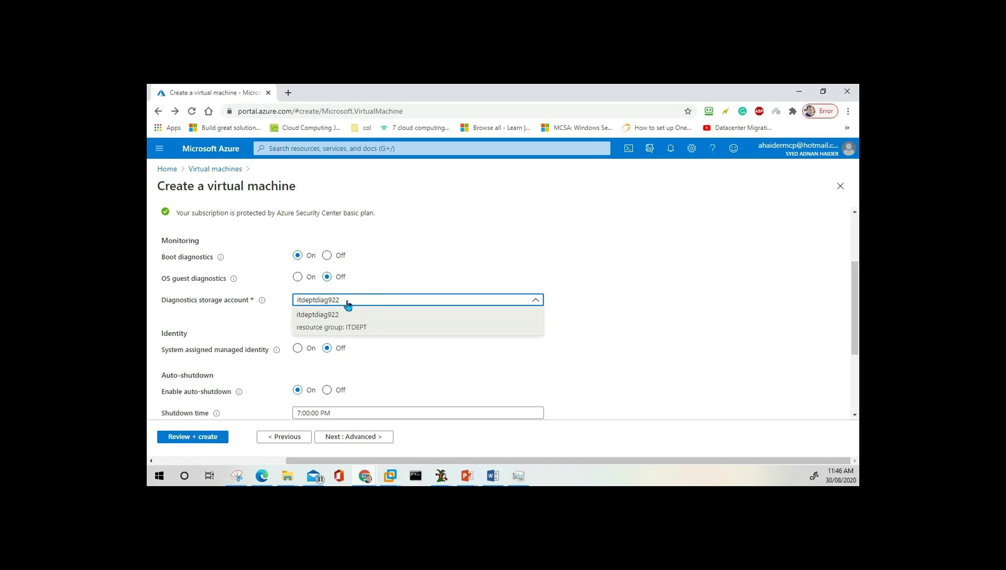
{"action": "left_click", "coordinate": [369, 288]}
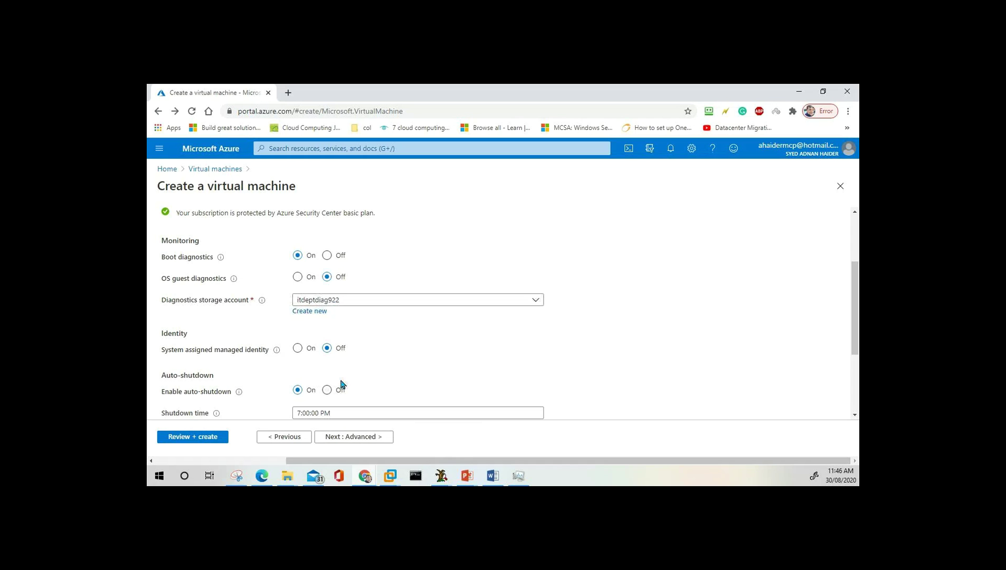
{"action": "scroll", "coordinate": [393, 333], "scroll_direction": "down", "scroll_amount": 2}
{"action": "scroll", "coordinate": [393, 333], "scroll_direction": "up", "scroll_amount": 1}
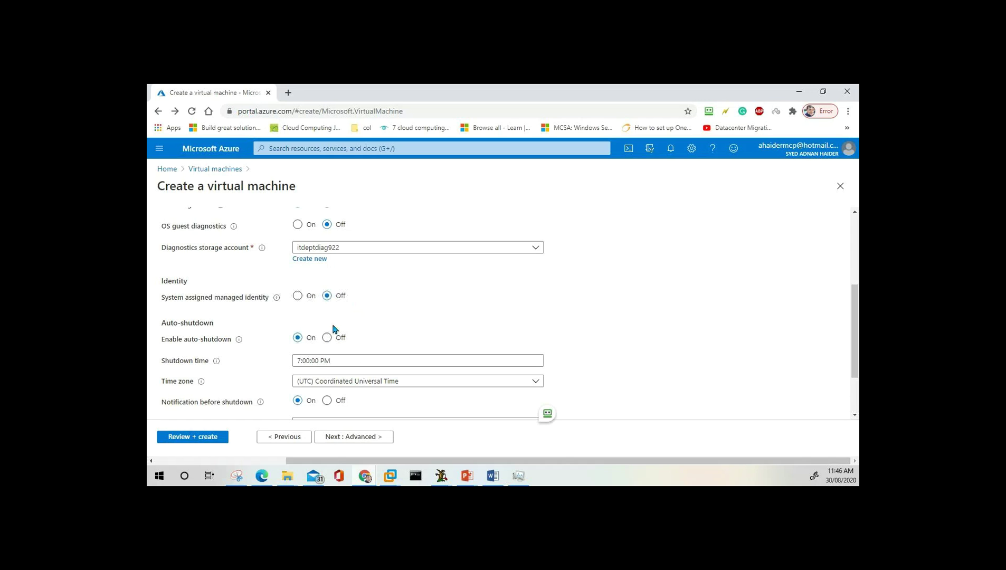
{"action": "scroll", "coordinate": [167, 356], "scroll_direction": "down", "scroll_amount": 1}
{"action": "scroll", "coordinate": [167, 357], "scroll_direction": "down", "scroll_amount": 1}
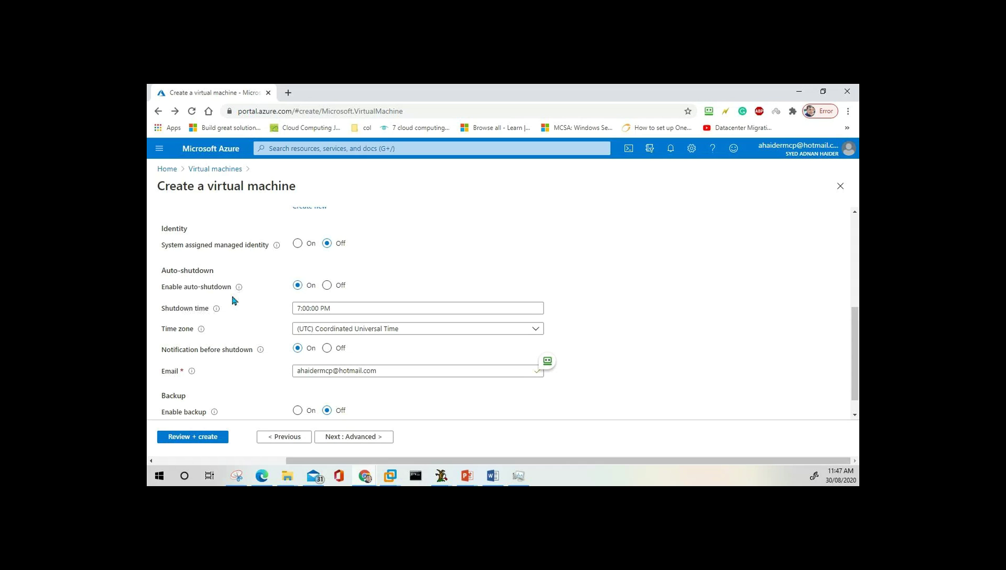
{"action": "left_click", "coordinate": [327, 285]}
{"action": "left_click", "coordinate": [297, 304]}
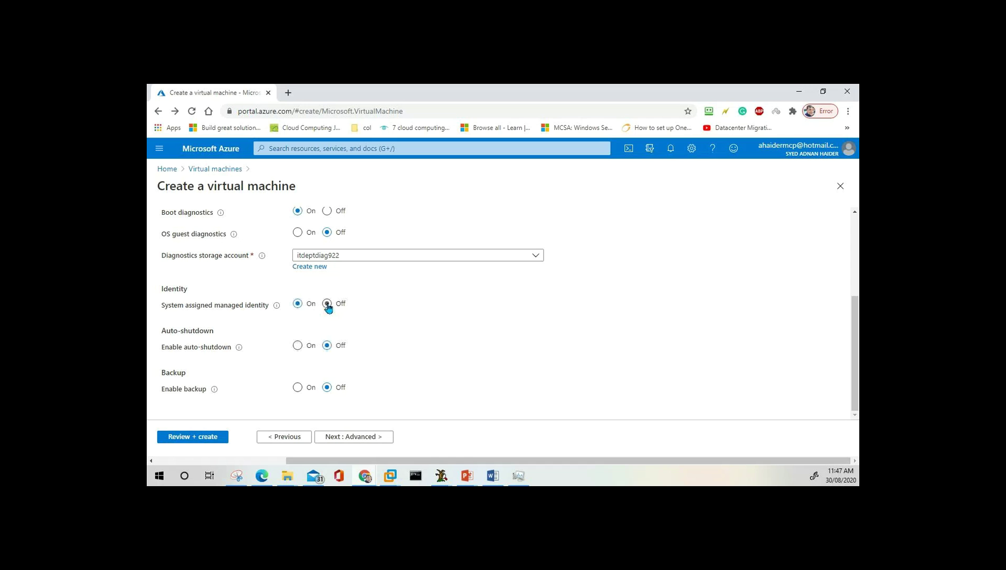
{"action": "left_click", "coordinate": [298, 346]}
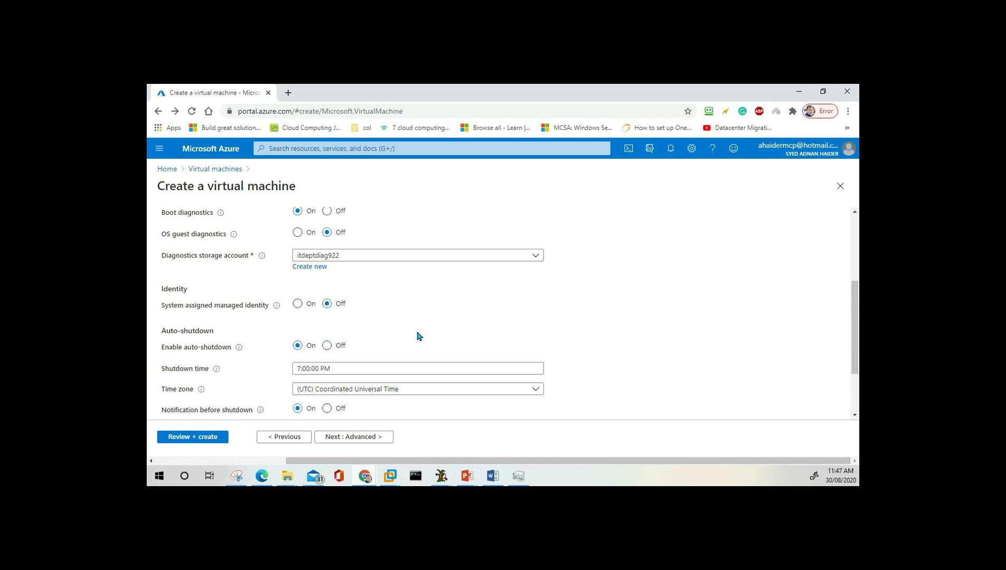
{"action": "scroll", "coordinate": [417, 334], "scroll_direction": "down", "scroll_amount": 2}
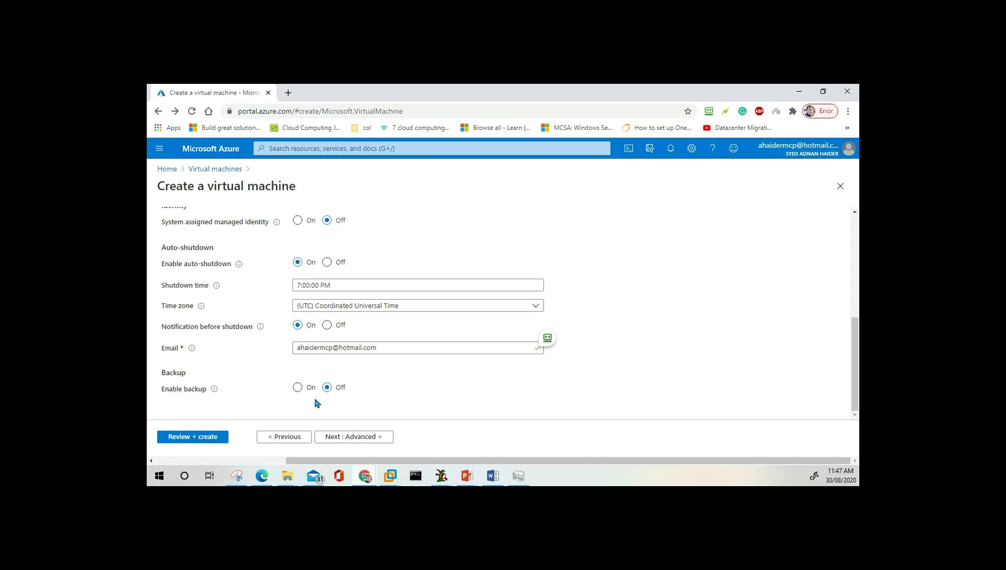
{"action": "left_click", "coordinate": [467, 476]}
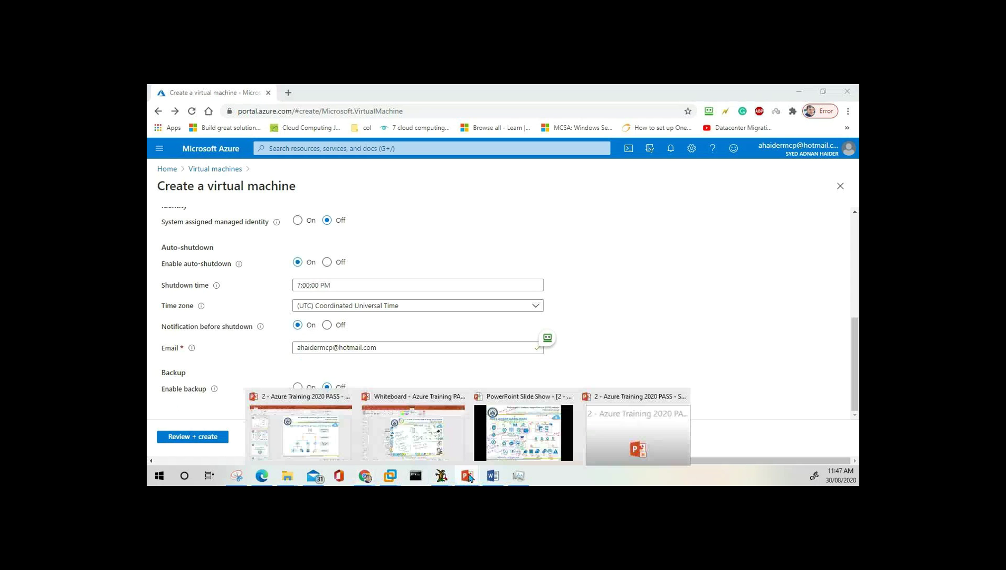
{"action": "left_click", "coordinate": [540, 425]}
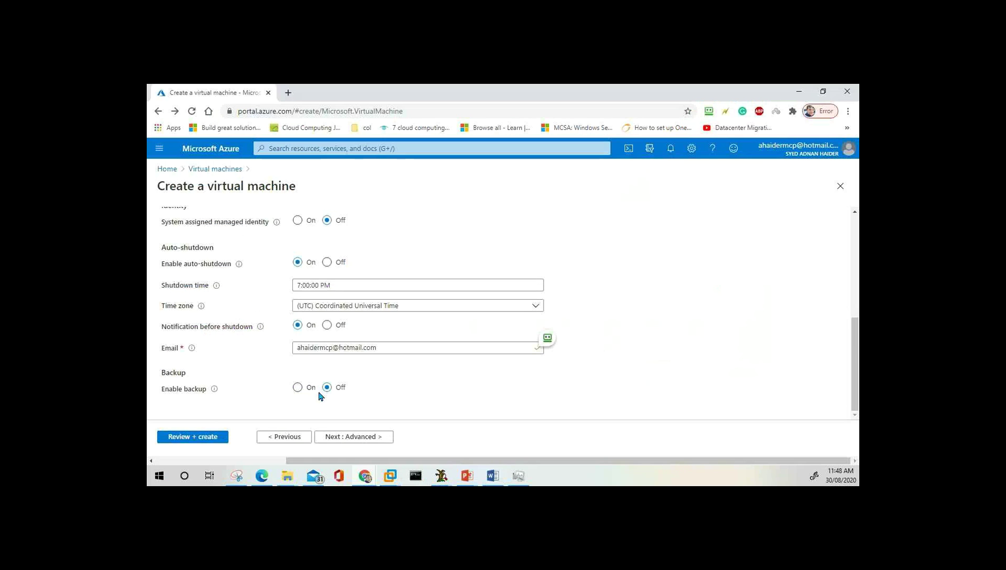
{"action": "left_click", "coordinate": [299, 389]}
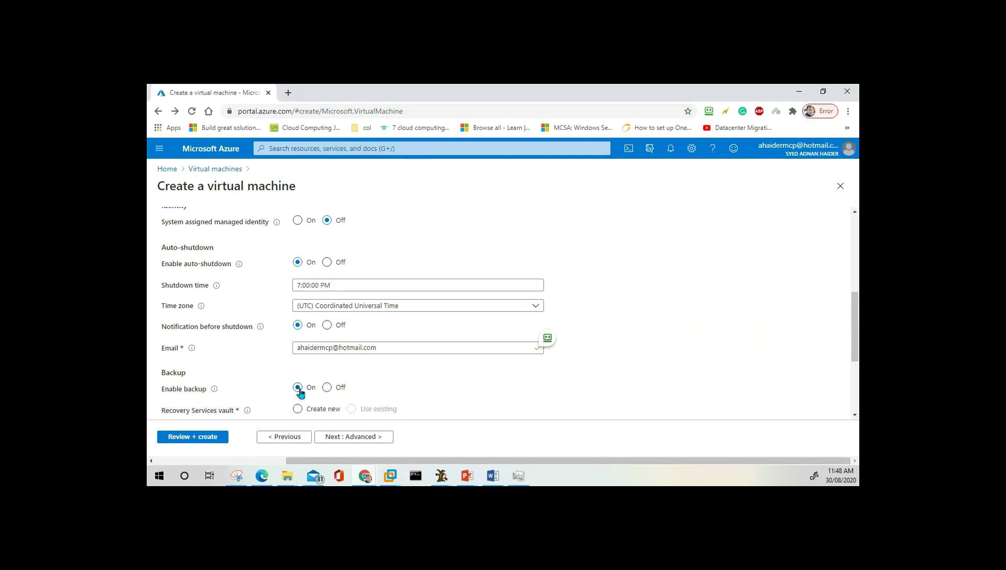
{"action": "scroll", "coordinate": [299, 388], "scroll_direction": "down", "scroll_amount": 1}
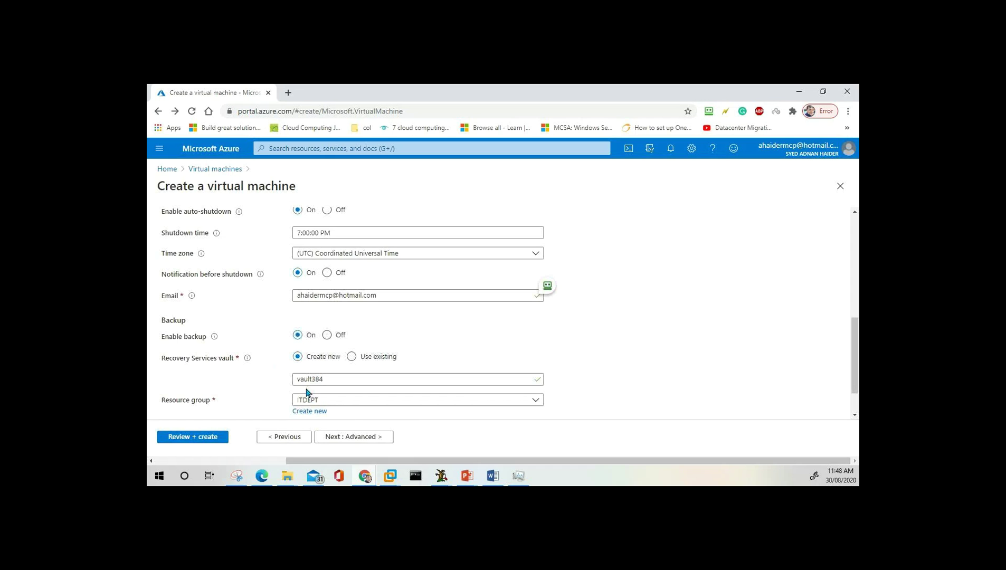
{"action": "left_click", "coordinate": [331, 339]}
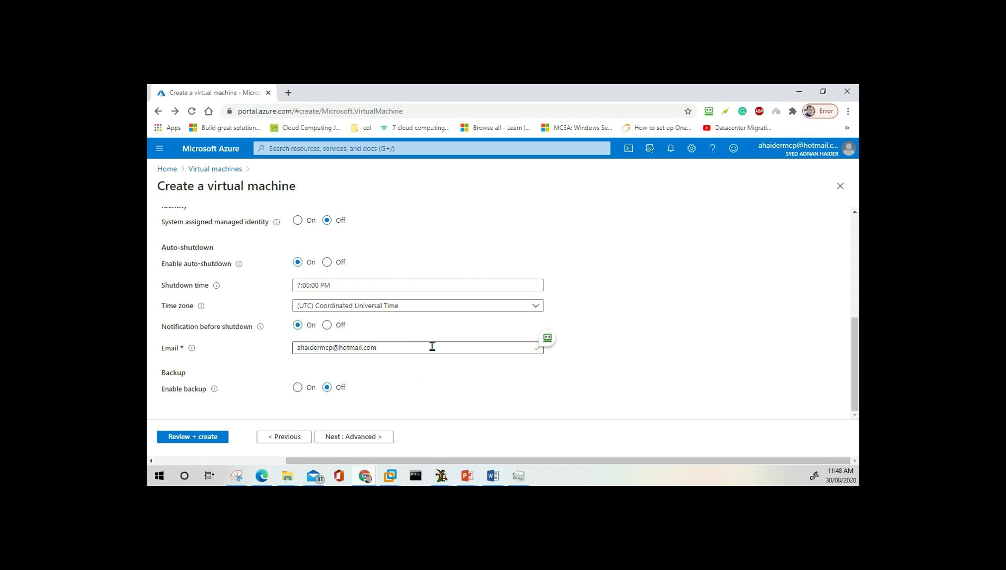
{"action": "left_click", "coordinate": [361, 439]}
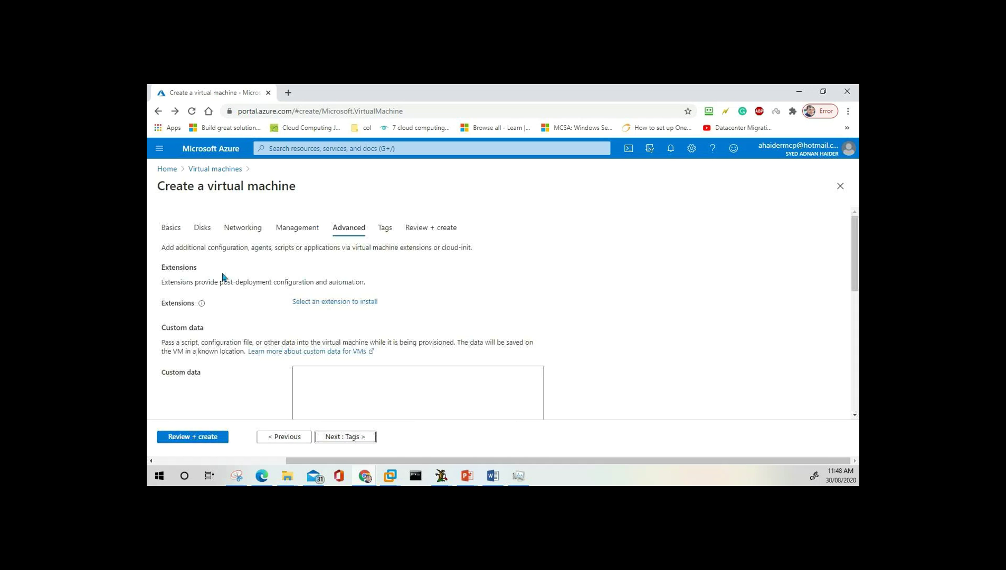
Show the PowerPoint slideshow briefly, then return to the browser.
{"action": "left_click", "coordinate": [465, 477]}
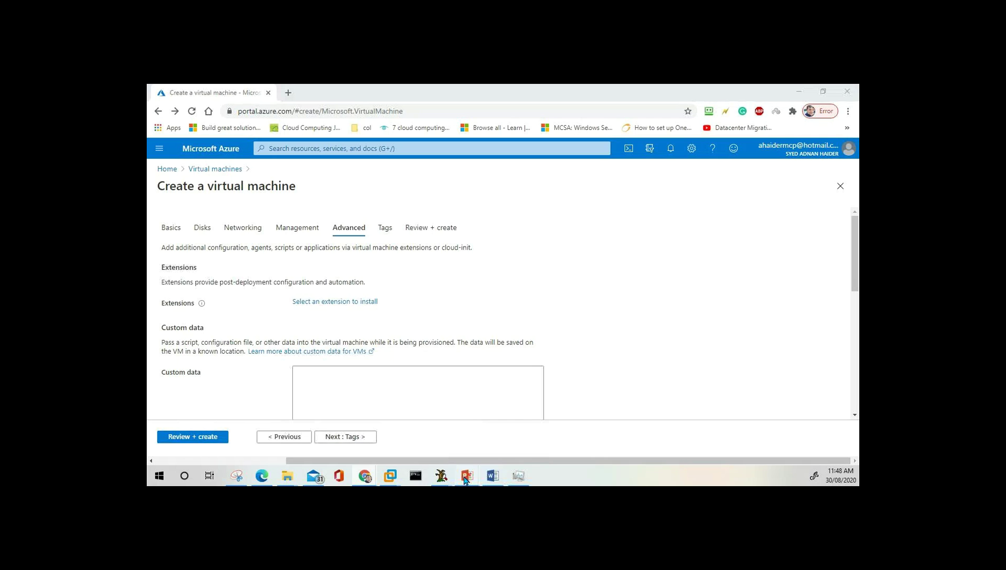
{"action": "left_click", "coordinate": [631, 425]}
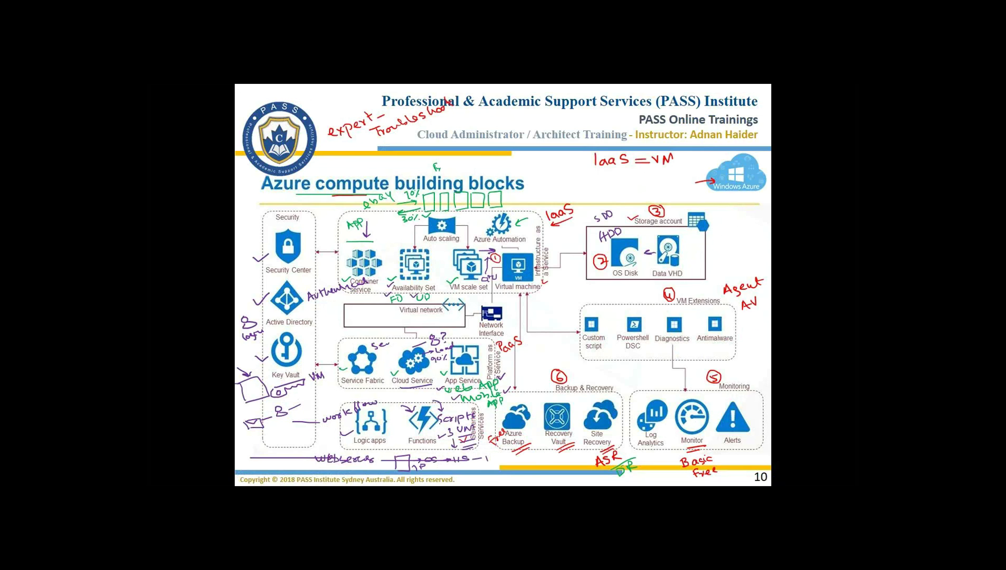
{"action": "key", "text": "alt+Tab"}
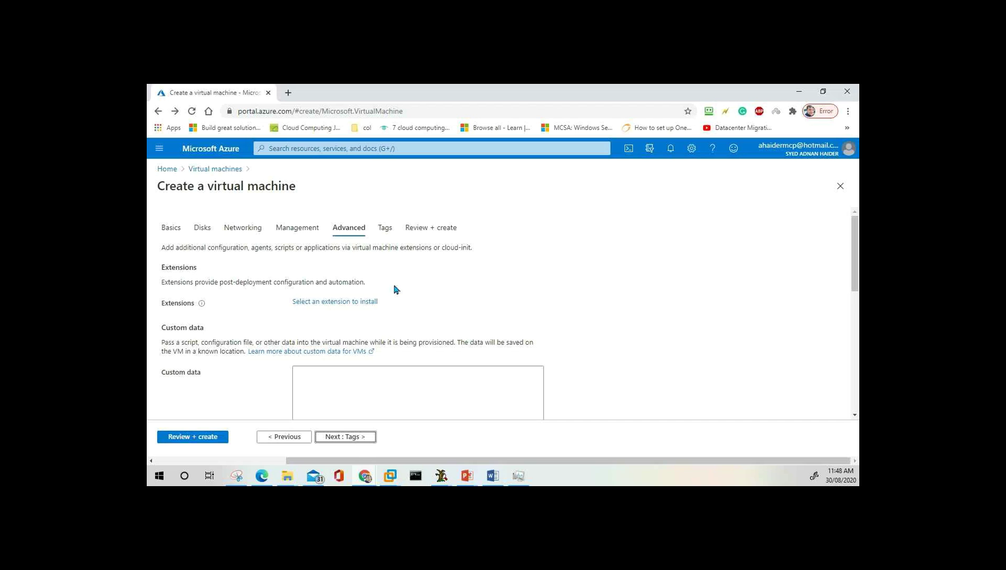
Open the list of VM extensions to install and load more entries into it.
{"action": "left_click", "coordinate": [342, 304]}
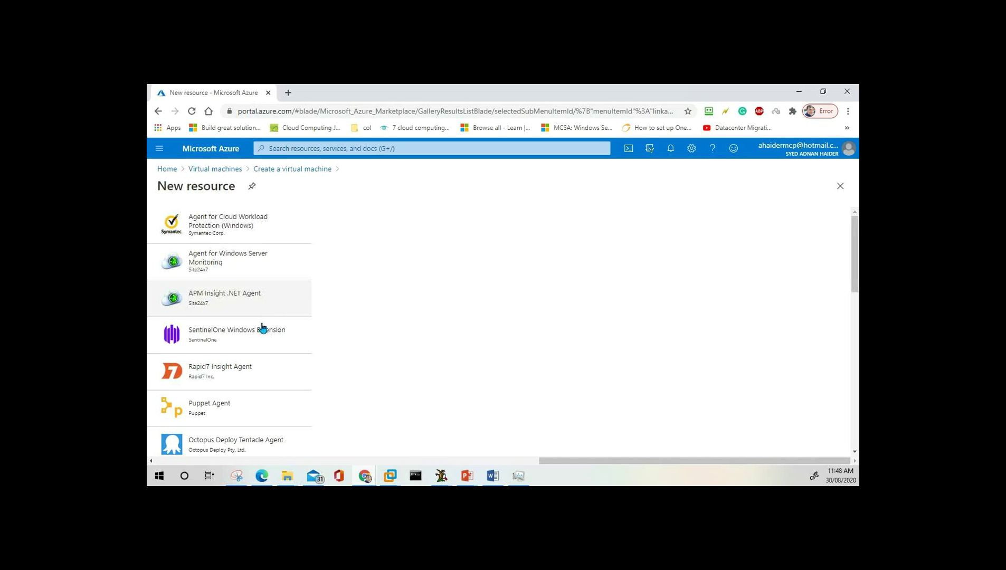
{"action": "scroll", "coordinate": [253, 404], "scroll_direction": "down", "scroll_amount": 4}
{"action": "scroll", "coordinate": [240, 403], "scroll_direction": "down", "scroll_amount": 5}
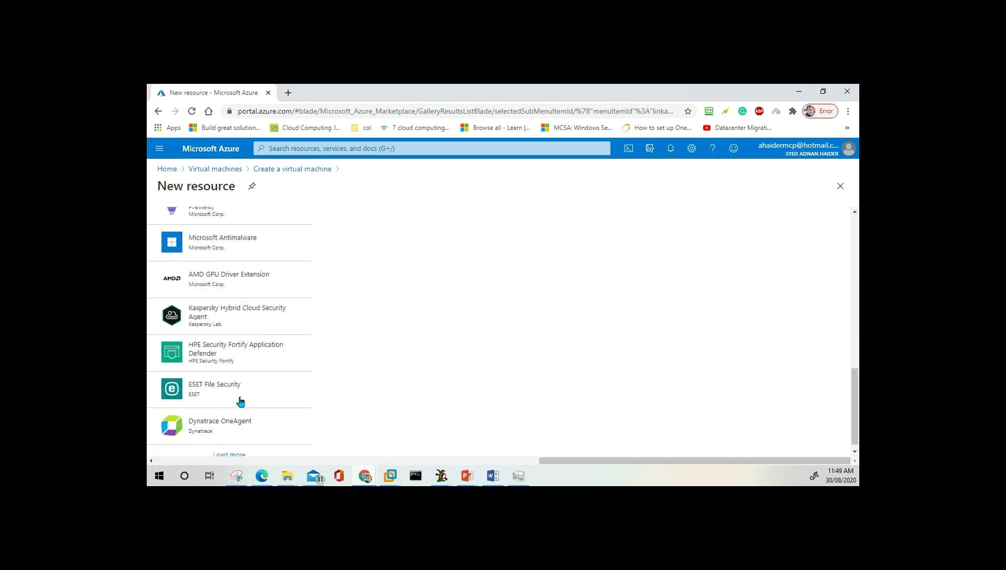
{"action": "left_click", "coordinate": [238, 452]}
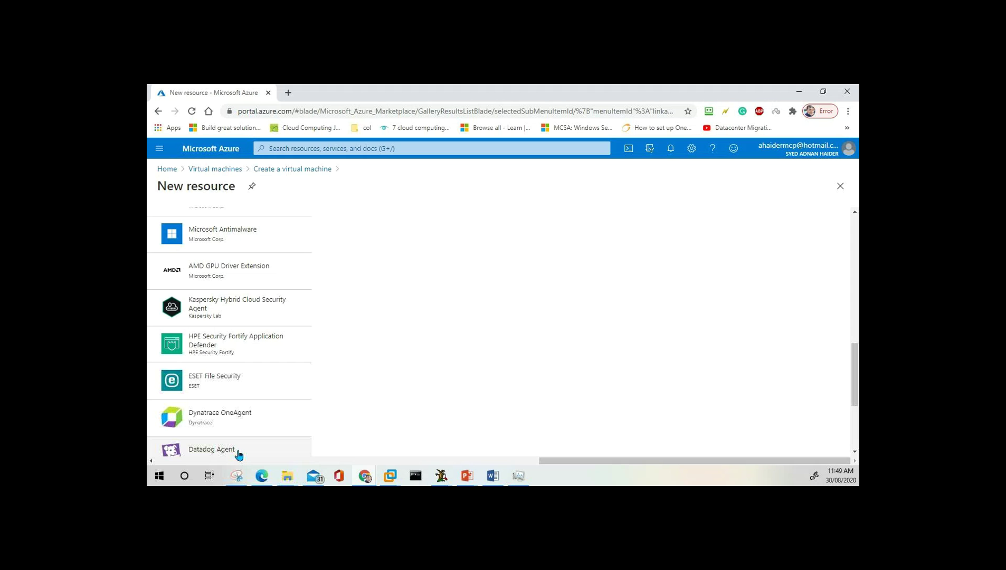
{"action": "scroll", "coordinate": [272, 355], "scroll_direction": "down", "scroll_amount": 3}
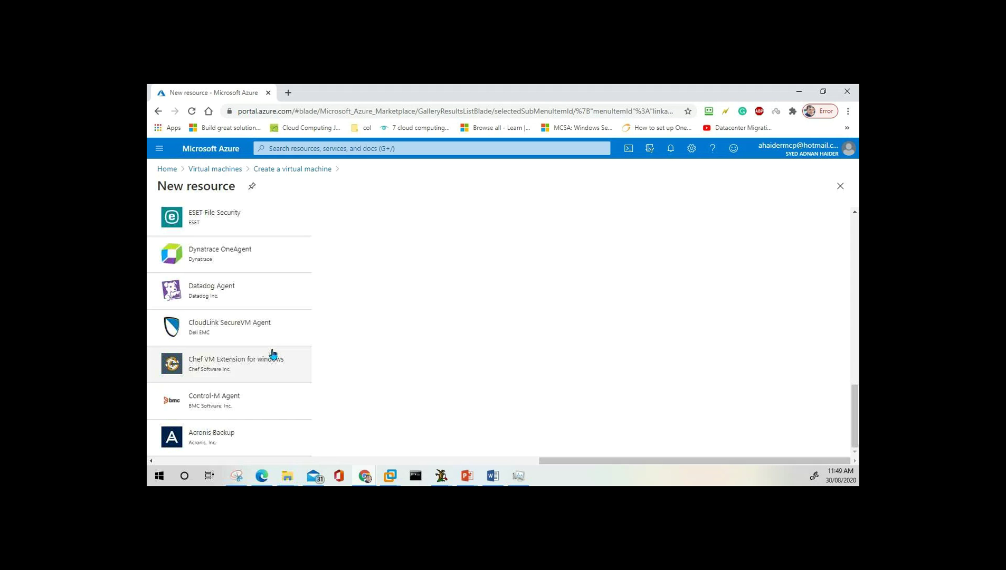
{"action": "scroll", "coordinate": [272, 354], "scroll_direction": "up", "scroll_amount": 12}
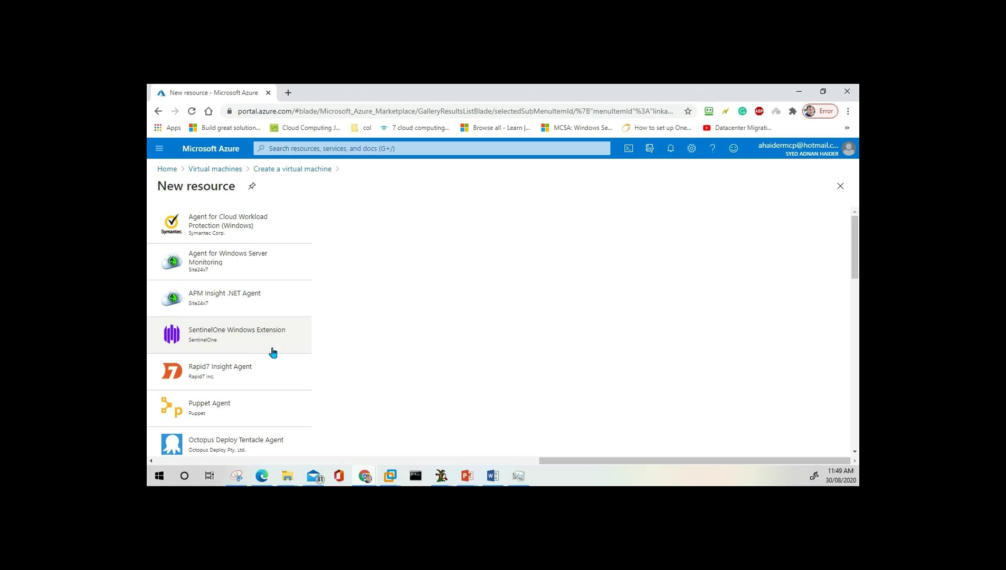
Search Google for Veeam backup in a new browser tab.
{"action": "left_click", "coordinate": [289, 93]}
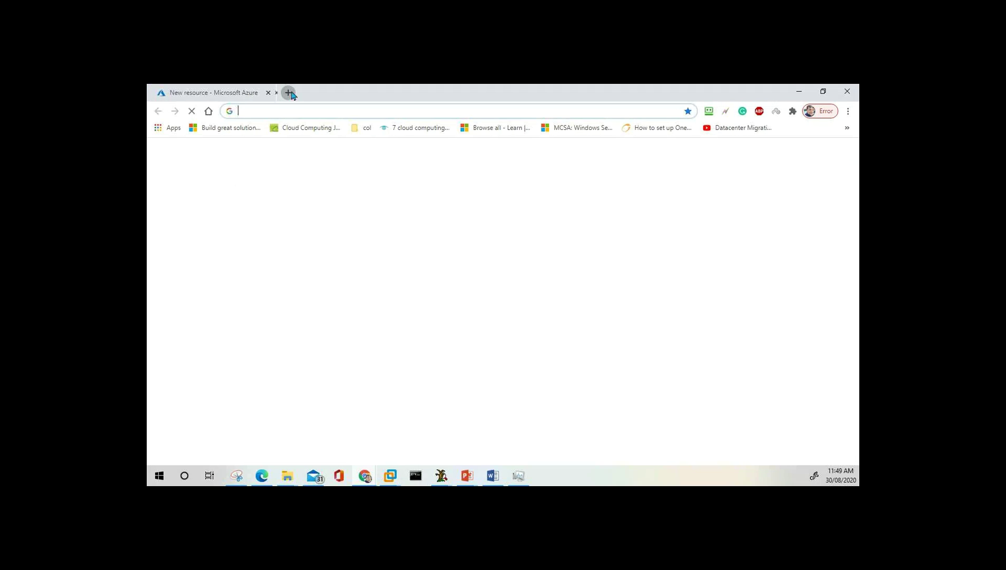
{"action": "left_click", "coordinate": [305, 111]}
{"action": "type", "text": "vaeem"}
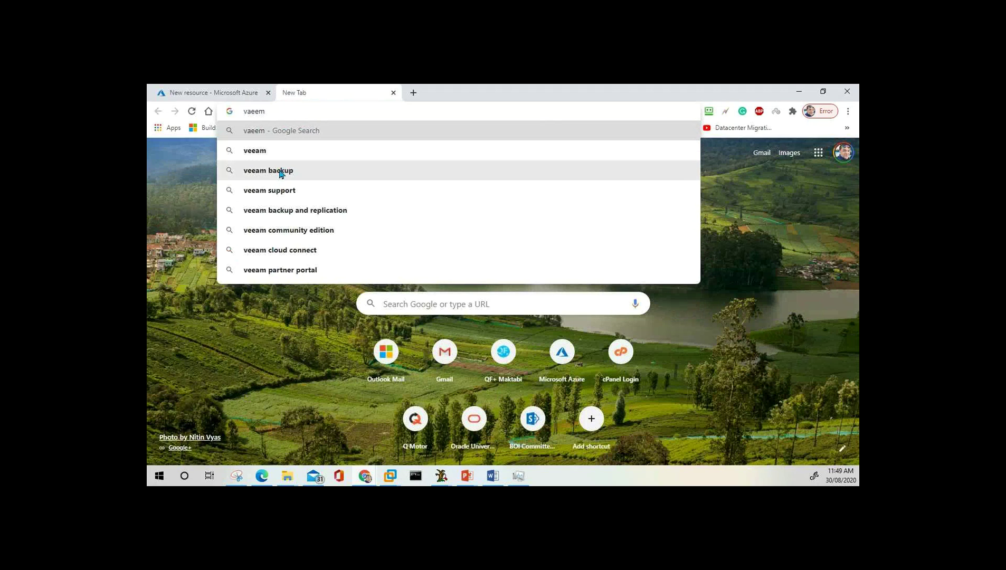
{"action": "left_click", "coordinate": [281, 171]}
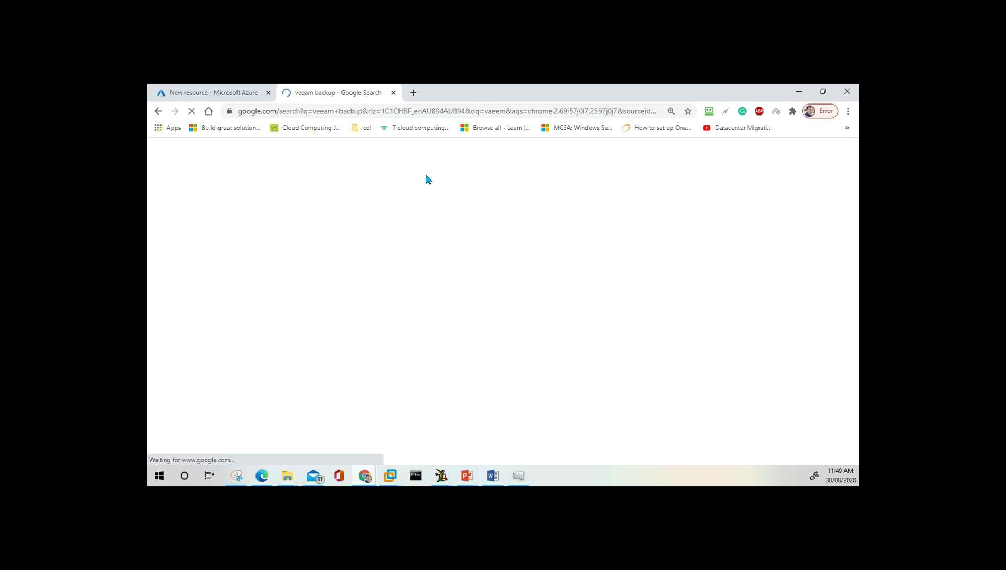
{"action": "scroll", "coordinate": [350, 285], "scroll_direction": "down", "scroll_amount": 5}
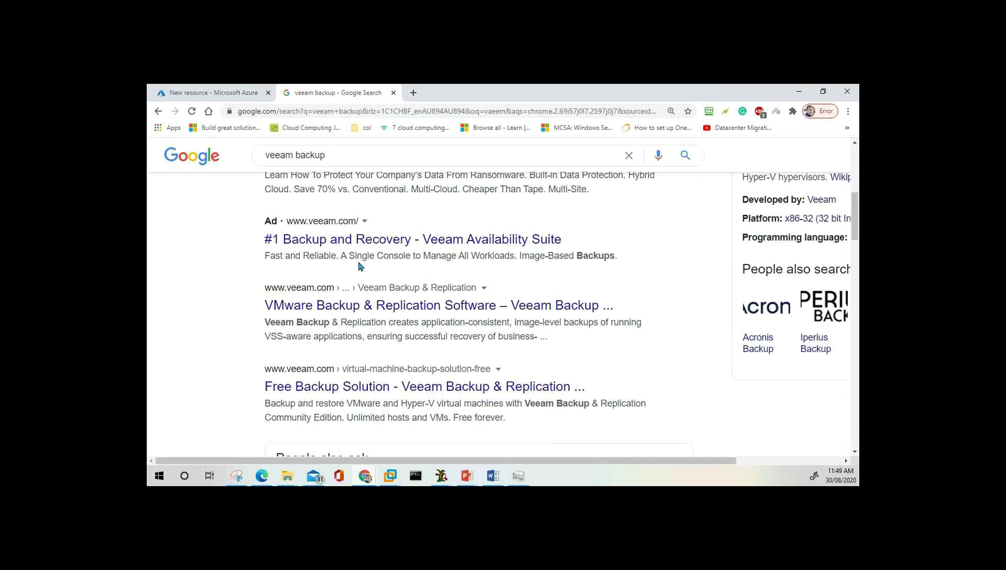
Read Veeam's VMware Backup & Replication page, then return to the Azure extension list.
{"action": "left_click", "coordinate": [350, 307]}
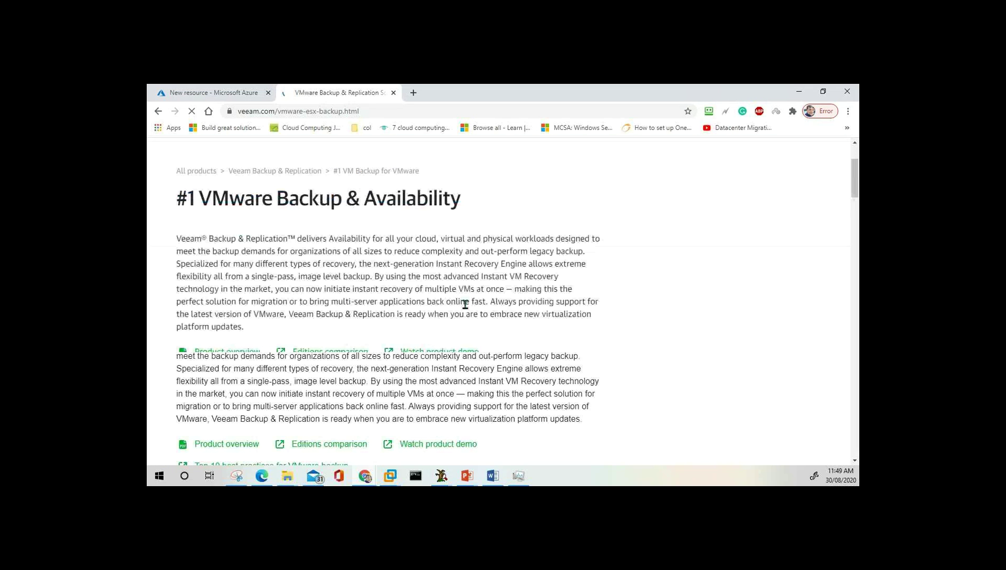
{"action": "scroll", "coordinate": [465, 304], "scroll_direction": "down", "scroll_amount": 3}
{"action": "scroll", "coordinate": [467, 309], "scroll_direction": "down", "scroll_amount": 3}
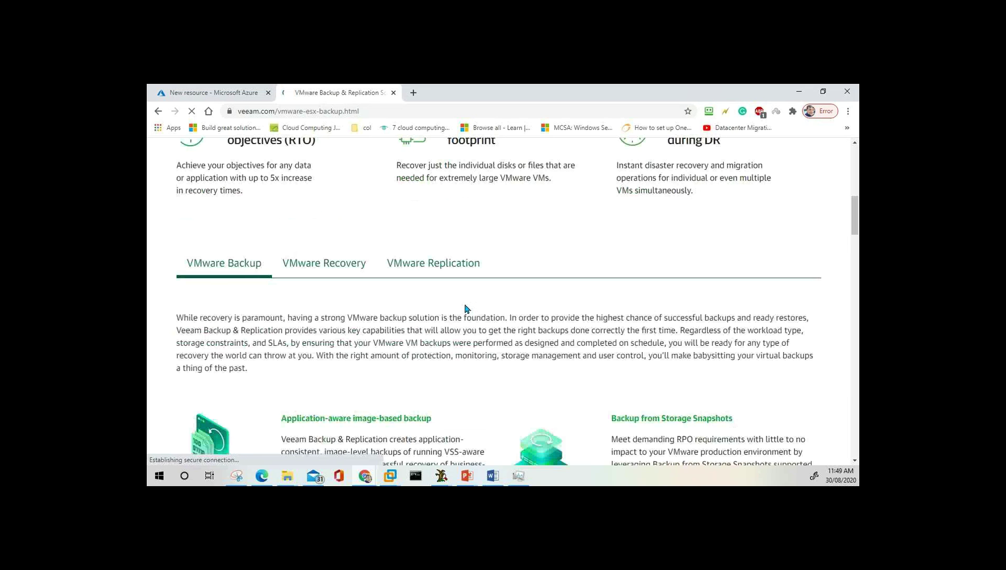
{"action": "scroll", "coordinate": [466, 309], "scroll_direction": "down", "scroll_amount": 2}
{"action": "left_click", "coordinate": [222, 94]}
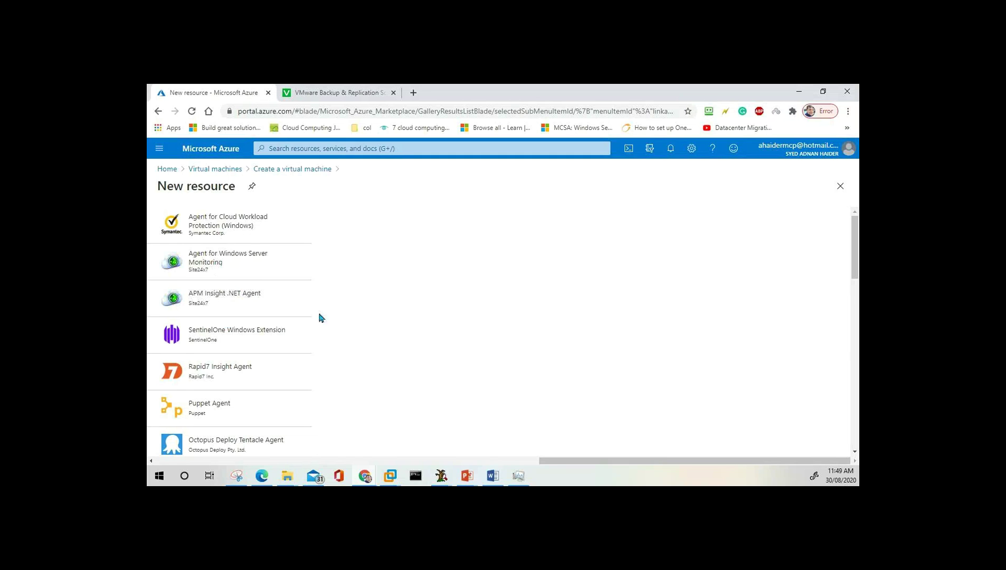
Read the Agent for Cloud Workload Protection (Windows) details, then return to the wizard's Advanced step.
{"action": "left_click", "coordinate": [236, 231]}
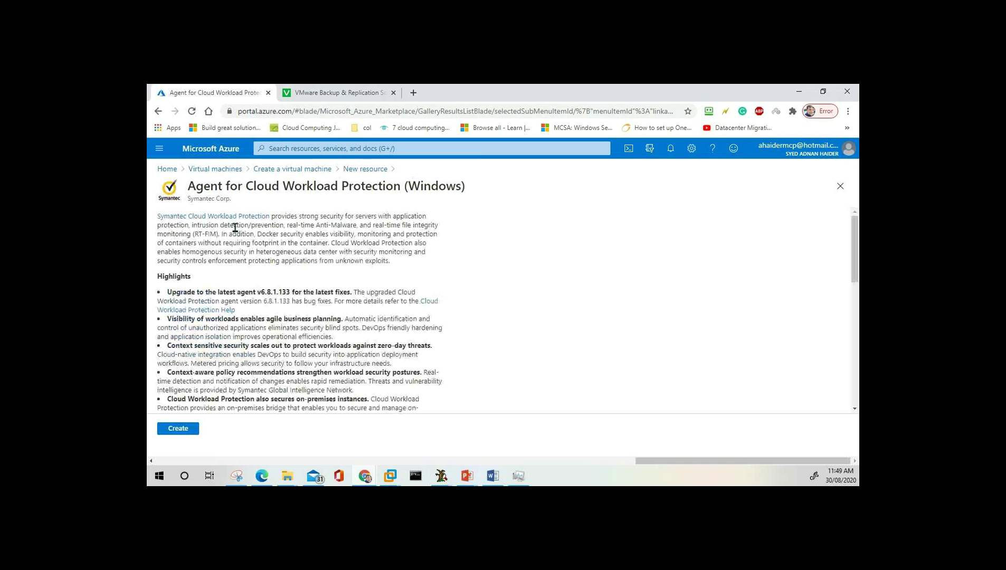
{"action": "scroll", "coordinate": [364, 290], "scroll_direction": "down", "scroll_amount": 8}
{"action": "scroll", "coordinate": [364, 290], "scroll_direction": "down", "scroll_amount": 2}
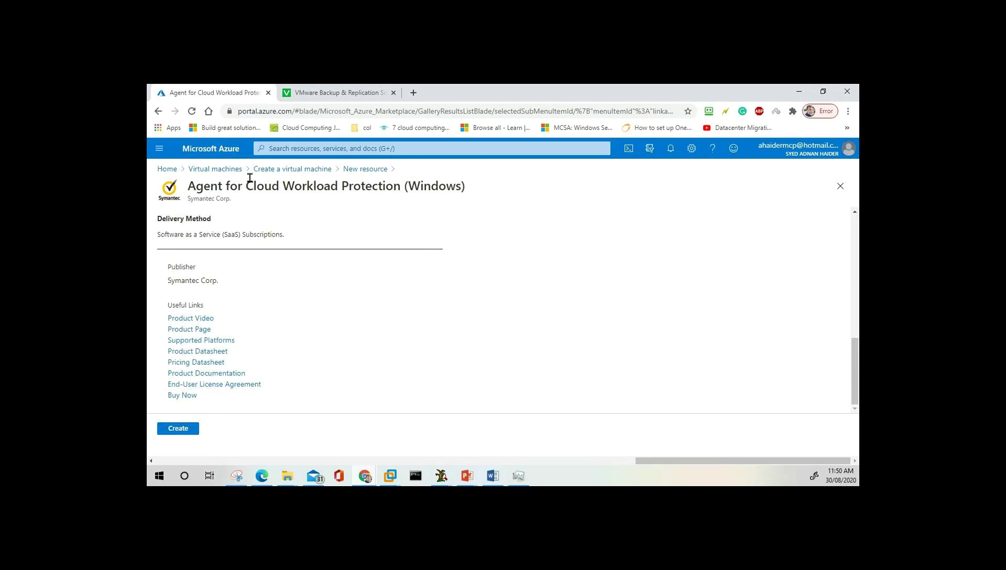
{"action": "left_click", "coordinate": [311, 169]}
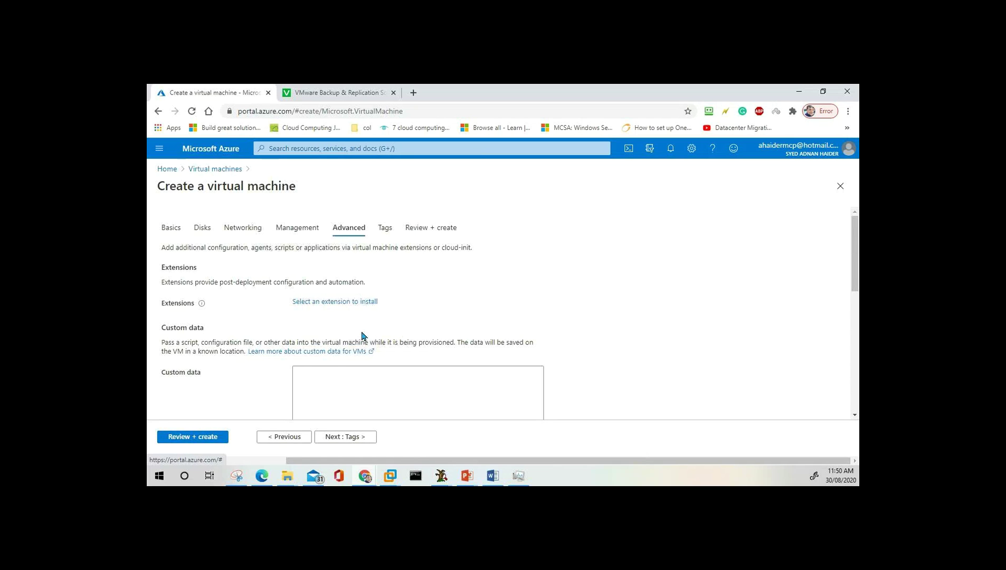
{"action": "scroll", "coordinate": [363, 336], "scroll_direction": "down", "scroll_amount": 2}
{"action": "left_click", "coordinate": [328, 278]}
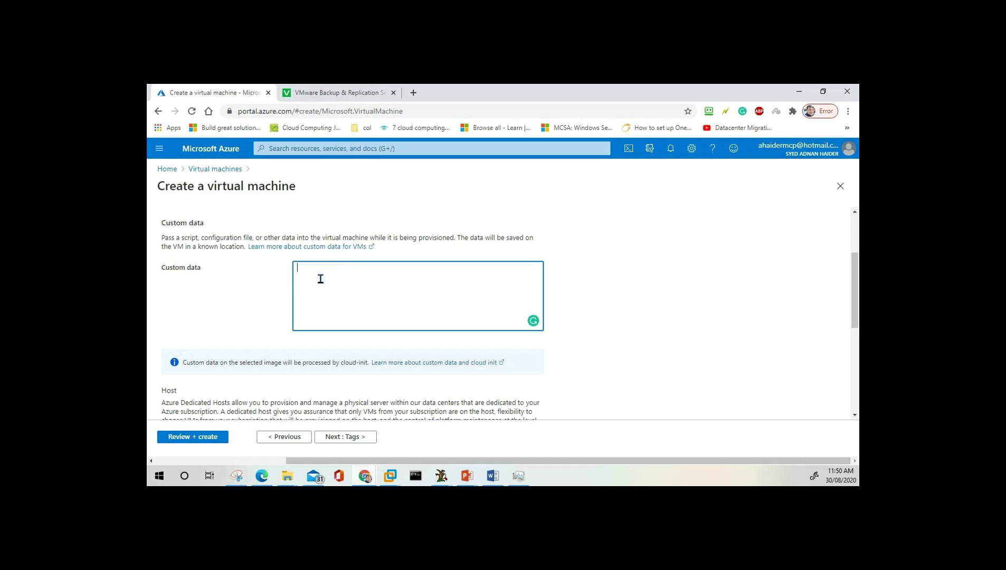
Scroll through the host group, proximity placement group and VM generation options.
{"action": "scroll", "coordinate": [333, 293], "scroll_direction": "down", "scroll_amount": 4}
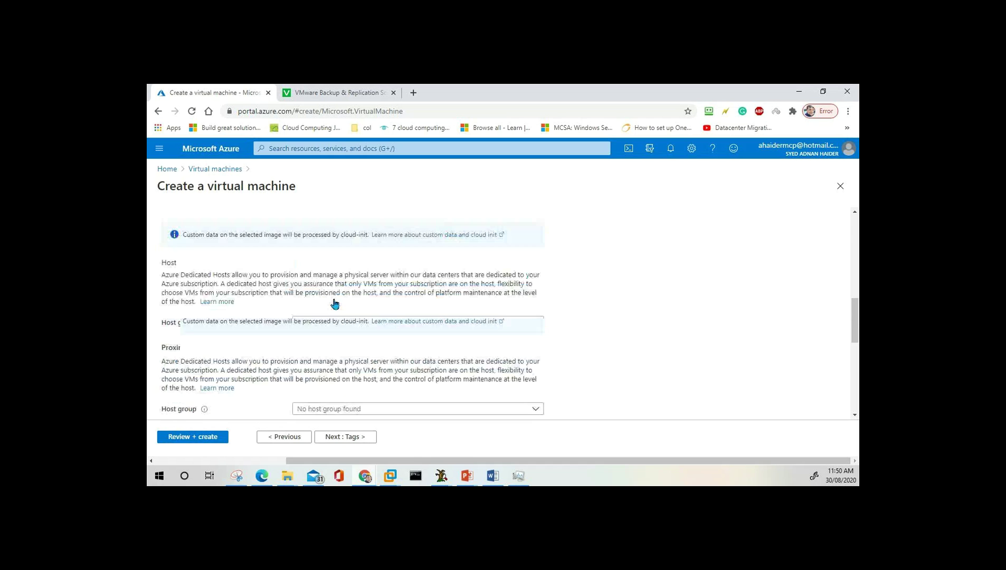
{"action": "scroll", "coordinate": [334, 303], "scroll_direction": "up", "scroll_amount": 1}
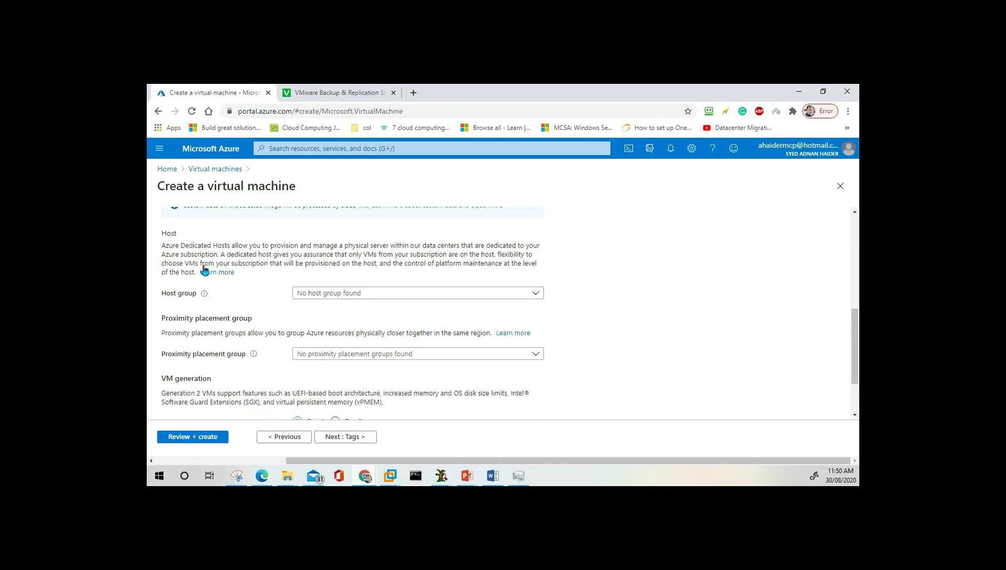
{"action": "scroll", "coordinate": [268, 325], "scroll_direction": "down", "scroll_amount": 1}
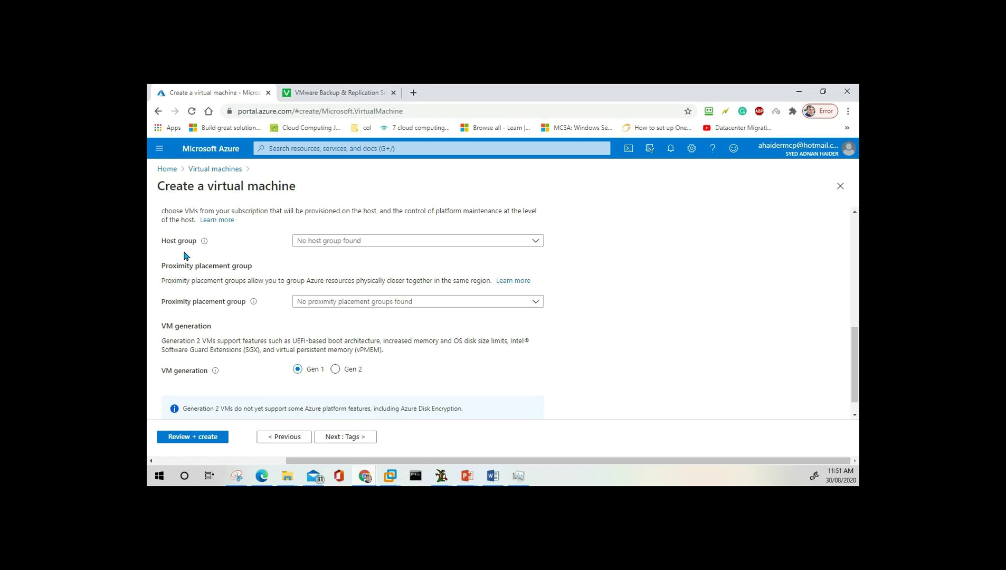
Check the taskbar calendar, then bring the PowerPoint whiteboard back in front.
{"action": "left_click", "coordinate": [840, 480]}
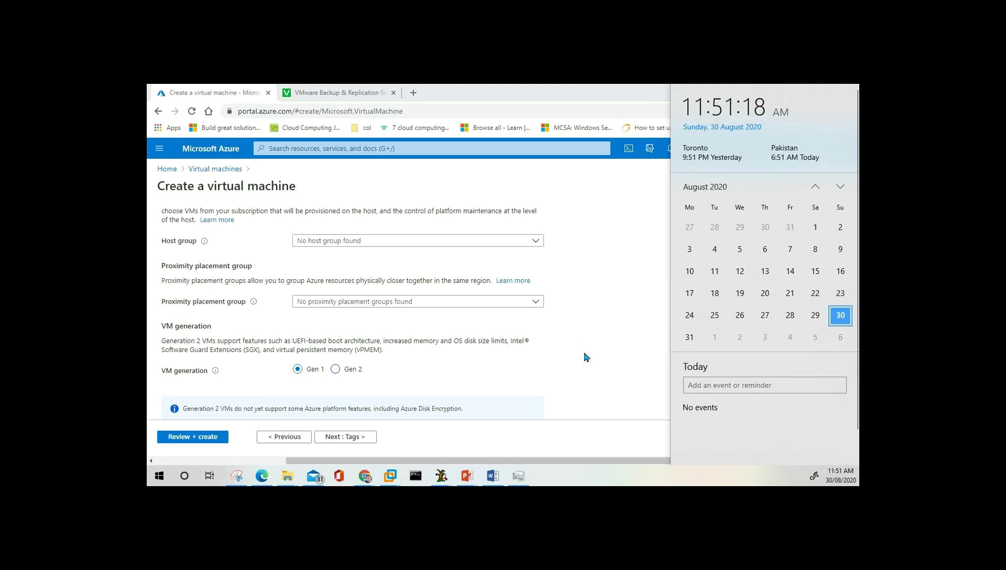
{"action": "left_click", "coordinate": [602, 328]}
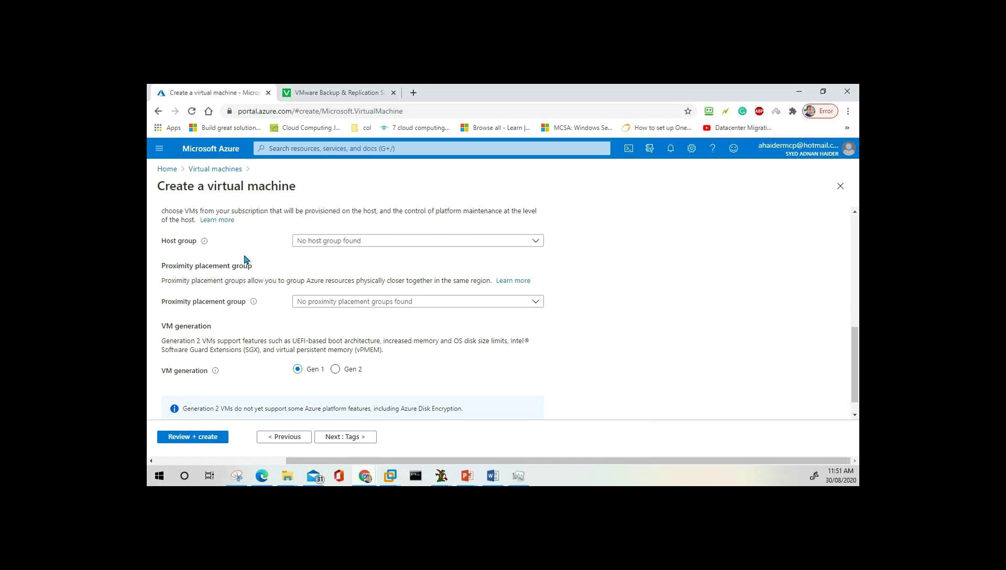
{"action": "scroll", "coordinate": [245, 259], "scroll_direction": "up", "scroll_amount": 1}
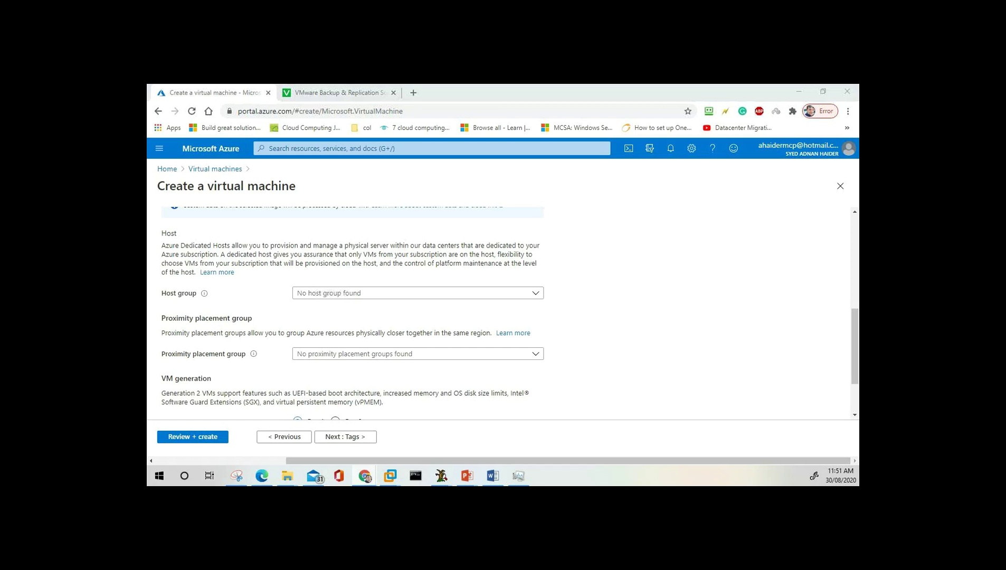
{"action": "left_click", "coordinate": [468, 475]}
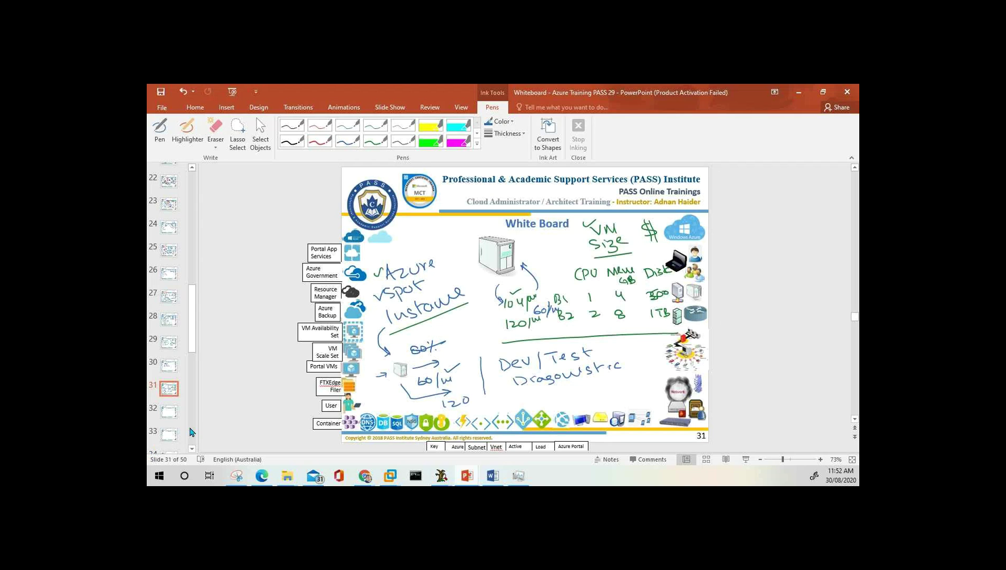
Go to blank whiteboard slide 32 and select the Pen from Ink Tools.
{"action": "left_click", "coordinate": [469, 338]}
{"action": "left_click", "coordinate": [587, 323]}
{"action": "left_click", "coordinate": [177, 413]}
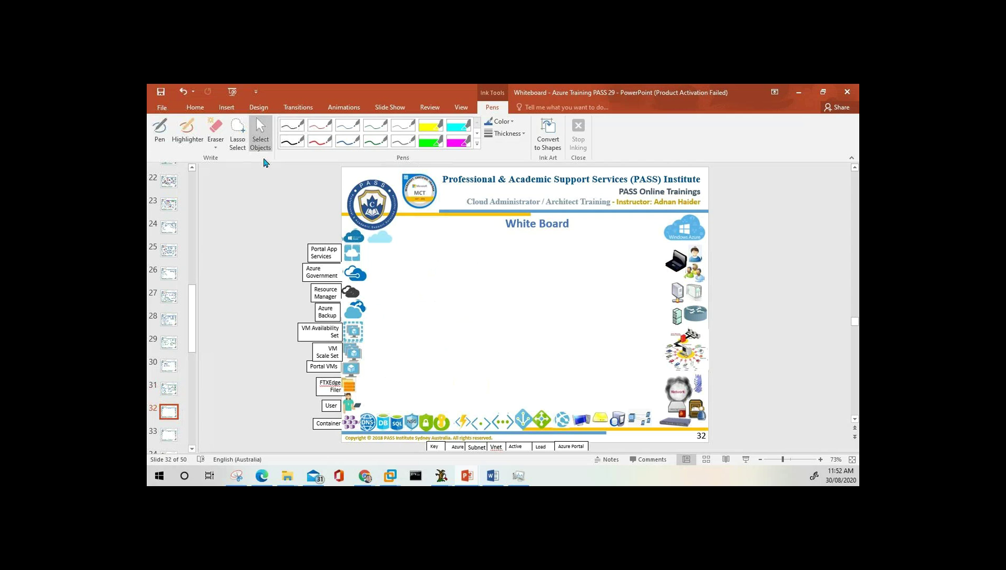
{"action": "left_click", "coordinate": [160, 134]}
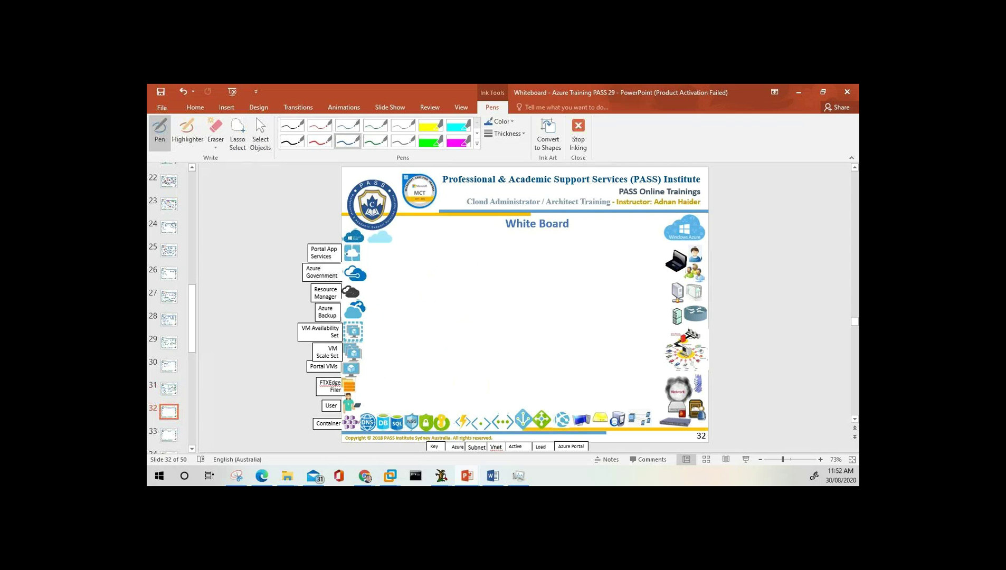
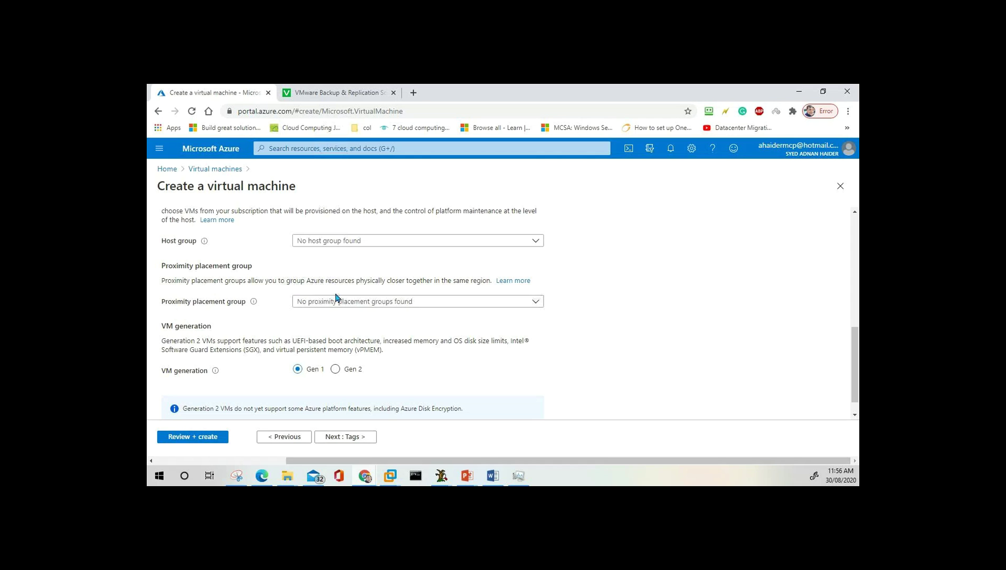
Check the Proximity placement group dropdown, which has no groups available.
{"action": "left_click", "coordinate": [353, 301]}
{"action": "left_click", "coordinate": [304, 265]}
{"action": "scroll", "coordinate": [304, 265], "scroll_direction": "up", "scroll_amount": 6}
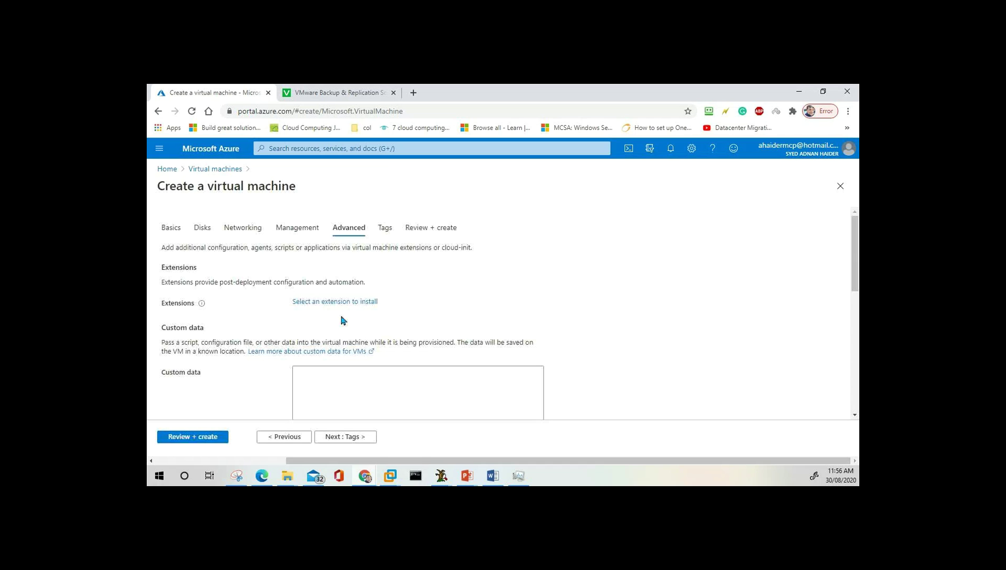
{"action": "scroll", "coordinate": [349, 350], "scroll_direction": "down", "scroll_amount": 5}
{"action": "scroll", "coordinate": [349, 350], "scroll_direction": "down", "scroll_amount": 1}
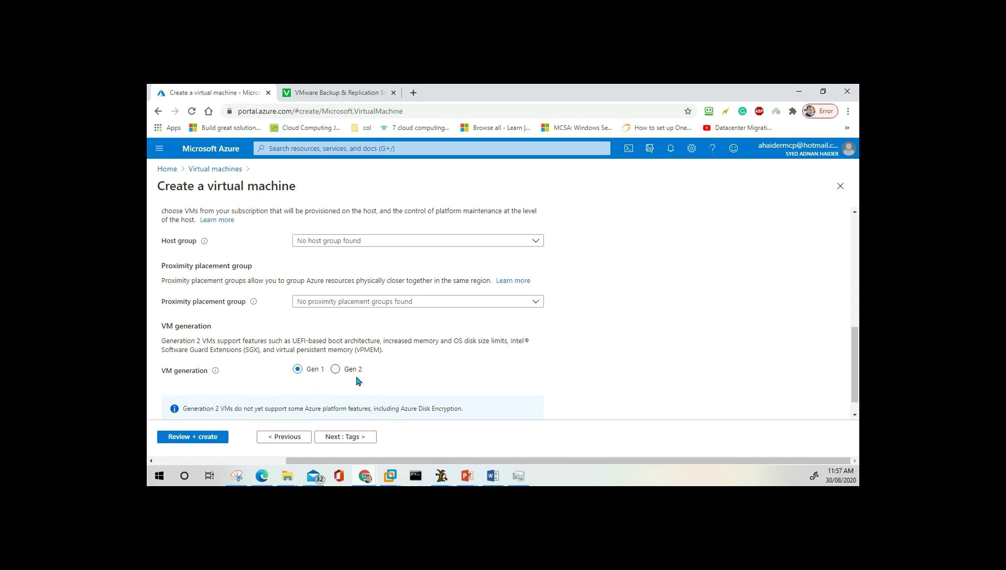
Select Gen 2 under VM generation instead of Generation 1.
{"action": "scroll", "coordinate": [316, 401], "scroll_direction": "down", "scroll_amount": 1}
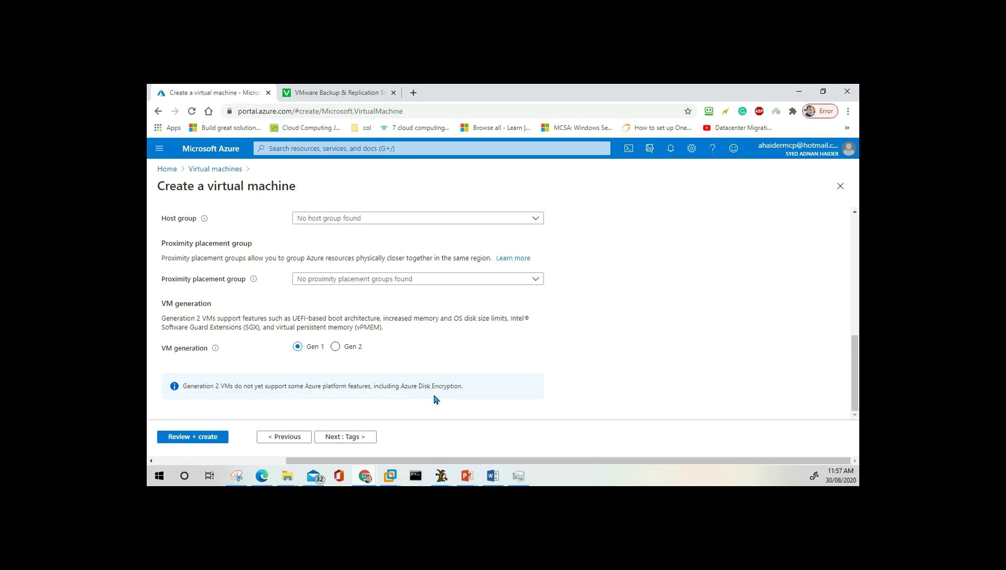
{"action": "left_click", "coordinate": [339, 350]}
{"action": "scroll", "coordinate": [444, 390], "scroll_direction": "up", "scroll_amount": 5}
{"action": "scroll", "coordinate": [326, 364], "scroll_direction": "down", "scroll_amount": 5}
On the Tags step, enter a tag named Dept.
{"action": "left_click", "coordinate": [351, 438]}
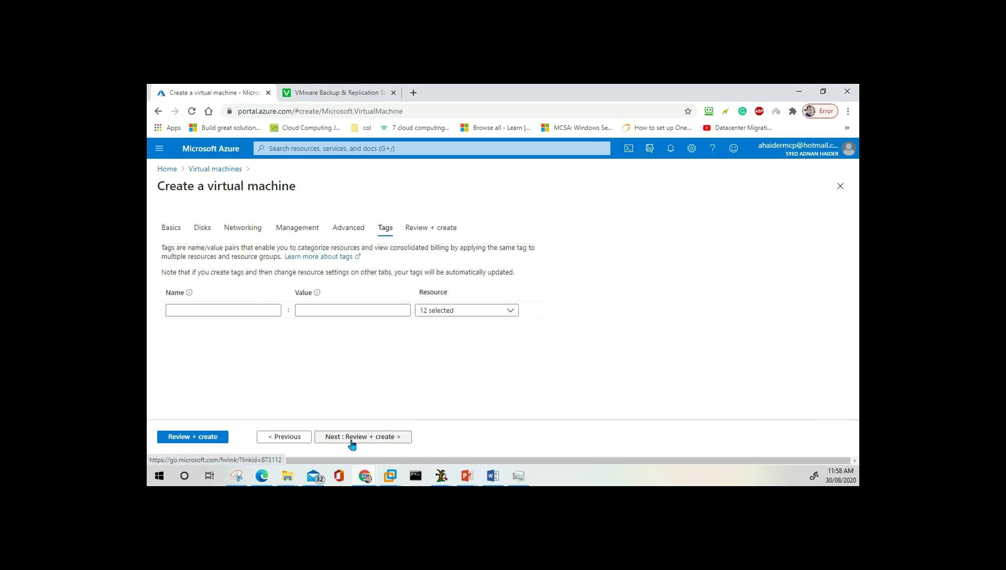
{"action": "left_click", "coordinate": [231, 314]}
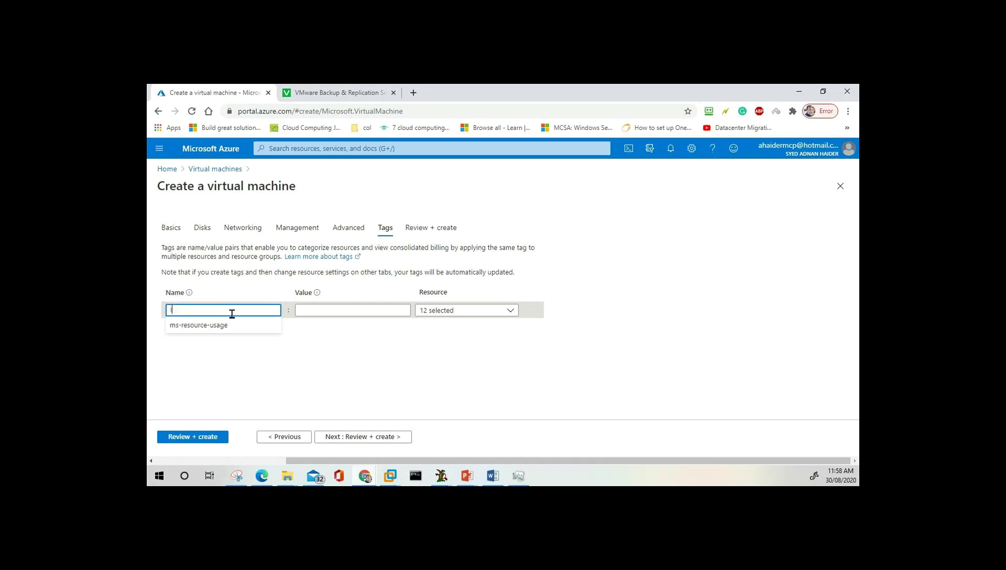
{"action": "type", "text": "ITDE"}
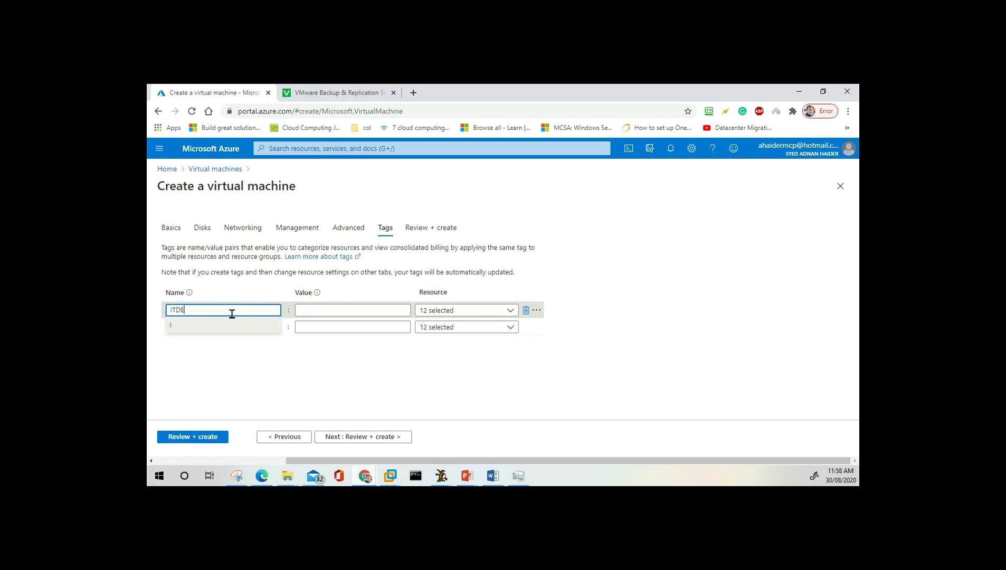
{"action": "key", "text": "BackSpace"}
{"action": "key", "text": "BackSpace"}
{"action": "key", "text": "BackSpace"}
{"action": "key", "text": "BackSpace"}
{"action": "type", "text": "Dept"}
Give the Dept tag the value IT and proceed to Review + create.
{"action": "left_click", "coordinate": [314, 312]}
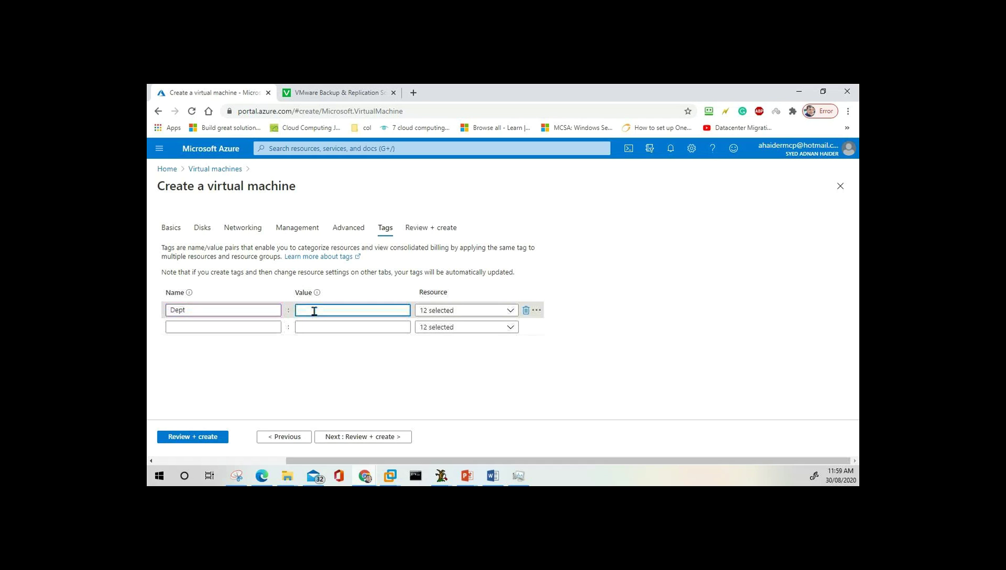
{"action": "type", "text": "IT"}
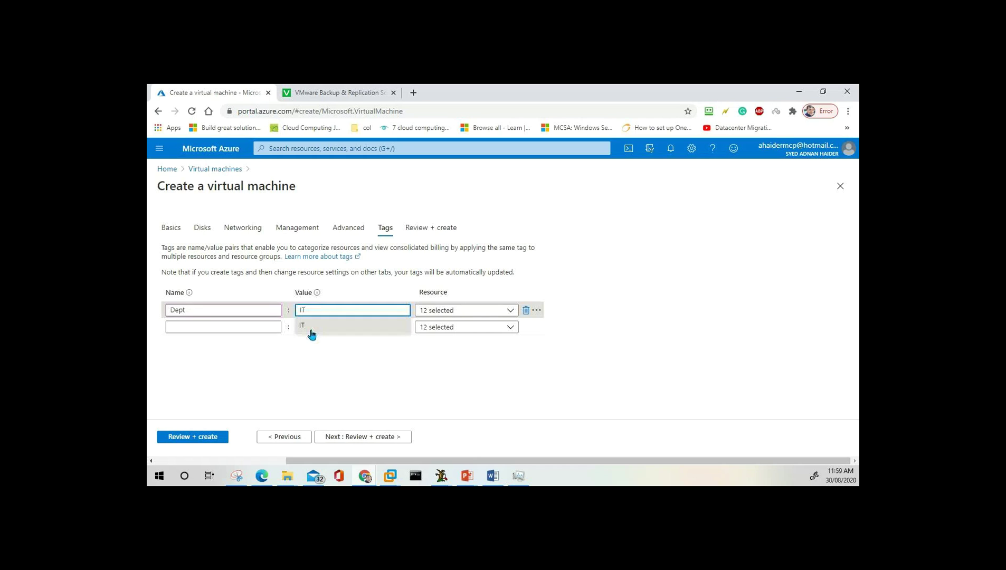
{"action": "left_click", "coordinate": [316, 370]}
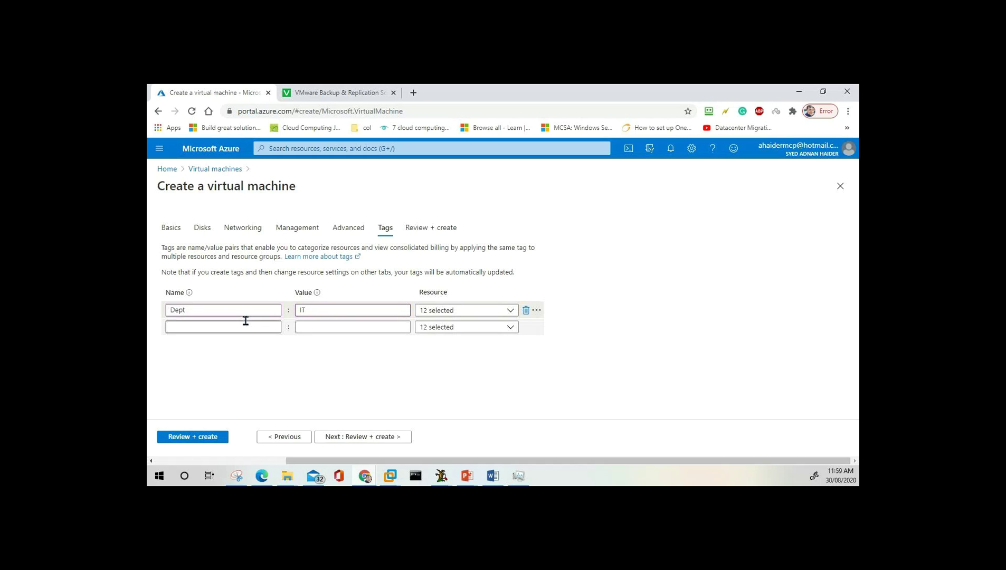
{"action": "left_click", "coordinate": [301, 328]}
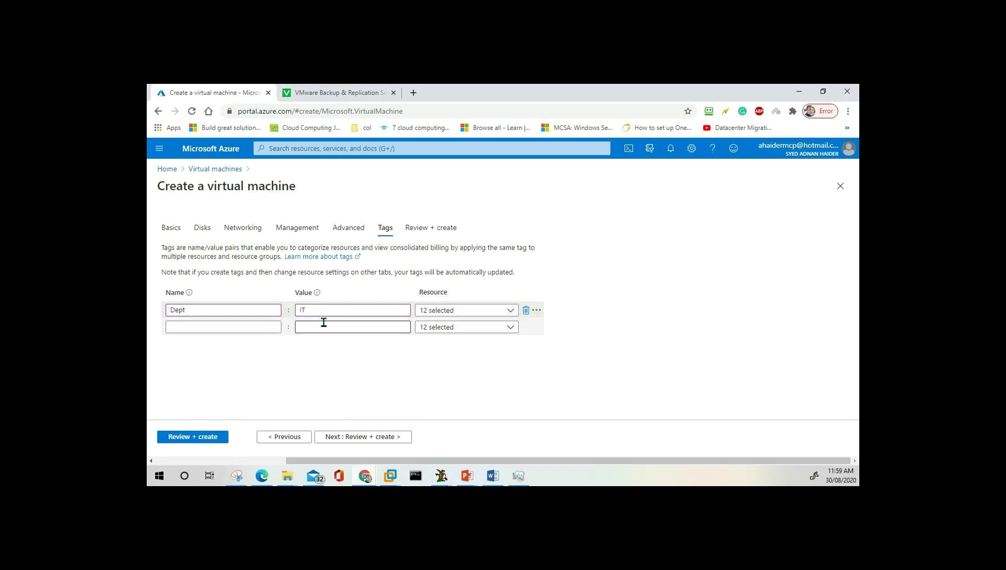
{"action": "left_click", "coordinate": [379, 438]}
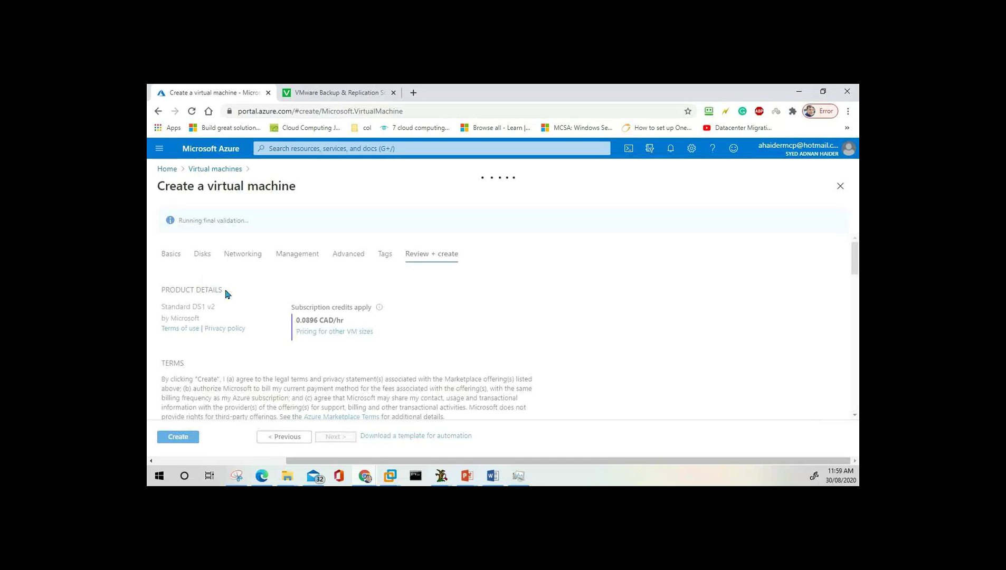
Create the Windows Server VM from the Review + create page.
{"action": "left_click", "coordinate": [176, 441]}
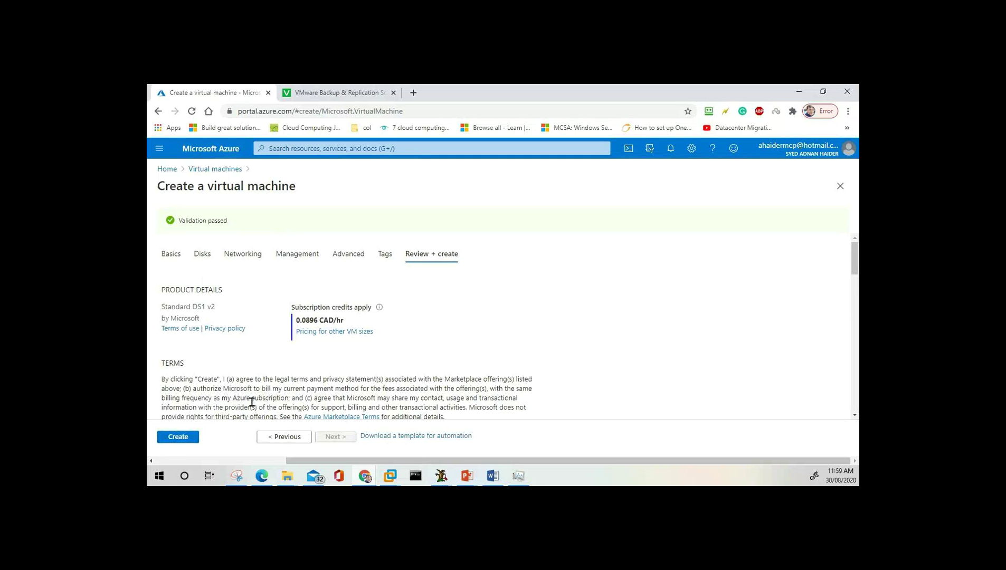
{"action": "left_click", "coordinate": [187, 441]}
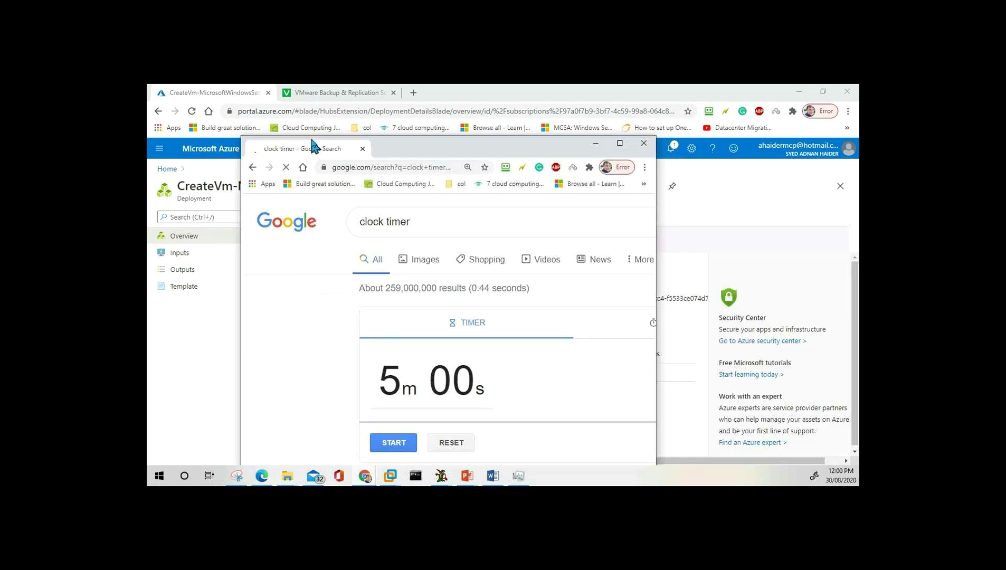
Maximize the Chrome timer window and start the 5-minute countdown.
{"action": "left_click_drag", "start_coordinate": [315, 146], "coordinate": [314, 85]}
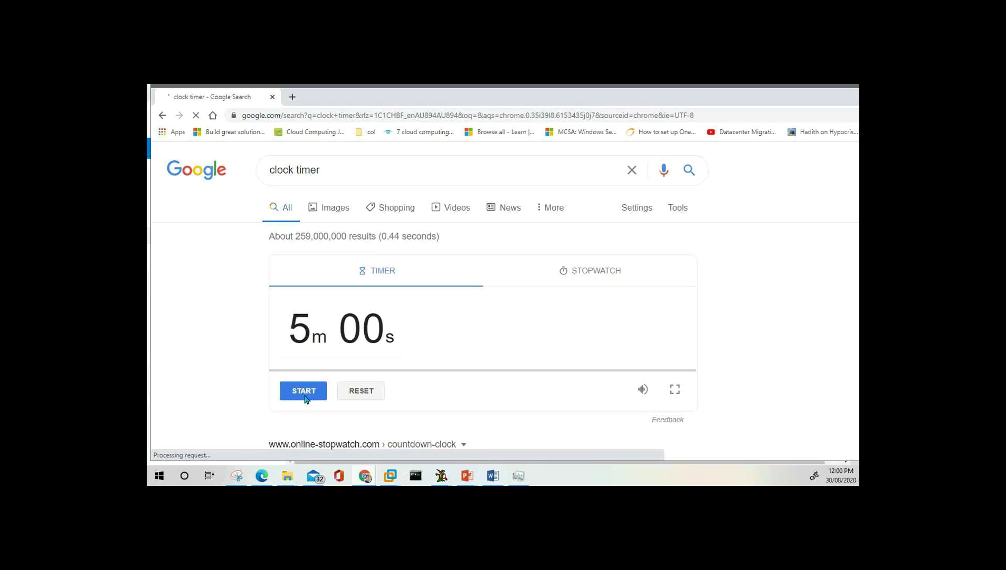
{"action": "left_click", "coordinate": [304, 391]}
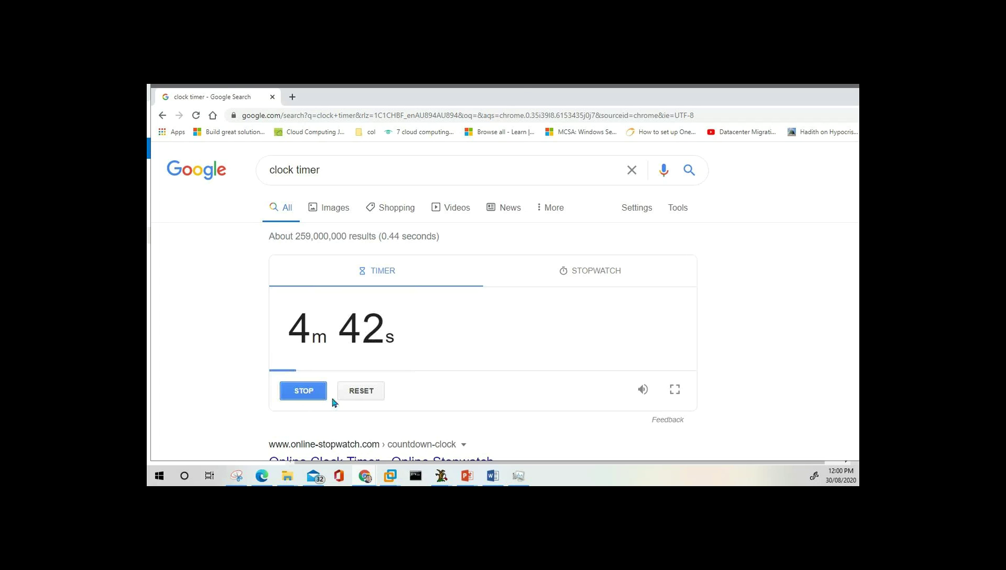
Restore and move the timer window aside, then return to the Azure deployment page.
{"action": "double_click", "coordinate": [525, 96]}
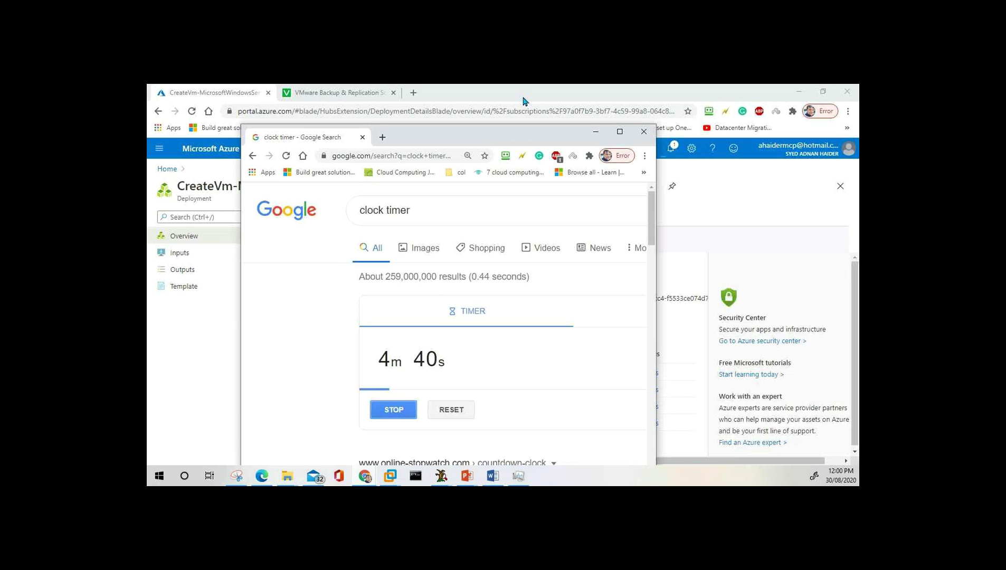
{"action": "left_click_drag", "start_coordinate": [444, 135], "coordinate": [644, 108]}
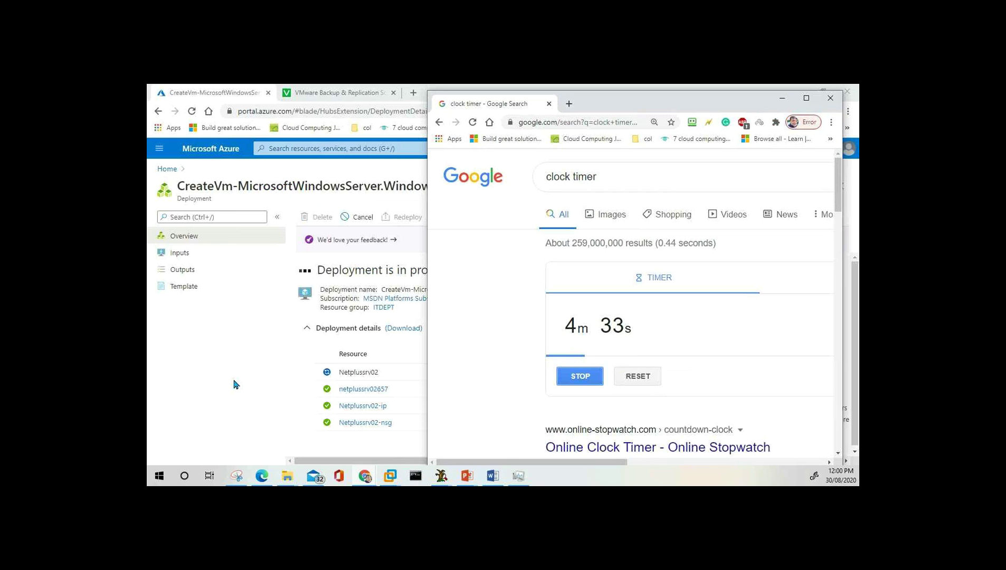
{"action": "key", "text": "alt+Tab"}
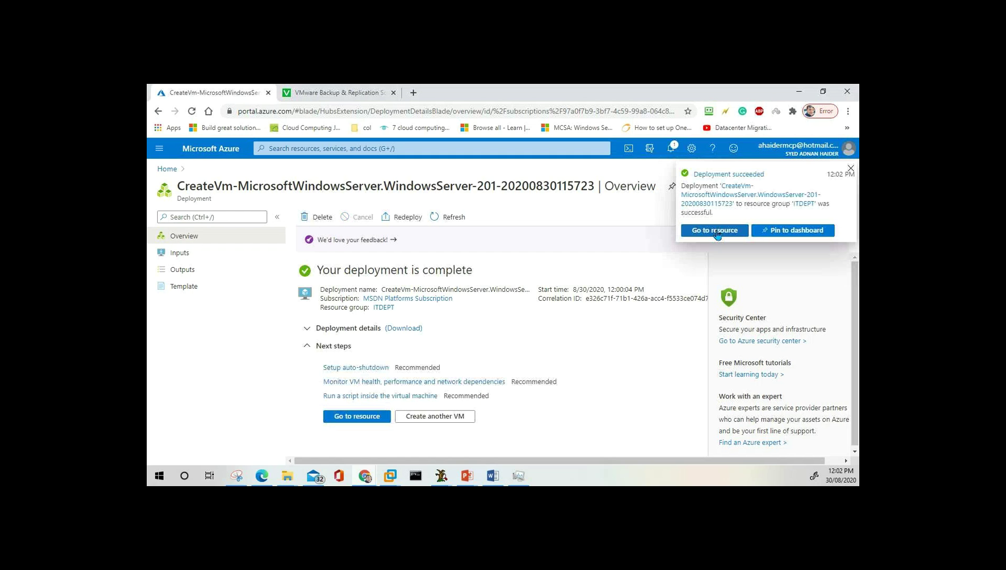
Open the Netplussrv02 VM using Go to resource in the Deployment succeeded notification.
{"action": "left_click", "coordinate": [716, 231]}
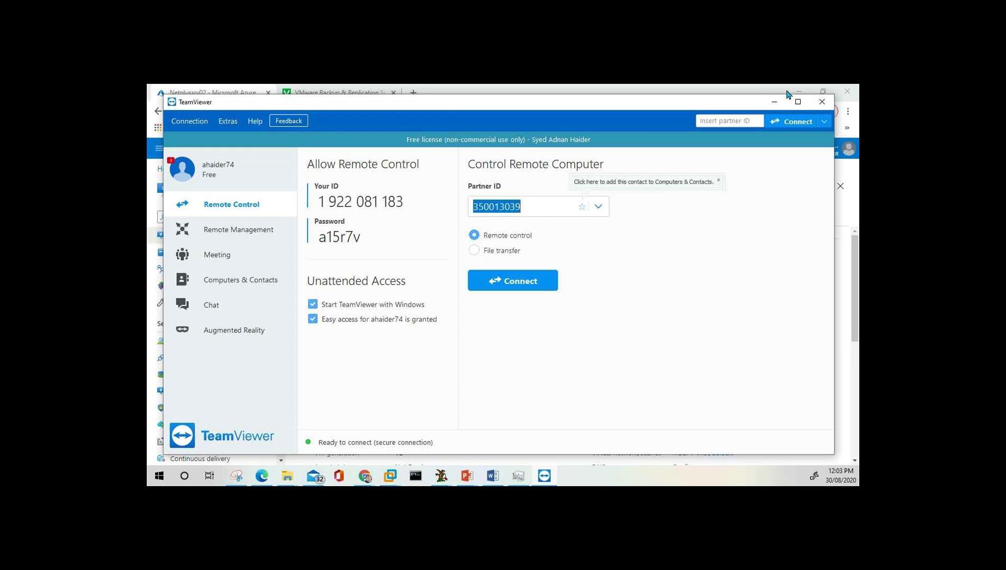
Minimize TeamViewer and search Google for 'subscription azure' in a new tab.
{"action": "left_click", "coordinate": [775, 104]}
{"action": "left_click", "coordinate": [414, 93]}
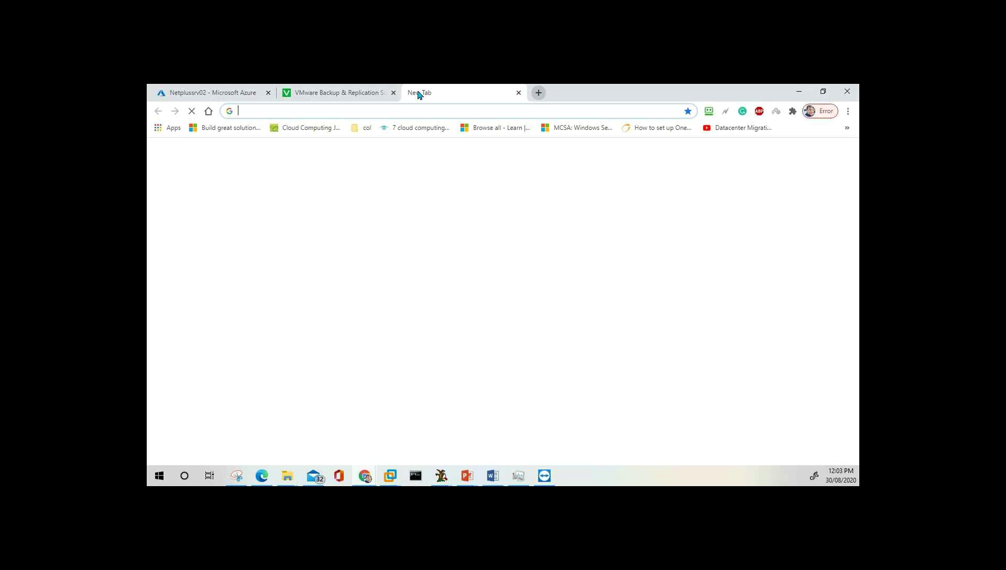
{"action": "type", "text": "subscription"}
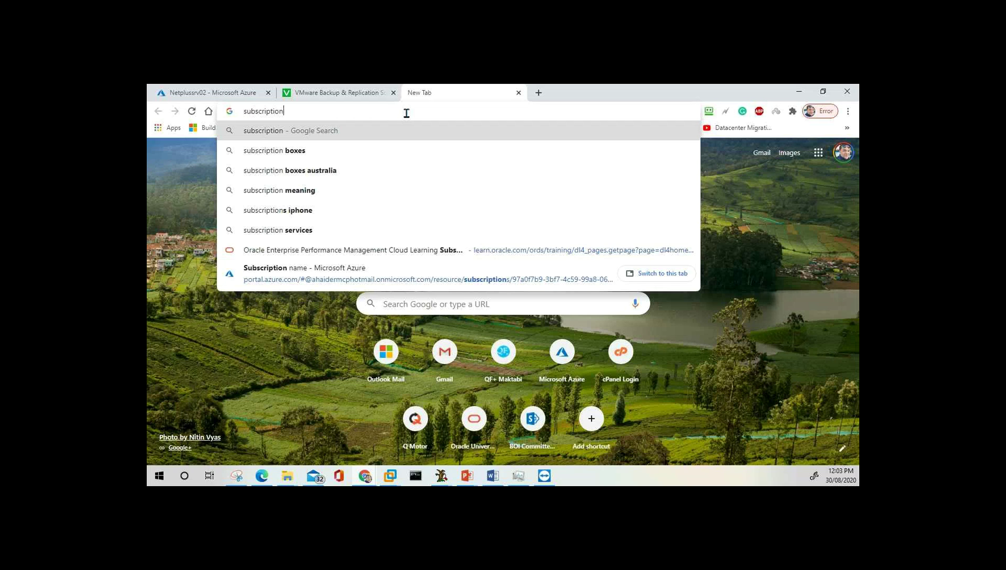
{"action": "type", "text": " azure"}
{"action": "key", "text": "Return"}
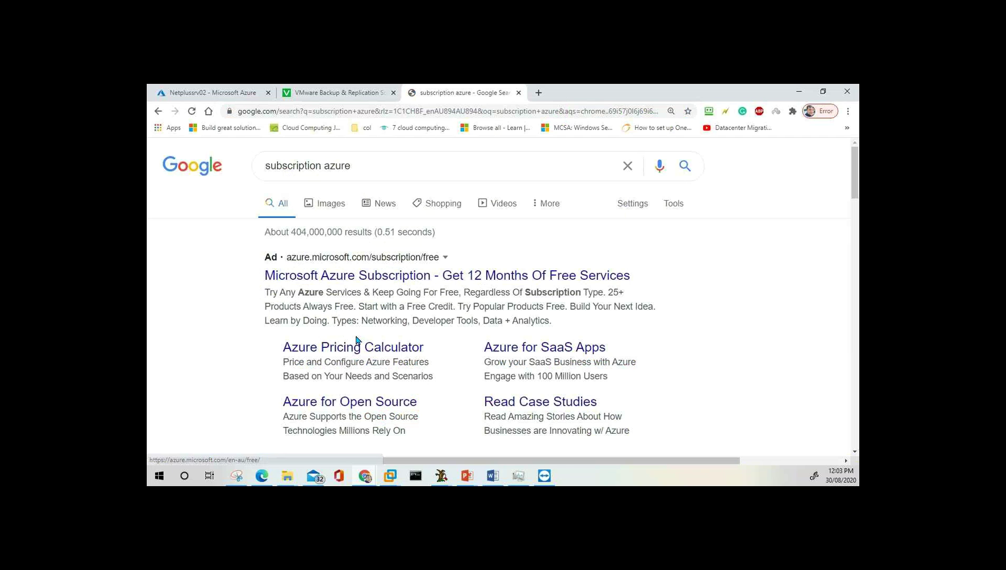
{"action": "scroll", "coordinate": [417, 345], "scroll_direction": "down", "scroll_amount": 2}
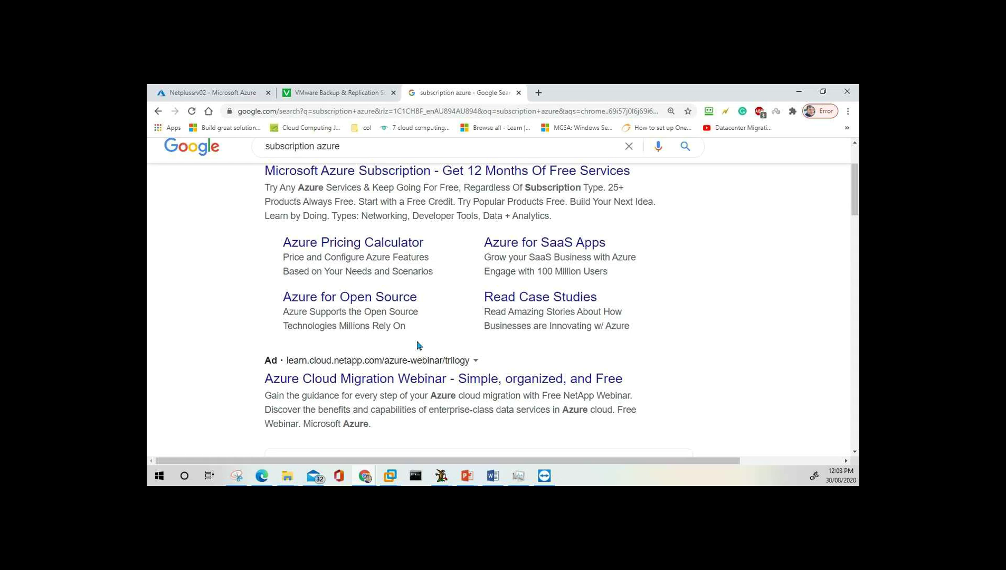
{"action": "scroll", "coordinate": [442, 320], "scroll_direction": "down", "scroll_amount": 3}
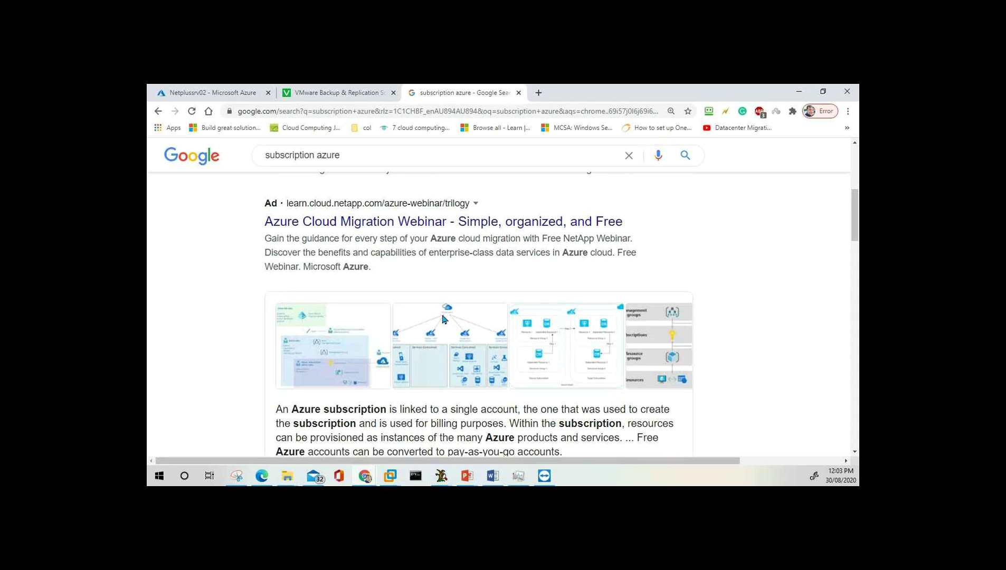
{"action": "scroll", "coordinate": [331, 197], "scroll_direction": "up", "scroll_amount": 5}
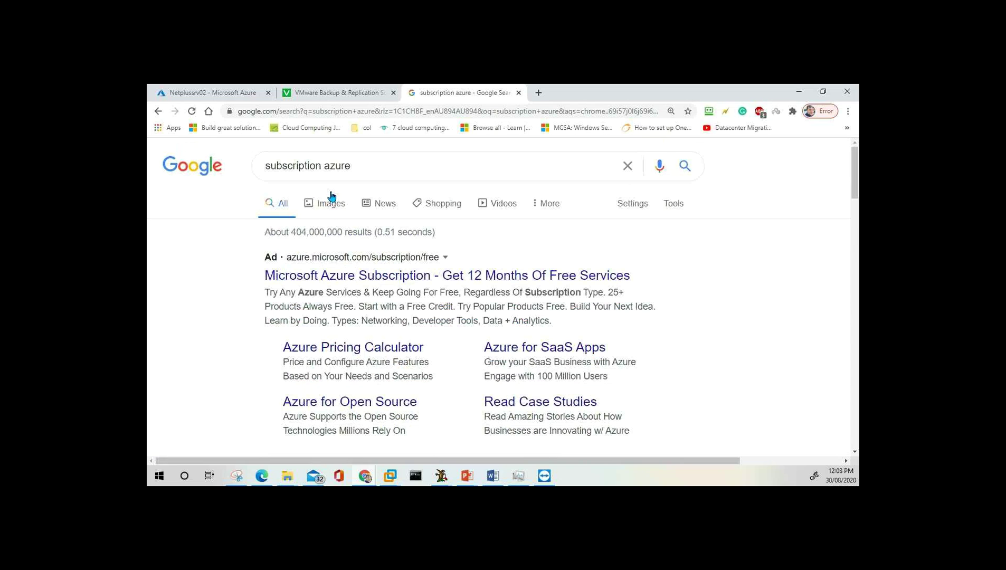
Switch to Images results and browse the Azure subscription diagrams.
{"action": "left_click", "coordinate": [331, 200]}
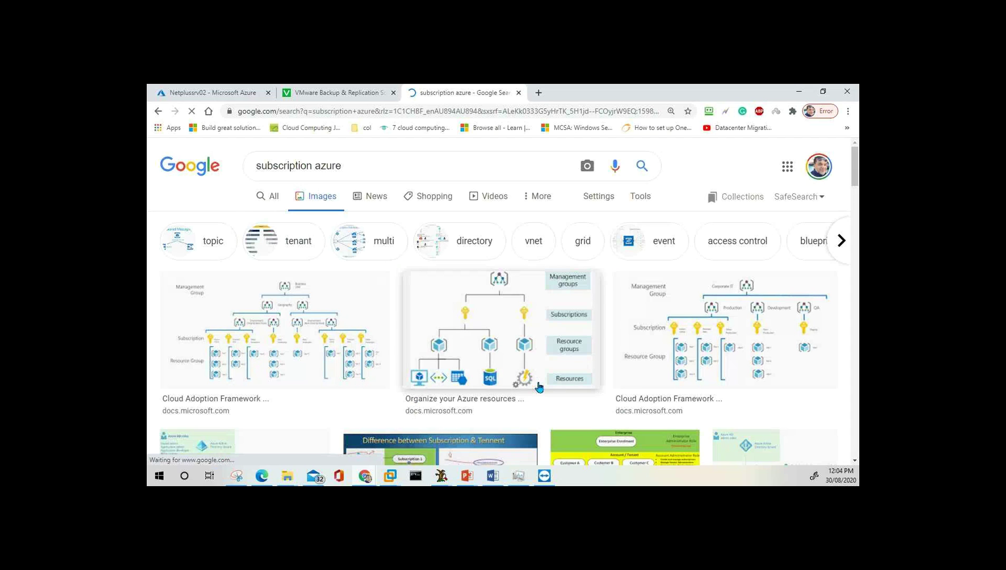
{"action": "scroll", "coordinate": [539, 388], "scroll_direction": "down", "scroll_amount": 5}
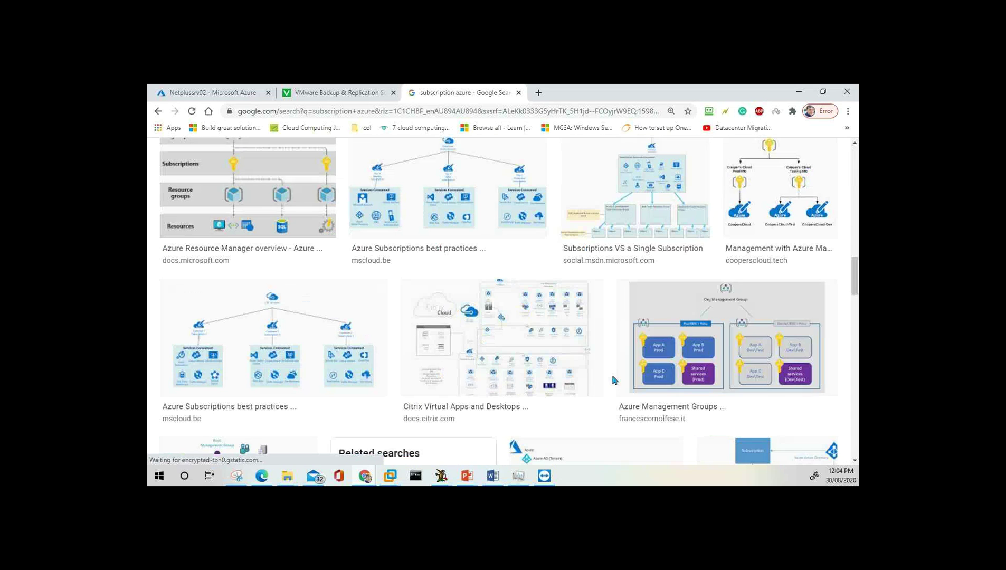
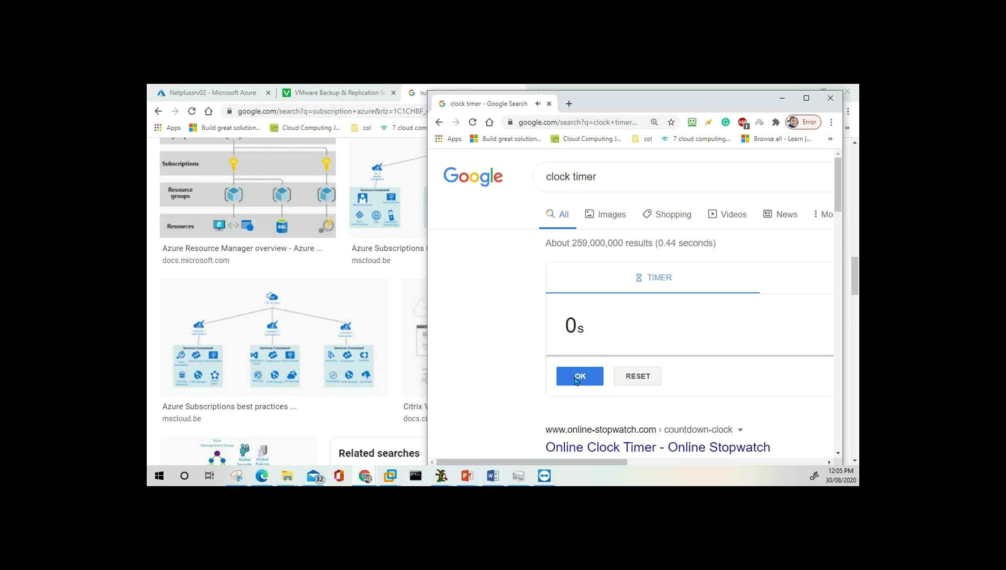
Dismiss and minimize the clock timer, then return to the Netplussrv02 Azure overview tab.
{"action": "left_click", "coordinate": [576, 378]}
{"action": "left_click", "coordinate": [782, 99]}
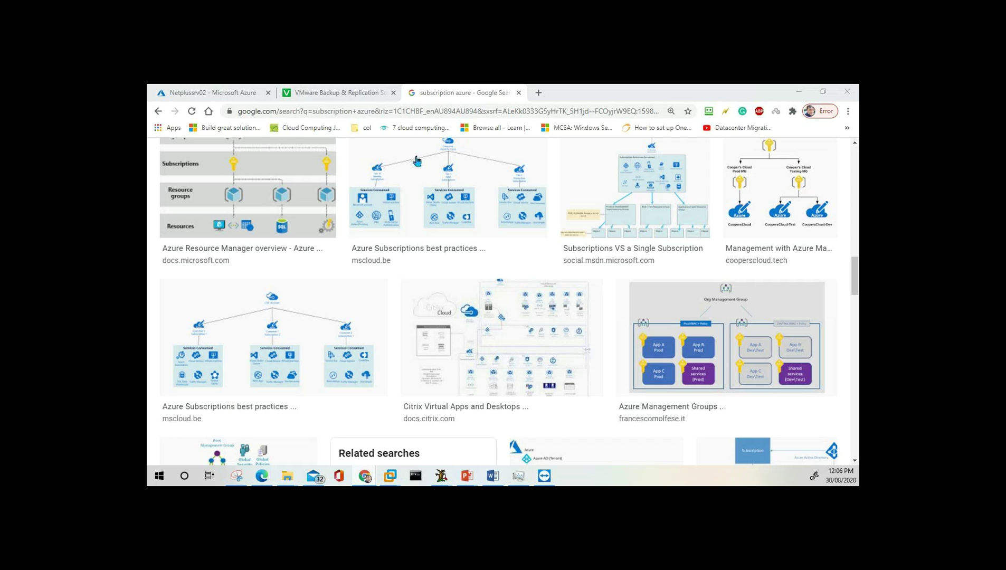
{"action": "left_click", "coordinate": [338, 92]}
{"action": "left_click", "coordinate": [220, 93]}
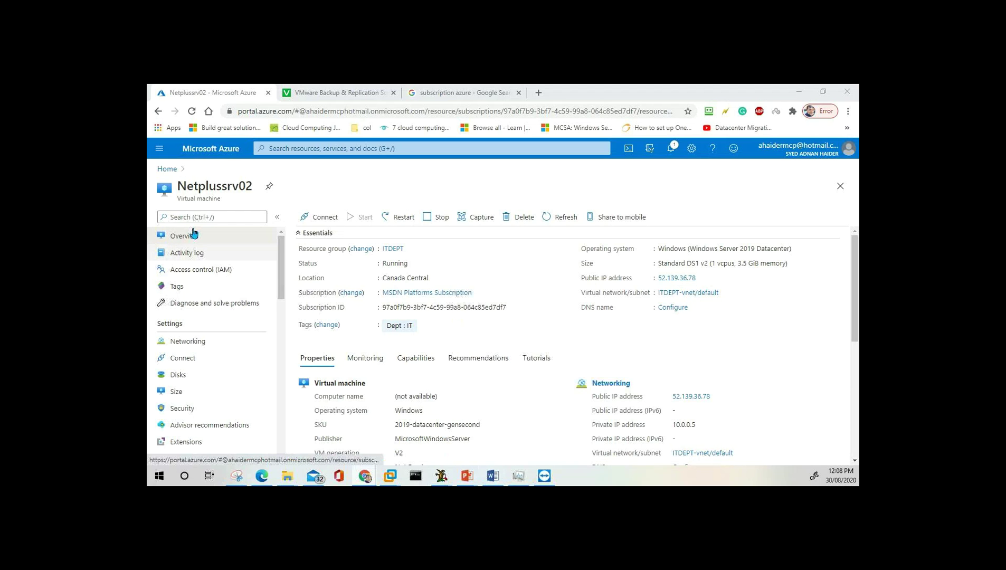
Show All resources from the portal menu and sort the 14 resources by Type.
{"action": "left_click", "coordinate": [160, 149]}
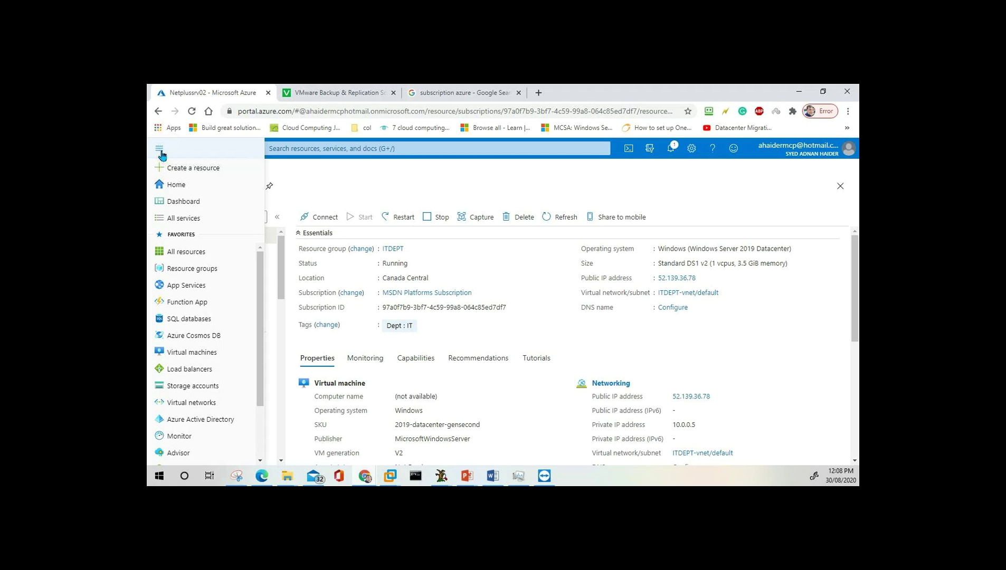
{"action": "left_click", "coordinate": [192, 257]}
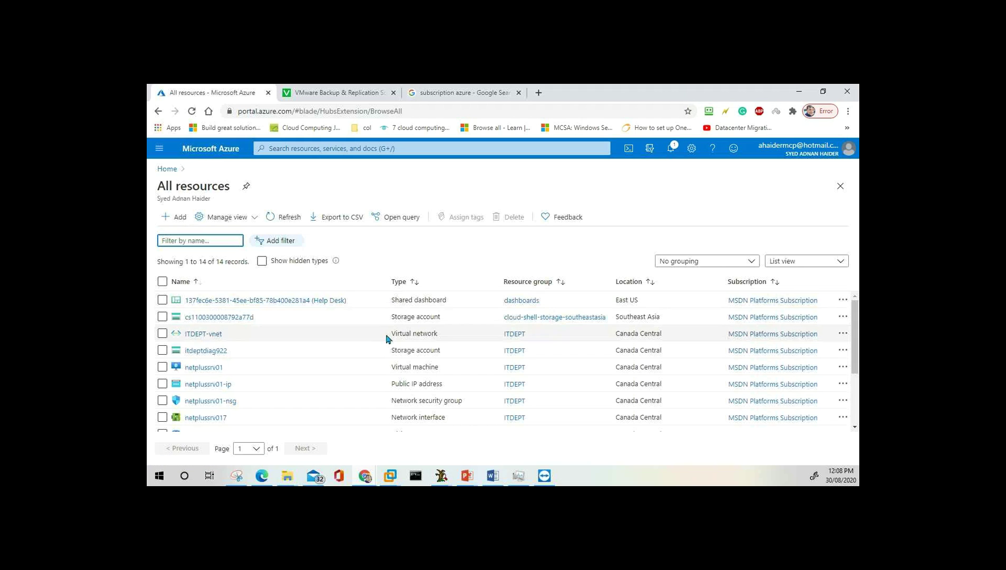
{"action": "scroll", "coordinate": [456, 354], "scroll_direction": "down", "scroll_amount": 3}
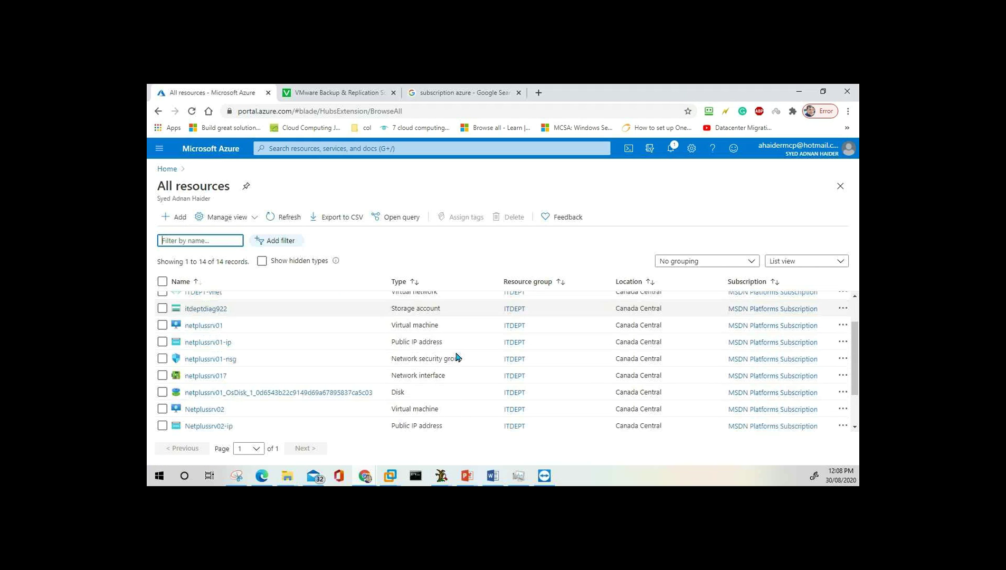
{"action": "scroll", "coordinate": [458, 357], "scroll_direction": "up", "scroll_amount": 3}
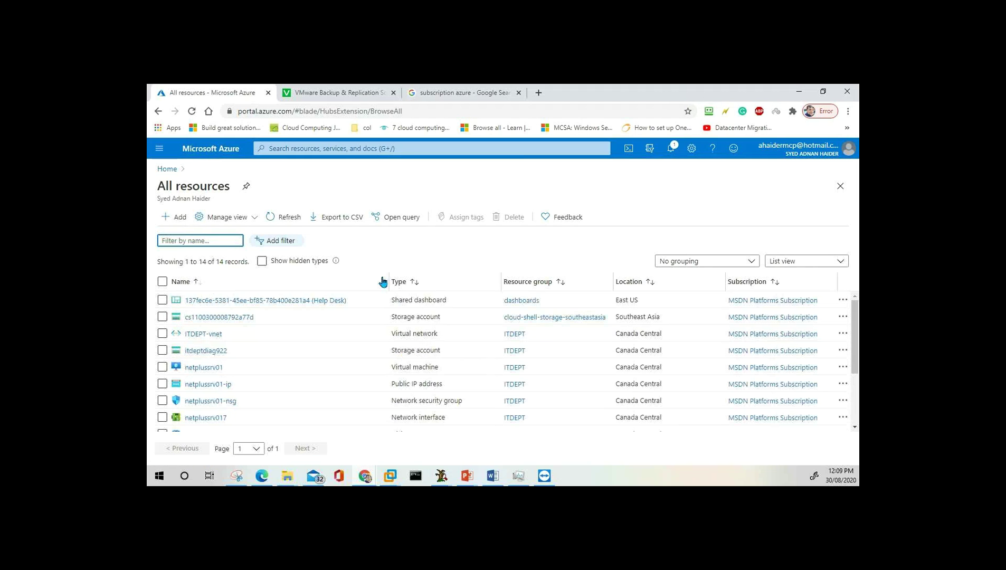
{"action": "left_click", "coordinate": [405, 283]}
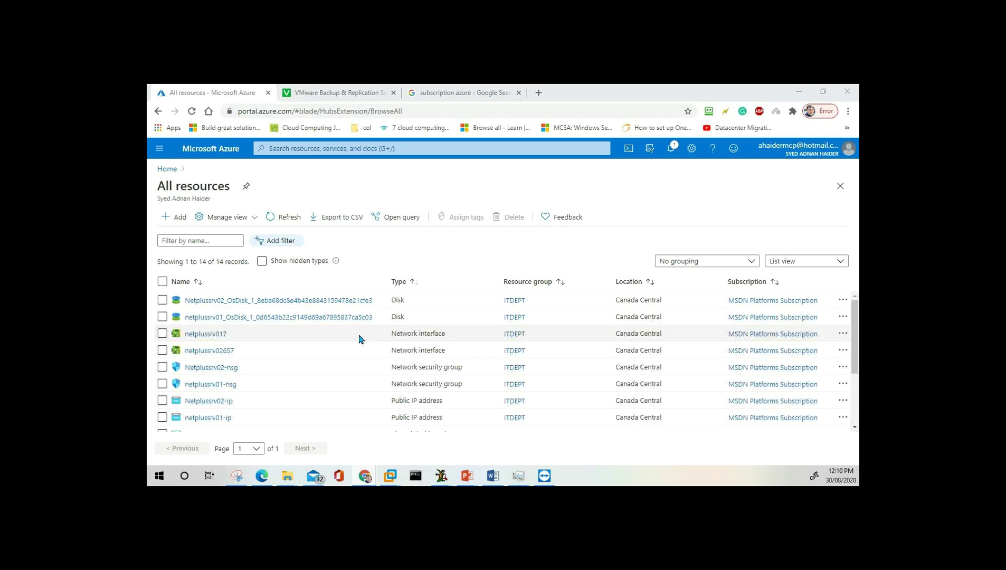
Scroll the resource list, briefly open the portal menu, then return to Azure Home.
{"action": "scroll", "coordinate": [320, 351], "scroll_direction": "down", "scroll_amount": 1}
{"action": "scroll", "coordinate": [320, 352], "scroll_direction": "down", "scroll_amount": 3}
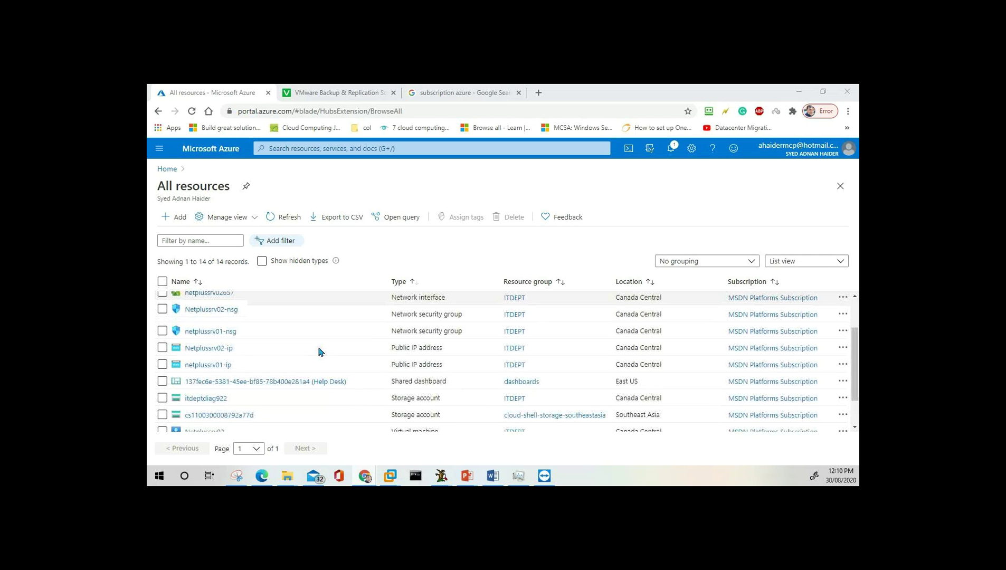
{"action": "left_click", "coordinate": [161, 153]}
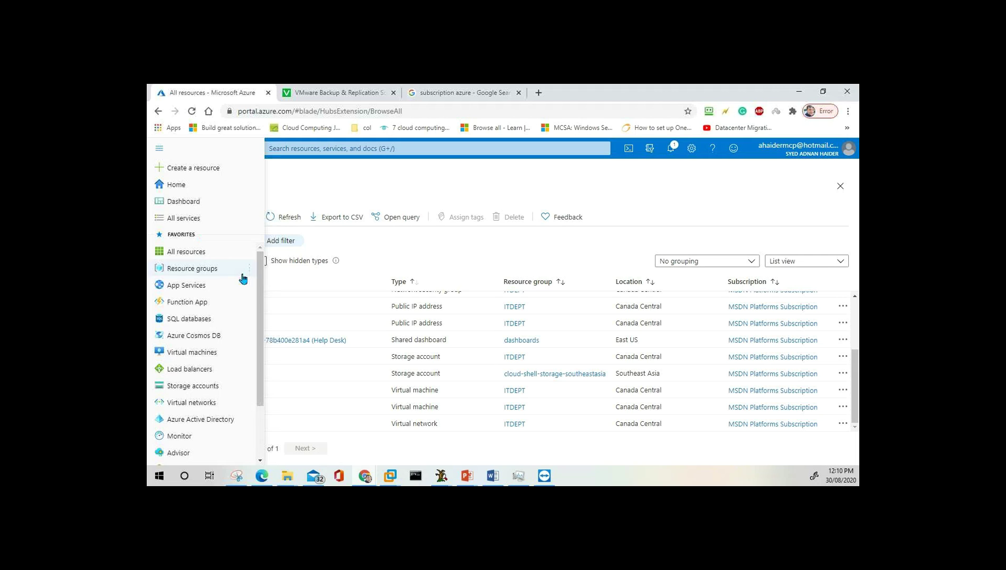
{"action": "mouse_move", "coordinate": [247, 281]}
{"action": "left_click", "coordinate": [524, 186]}
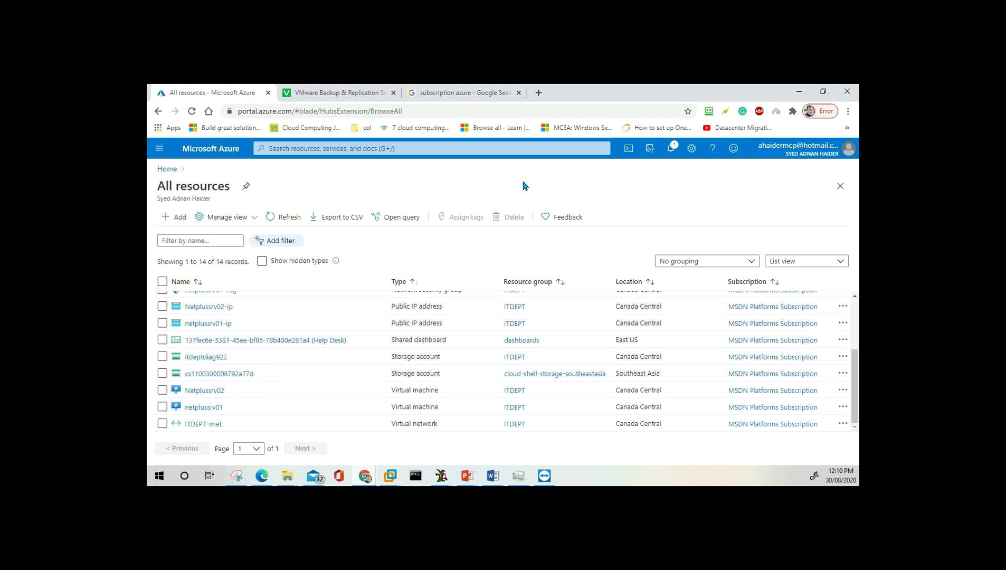
{"action": "left_click", "coordinate": [169, 170]}
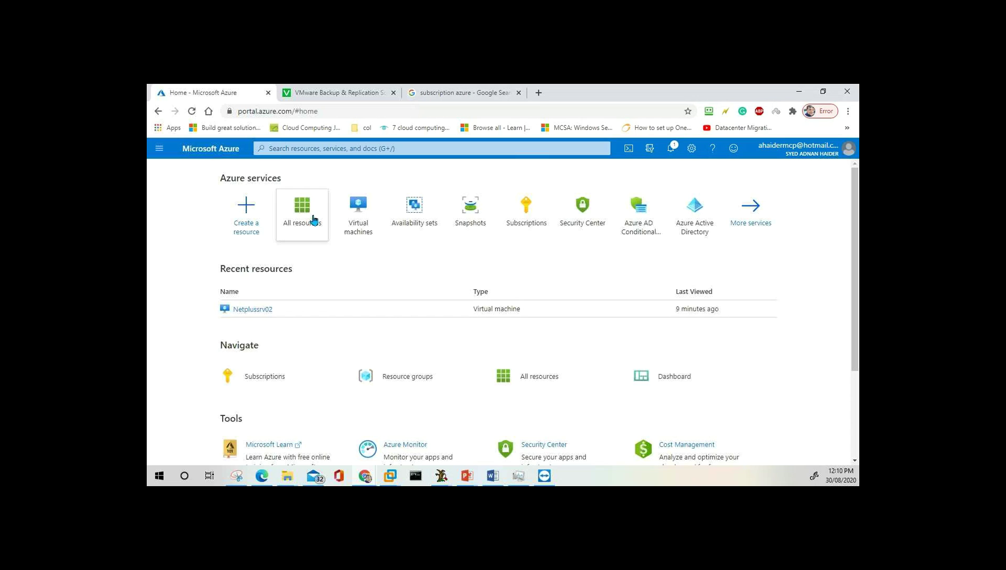
Review the Virtual machines list, then the Storage accounts list.
{"action": "mouse_move", "coordinate": [372, 229]}
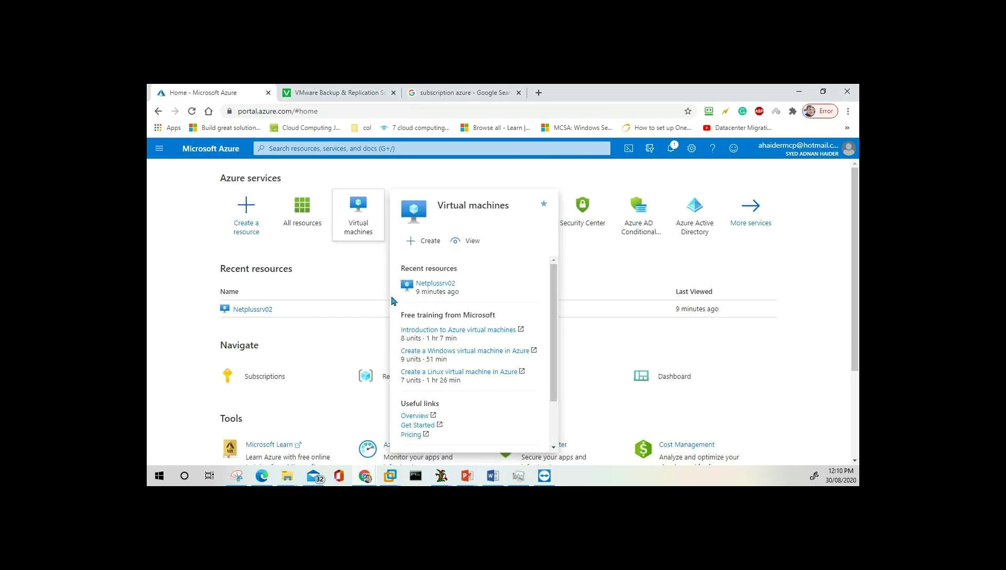
{"action": "left_click", "coordinate": [363, 215]}
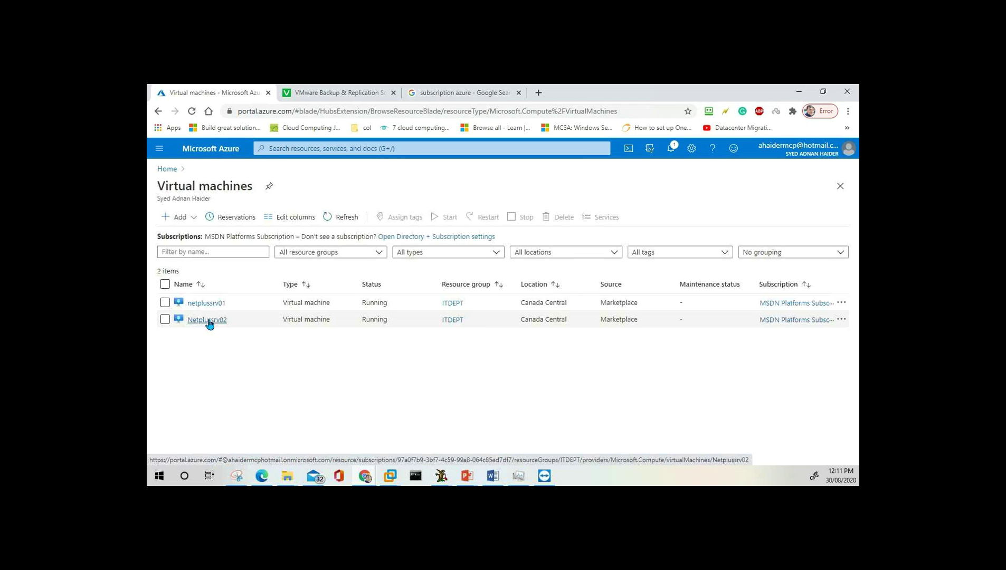
{"action": "left_click", "coordinate": [160, 150]}
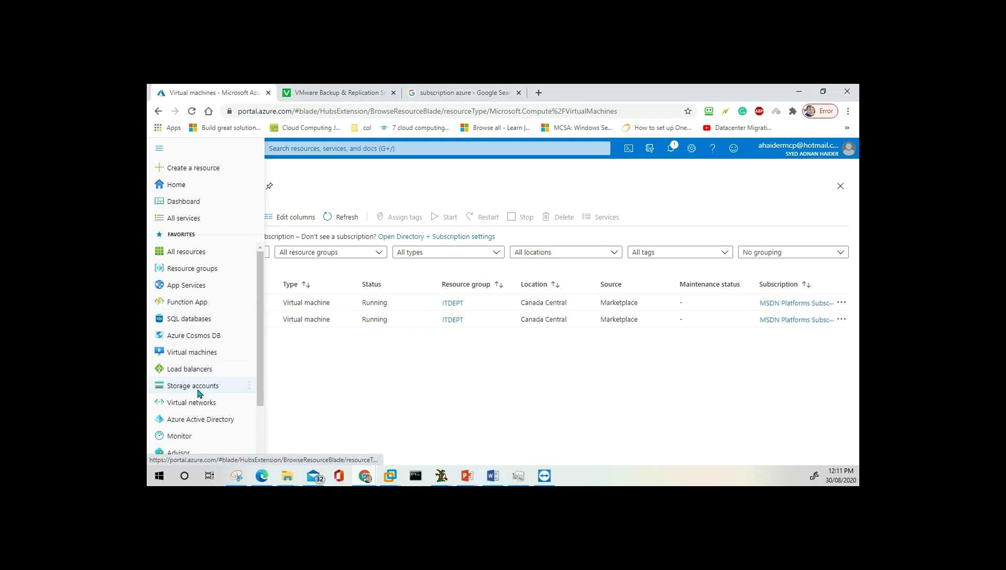
{"action": "left_click", "coordinate": [199, 393]}
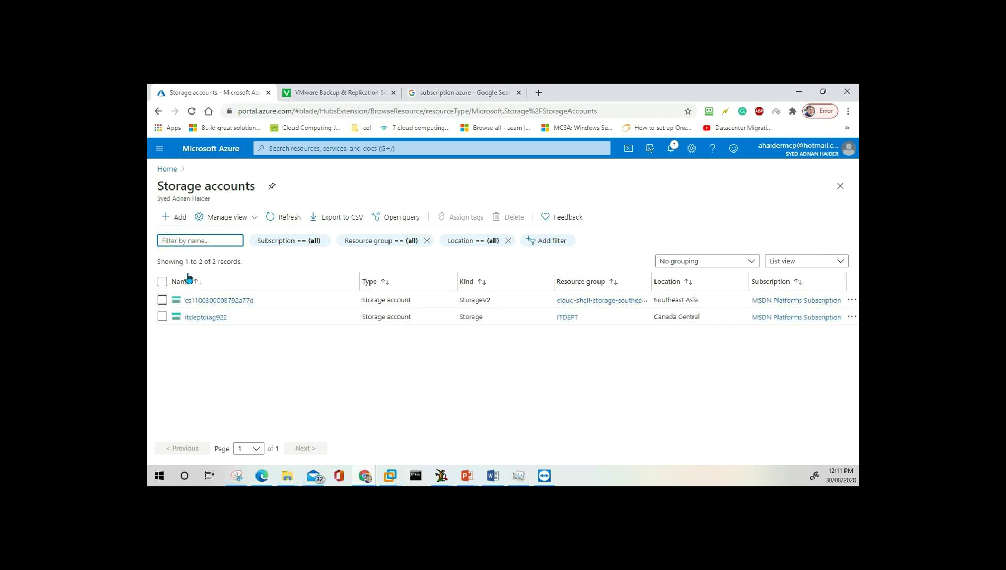
Check All resources from Home, then list virtual machines netplussrv01 and Netplussrv02.
{"action": "left_click", "coordinate": [168, 171]}
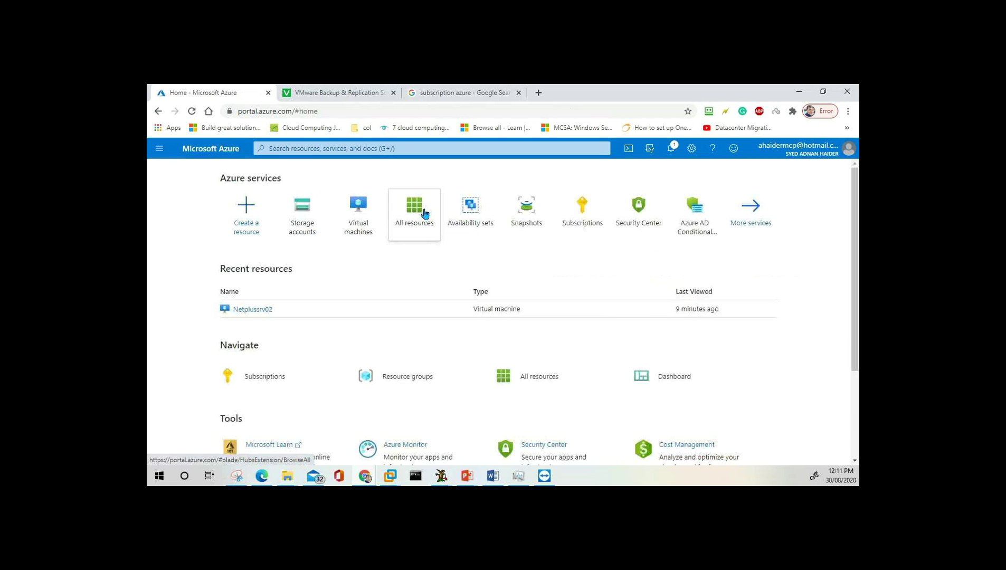
{"action": "left_click", "coordinate": [425, 214]}
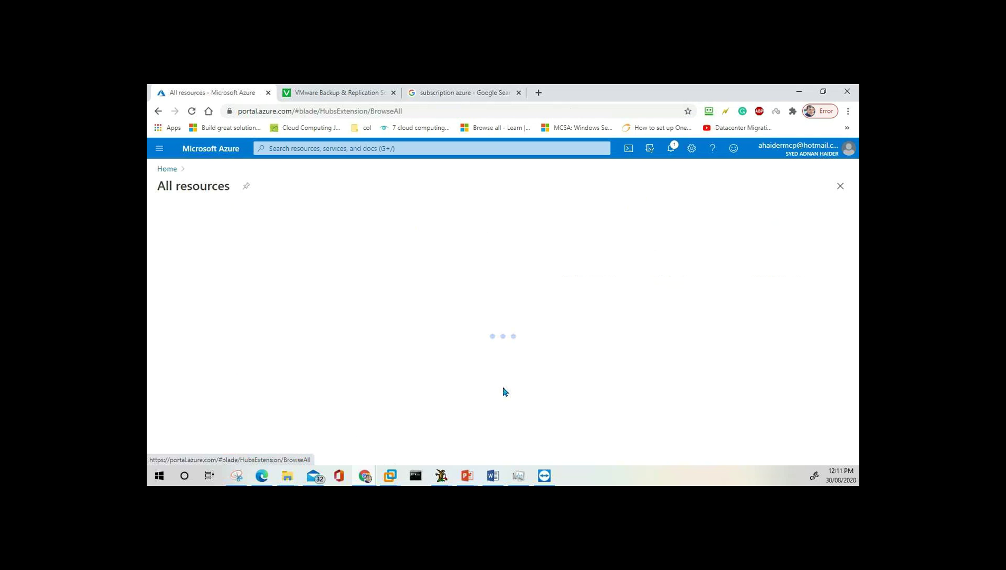
{"action": "left_click", "coordinate": [160, 152]}
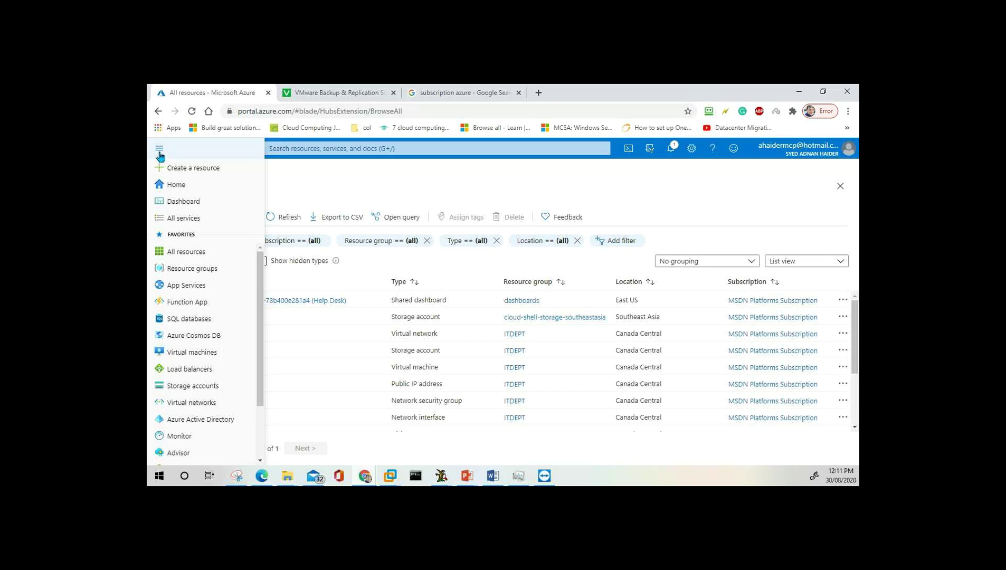
{"action": "mouse_move", "coordinate": [201, 356]}
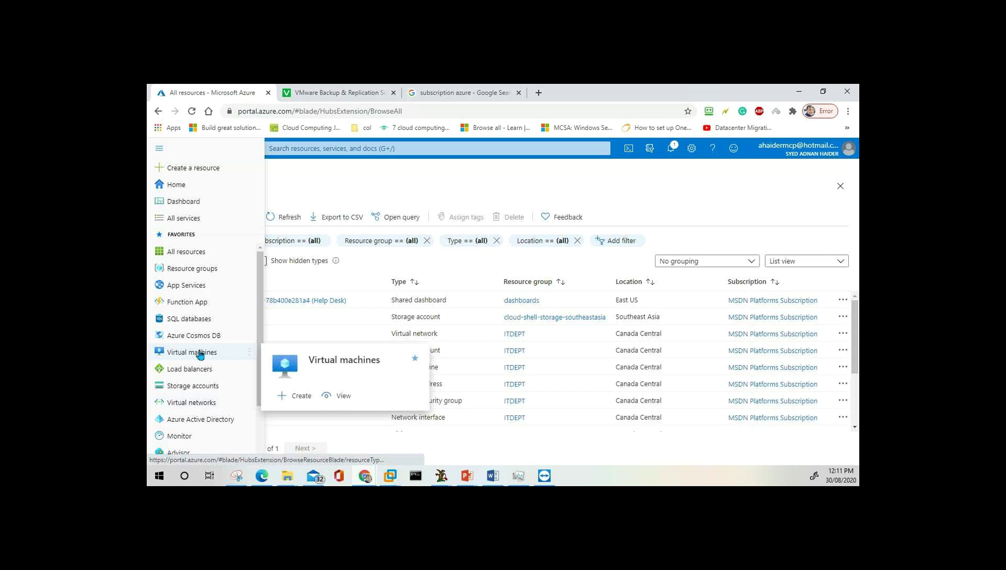
{"action": "left_click", "coordinate": [200, 354]}
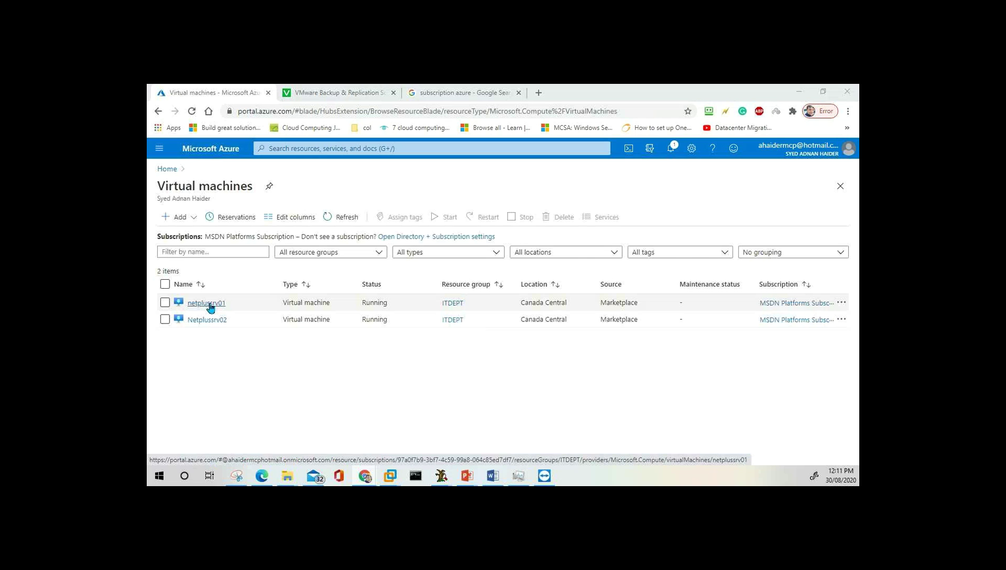
{"action": "left_click", "coordinate": [209, 305]}
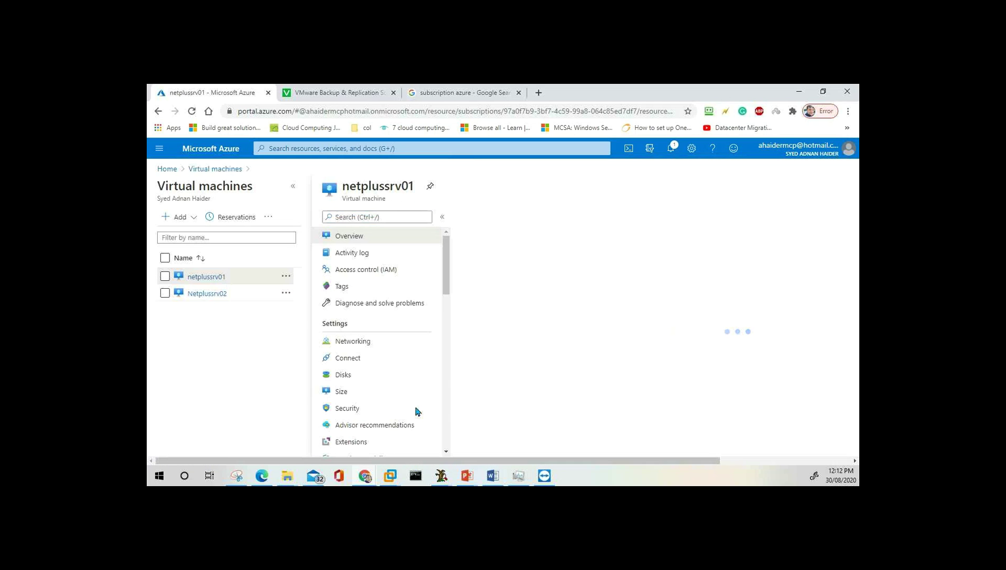
{"action": "left_click", "coordinate": [370, 241]}
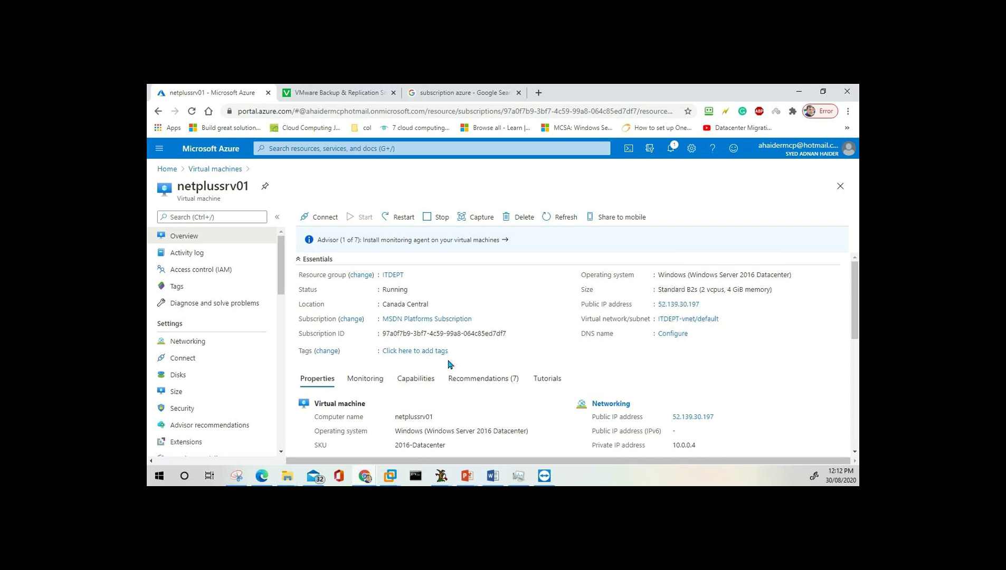
{"action": "scroll", "coordinate": [449, 364], "scroll_direction": "down", "scroll_amount": 3}
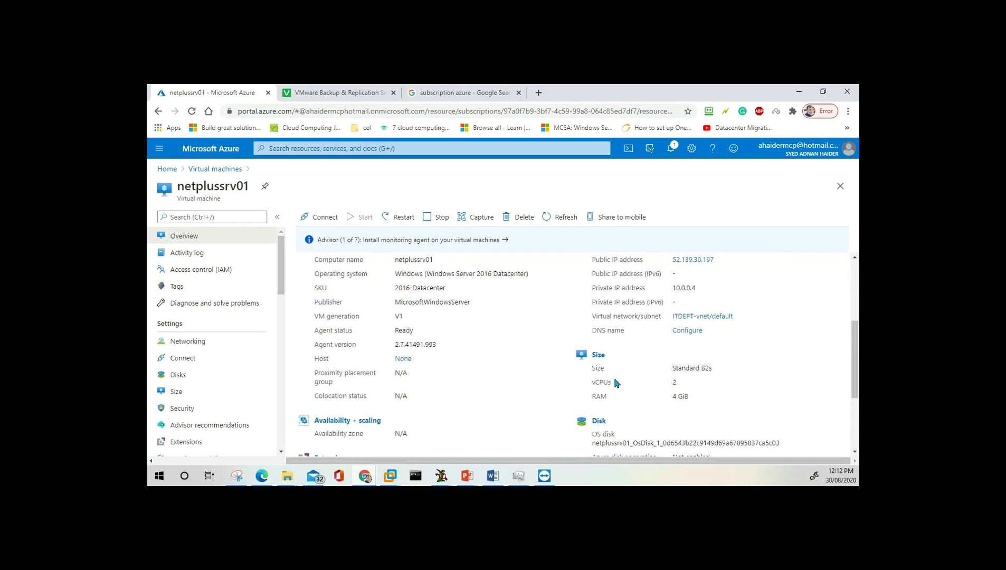
{"action": "scroll", "coordinate": [454, 349], "scroll_direction": "down", "scroll_amount": 3}
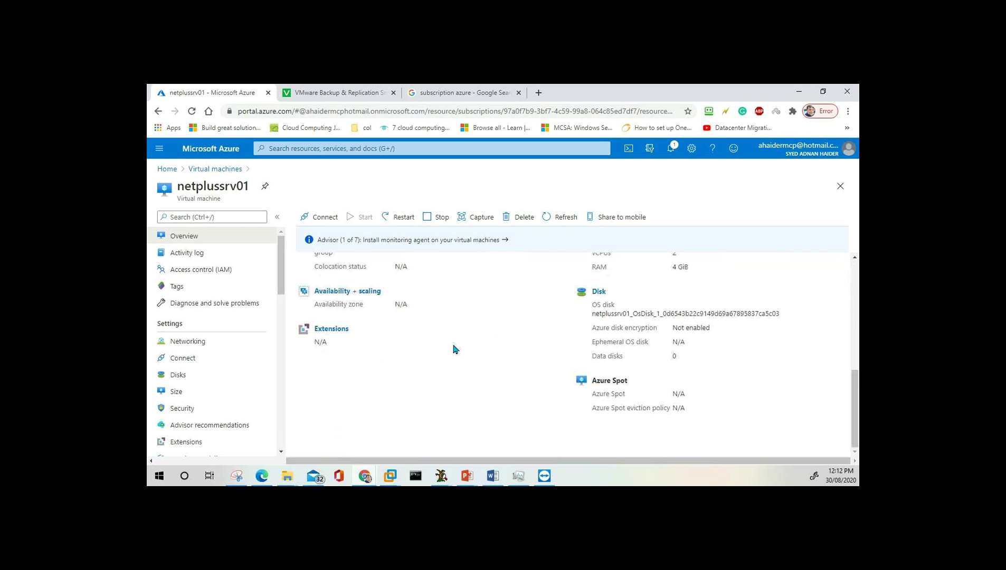
{"action": "scroll", "coordinate": [455, 349], "scroll_direction": "up", "scroll_amount": 6}
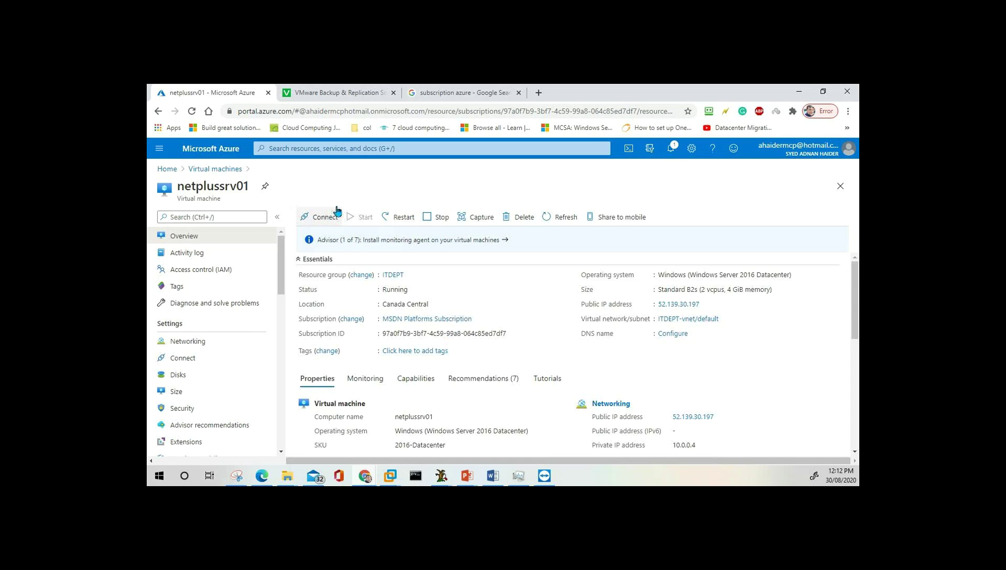
Choose Connect > RDP for netplussrv01 and download its RDP file.
{"action": "left_click", "coordinate": [327, 222]}
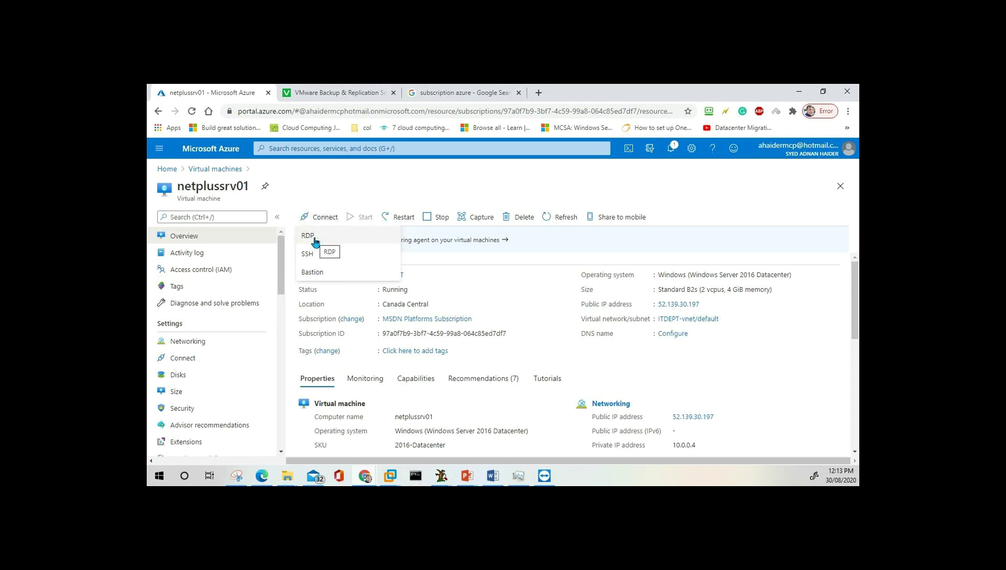
{"action": "left_click", "coordinate": [316, 241]}
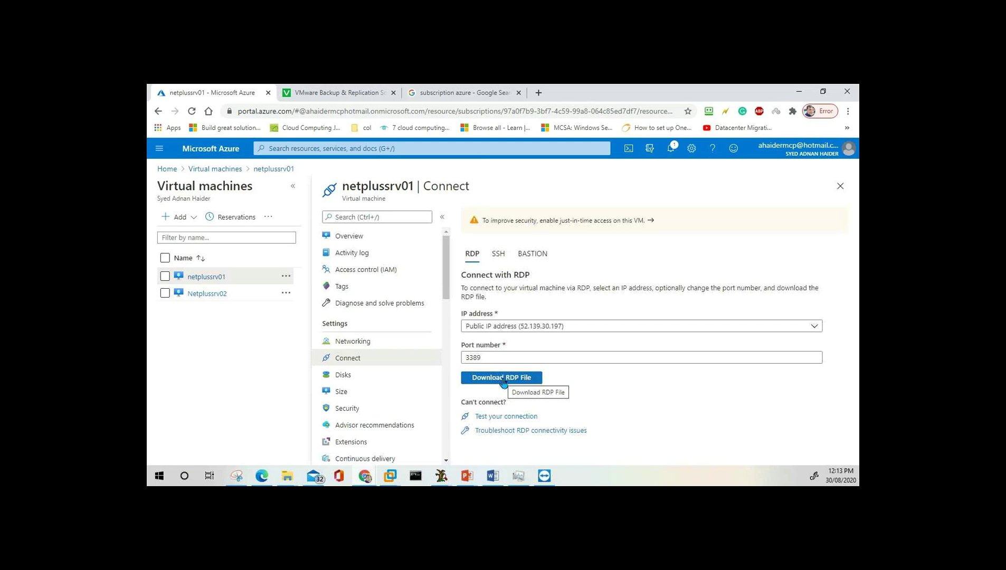
{"action": "left_click", "coordinate": [503, 380]}
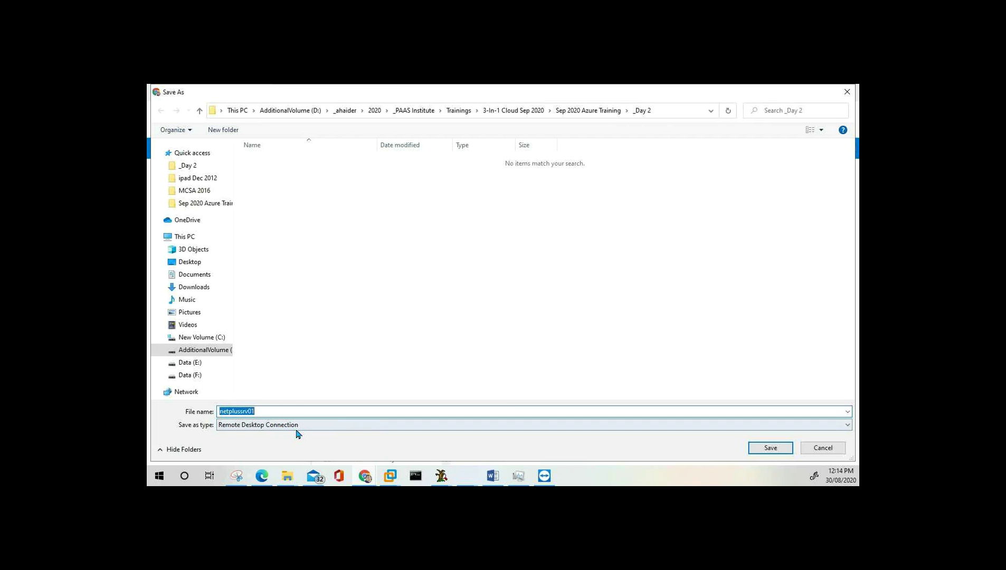
Save netplussrv01.rdp, launch it, and accept the unknown-publisher warning for 52.139.30.197.
{"action": "left_click", "coordinate": [775, 449]}
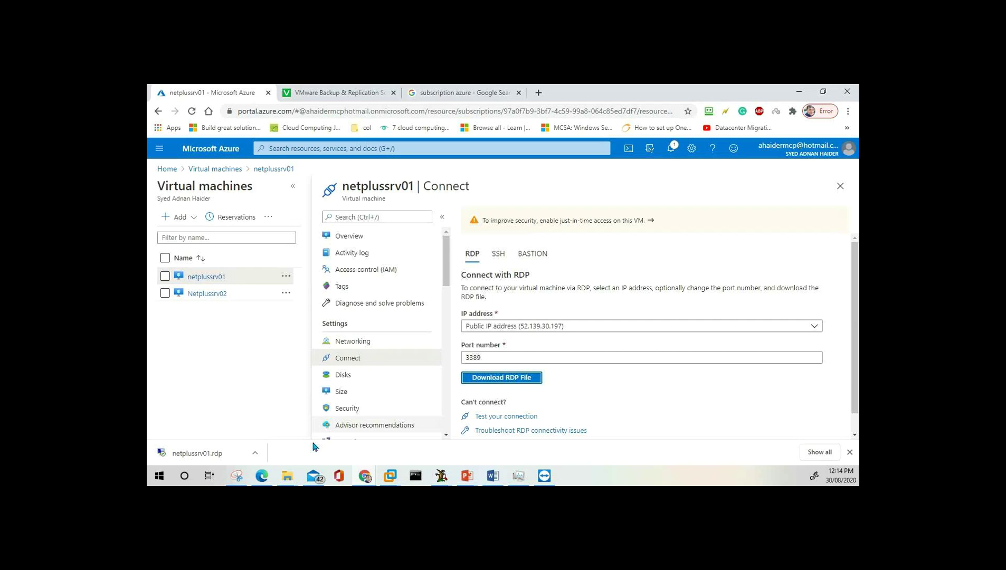
{"action": "left_click", "coordinate": [209, 458]}
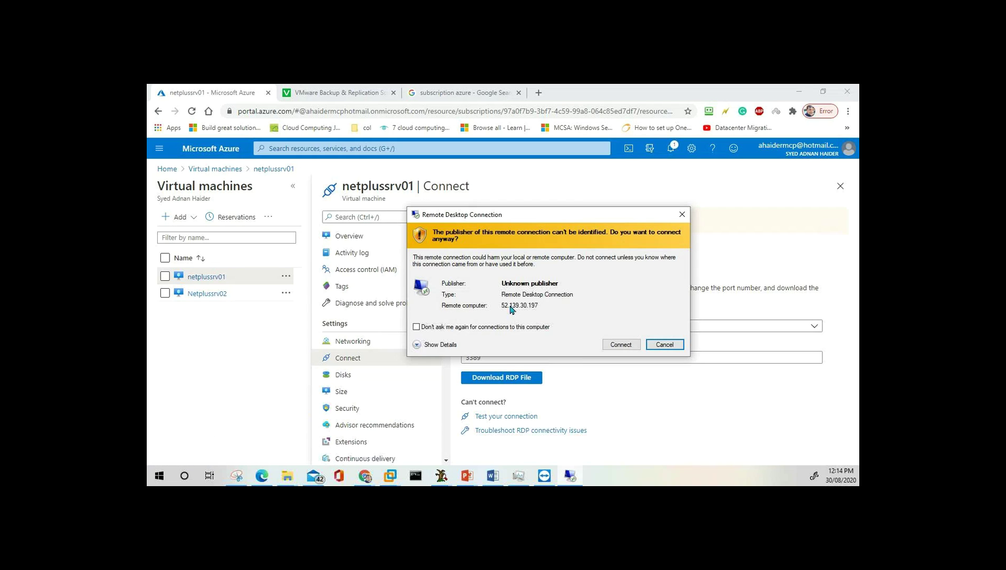
{"action": "left_click", "coordinate": [627, 346]}
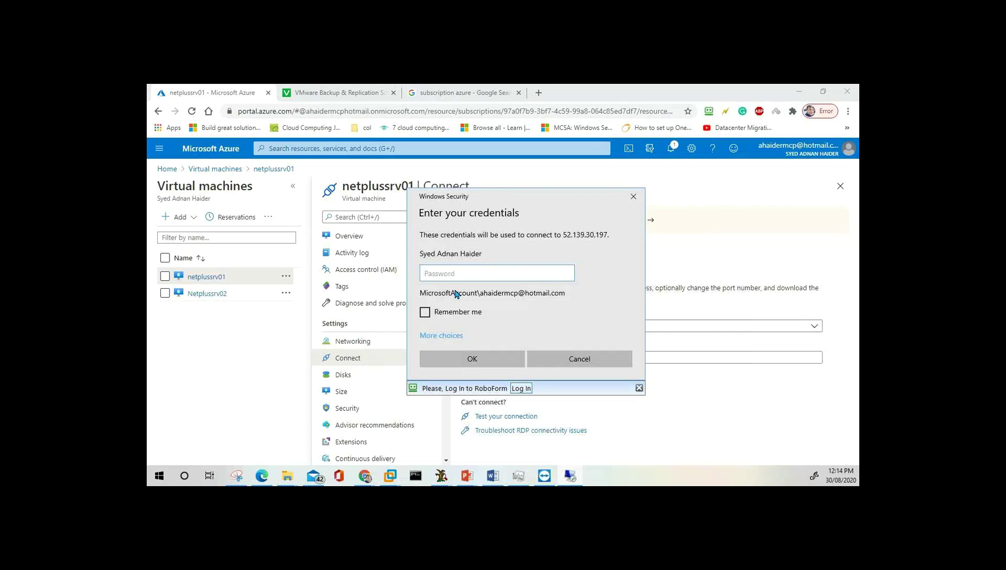
Switch the credential prompt to a different account, then cancel the sign-in.
{"action": "left_click", "coordinate": [446, 337]}
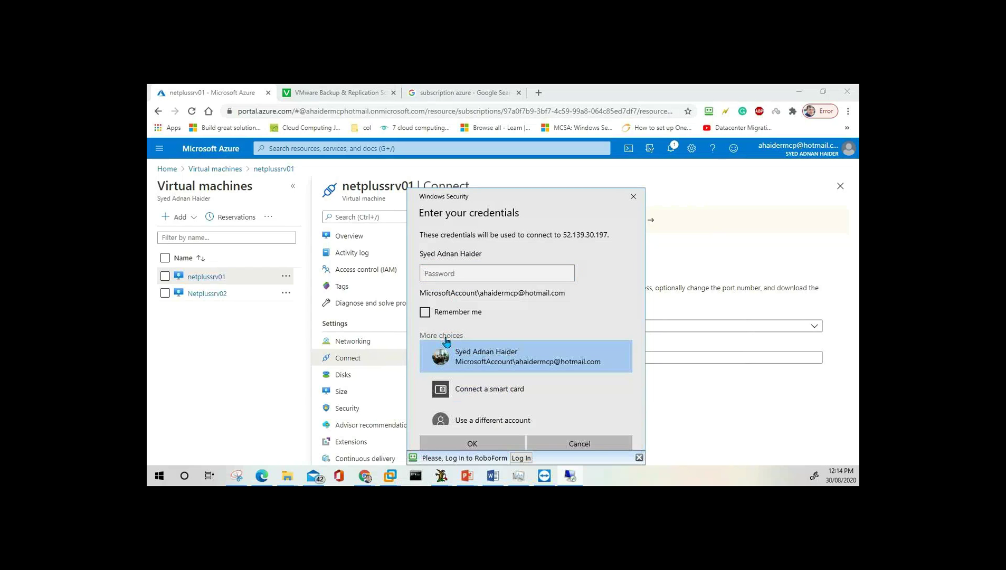
{"action": "scroll", "coordinate": [546, 397], "scroll_direction": "down", "scroll_amount": 1}
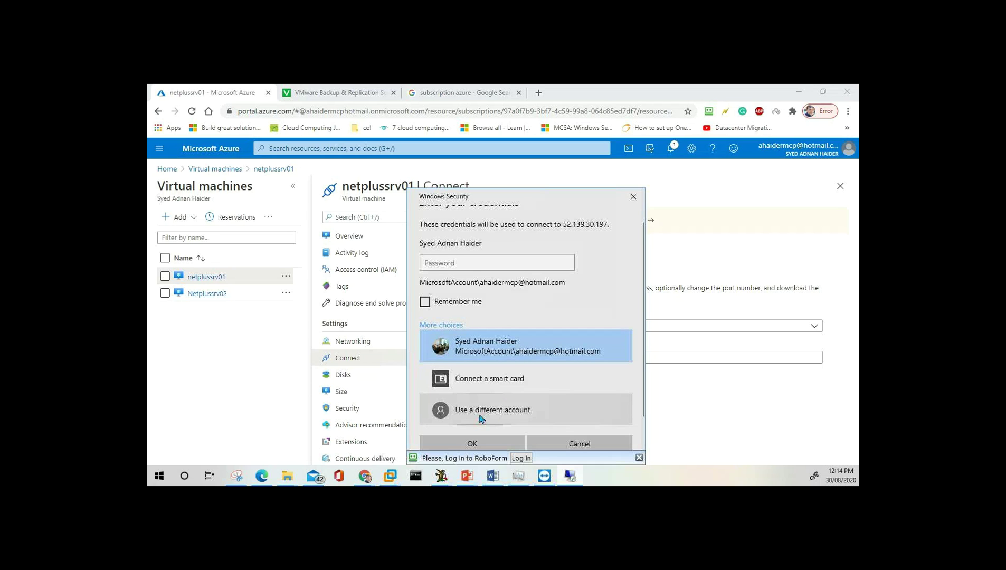
{"action": "left_click", "coordinate": [509, 422]}
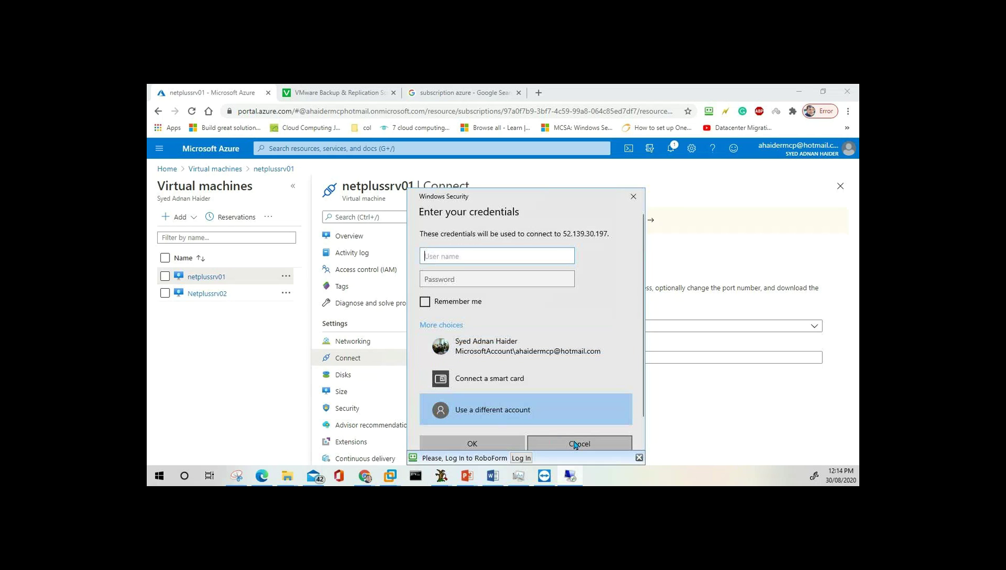
{"action": "left_click", "coordinate": [576, 446]}
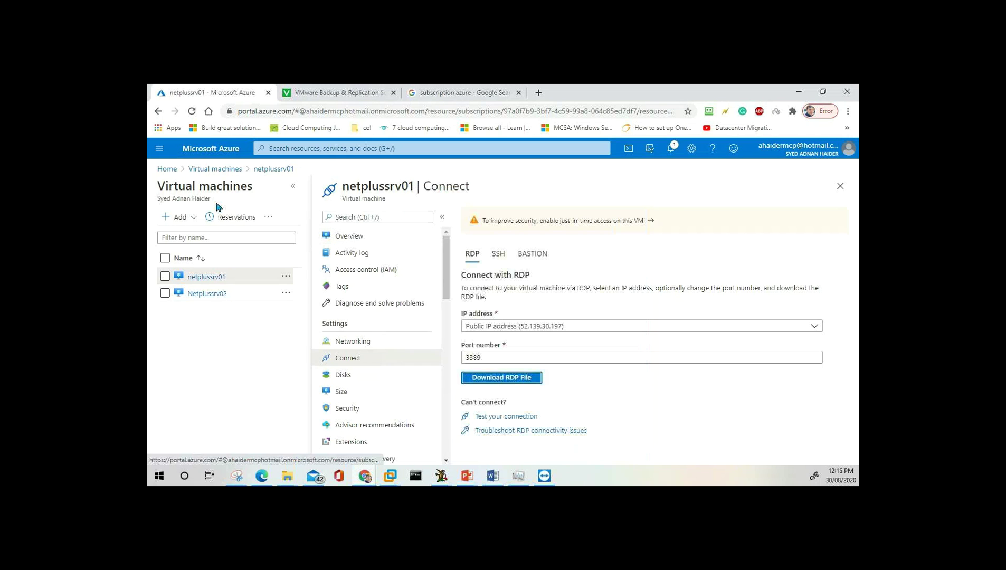
Return to netplussrv01 and download a second RDP file saved as netplussrv01 (1).rdp.
{"action": "left_click", "coordinate": [273, 170]}
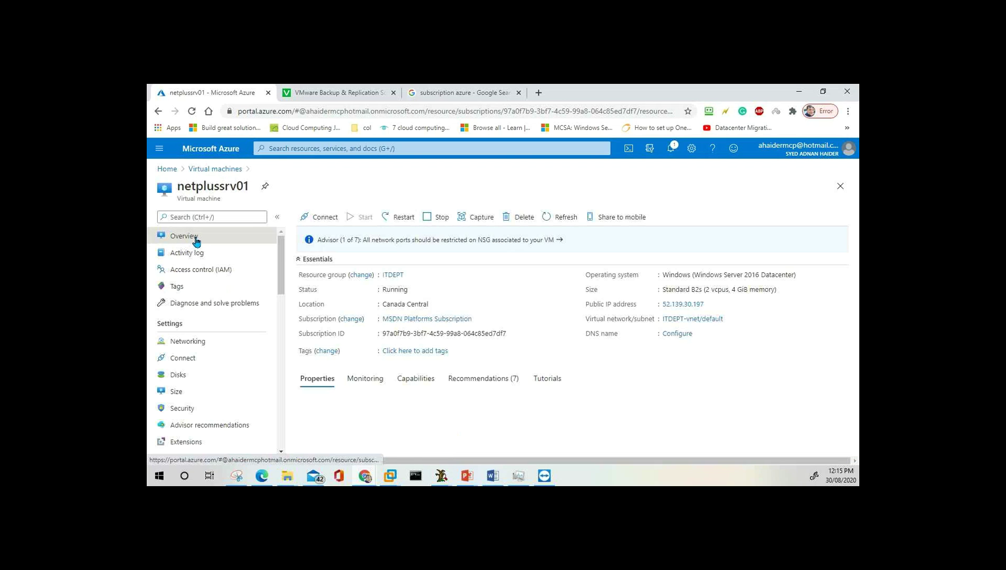
{"action": "left_click", "coordinate": [328, 218]}
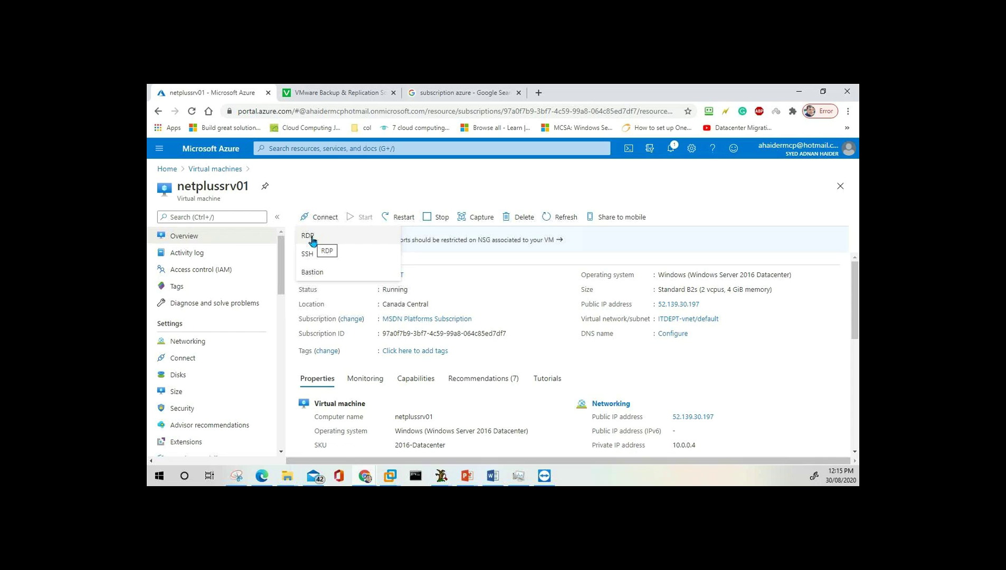
{"action": "left_click", "coordinate": [310, 236]}
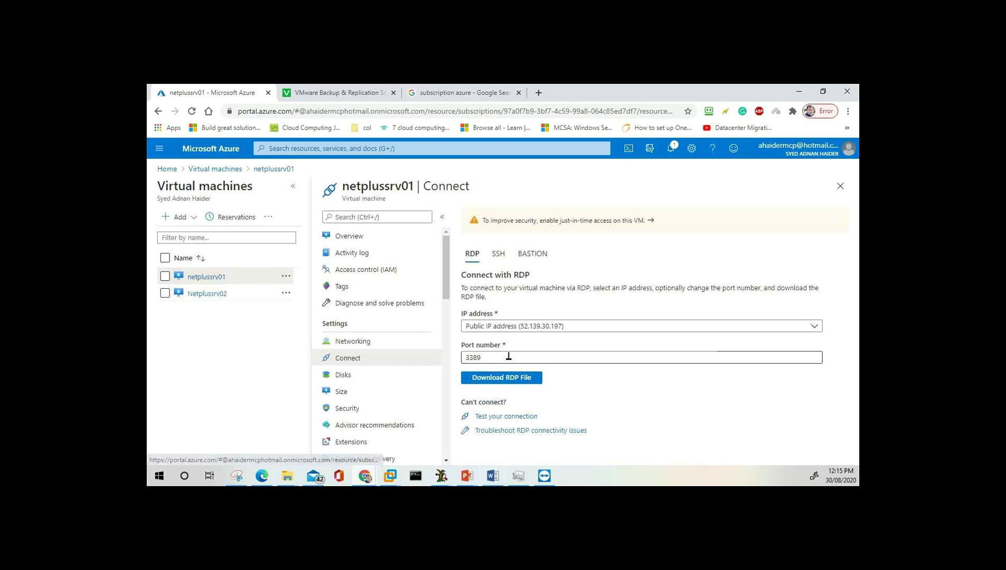
{"action": "left_click", "coordinate": [508, 380]}
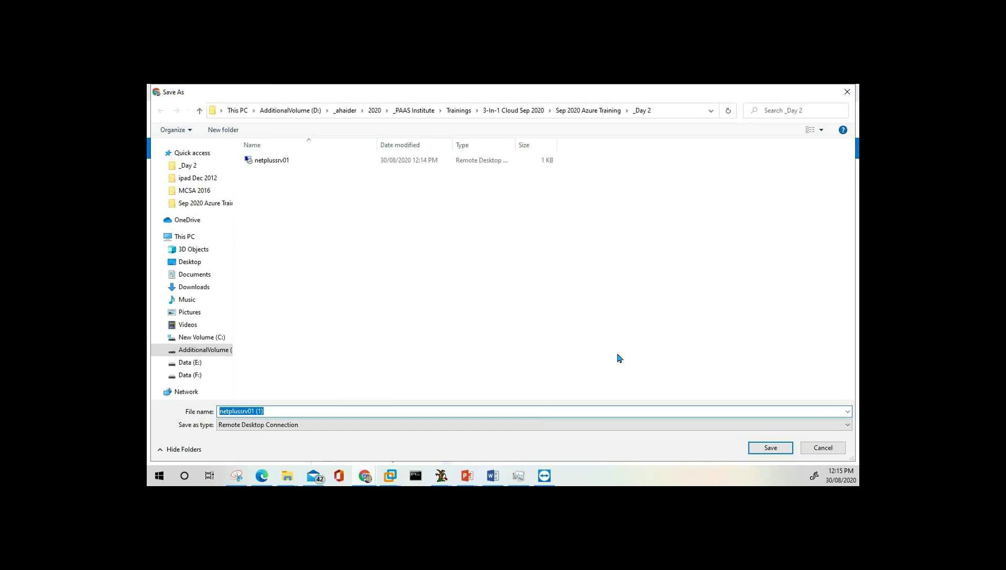
{"action": "left_click", "coordinate": [772, 452]}
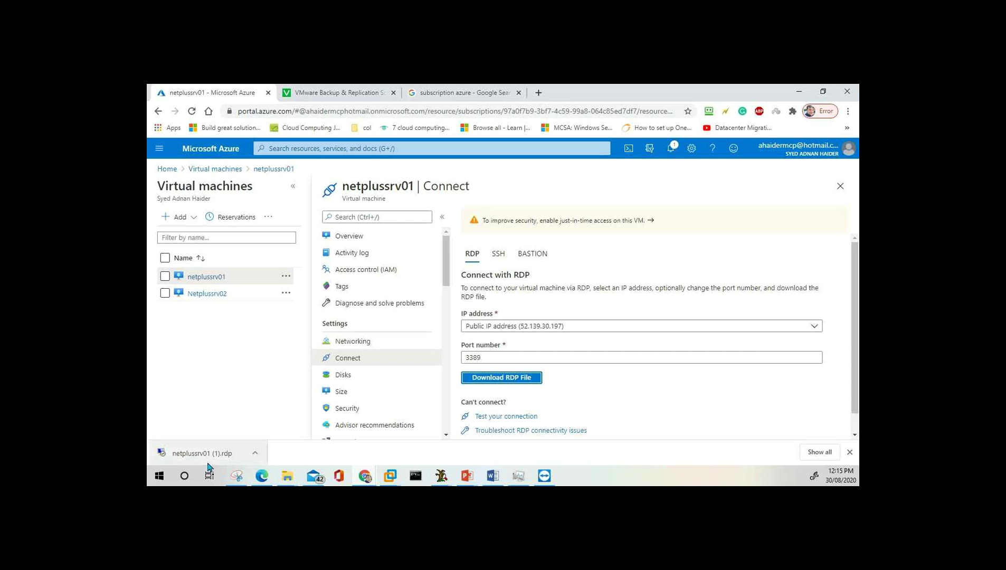
Launch netplussrv01 (1).rdp past the publisher warning and choose a different account.
{"action": "left_click", "coordinate": [210, 454]}
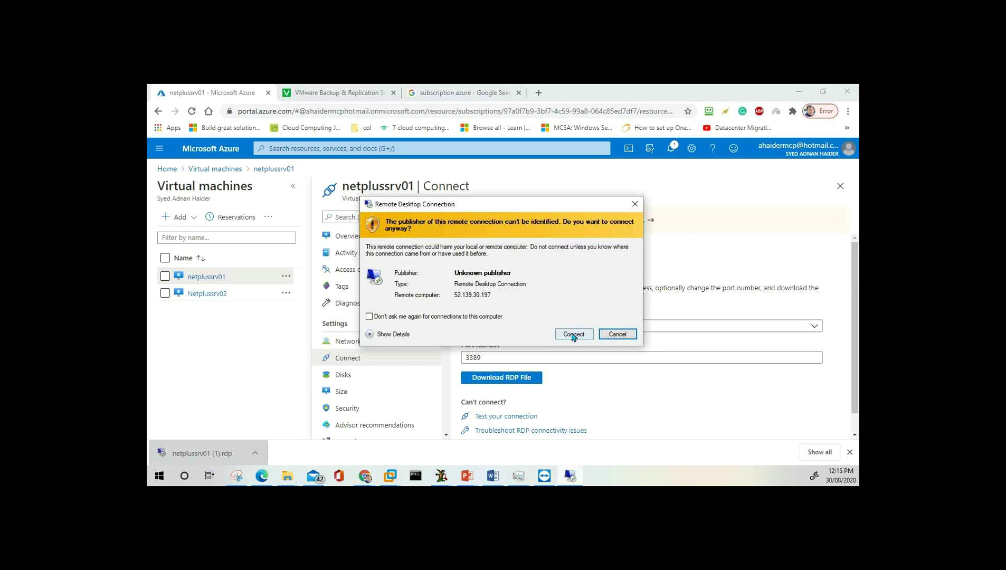
{"action": "left_click", "coordinate": [574, 335]}
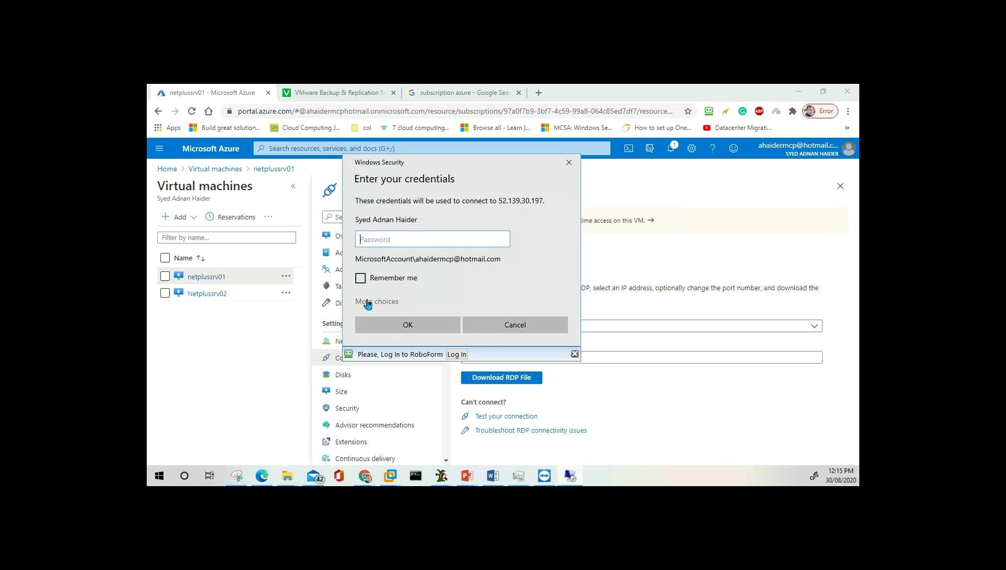
{"action": "left_click", "coordinate": [368, 304]}
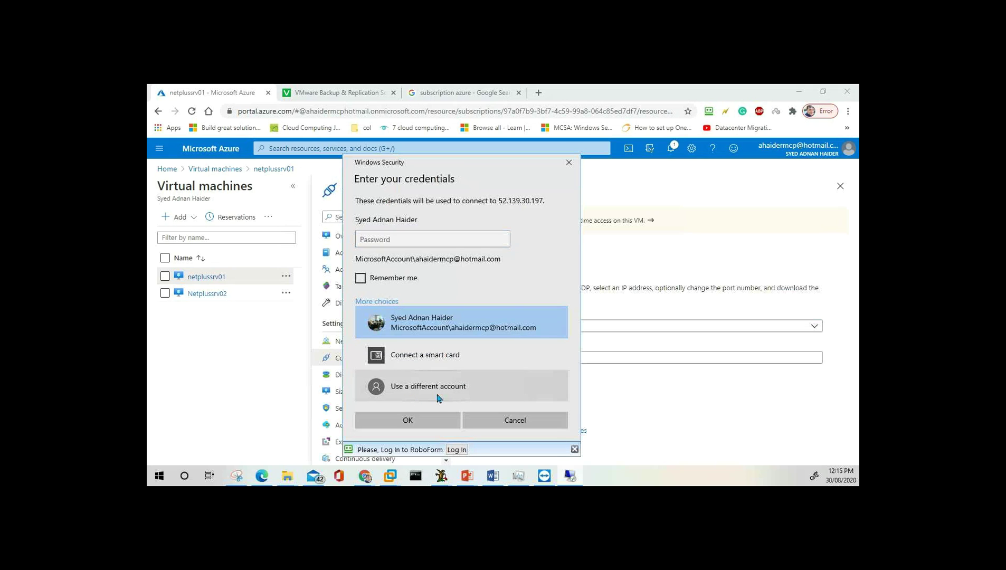
{"action": "left_click", "coordinate": [412, 396]}
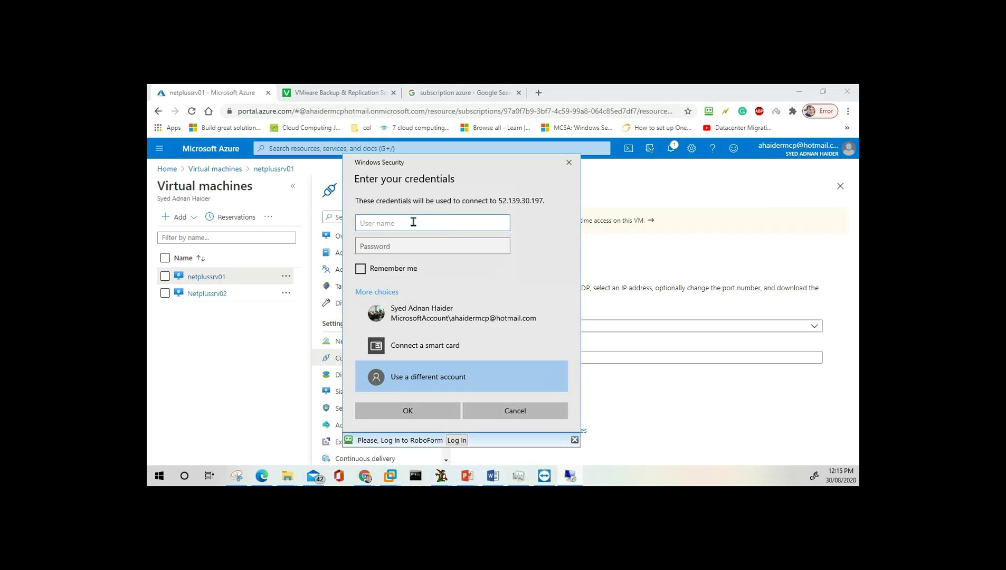
Enter the admin user name and password, reveal it to verify, and submit.
{"action": "type", "text": "passadmin"}
{"action": "key", "text": "Tab"}
{"action": "type", "text": "•••"}
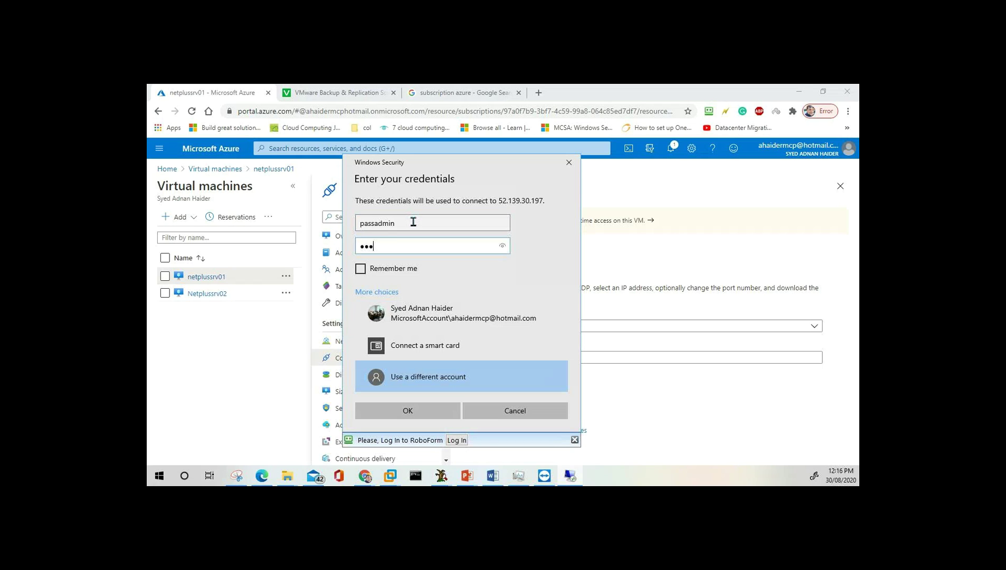
{"action": "key", "text": "ctrl+v"}
{"action": "left_click", "coordinate": [502, 247]}
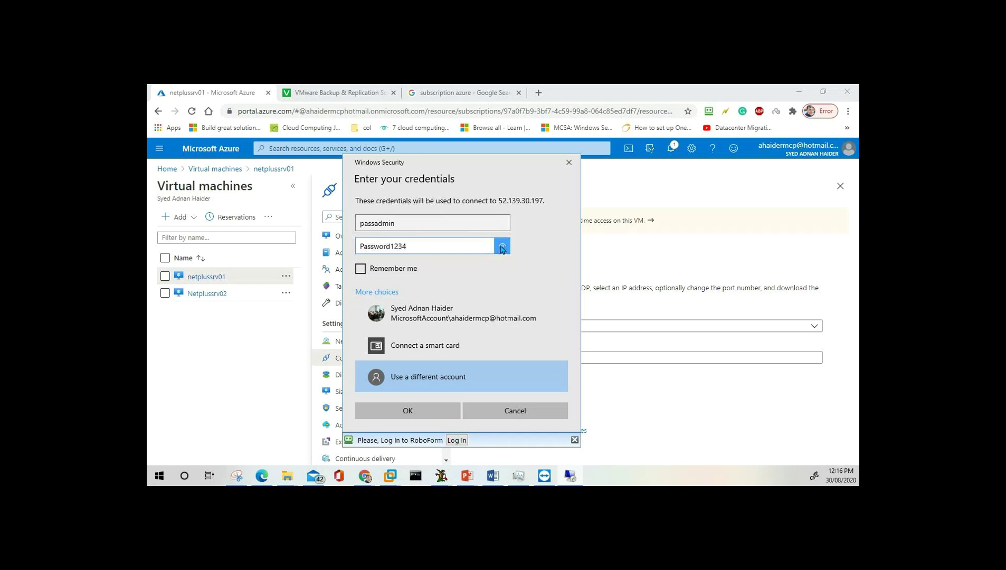
{"action": "left_click", "coordinate": [431, 415]}
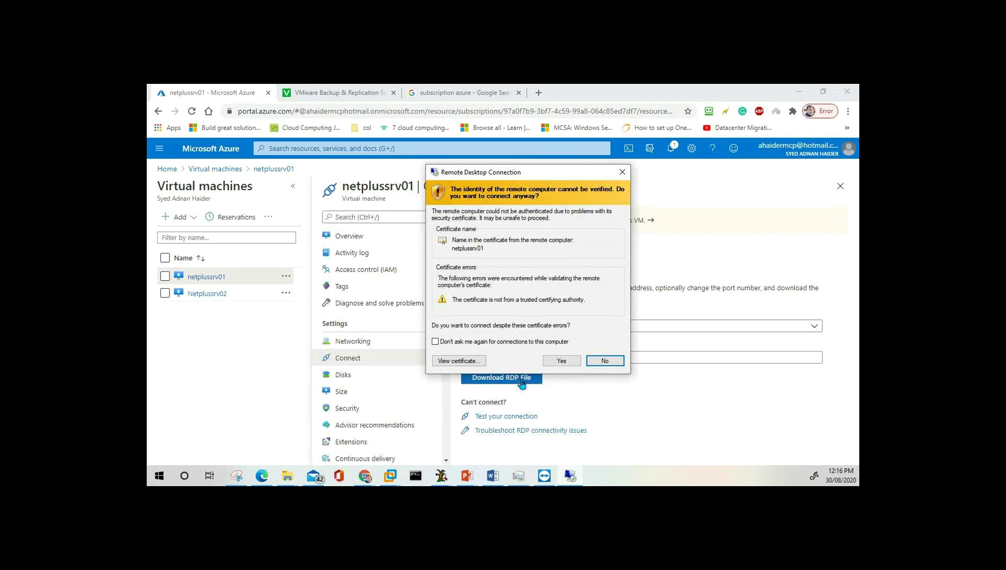
Accept the certificate warning and move the netplussrv01 session from full screen into a repositioned window.
{"action": "left_click", "coordinate": [561, 360]}
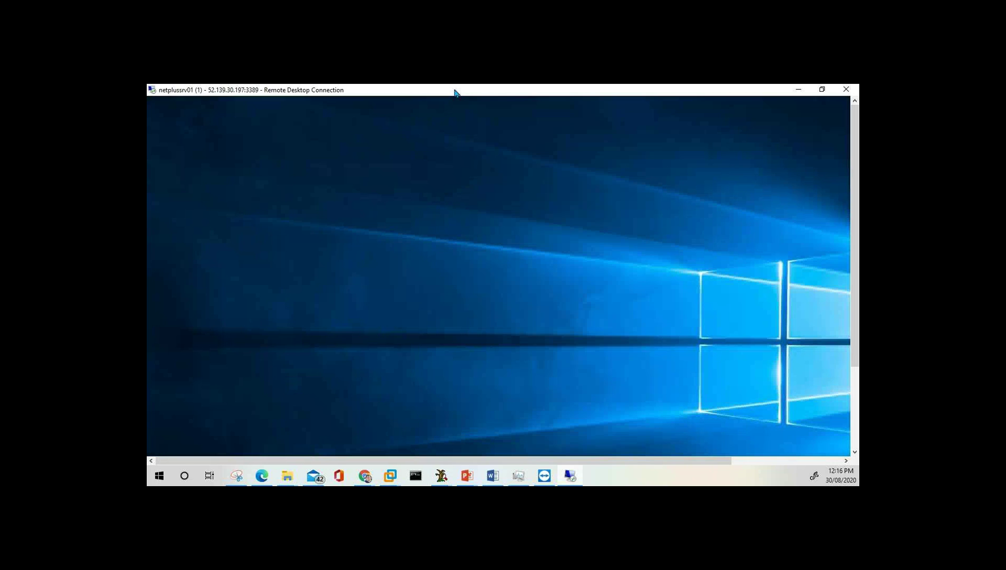
{"action": "double_click", "coordinate": [454, 93]}
{"action": "double_click", "coordinate": [479, 113]}
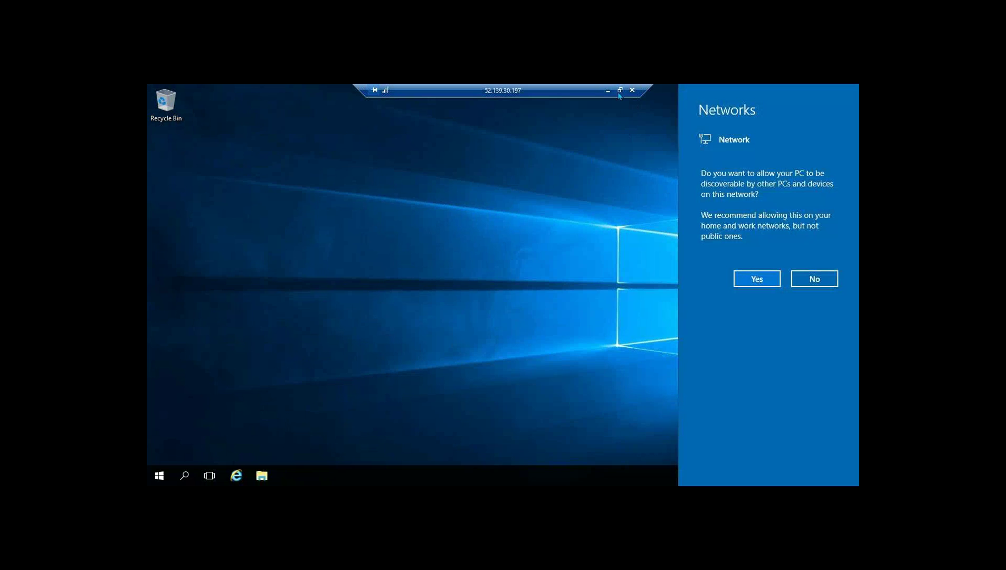
{"action": "double_click", "coordinate": [518, 89]}
{"action": "left_click_drag", "start_coordinate": [528, 117], "coordinate": [701, 105]}
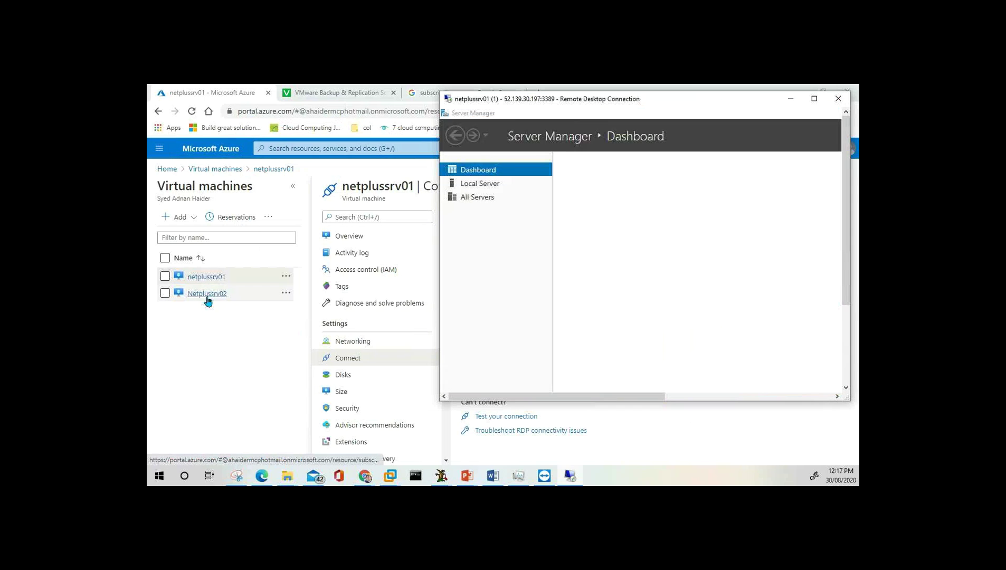
Close the netplussrv01 Connect blade and go from Home to the Netplussrv02 VM overview.
{"action": "left_click", "coordinate": [217, 353]}
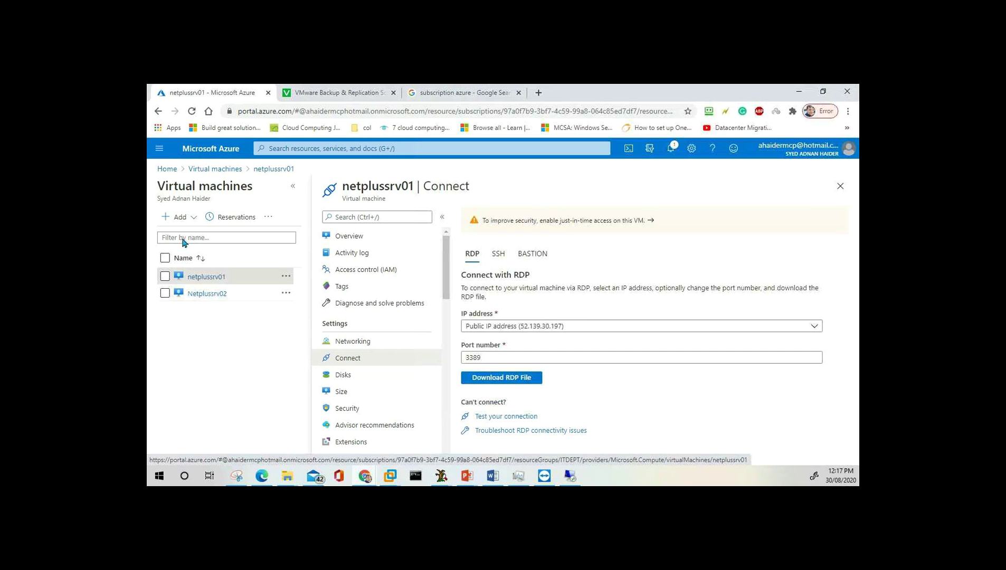
{"action": "left_click", "coordinate": [217, 170]}
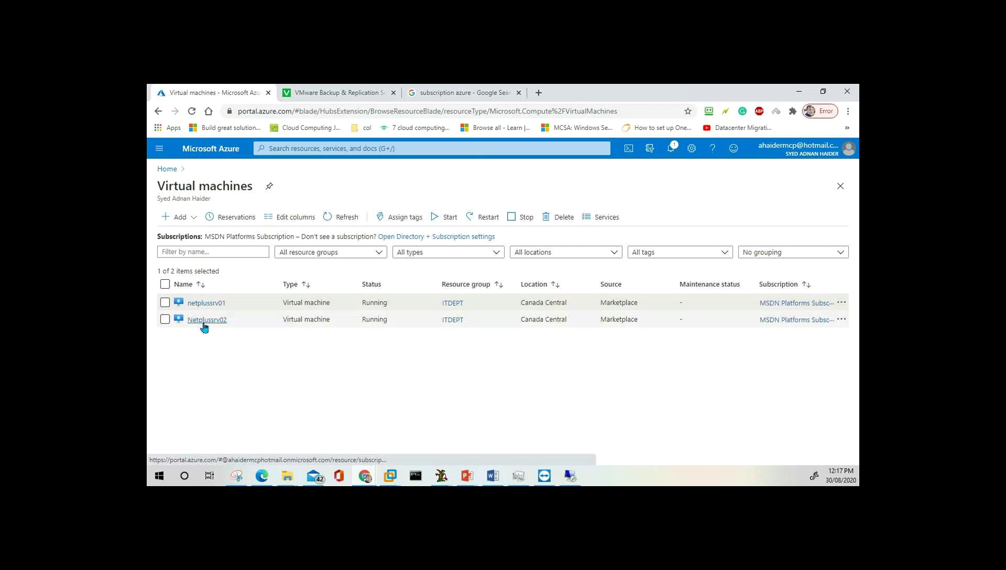
{"action": "left_click", "coordinate": [168, 169]}
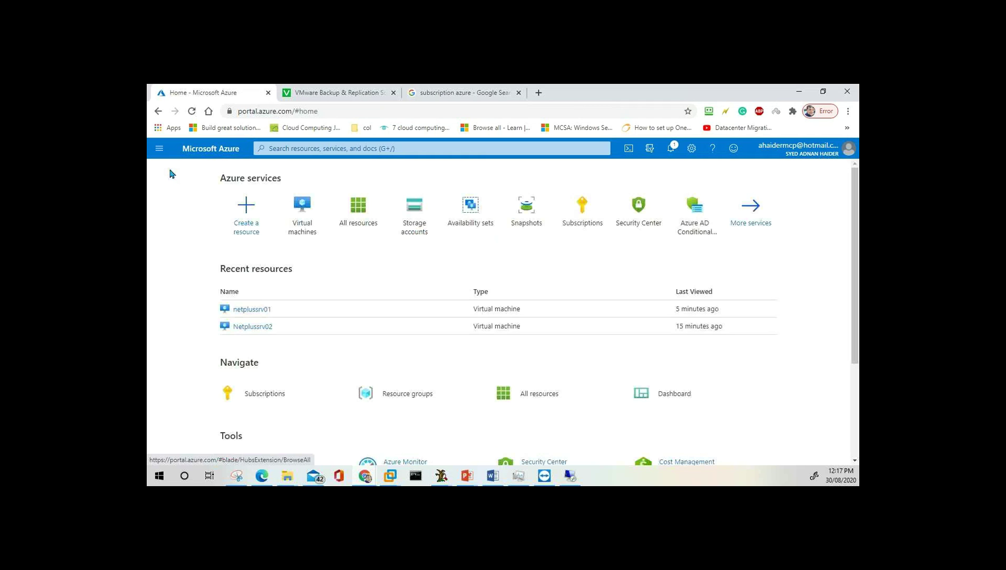
{"action": "left_click", "coordinate": [300, 222]}
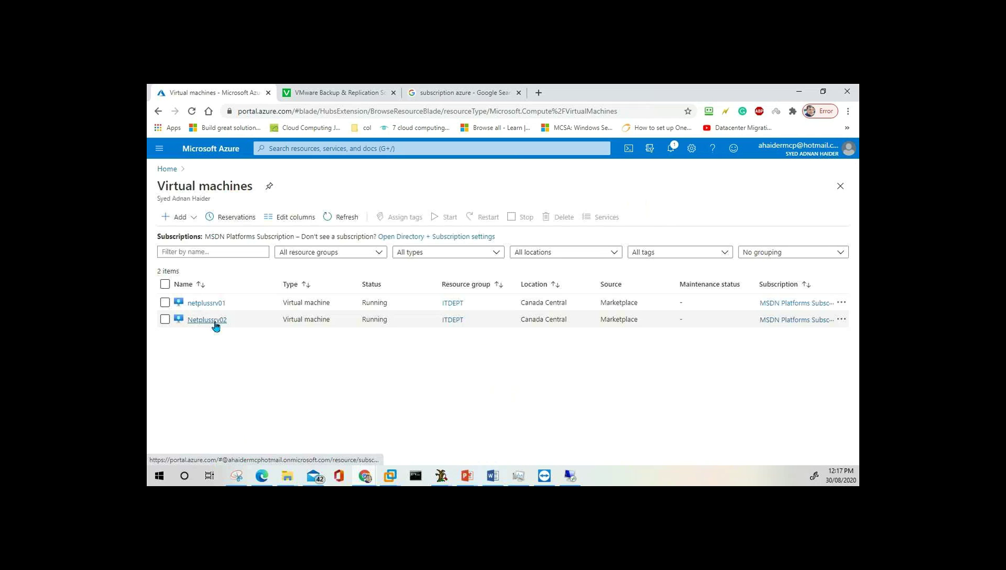
{"action": "left_click", "coordinate": [207, 320]}
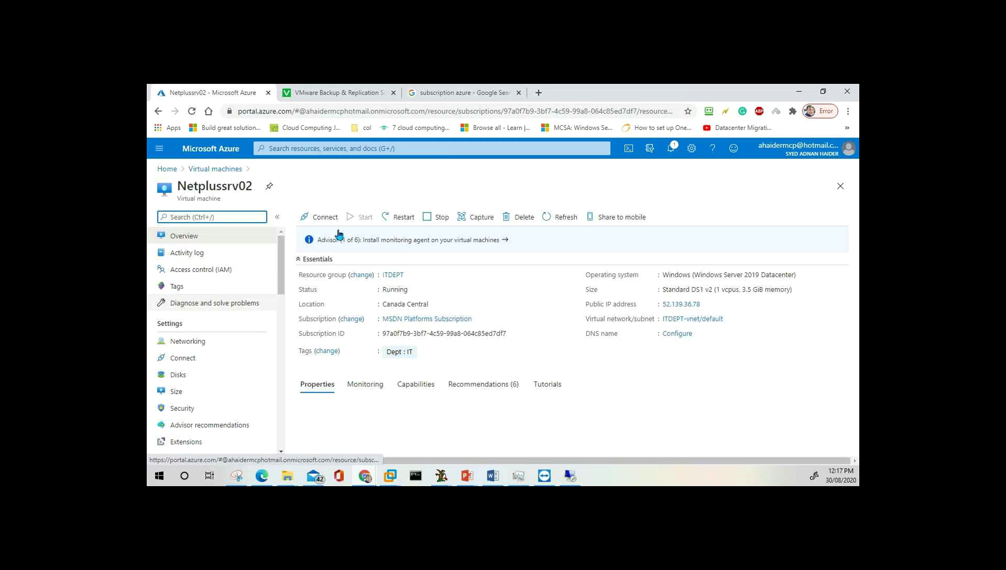
Download and save Netplussrv02.rdp from the VM's RDP connect page.
{"action": "left_click", "coordinate": [327, 219]}
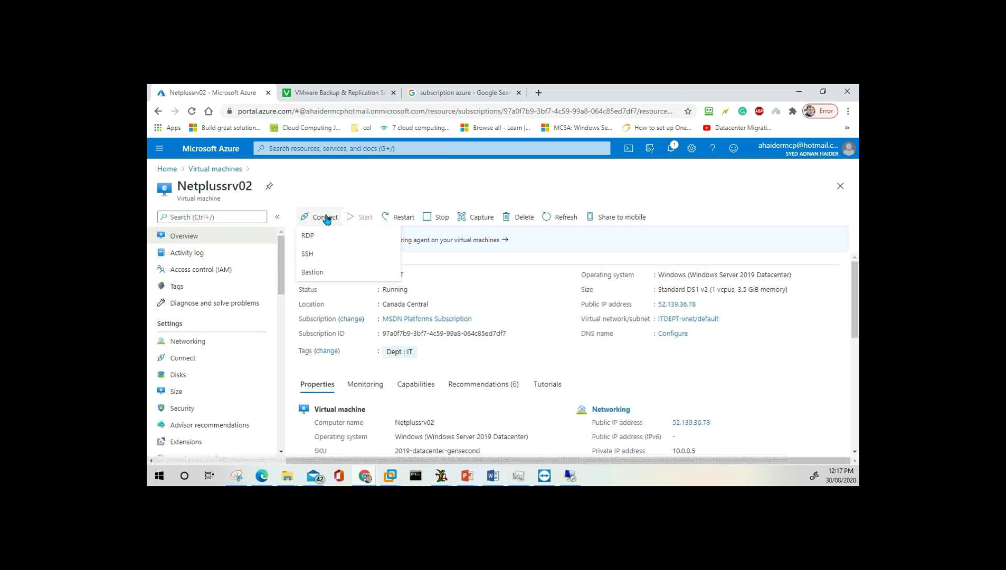
{"action": "left_click", "coordinate": [319, 238]}
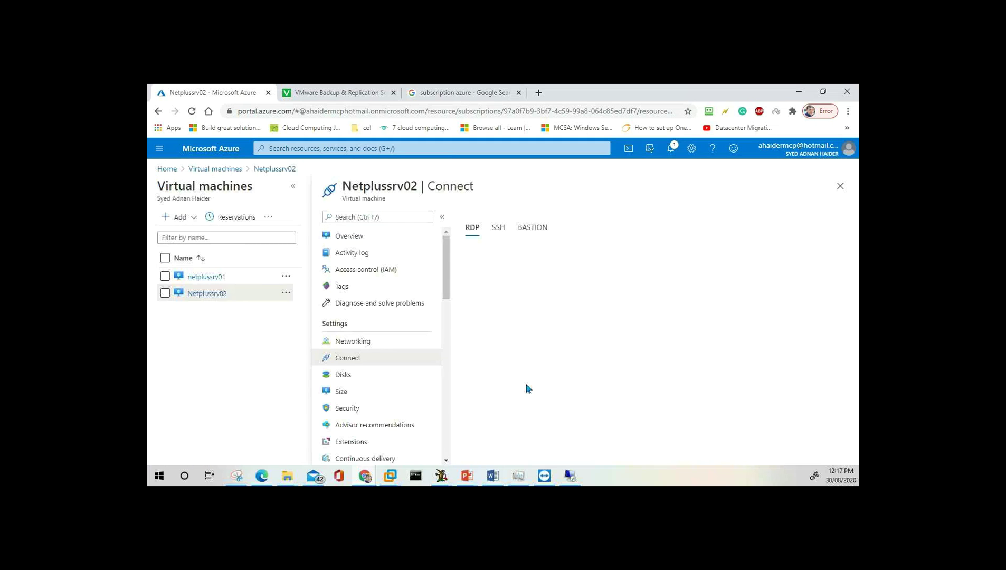
{"action": "left_click", "coordinate": [497, 351]}
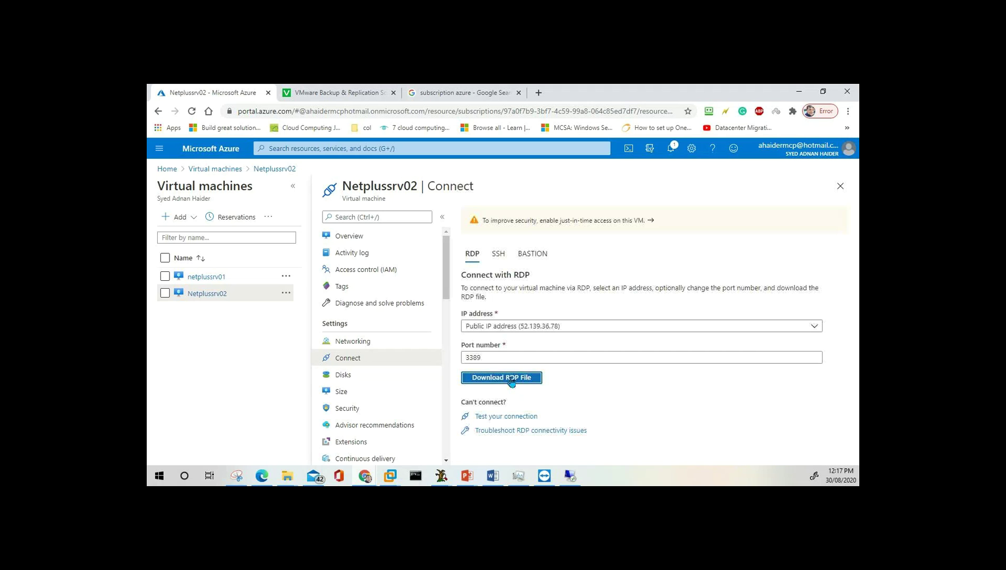
{"action": "left_click", "coordinate": [512, 379]}
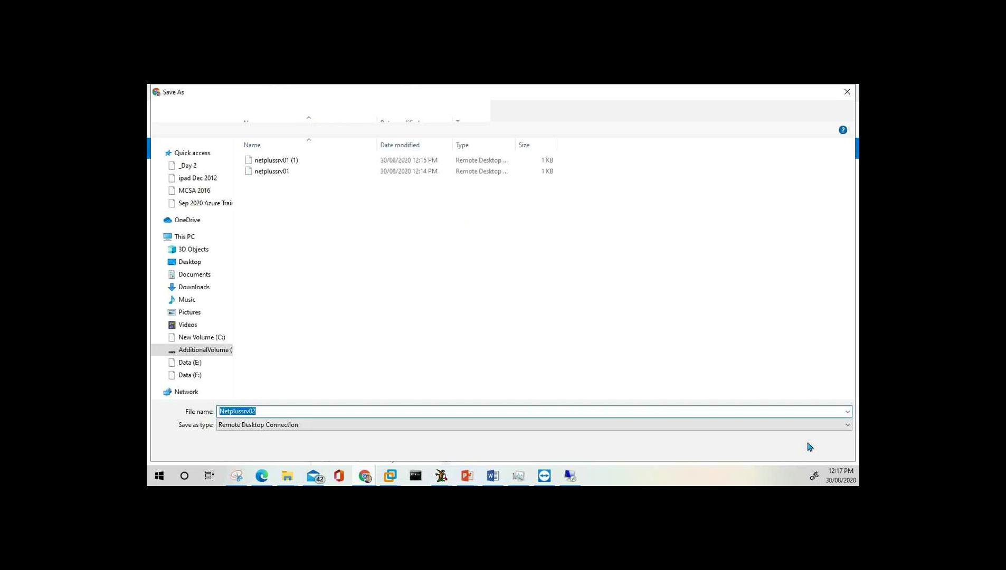
{"action": "left_click", "coordinate": [810, 446]}
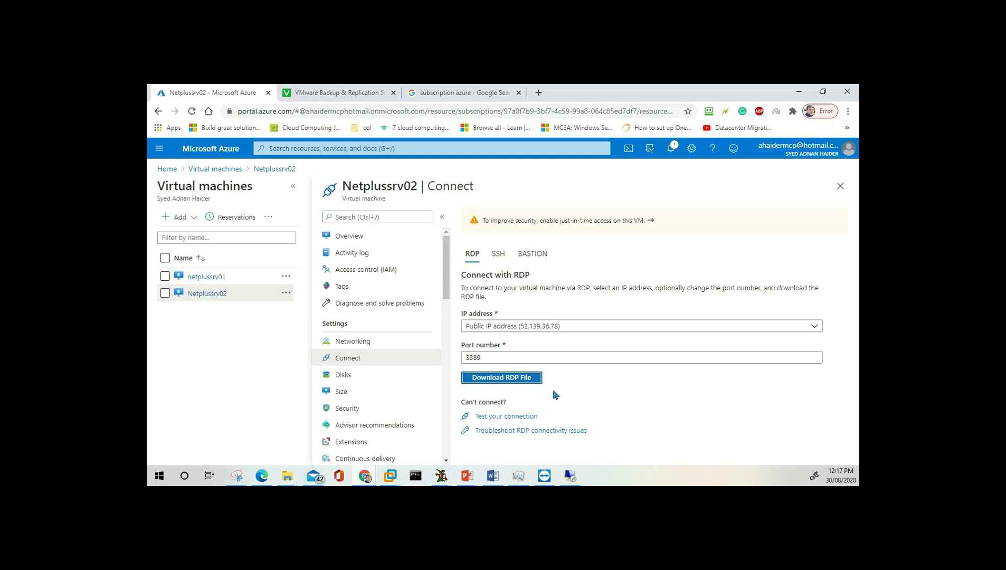
Open Netplussrv02.rdp and start the remote connection to 52.139.36.78.
{"action": "left_click", "coordinate": [191, 455]}
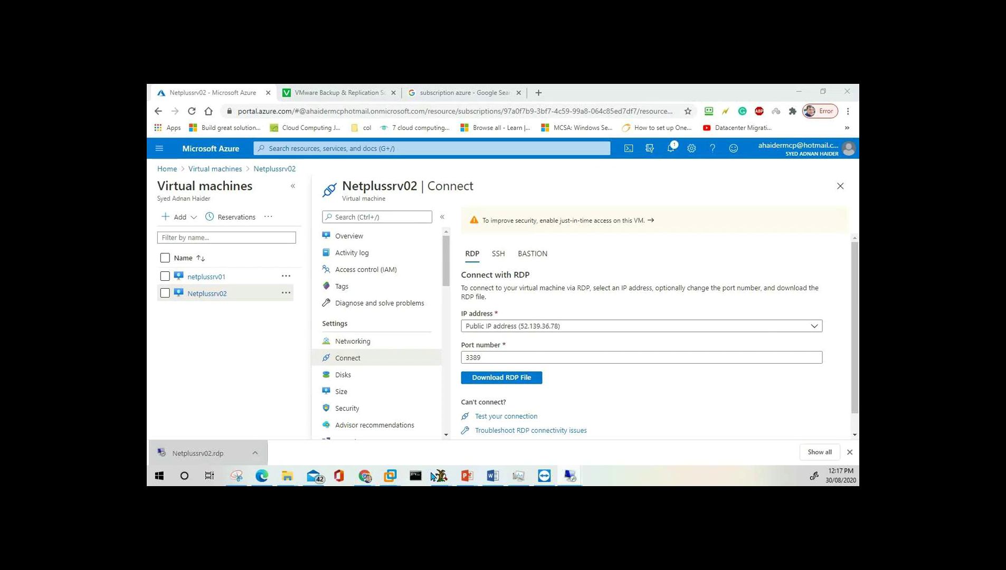
{"action": "left_click_drag", "start_coordinate": [337, 221], "coordinate": [501, 215]}
{"action": "left_click", "coordinate": [604, 348]}
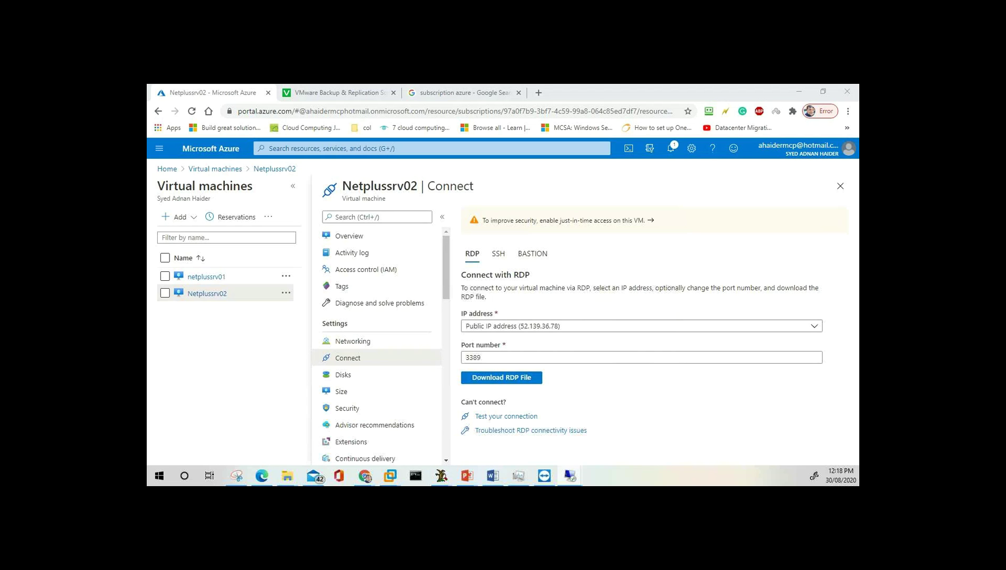
Sign in to Netplussrv02 with a different account, entering the VM admin user name and password.
{"action": "left_click_drag", "start_coordinate": [503, 281], "coordinate": [512, 178]}
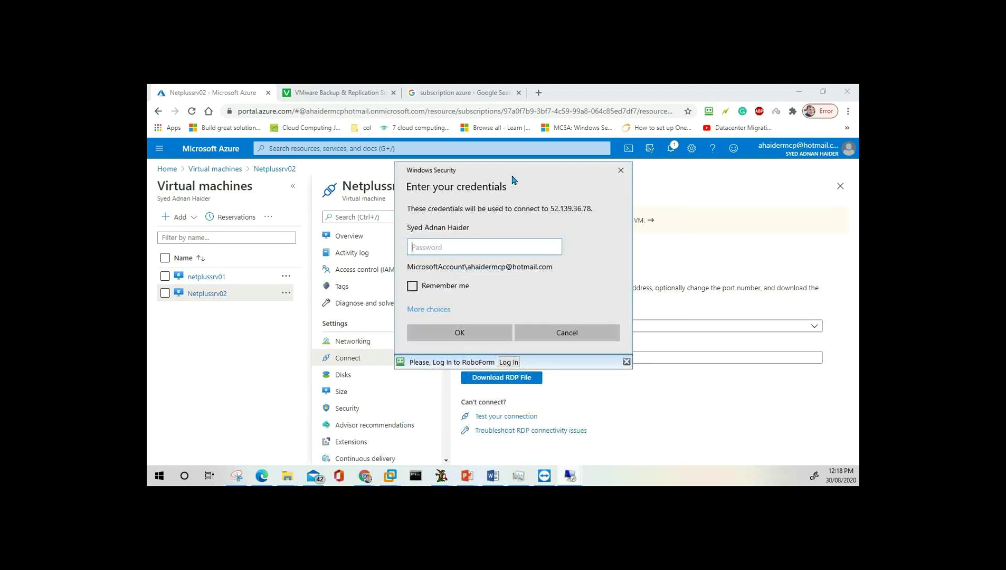
{"action": "left_click", "coordinate": [427, 311]}
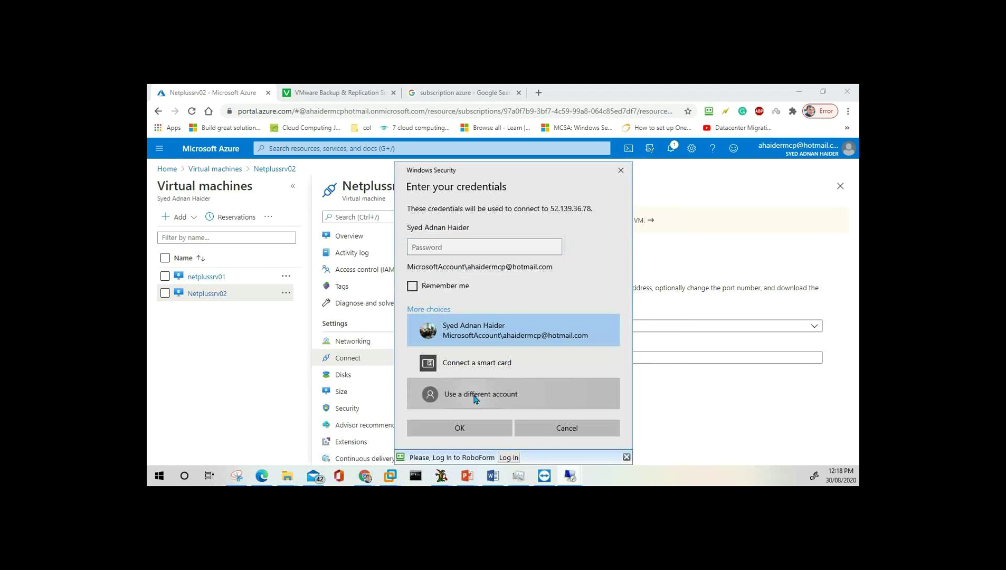
{"action": "left_click", "coordinate": [474, 400]}
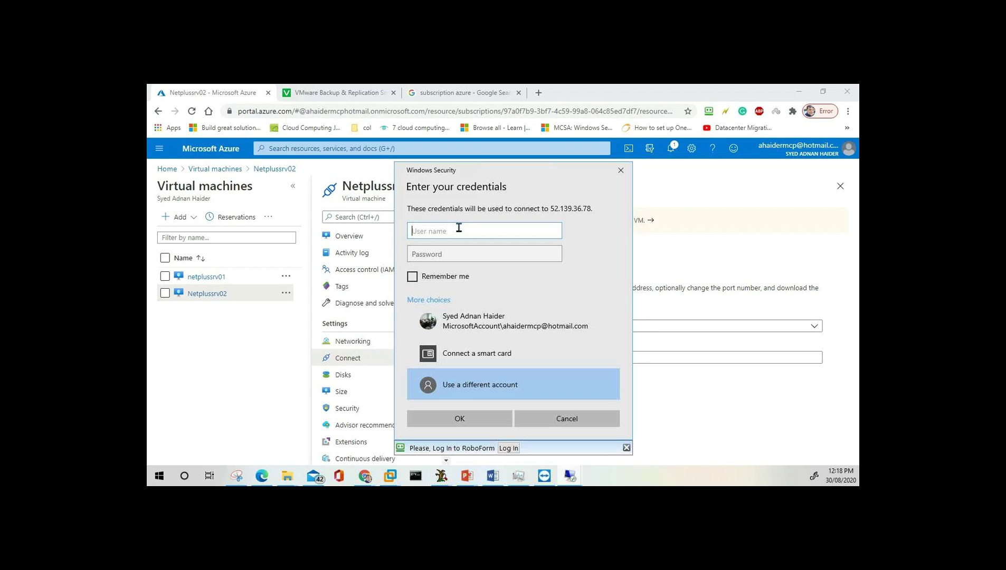
{"action": "type", "text": "passadmin"}
{"action": "key", "text": "Tab"}
{"action": "type", "text": "••"}
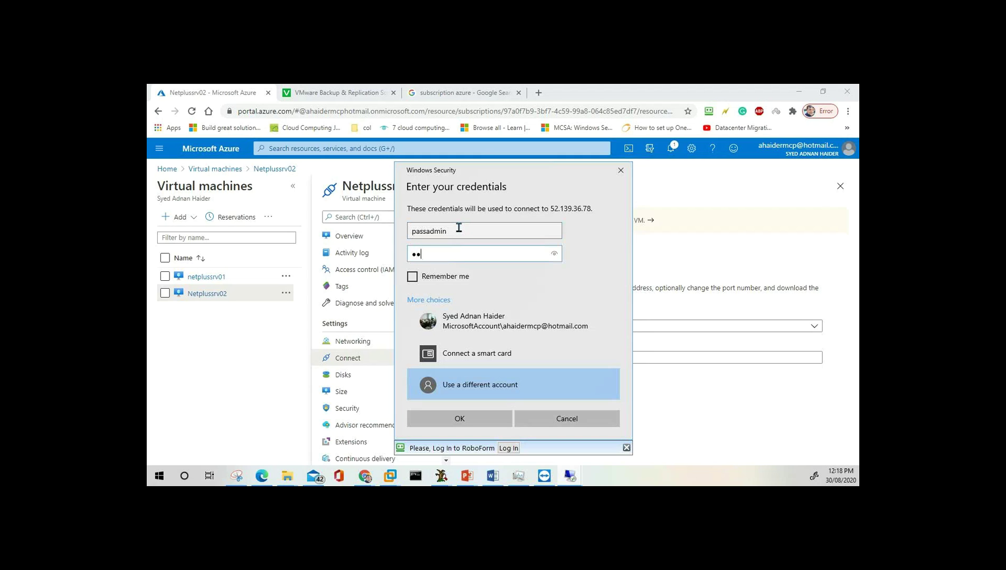
{"action": "key", "text": "Return"}
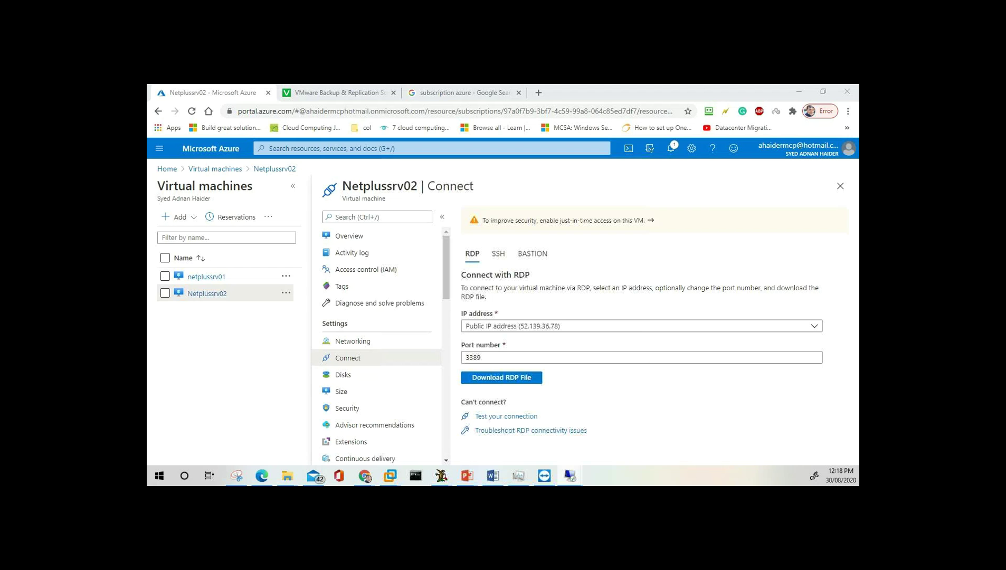
Accept the certificate warning to open the Netplussrv02 session, then switch to the netplussrv01 session.
{"action": "left_click_drag", "start_coordinate": [828, 267], "coordinate": [536, 180]}
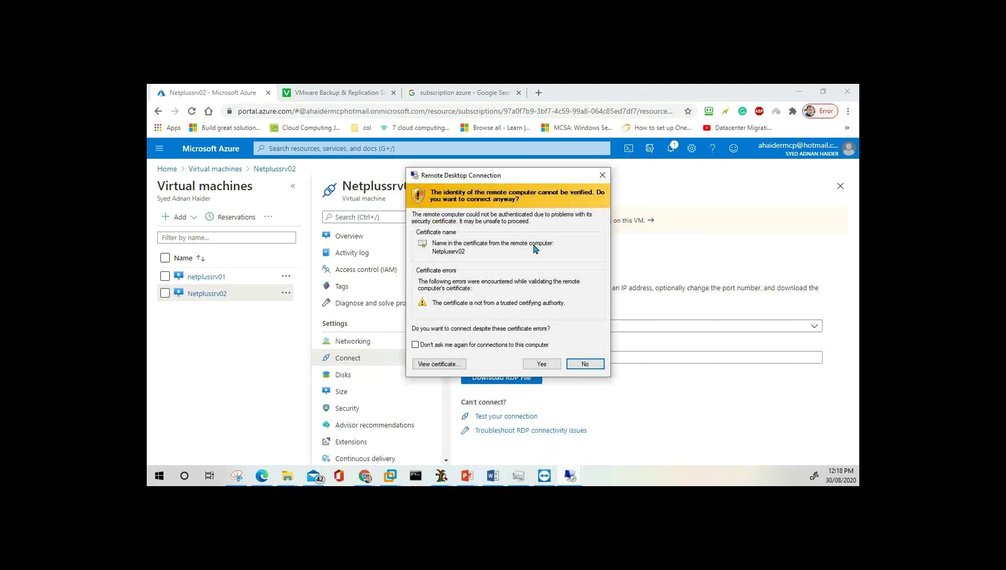
{"action": "left_click", "coordinate": [540, 364]}
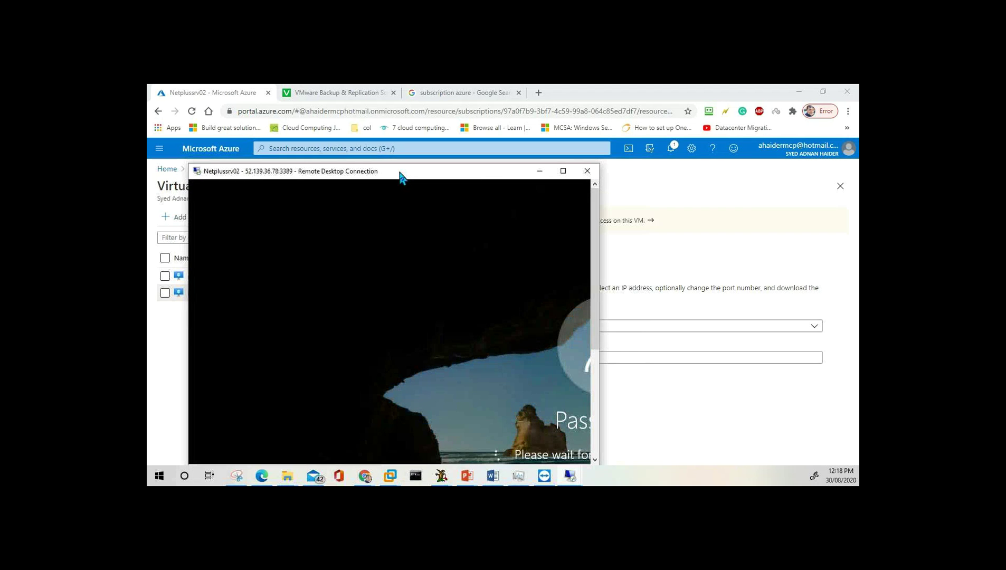
{"action": "left_click", "coordinate": [570, 476]}
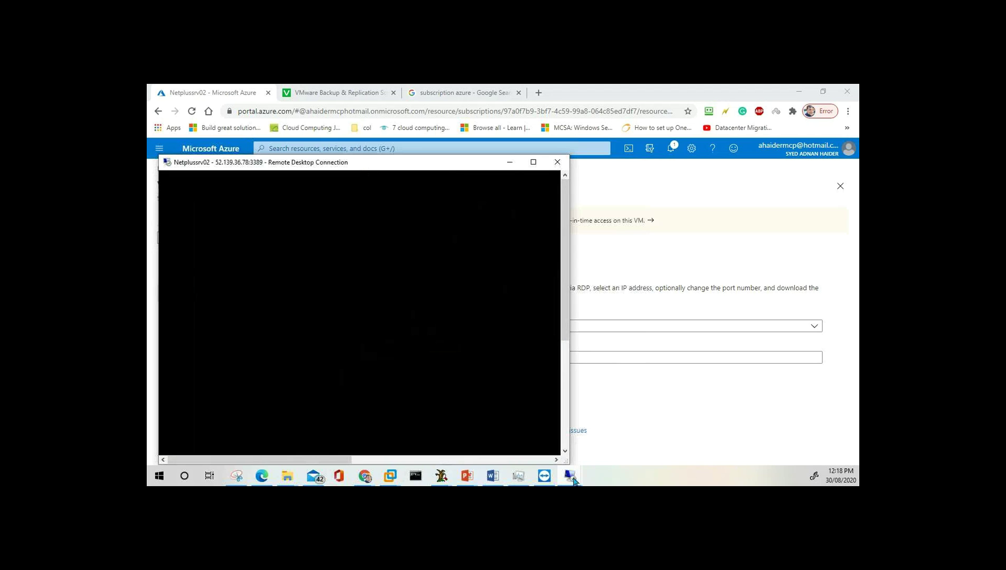
{"action": "left_click", "coordinate": [543, 423]}
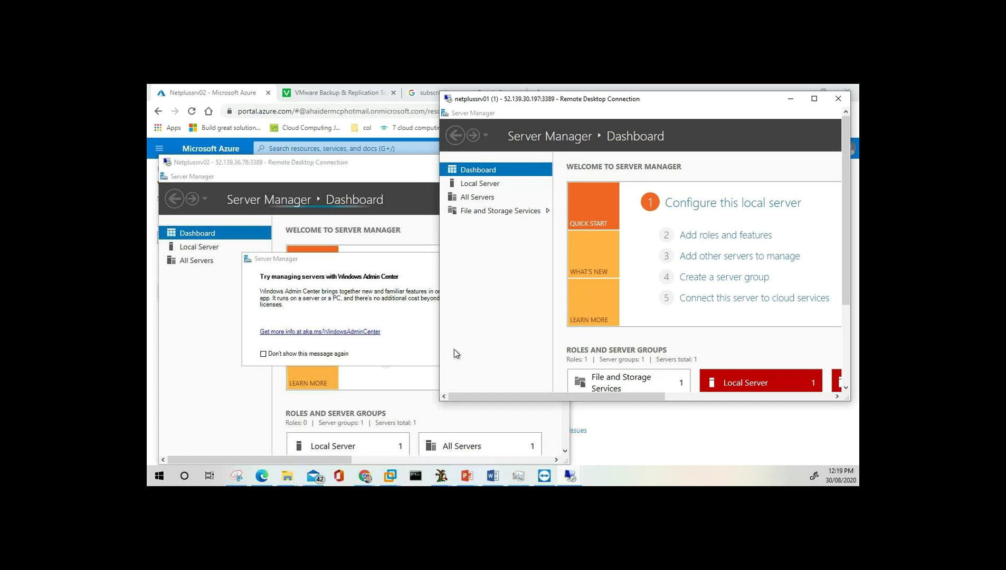
Dismiss the Windows Admin Center prompt, then disconnect the Netplussrv02 and netplussrv01 sessions.
{"action": "left_click", "coordinate": [399, 259]}
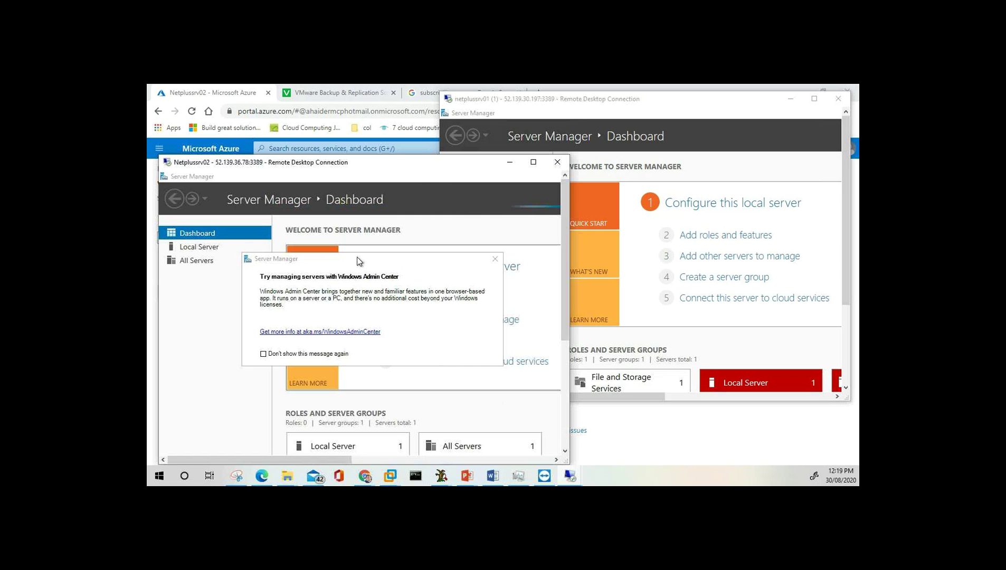
{"action": "left_click", "coordinate": [495, 259]}
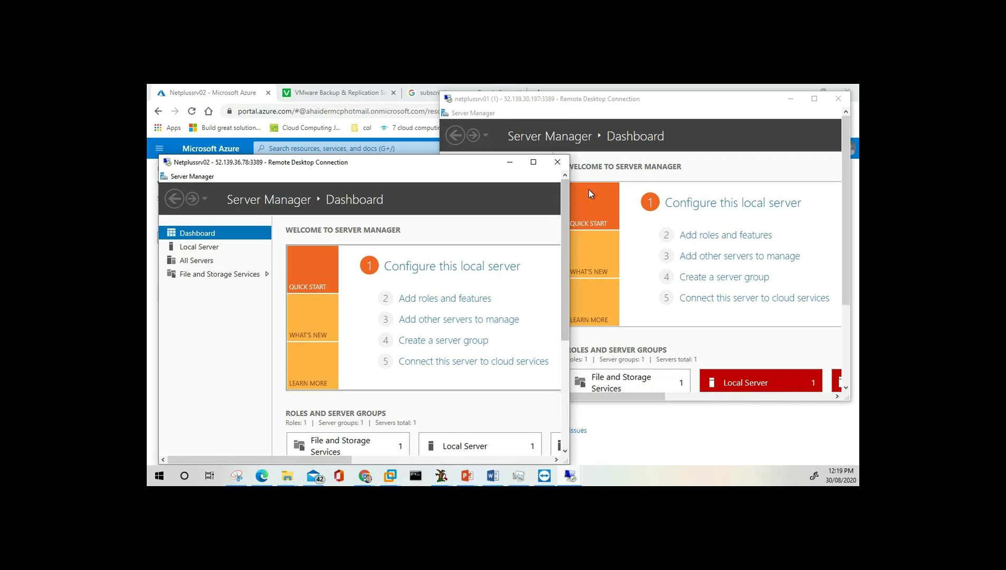
{"action": "left_click", "coordinate": [560, 164]}
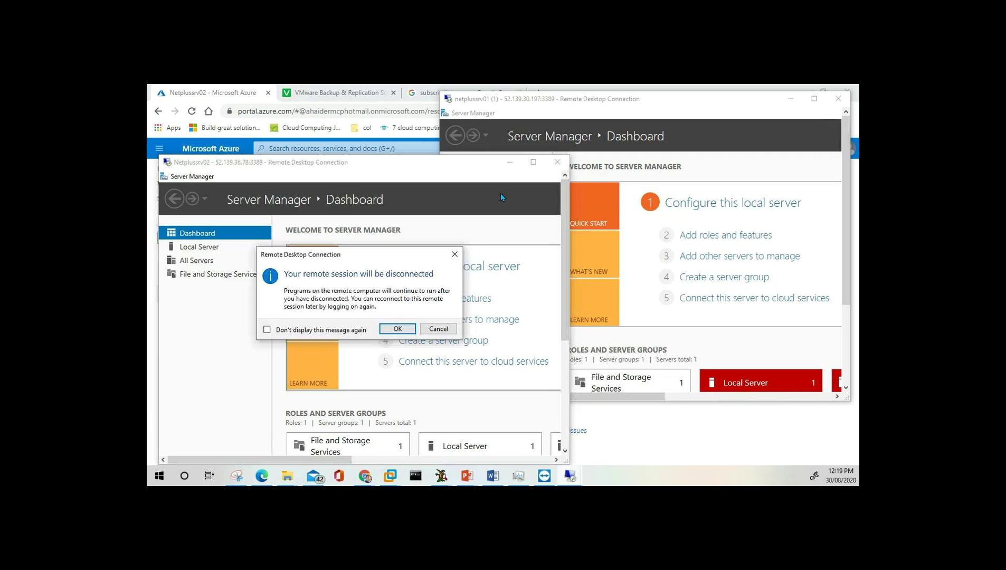
{"action": "left_click", "coordinate": [404, 330]}
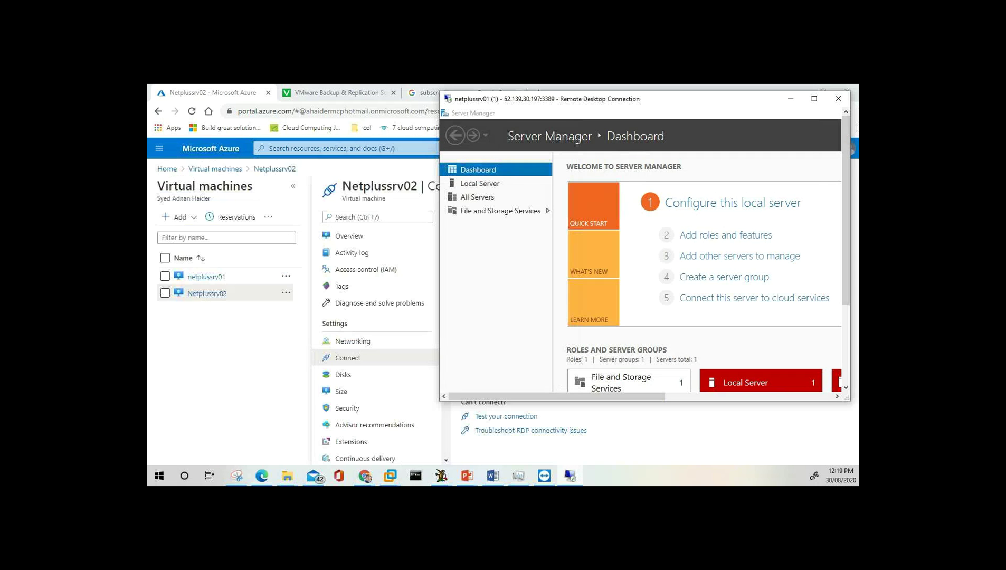
{"action": "left_click", "coordinate": [838, 99]}
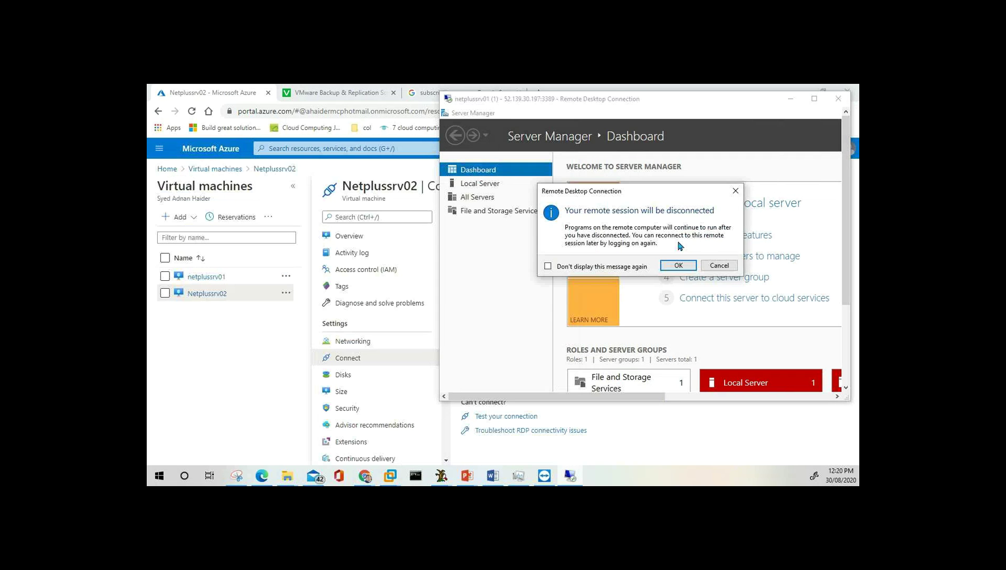
{"action": "left_click", "coordinate": [679, 266]}
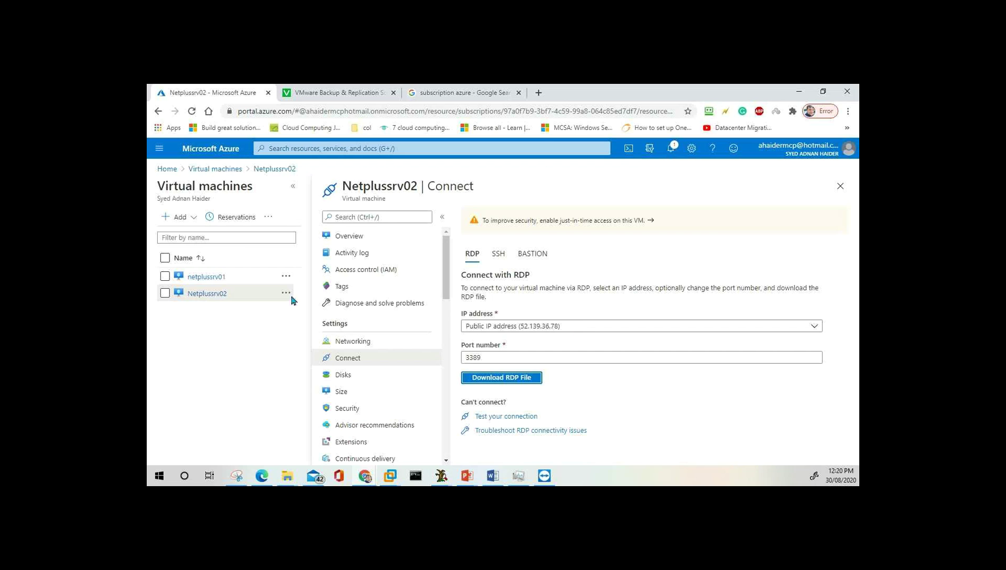
Return to the Virtual machines list, then go to All resources from the portal menu.
{"action": "left_click", "coordinate": [214, 172]}
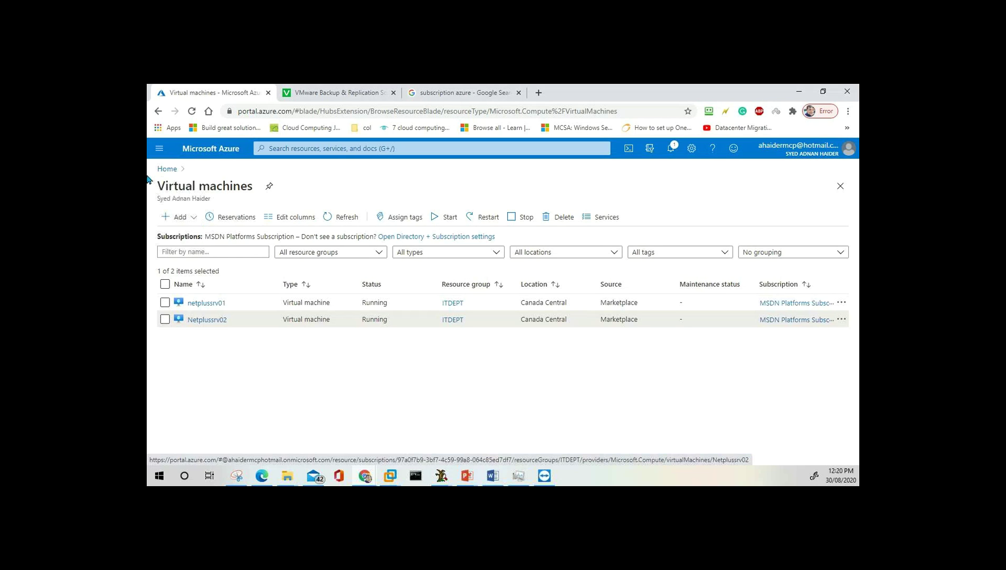
{"action": "left_click", "coordinate": [160, 150]}
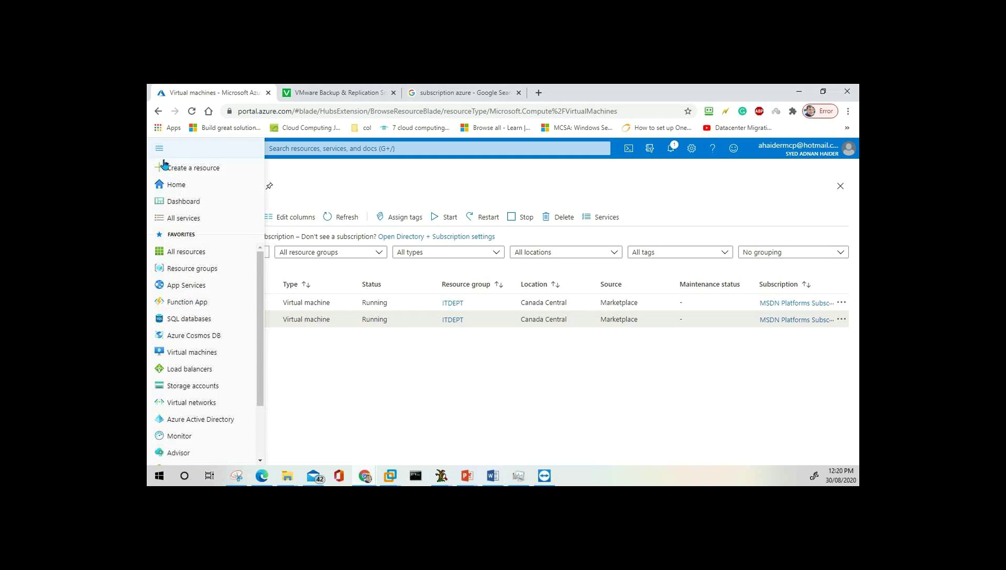
{"action": "left_click", "coordinate": [193, 261]}
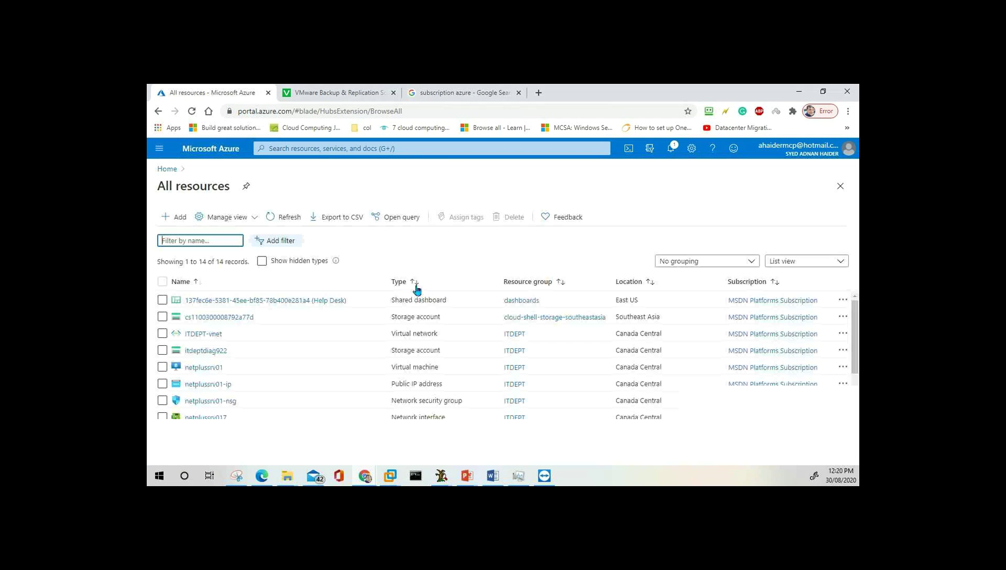
Check all 14 resources with the select-all box, reloading All resources once, and choose Delete.
{"action": "left_click", "coordinate": [163, 284]}
{"action": "left_click", "coordinate": [162, 282]}
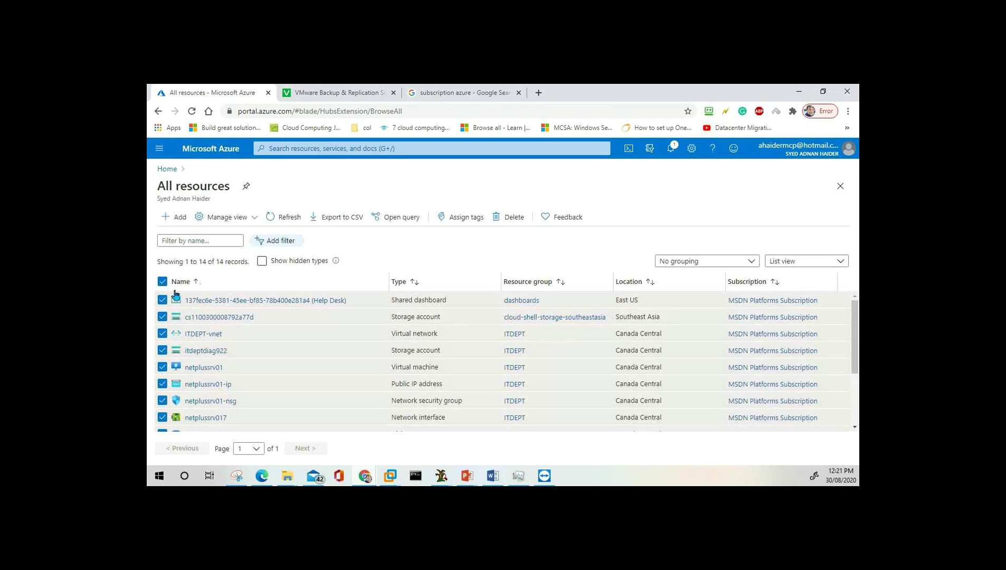
{"action": "scroll", "coordinate": [223, 394], "scroll_direction": "down", "scroll_amount": 3}
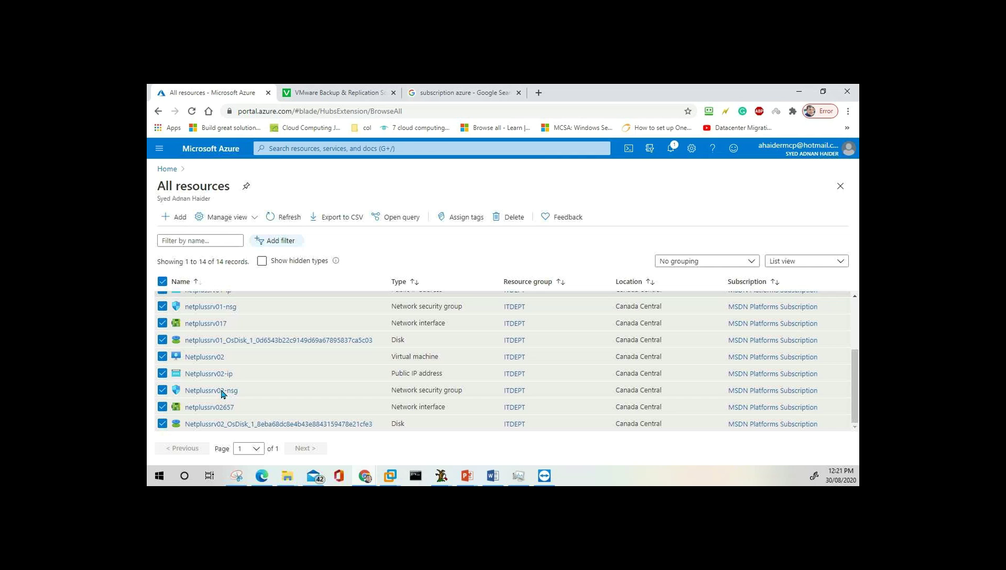
{"action": "scroll", "coordinate": [222, 394], "scroll_direction": "up", "scroll_amount": 3}
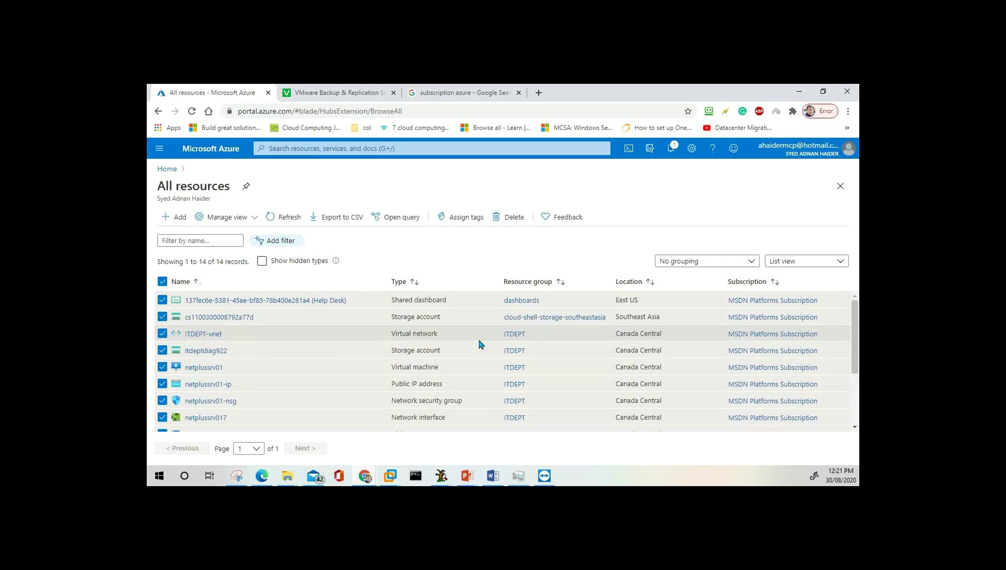
{"action": "left_click", "coordinate": [163, 281]}
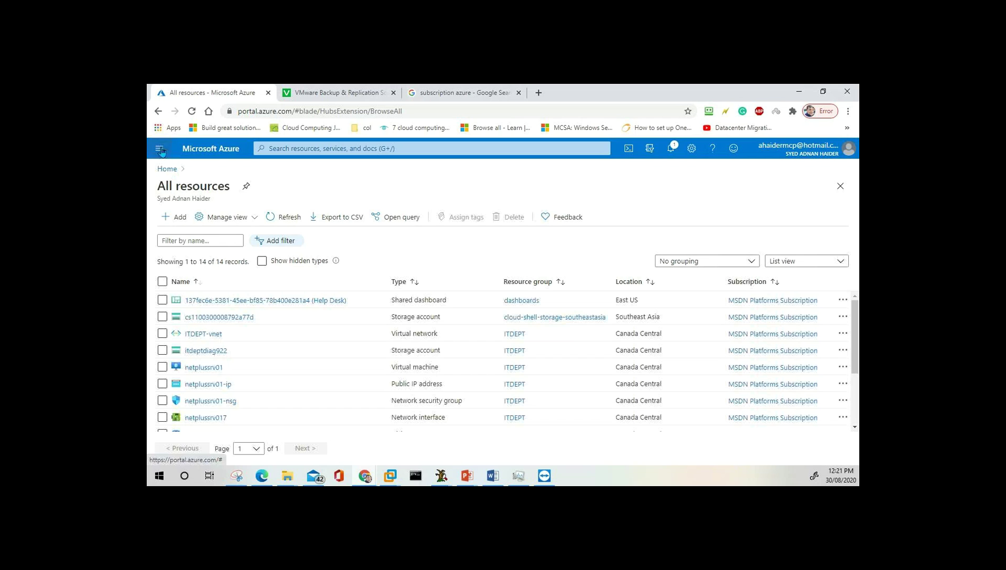
{"action": "left_click", "coordinate": [159, 148]}
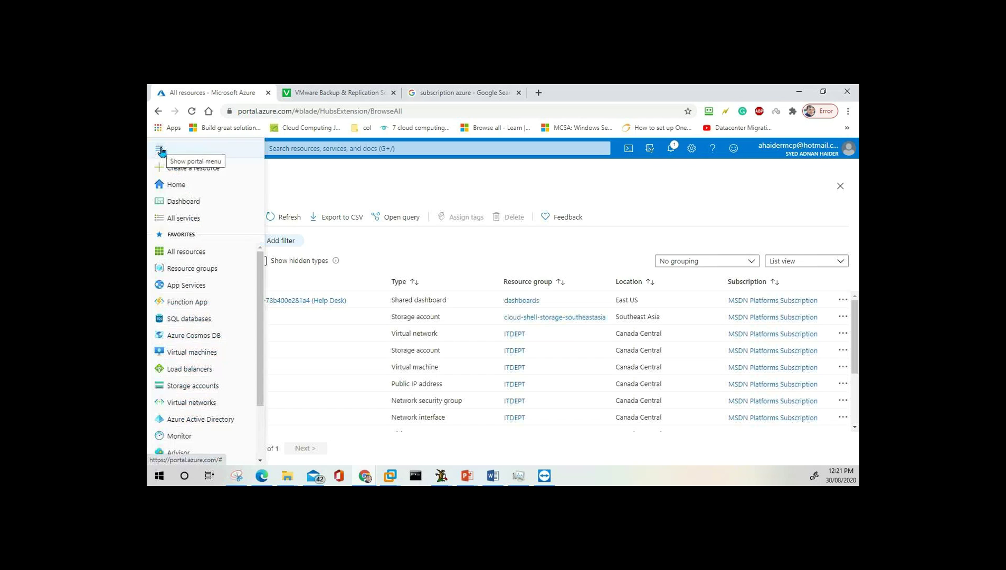
{"action": "left_click", "coordinate": [182, 251]}
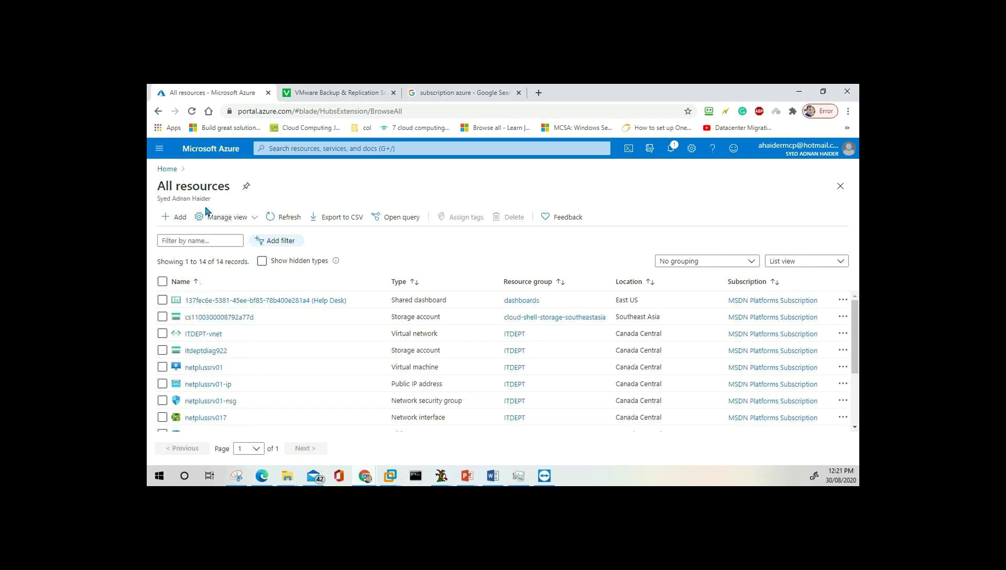
{"action": "left_click", "coordinate": [162, 282]}
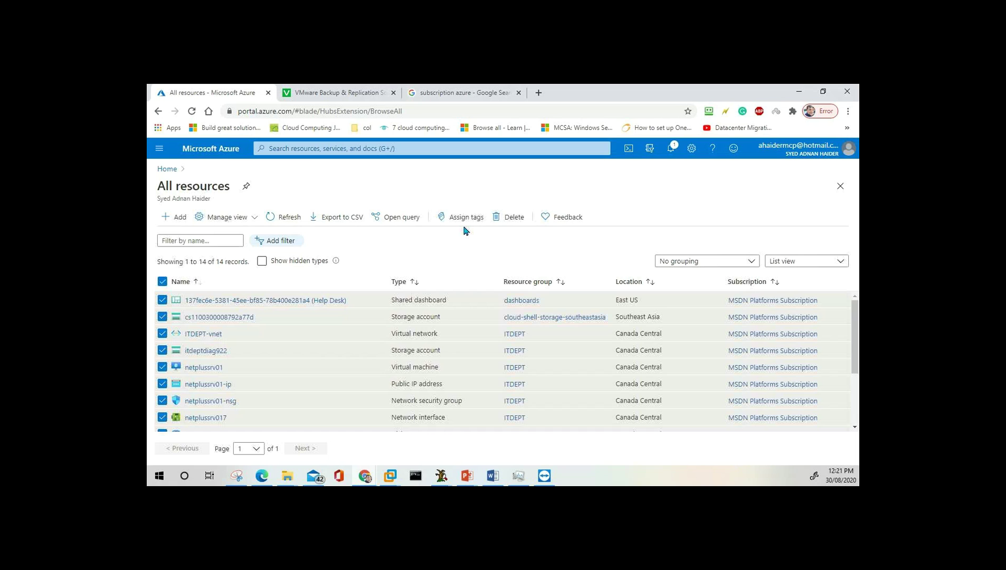
{"action": "left_click", "coordinate": [512, 219]}
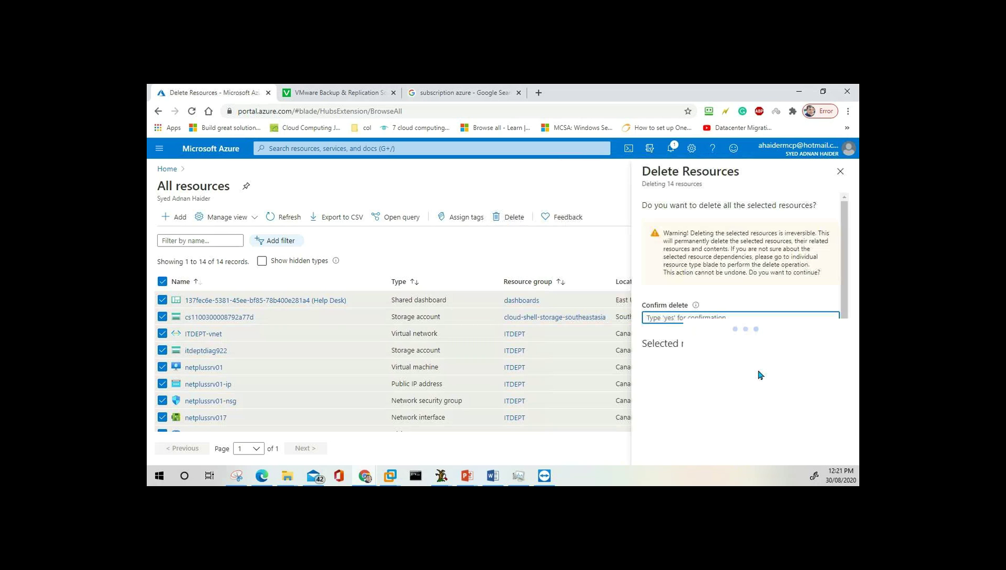
Type 'yes' to confirm and delete all 14 selected resources.
{"action": "type", "text": "yes"}
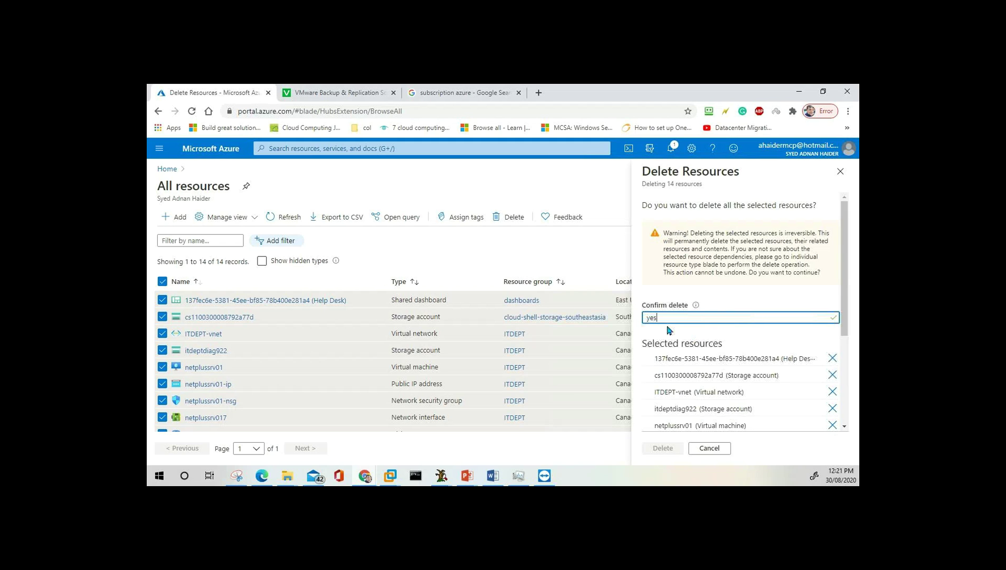
{"action": "left_click", "coordinate": [663, 448]}
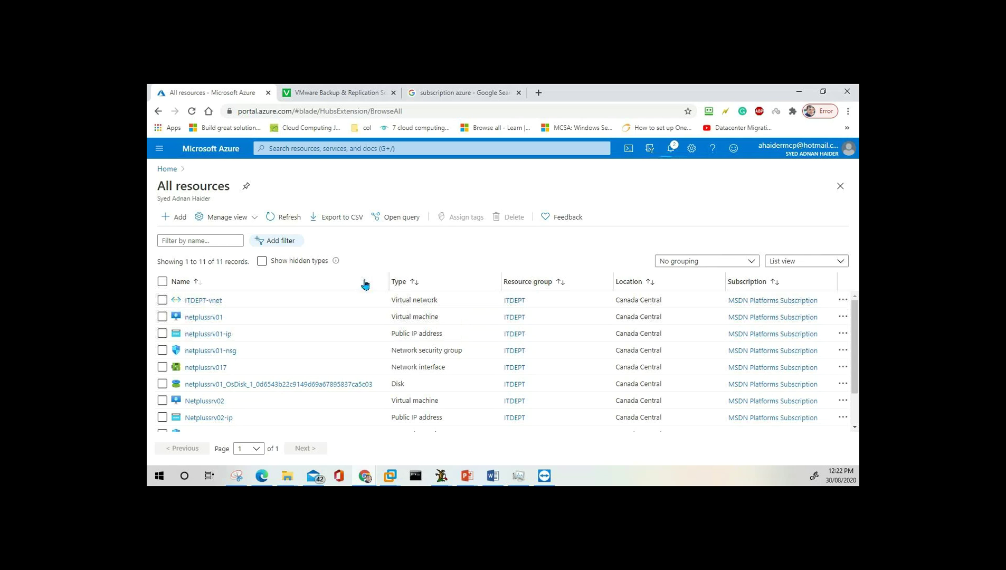
Open Notifications to see the delete of 14 items still running.
{"action": "left_click", "coordinate": [672, 149]}
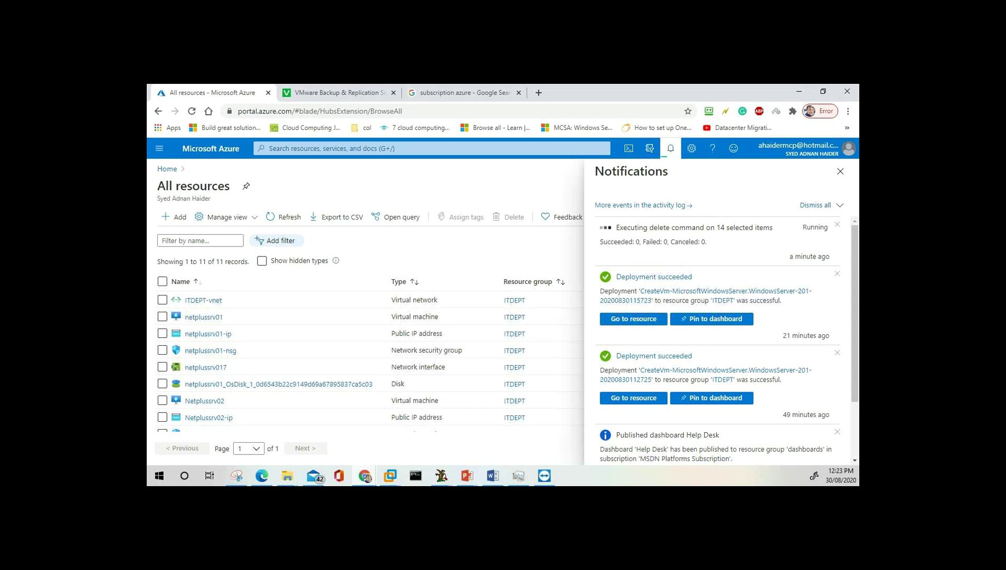
{"action": "mouse_move", "coordinate": [469, 480]}
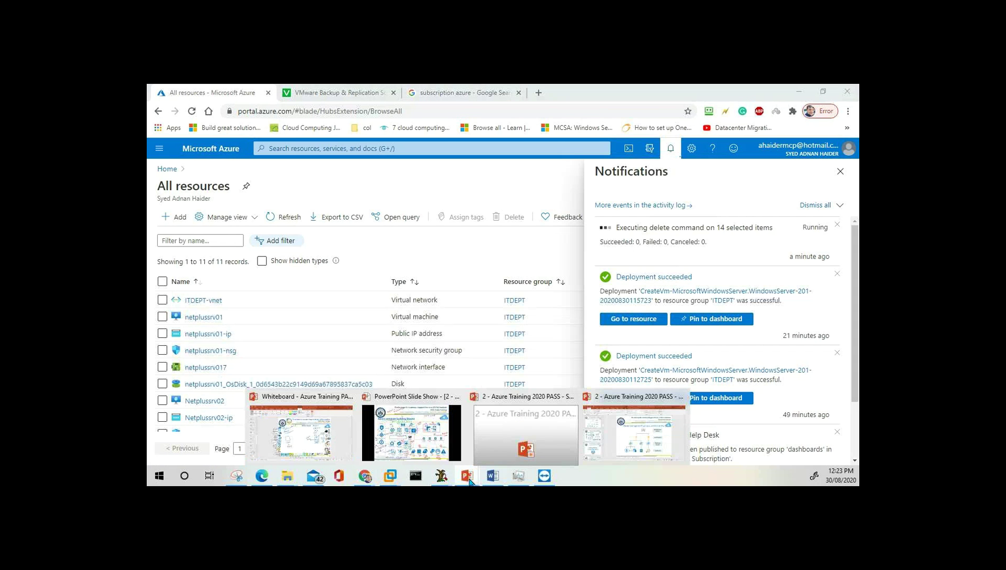